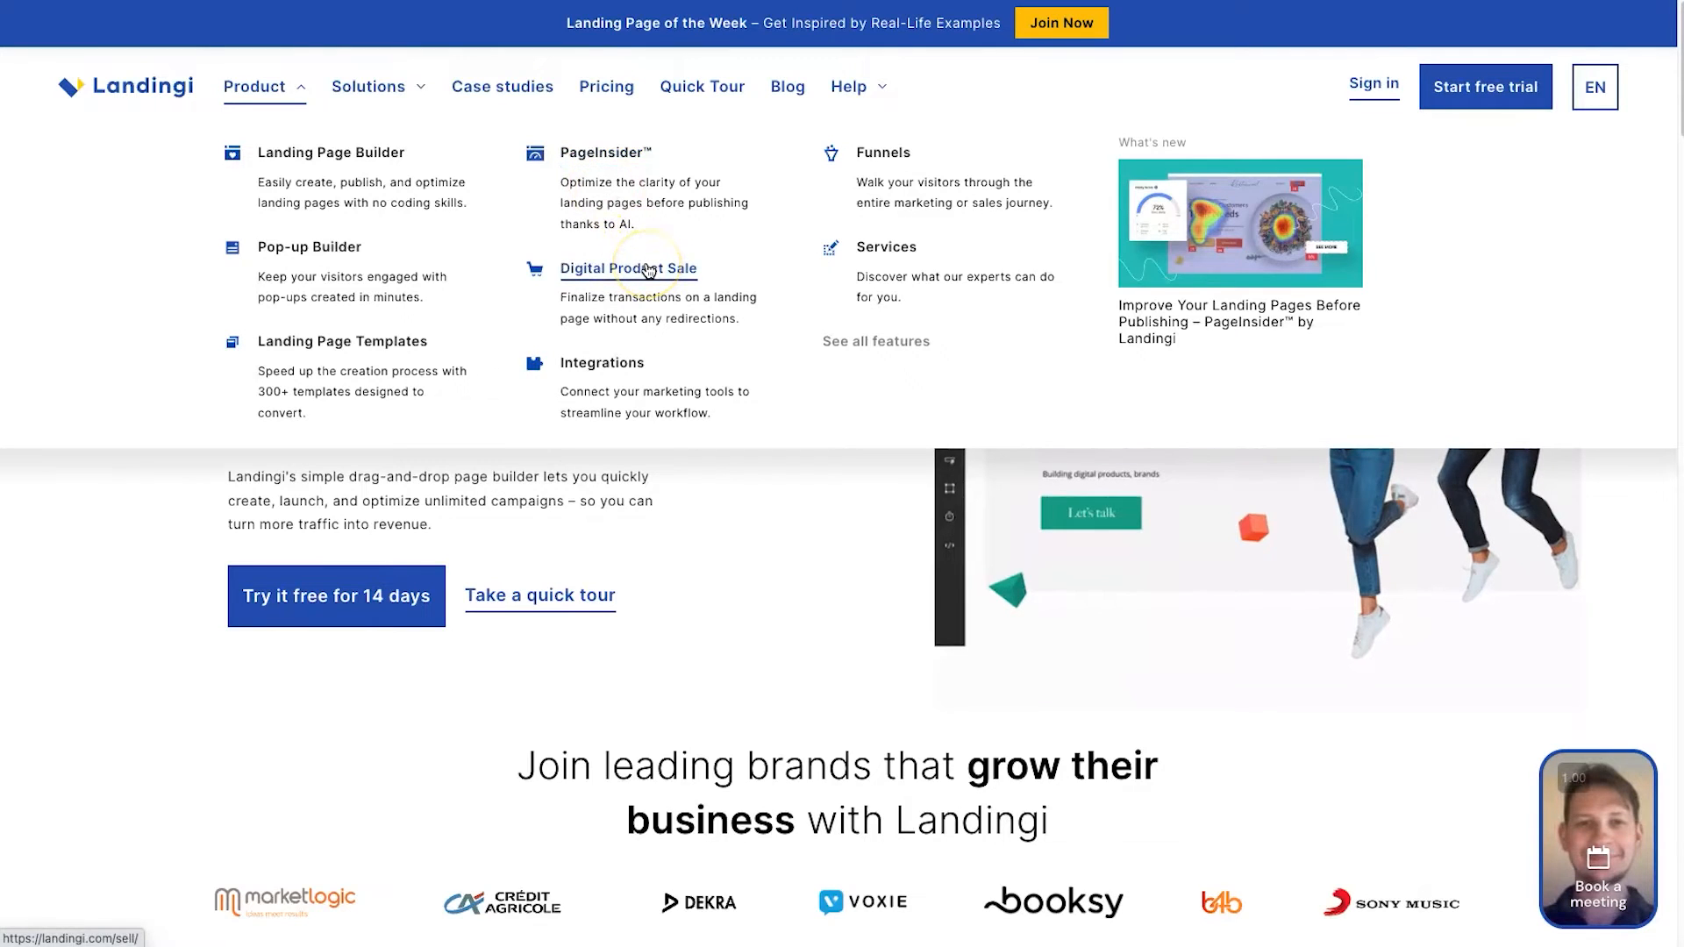
# Look over the Integrations and Services product entries and open the Pricing page
pyautogui.click(611, 379)
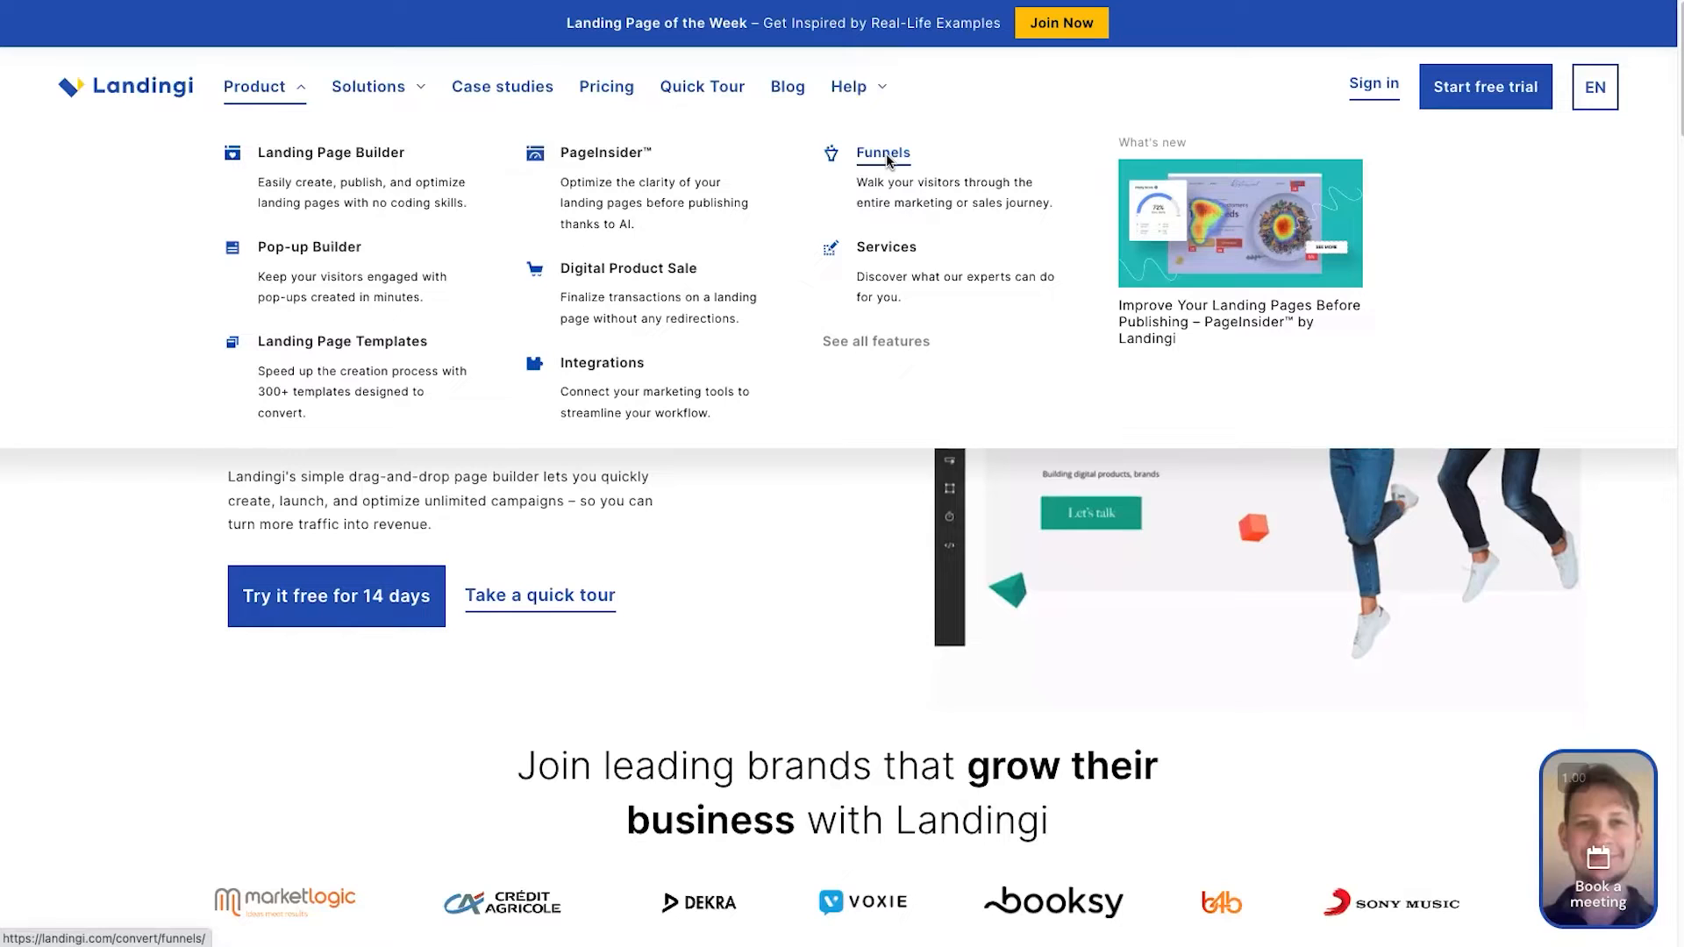
pyautogui.click(887, 250)
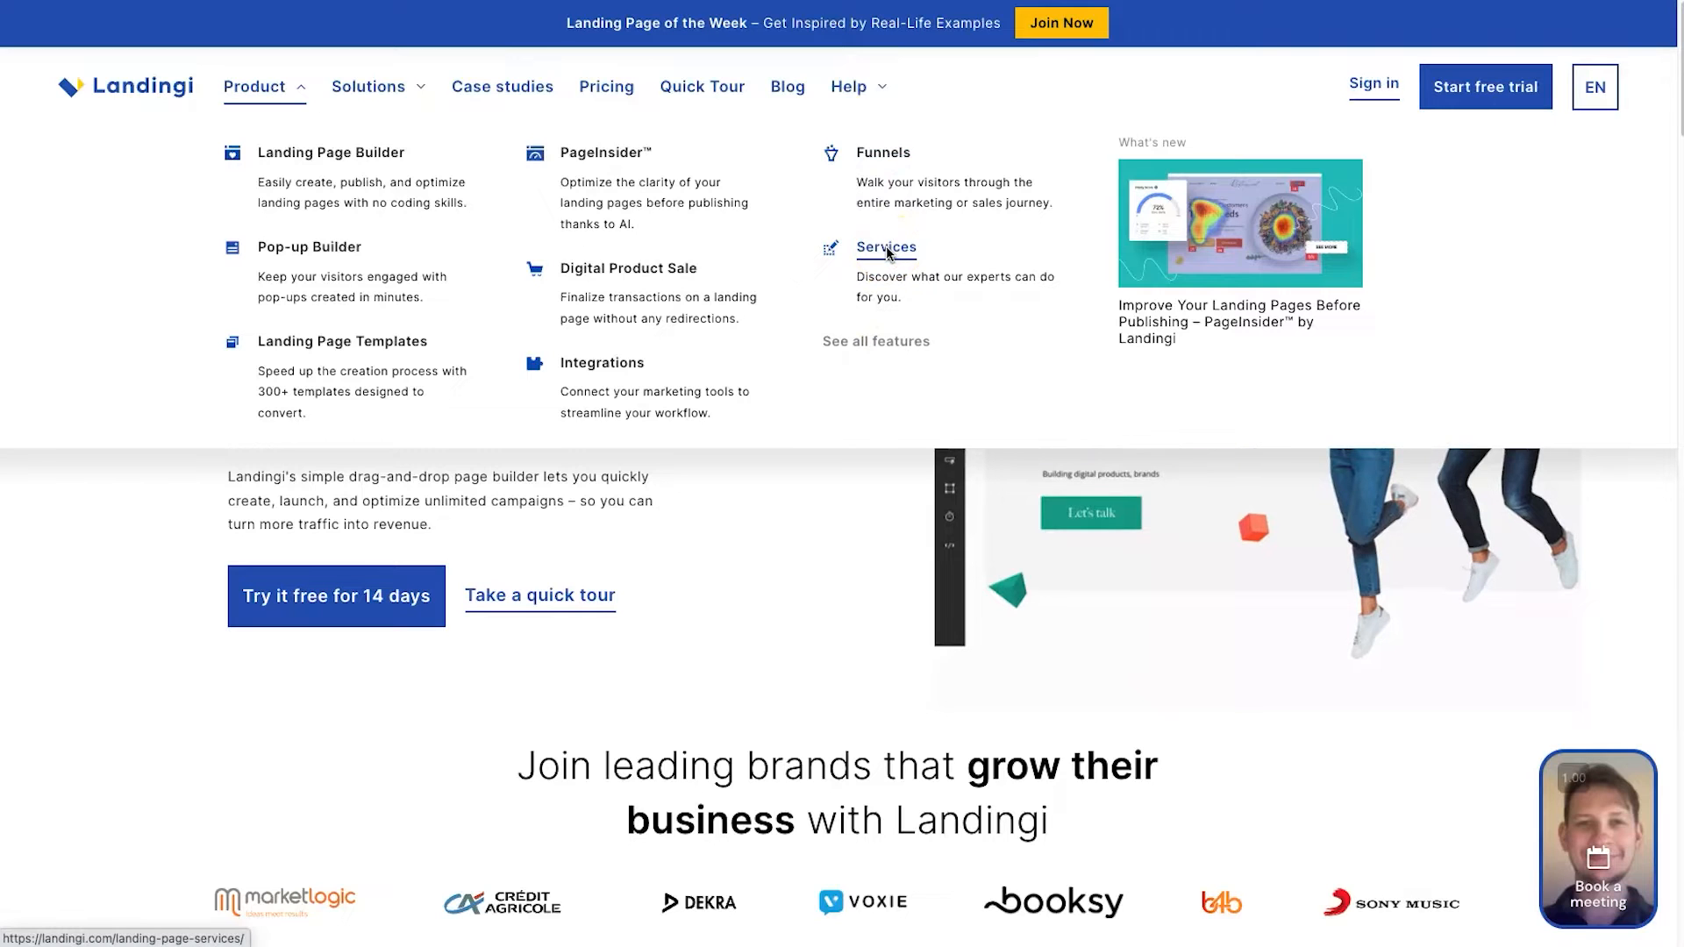
pyautogui.click(625, 90)
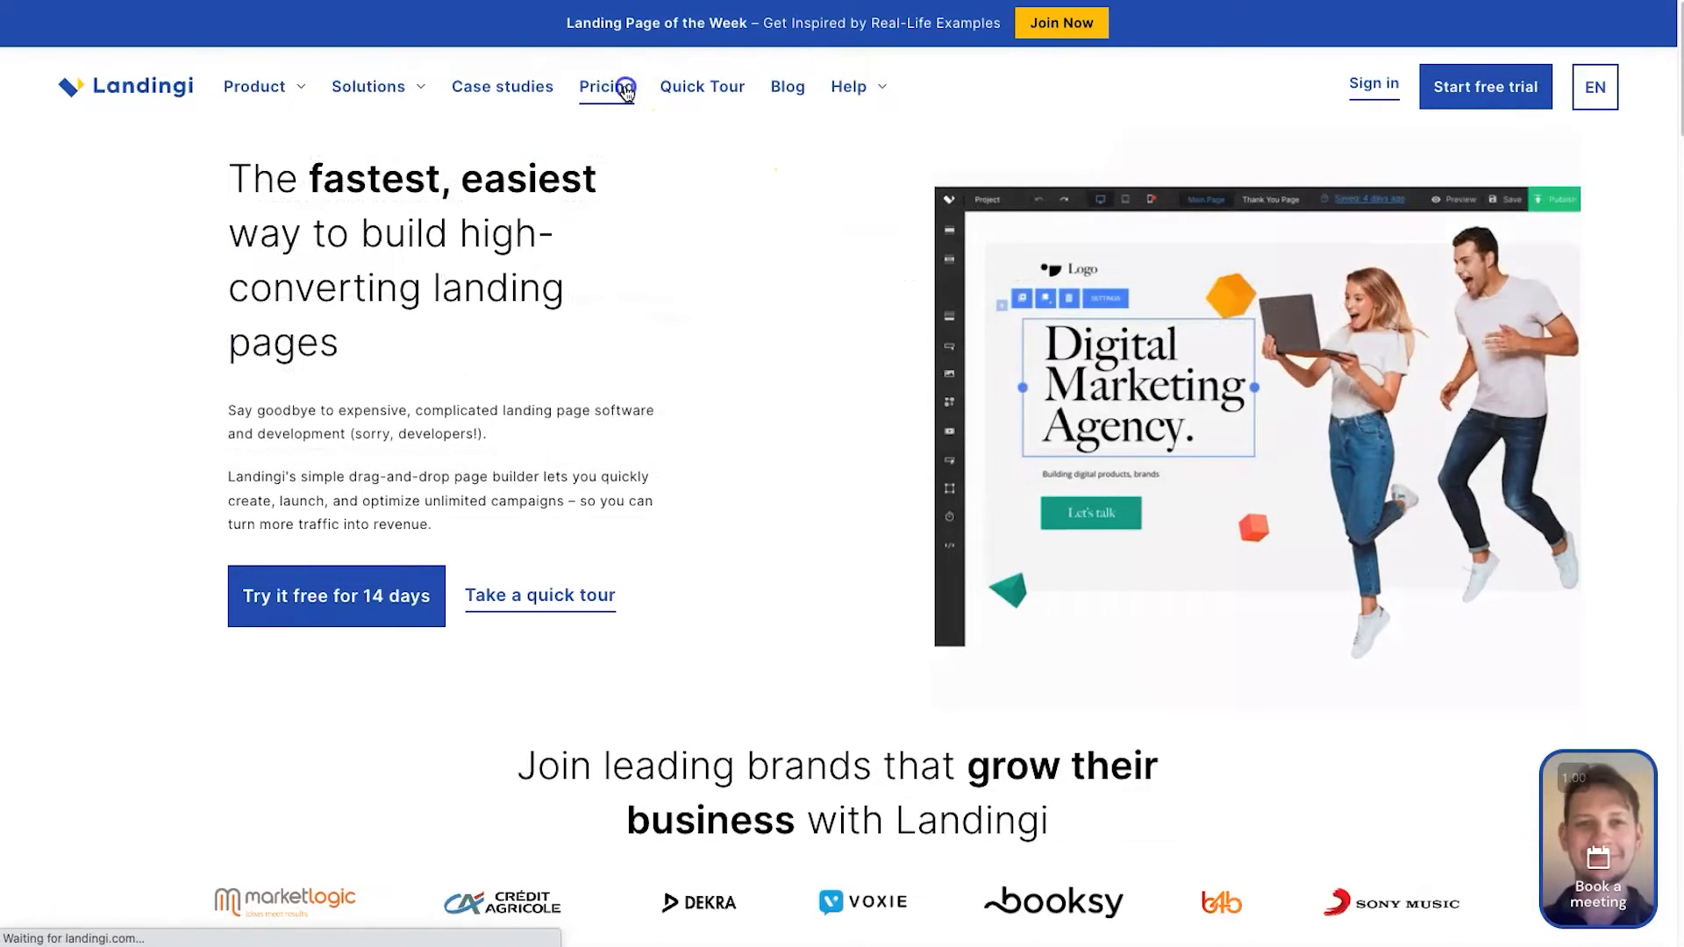
# Switch the plan prices to Billed Monthly
pyautogui.scroll(-3, 477, 351)
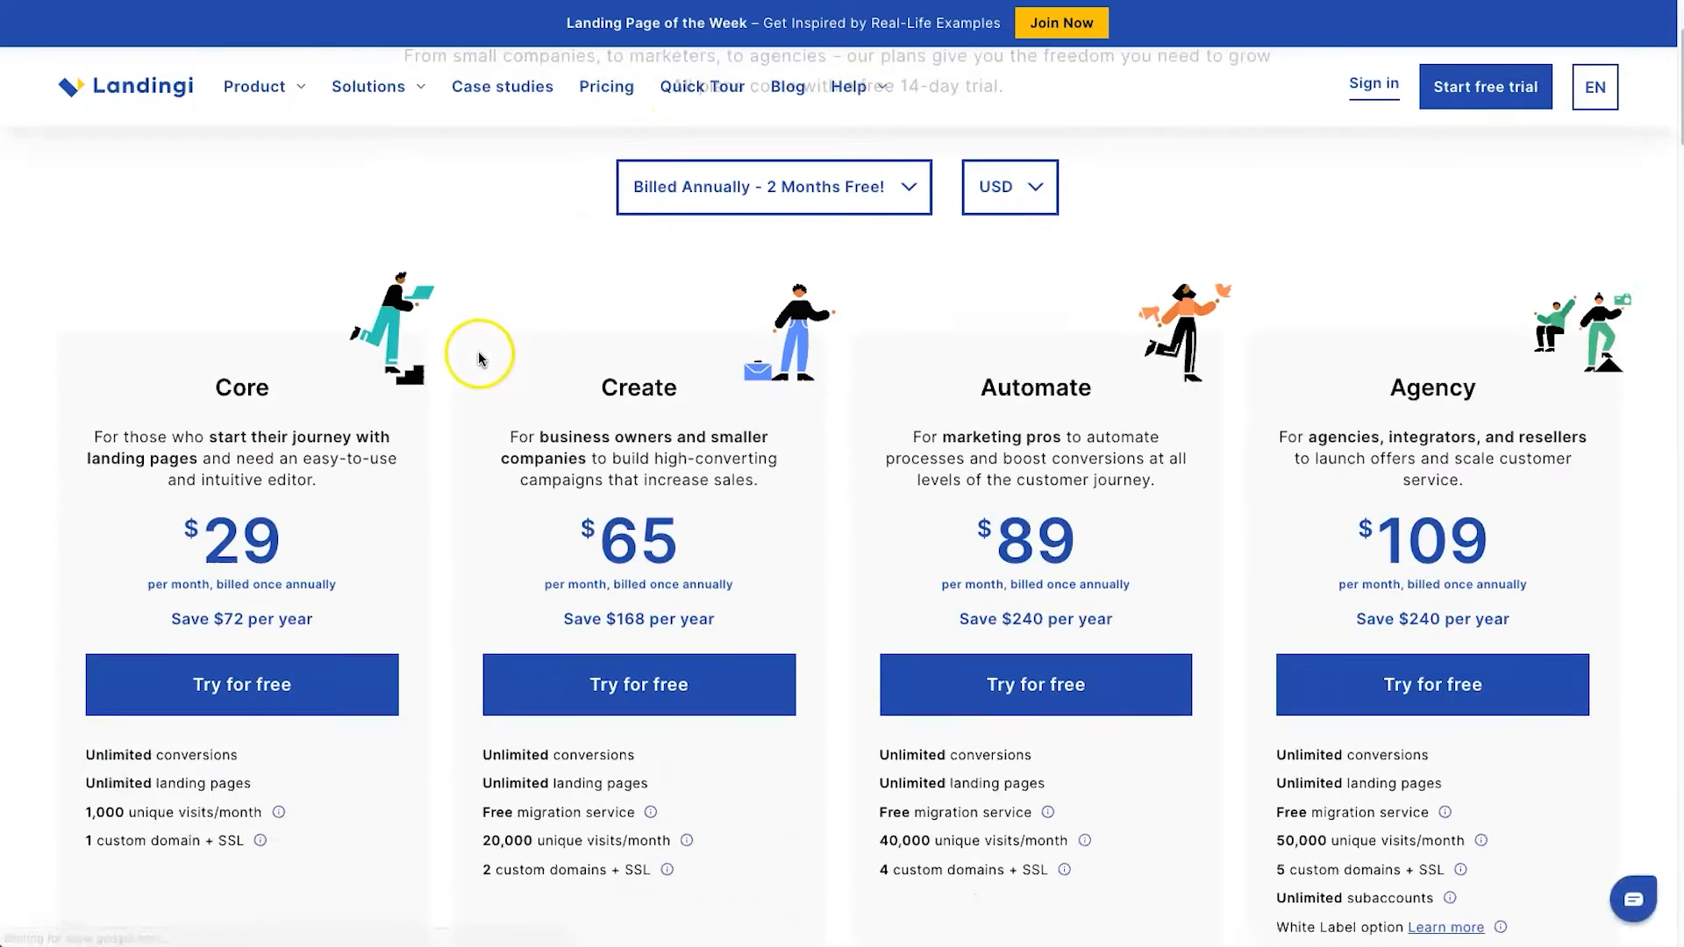
pyautogui.click(682, 209)
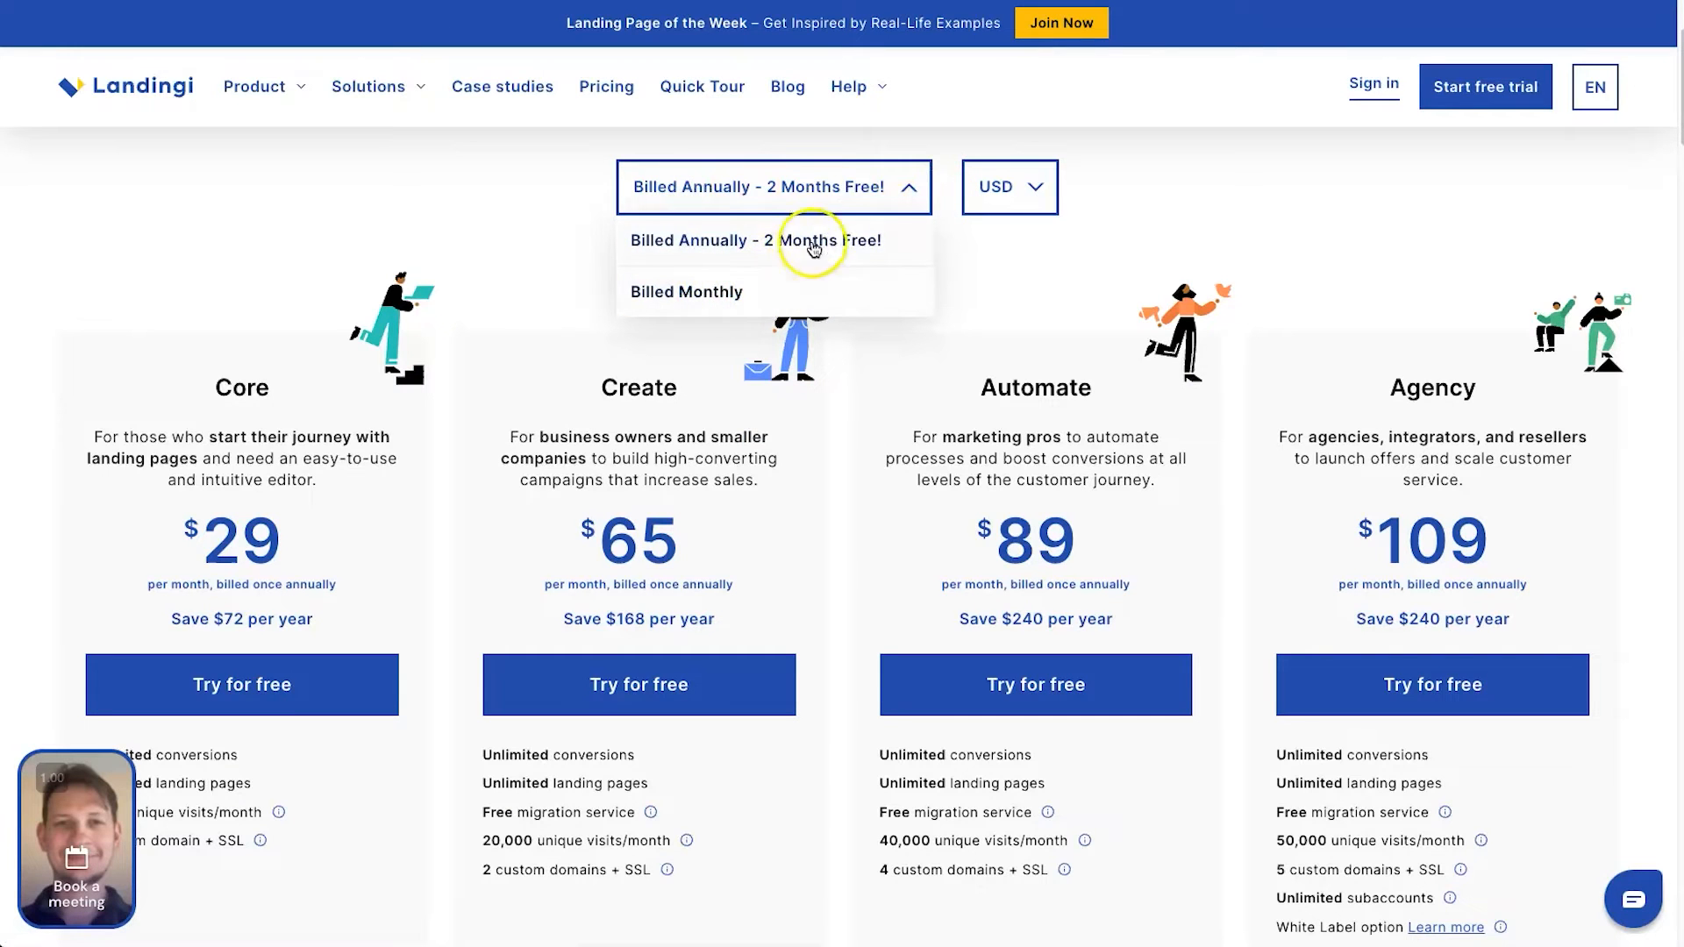
pyautogui.click(805, 285)
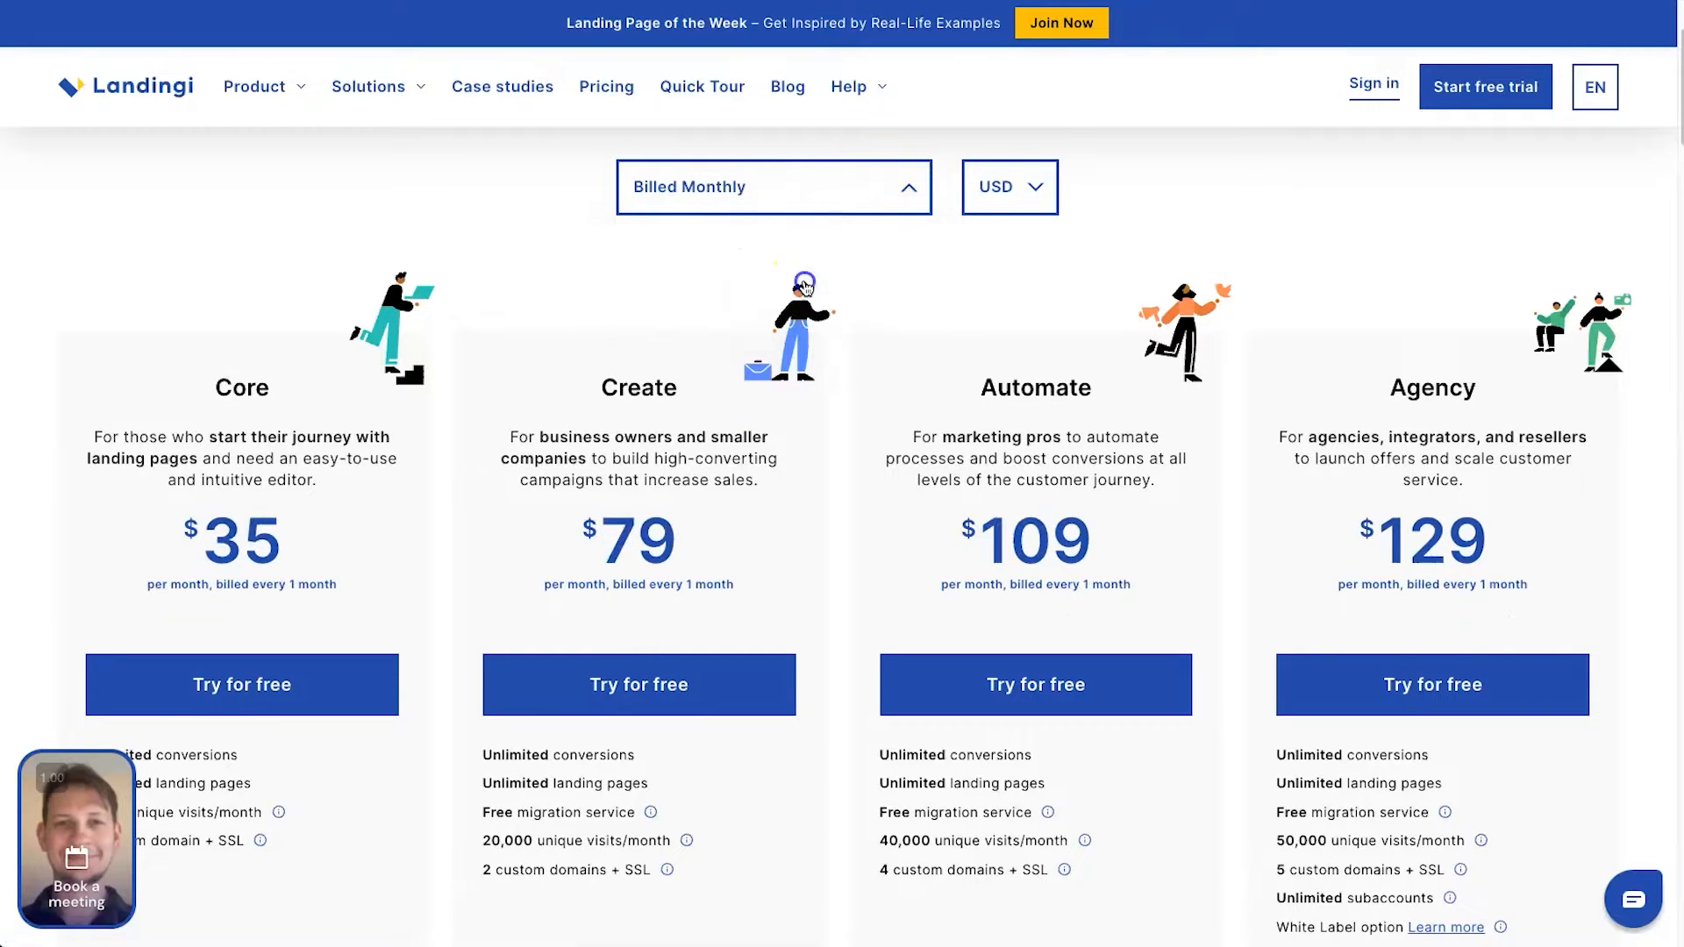
# Review the Core, Create, Automate and Agency plan cards and the add-ons for extra visits and domains
pyautogui.scroll(-1, 372, 381)
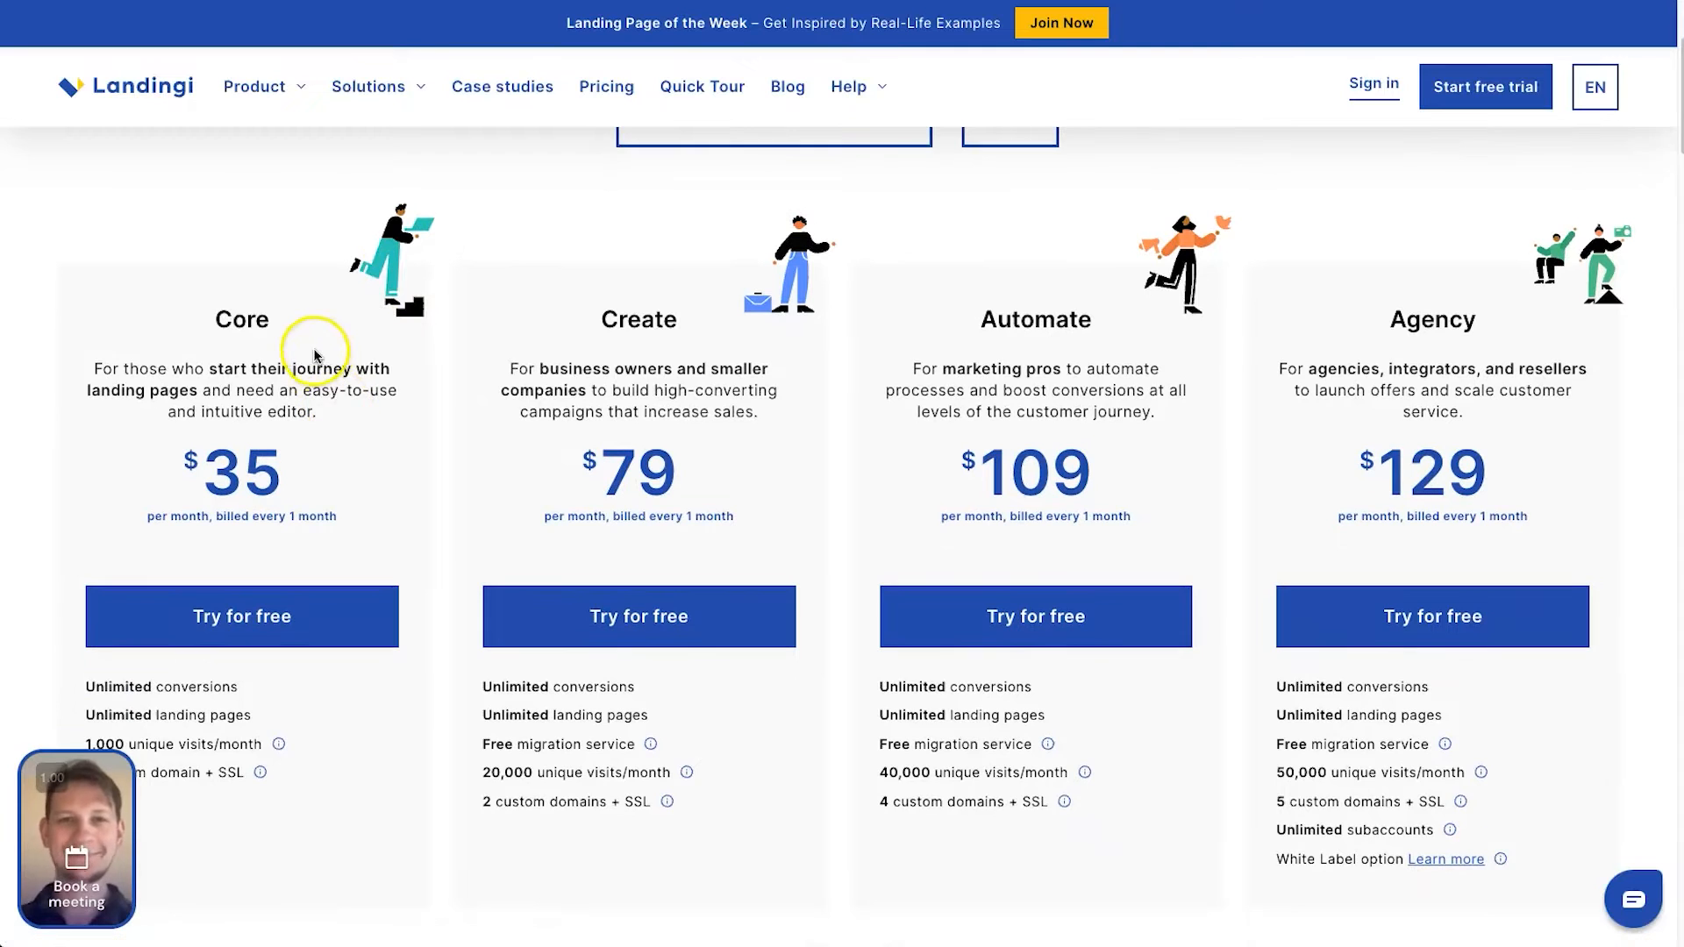
pyautogui.moveTo(233, 321); pyautogui.dragTo(249, 321)
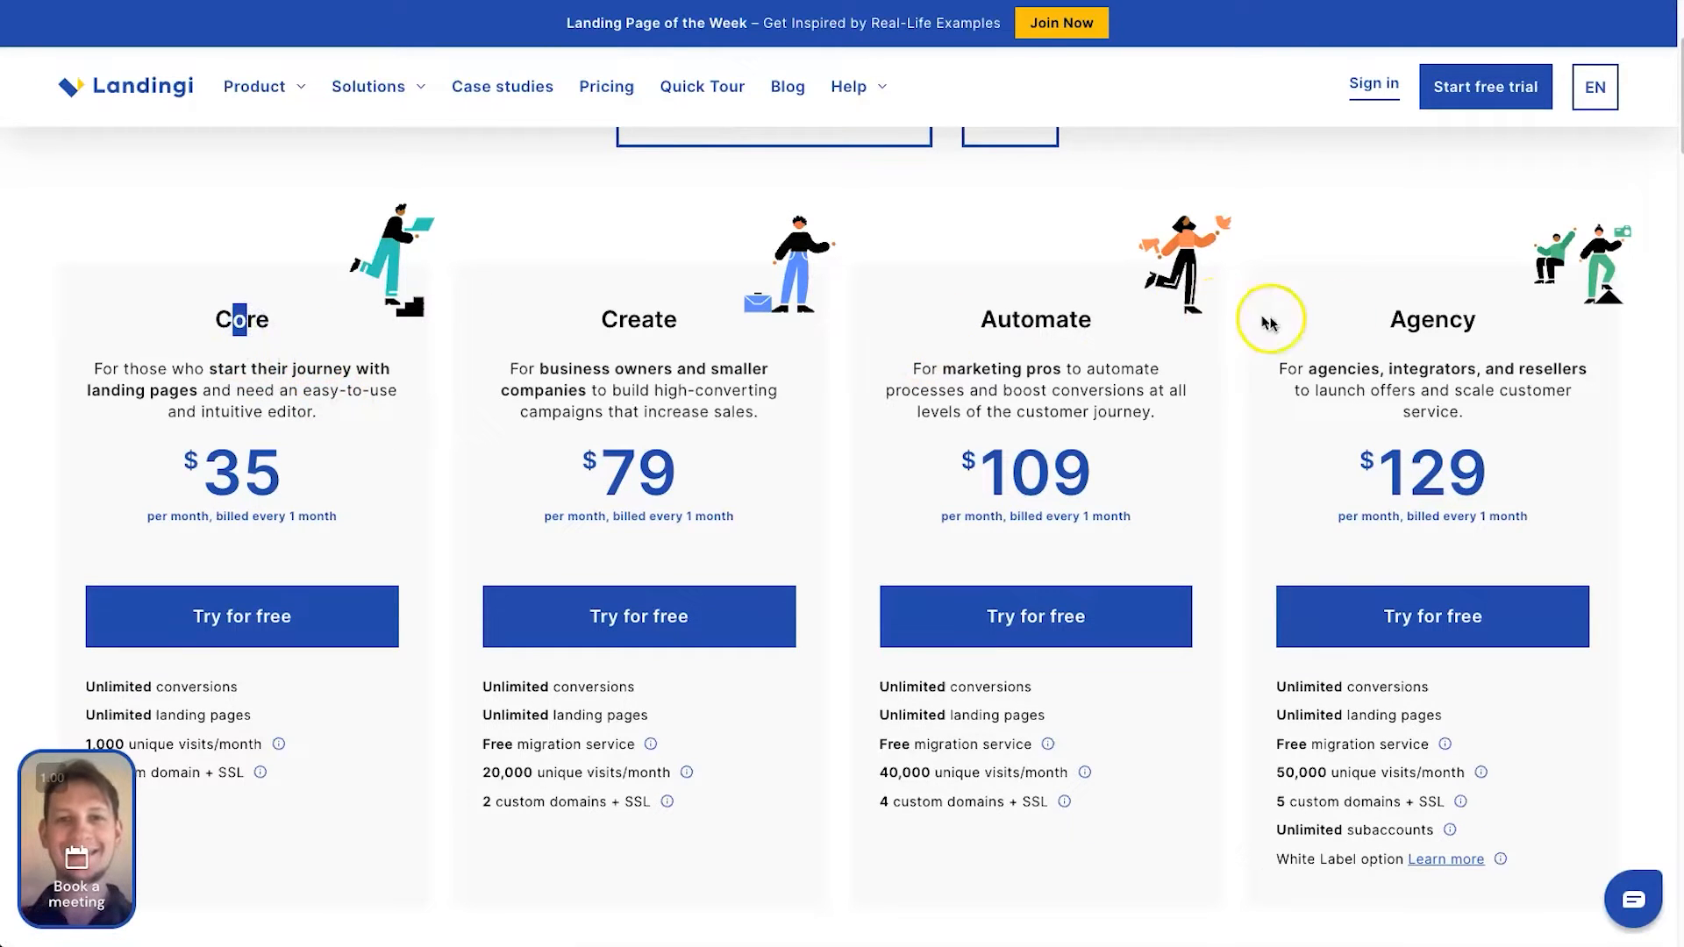
pyautogui.scroll(-1, 544, 376)
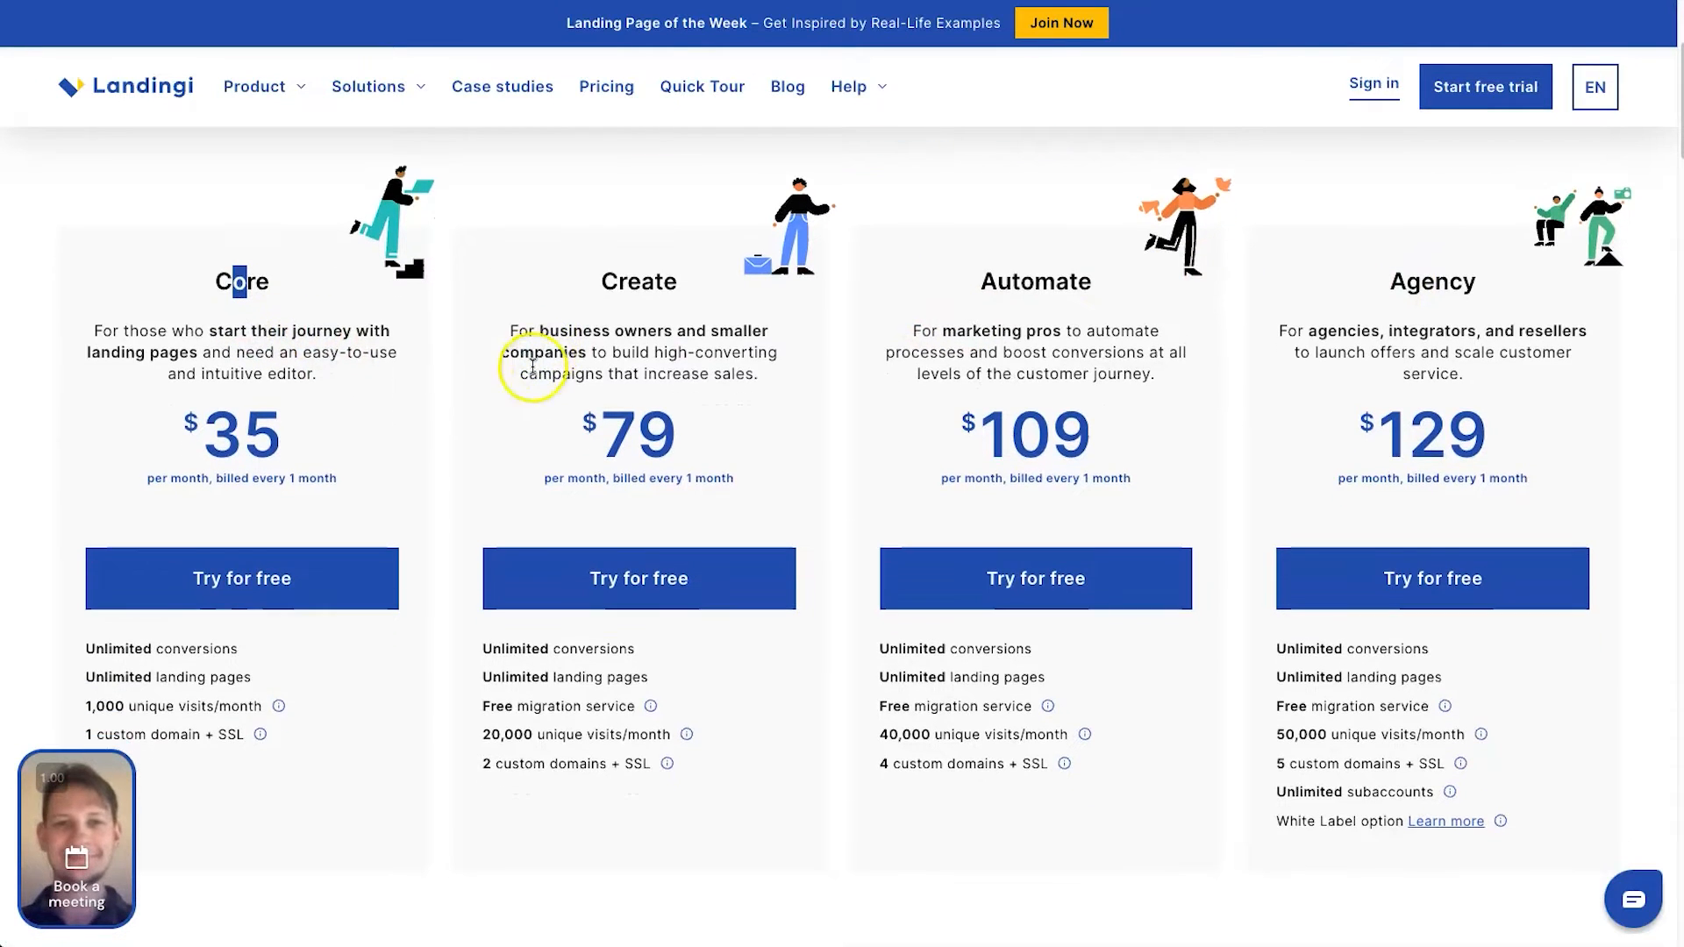
pyautogui.scroll(-1, 541, 356)
pyautogui.click(365, 610)
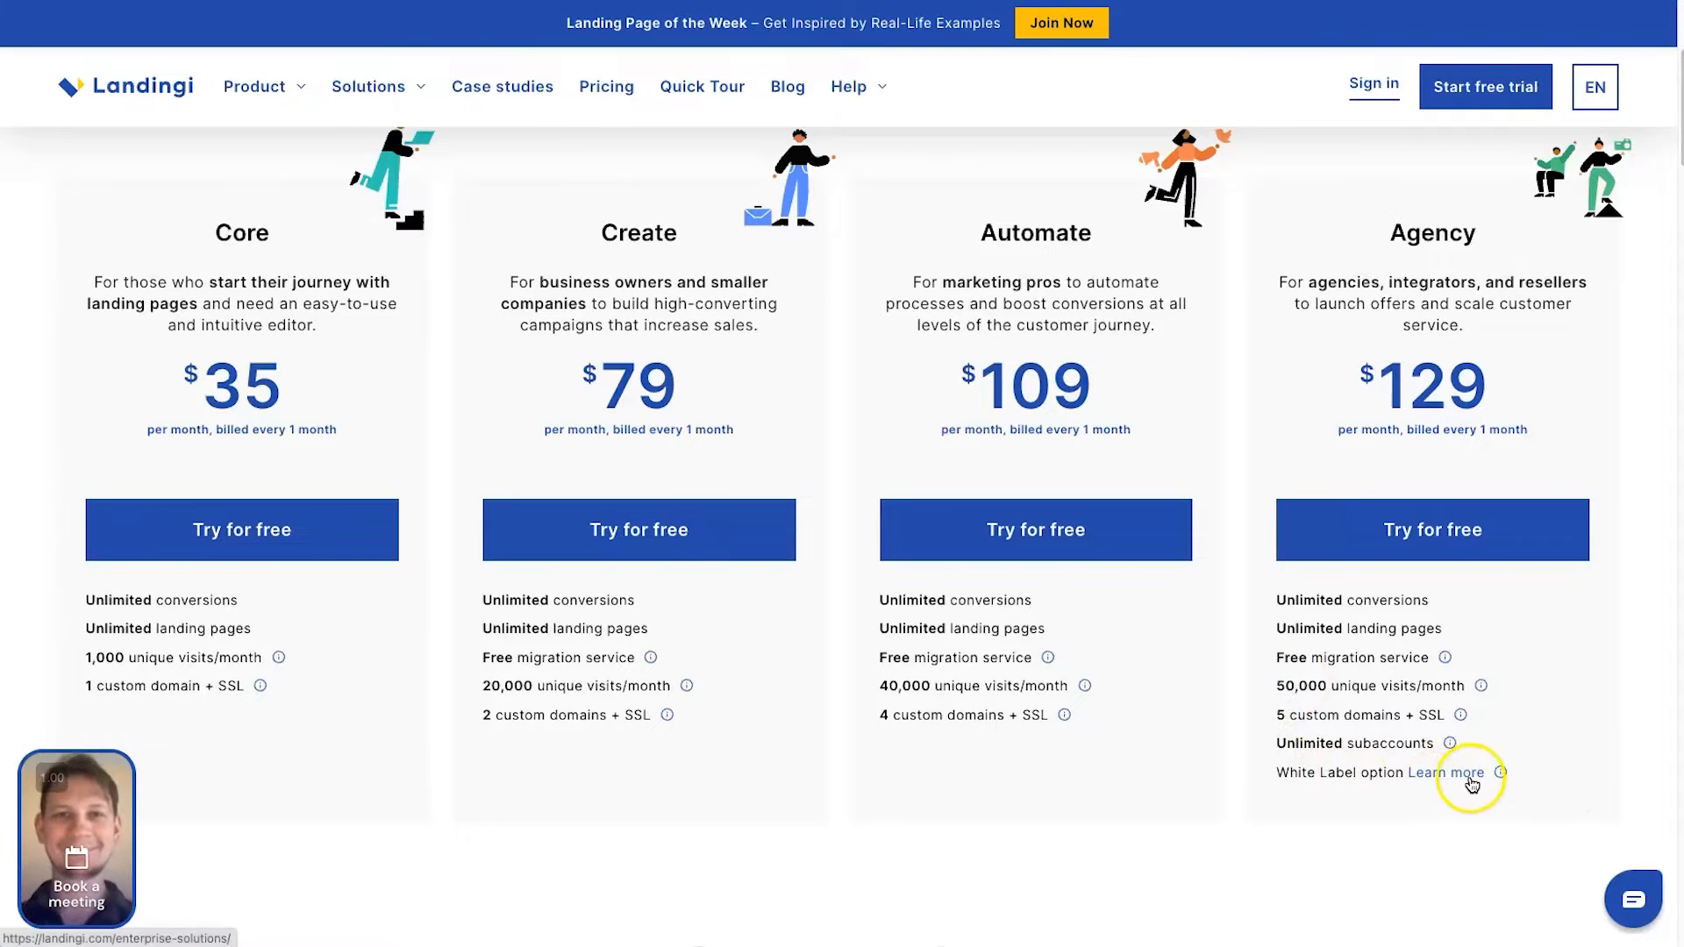
pyautogui.scroll(1, 969, 150)
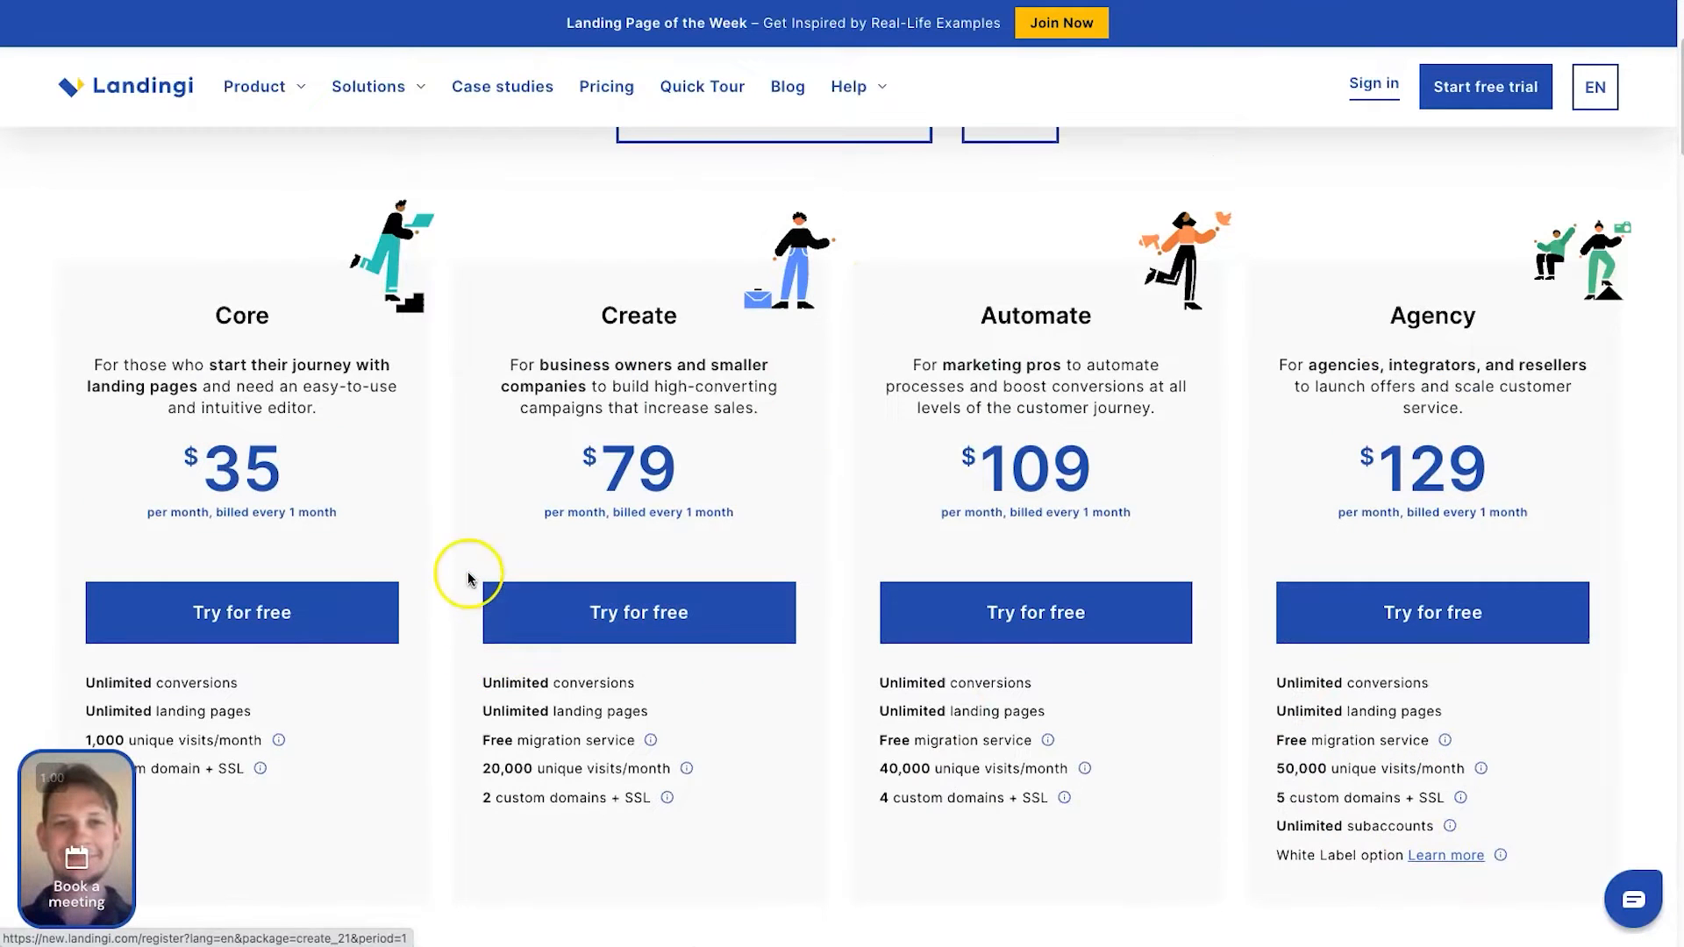
pyautogui.scroll(-4, 519, 596)
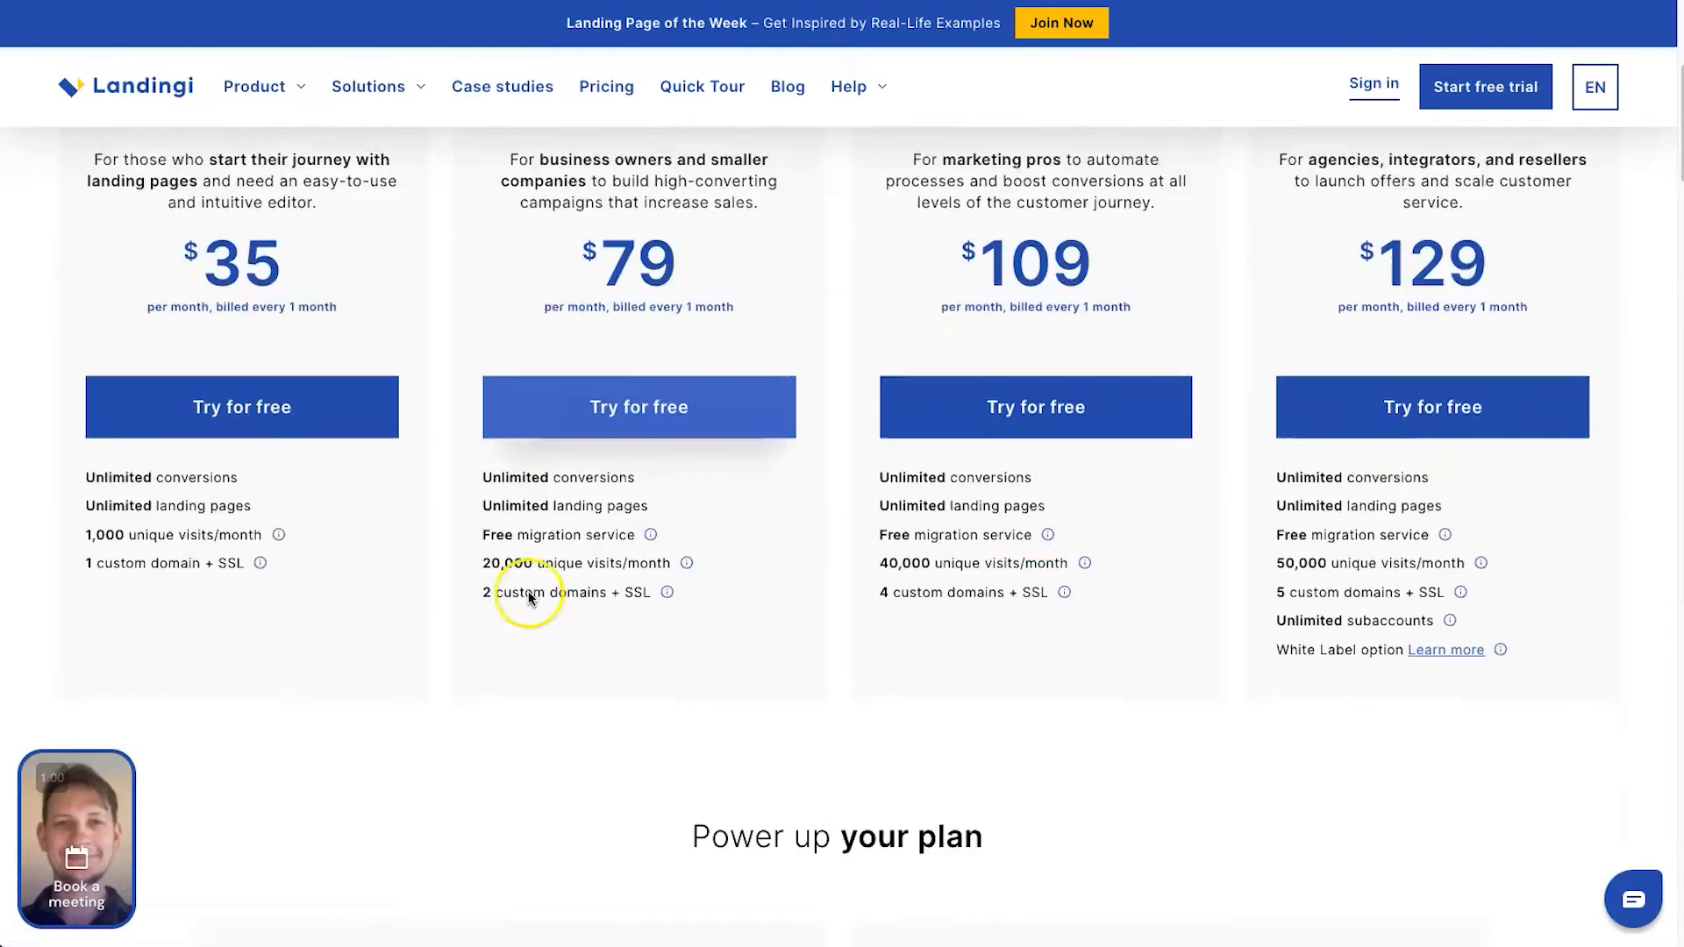
pyautogui.scroll(-3, 565, 600)
pyautogui.scroll(-1, 594, 545)
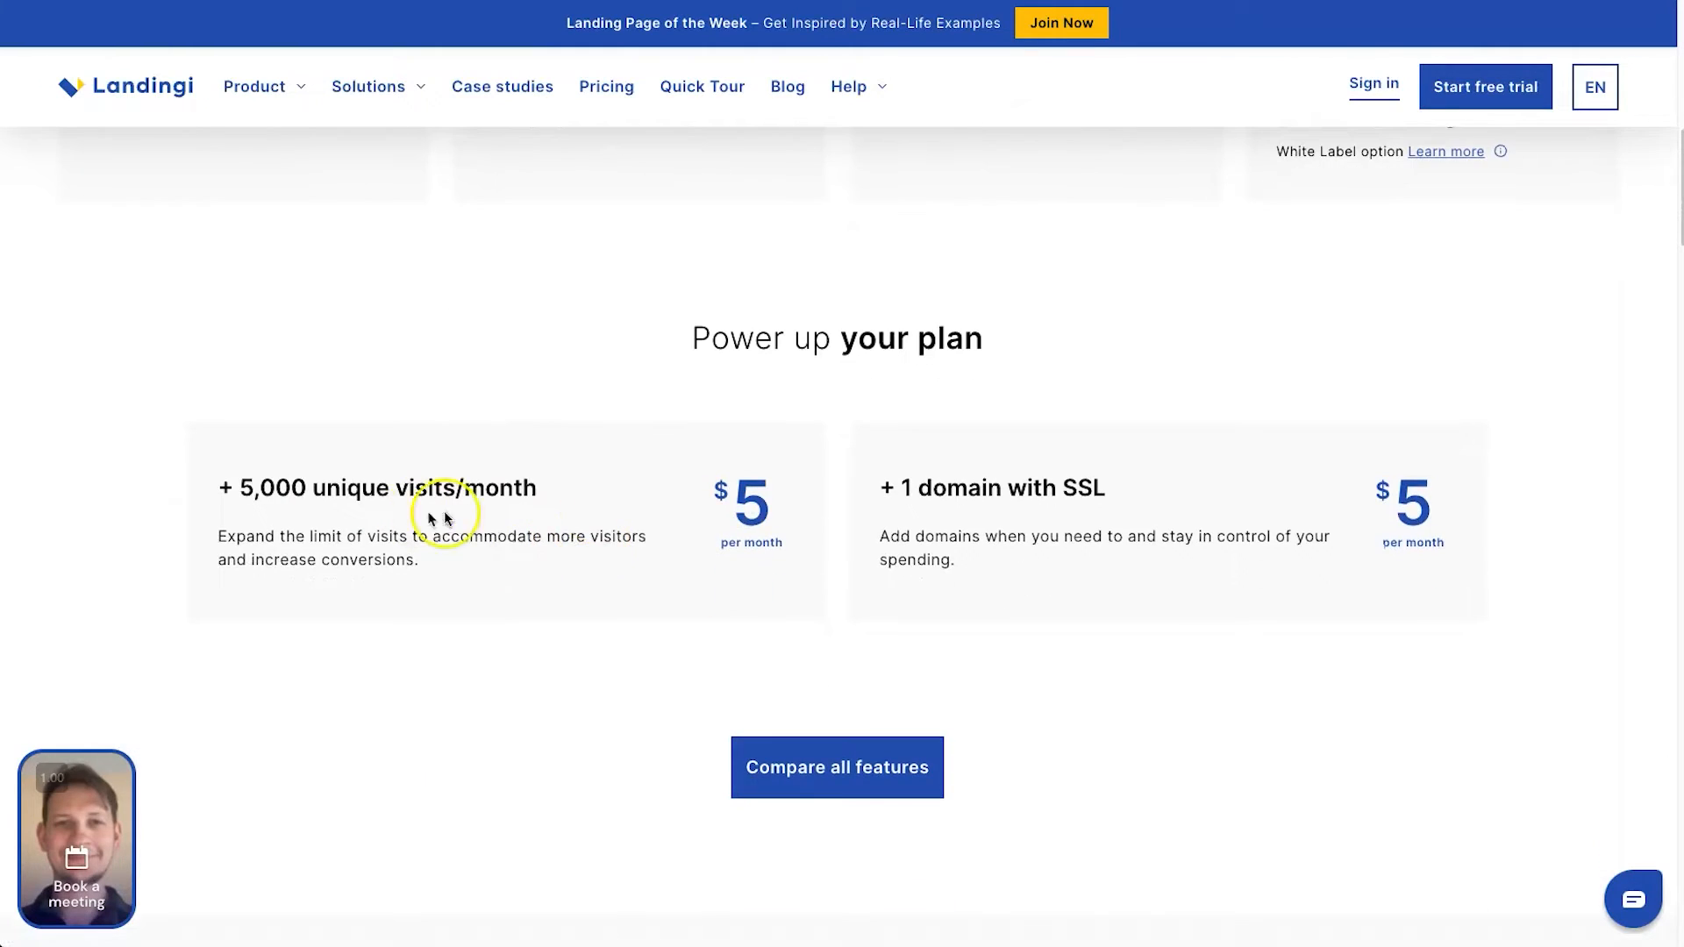
pyautogui.scroll(1, 392, 500)
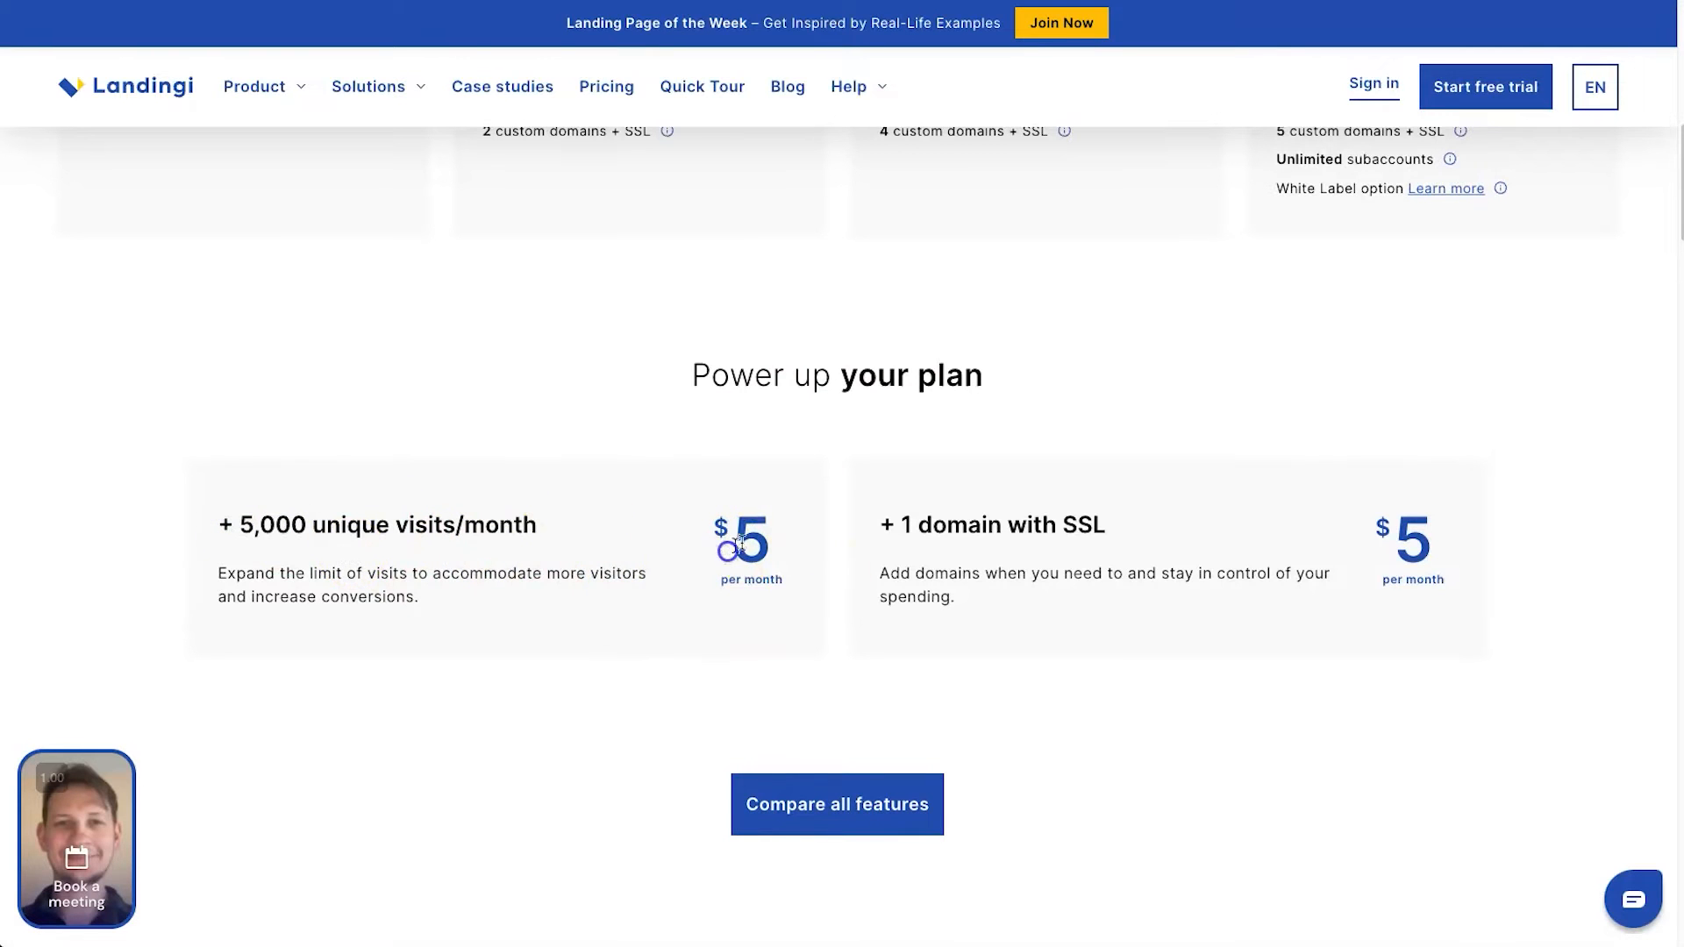
# Open the comparison of all plan features and review the general limits and Design features
pyautogui.click(871, 805)
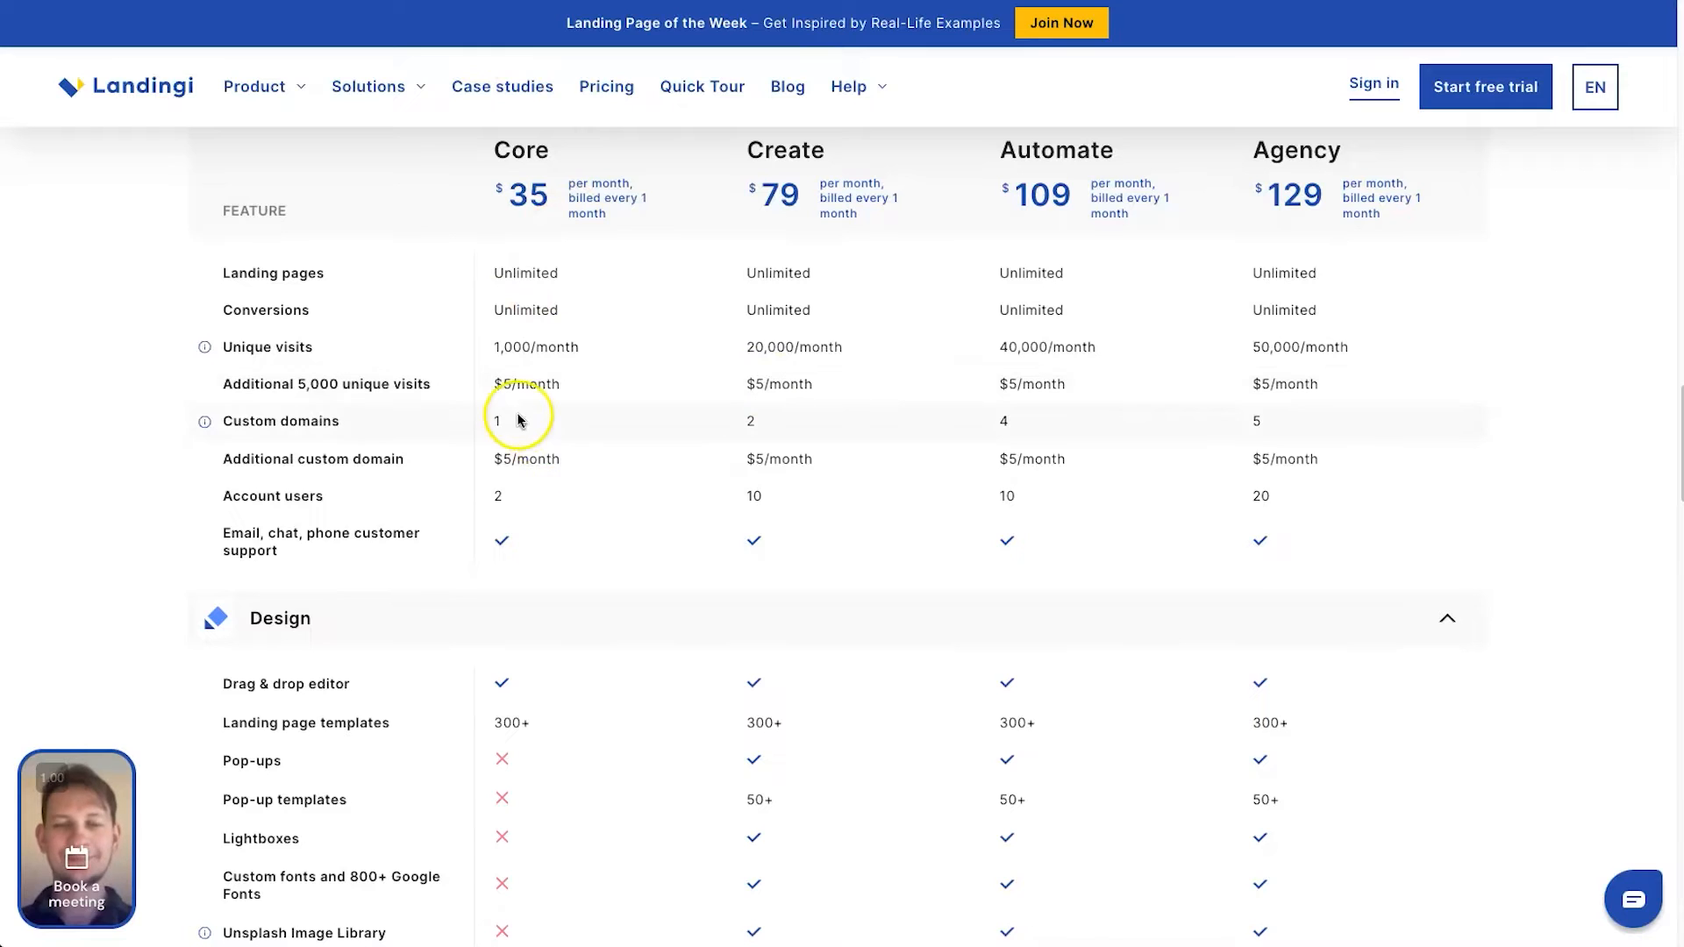
pyautogui.scroll(1, 623, 489)
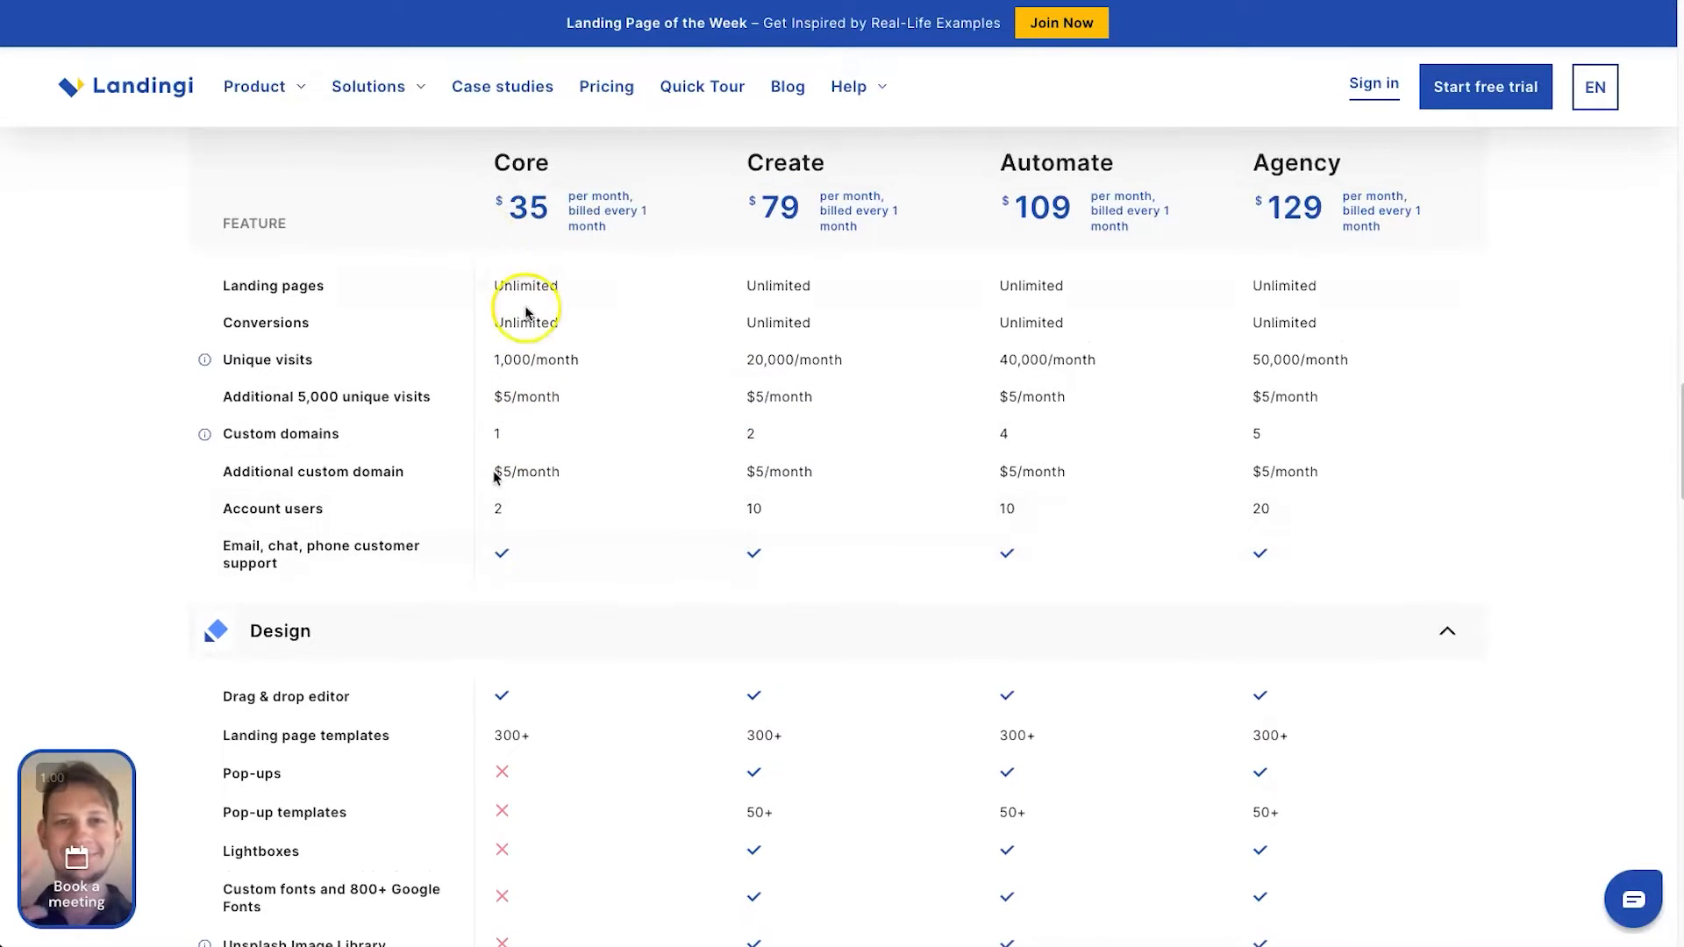
pyautogui.moveTo(468, 497); pyautogui.dragTo(544, 497)
pyautogui.click(537, 518)
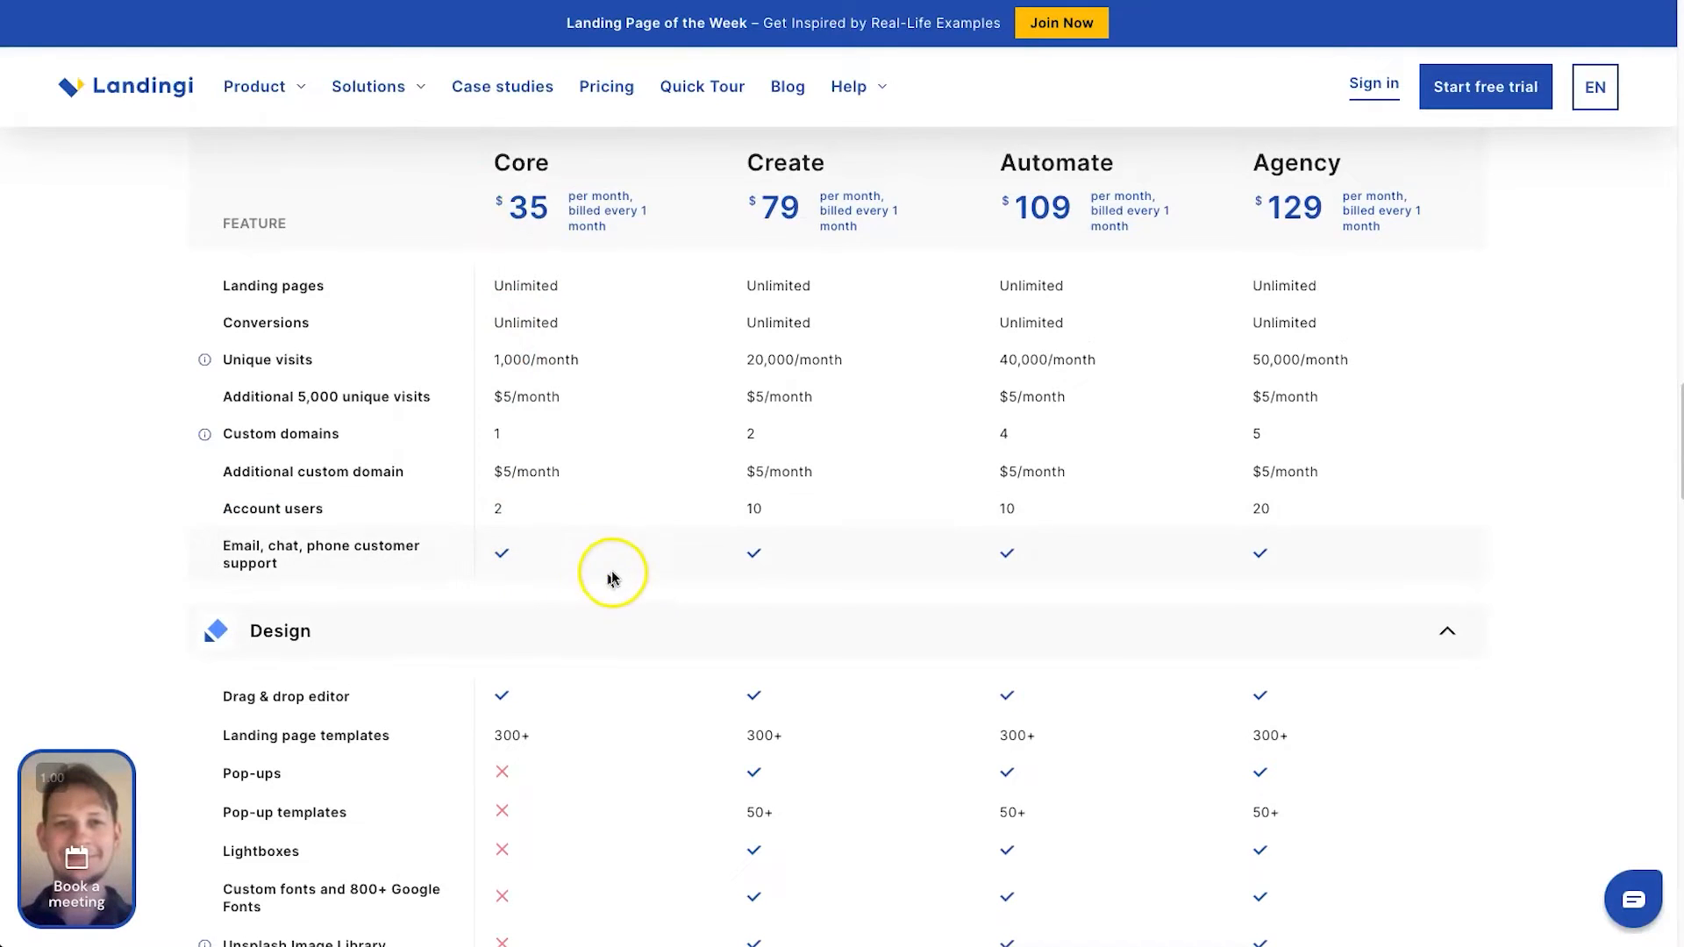
pyautogui.scroll(-3, 605, 618)
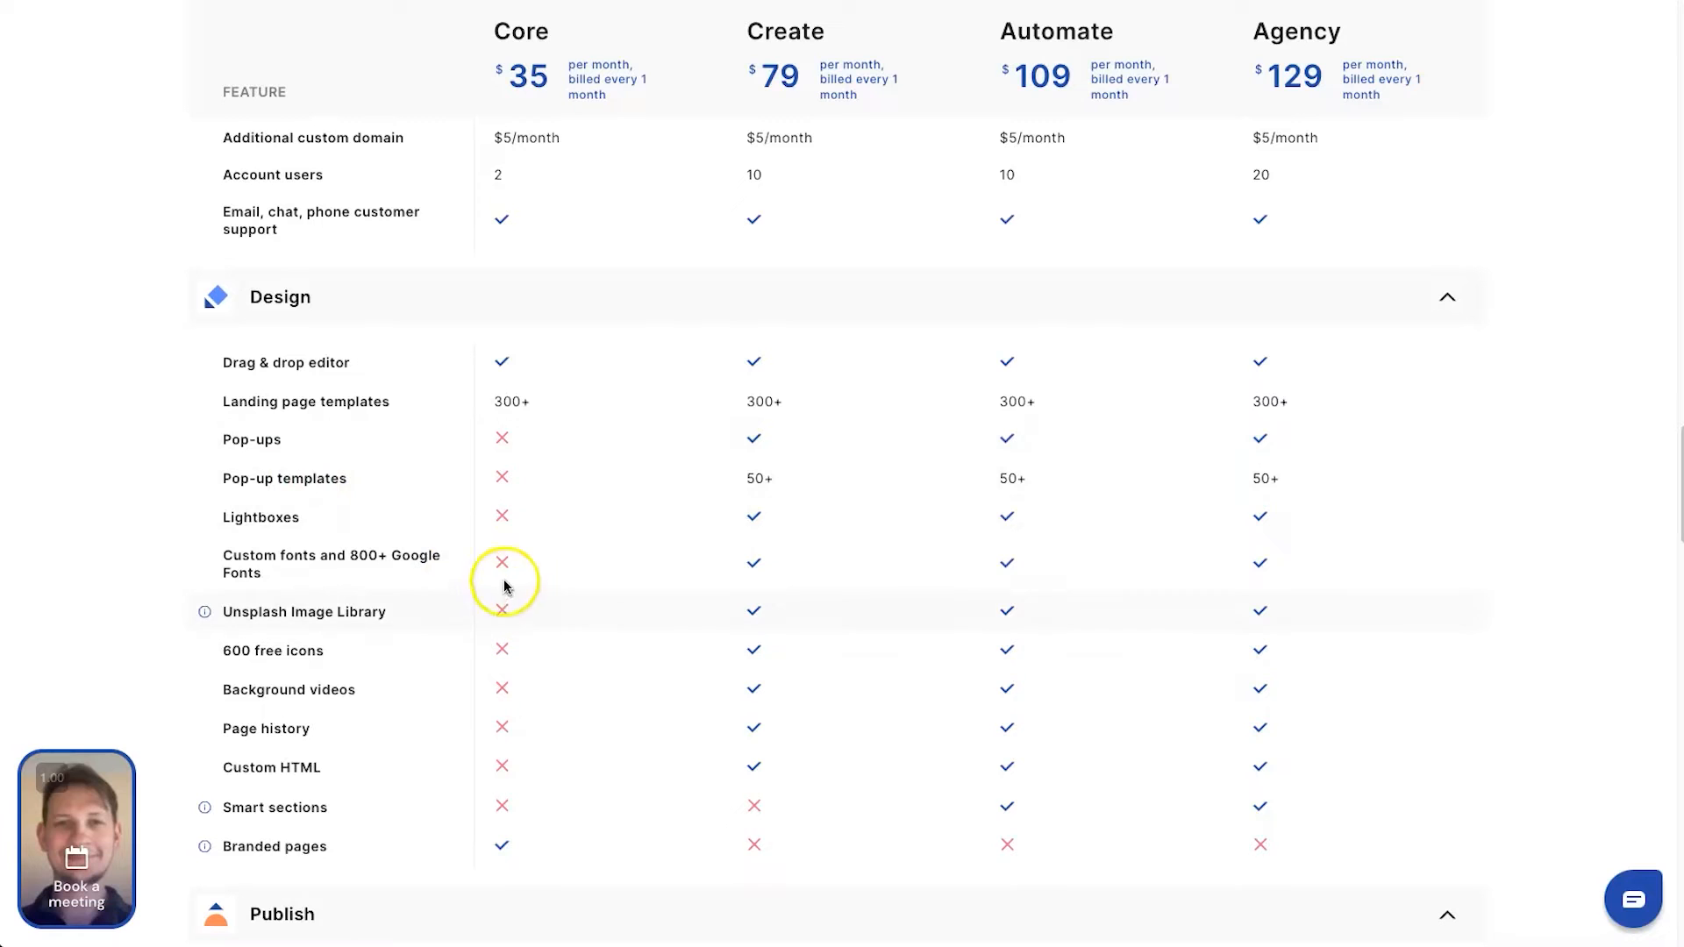
pyautogui.scroll(-1, 462, 725)
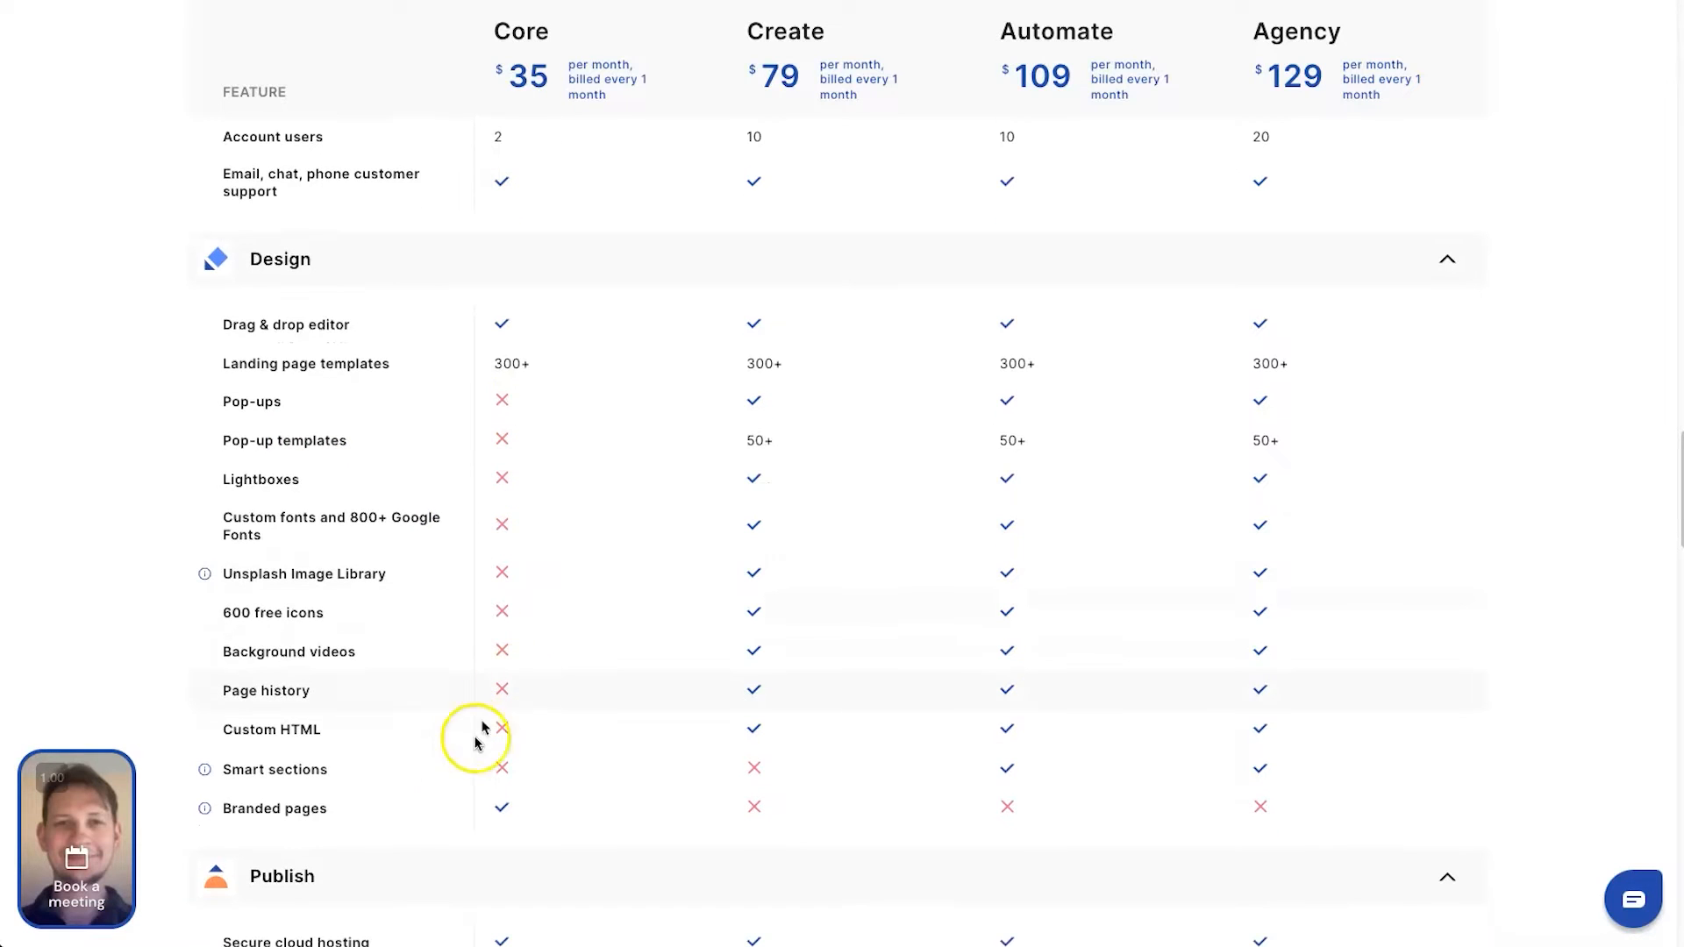
# Examine the Publish features in the plan comparison, especially which plans offer embedding on your server
pyautogui.scroll(-6, 527, 734)
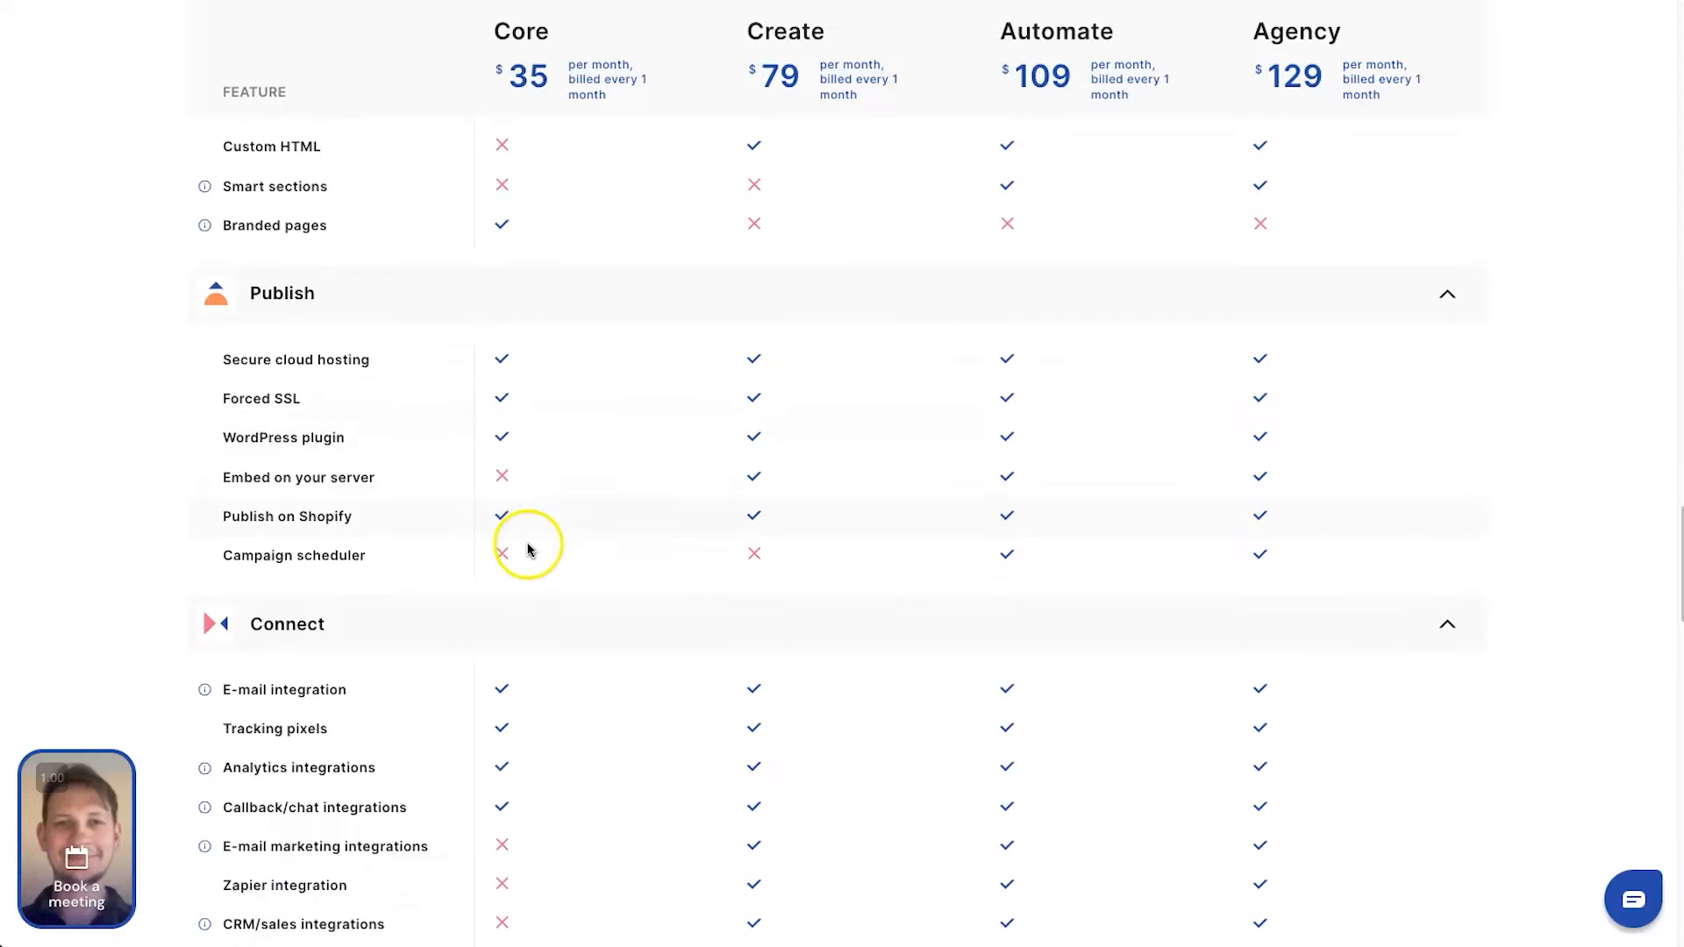
pyautogui.moveTo(210, 477); pyautogui.dragTo(393, 480)
pyautogui.click(394, 481)
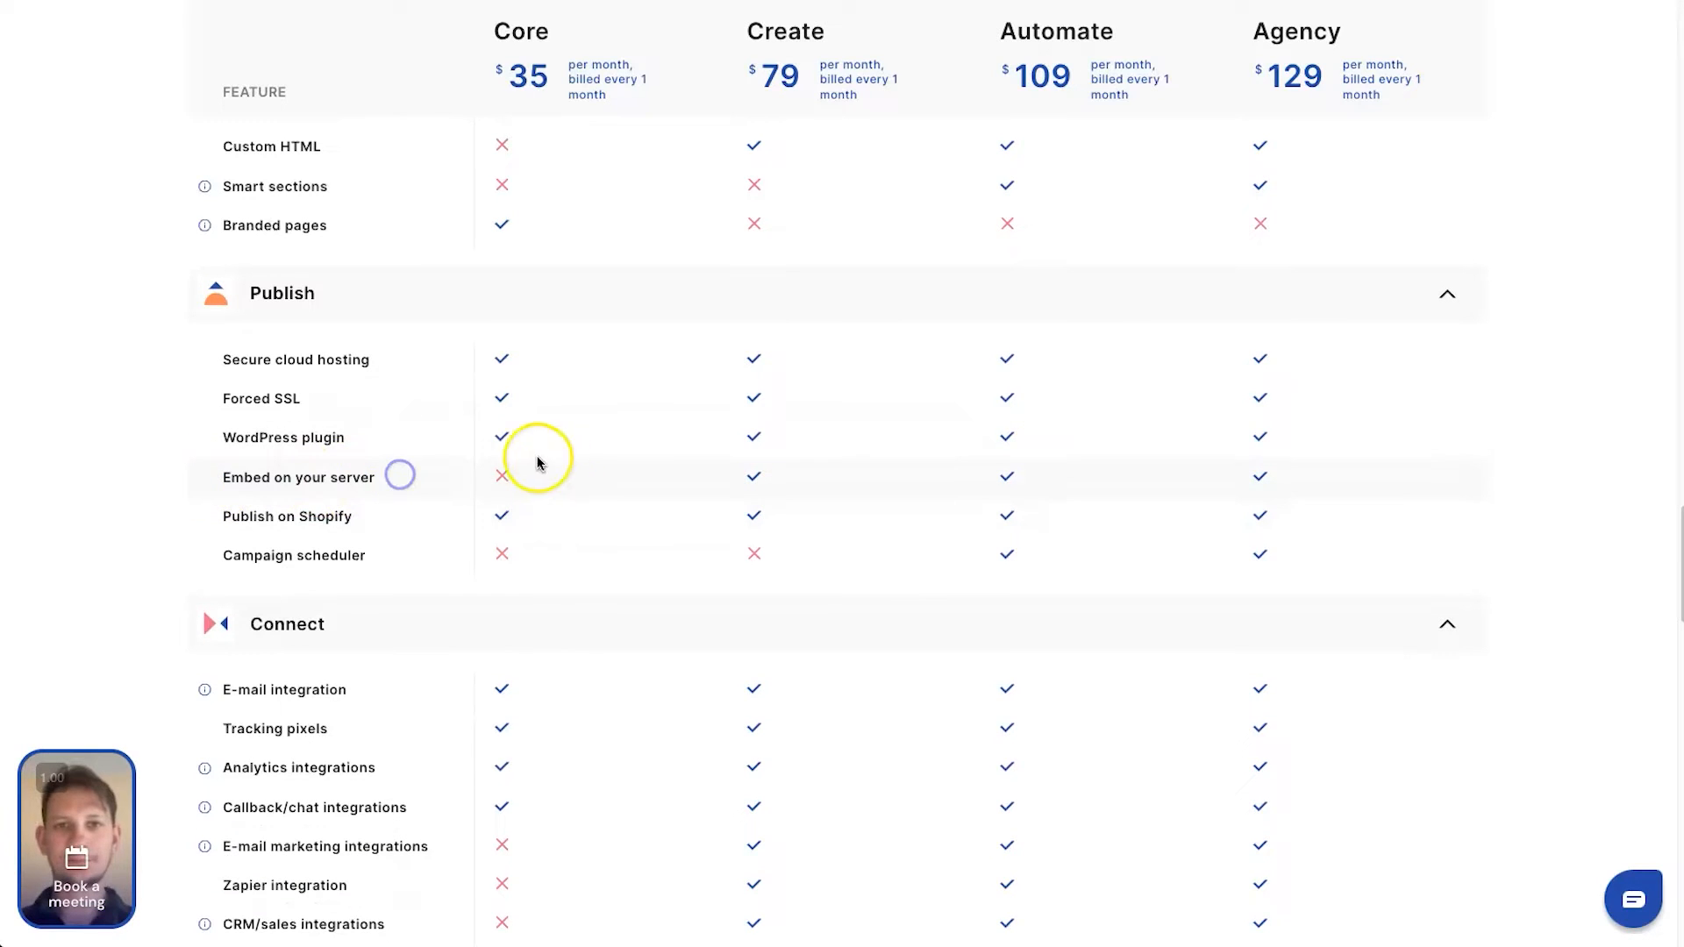
pyautogui.moveTo(214, 468); pyautogui.dragTo(965, 481)
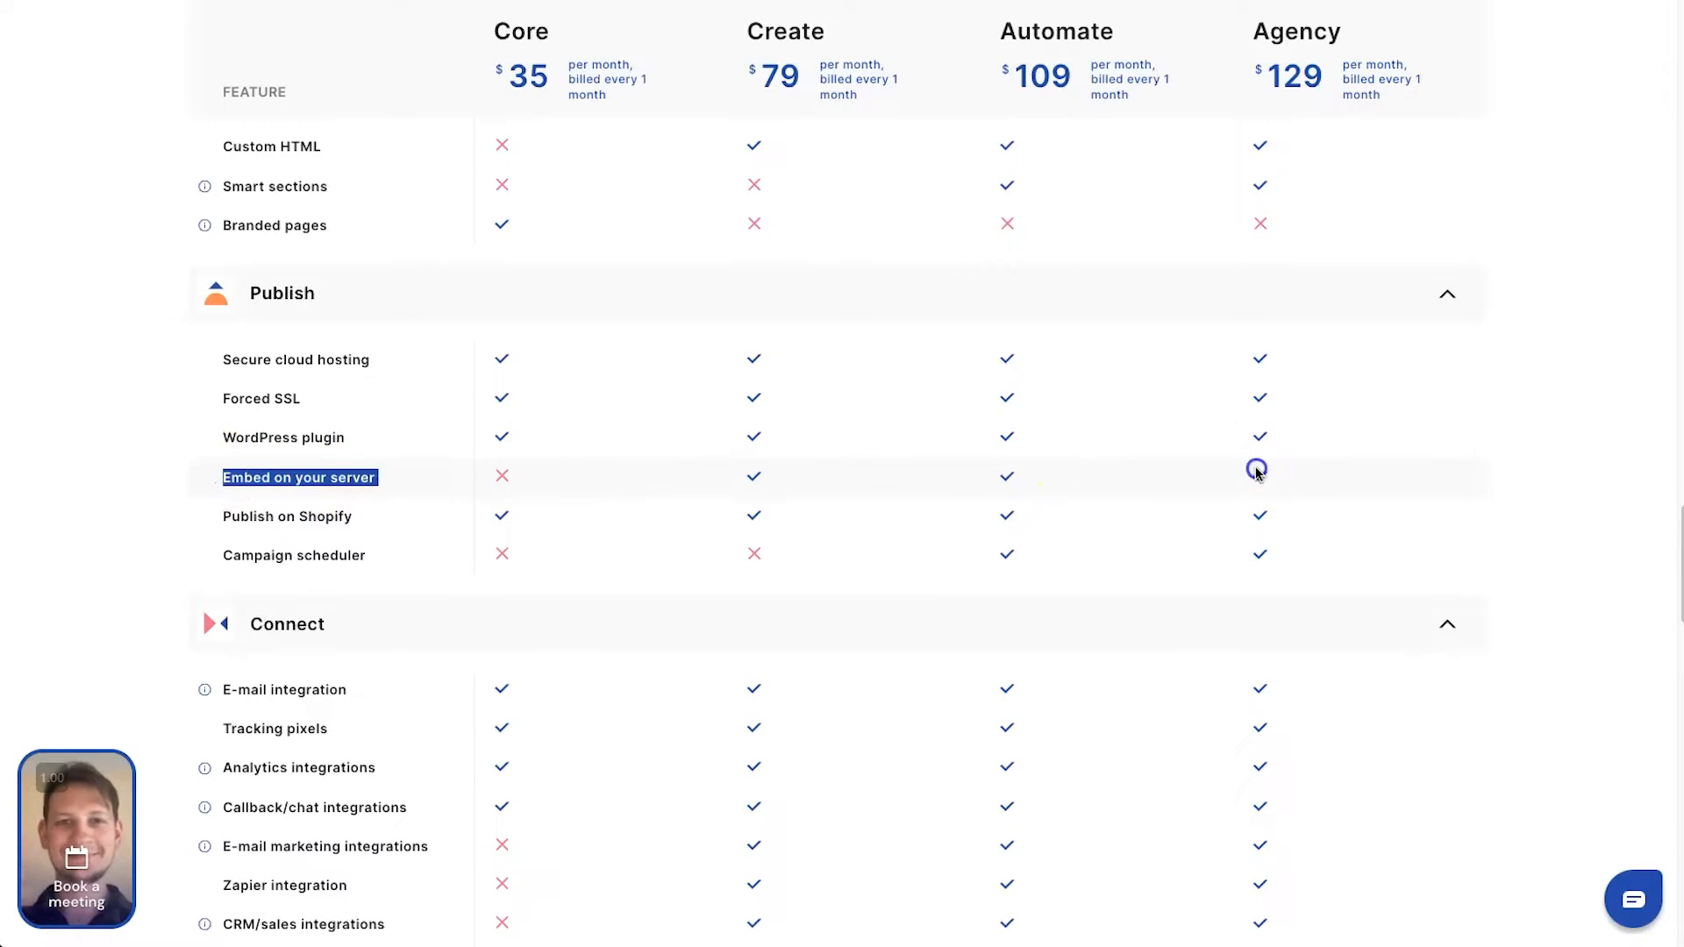
pyautogui.click(1334, 470)
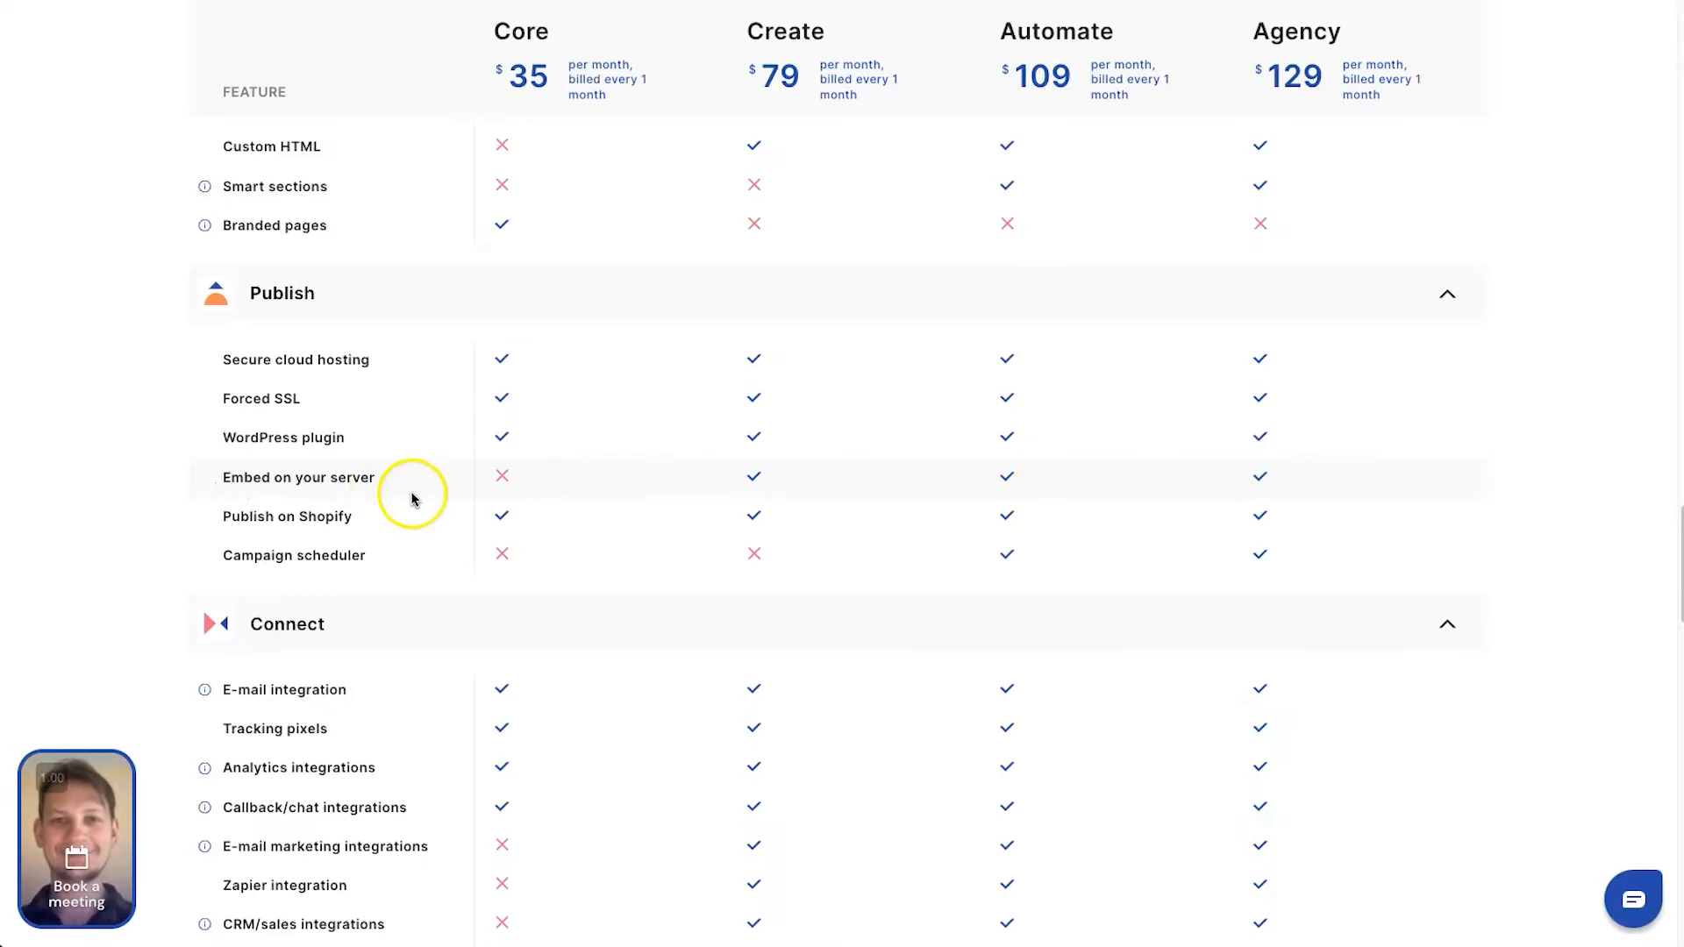
# Examine the Connect features of each plan, including e-mail marketing integrations and the explanation of e-mail integration
pyautogui.scroll(-2, 541, 572)
pyautogui.scroll(-1, 542, 571)
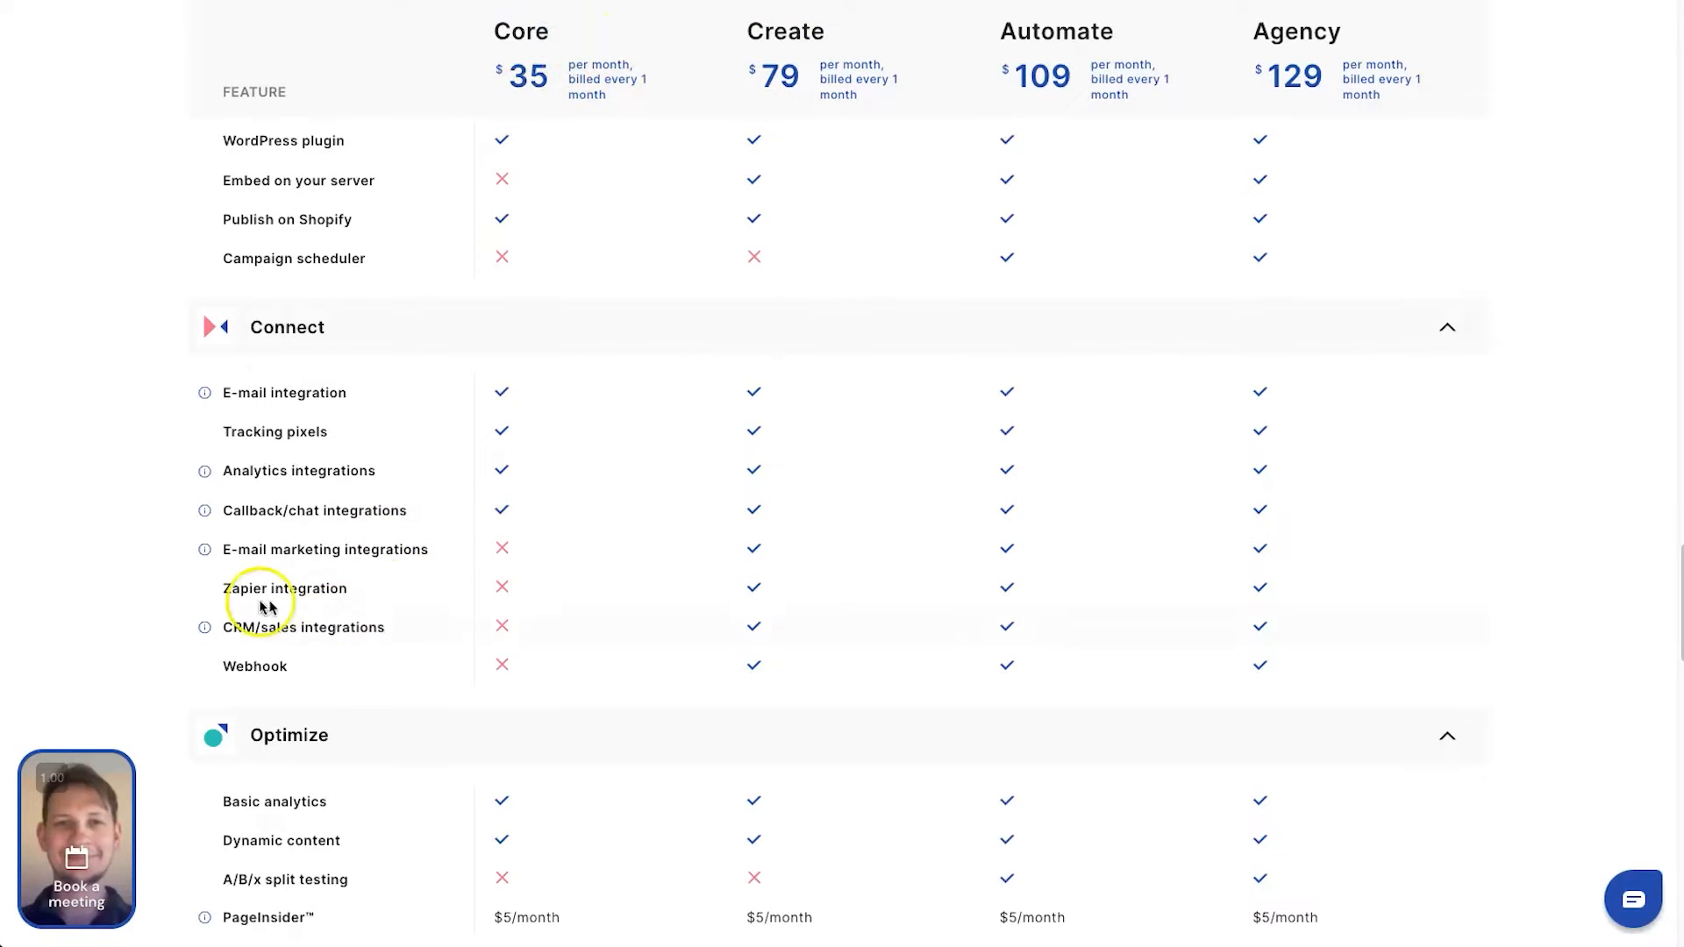
pyautogui.moveTo(231, 551); pyautogui.dragTo(414, 547)
pyautogui.doubleClick(415, 547)
pyautogui.click(407, 551)
pyautogui.scroll(1, 429, 624)
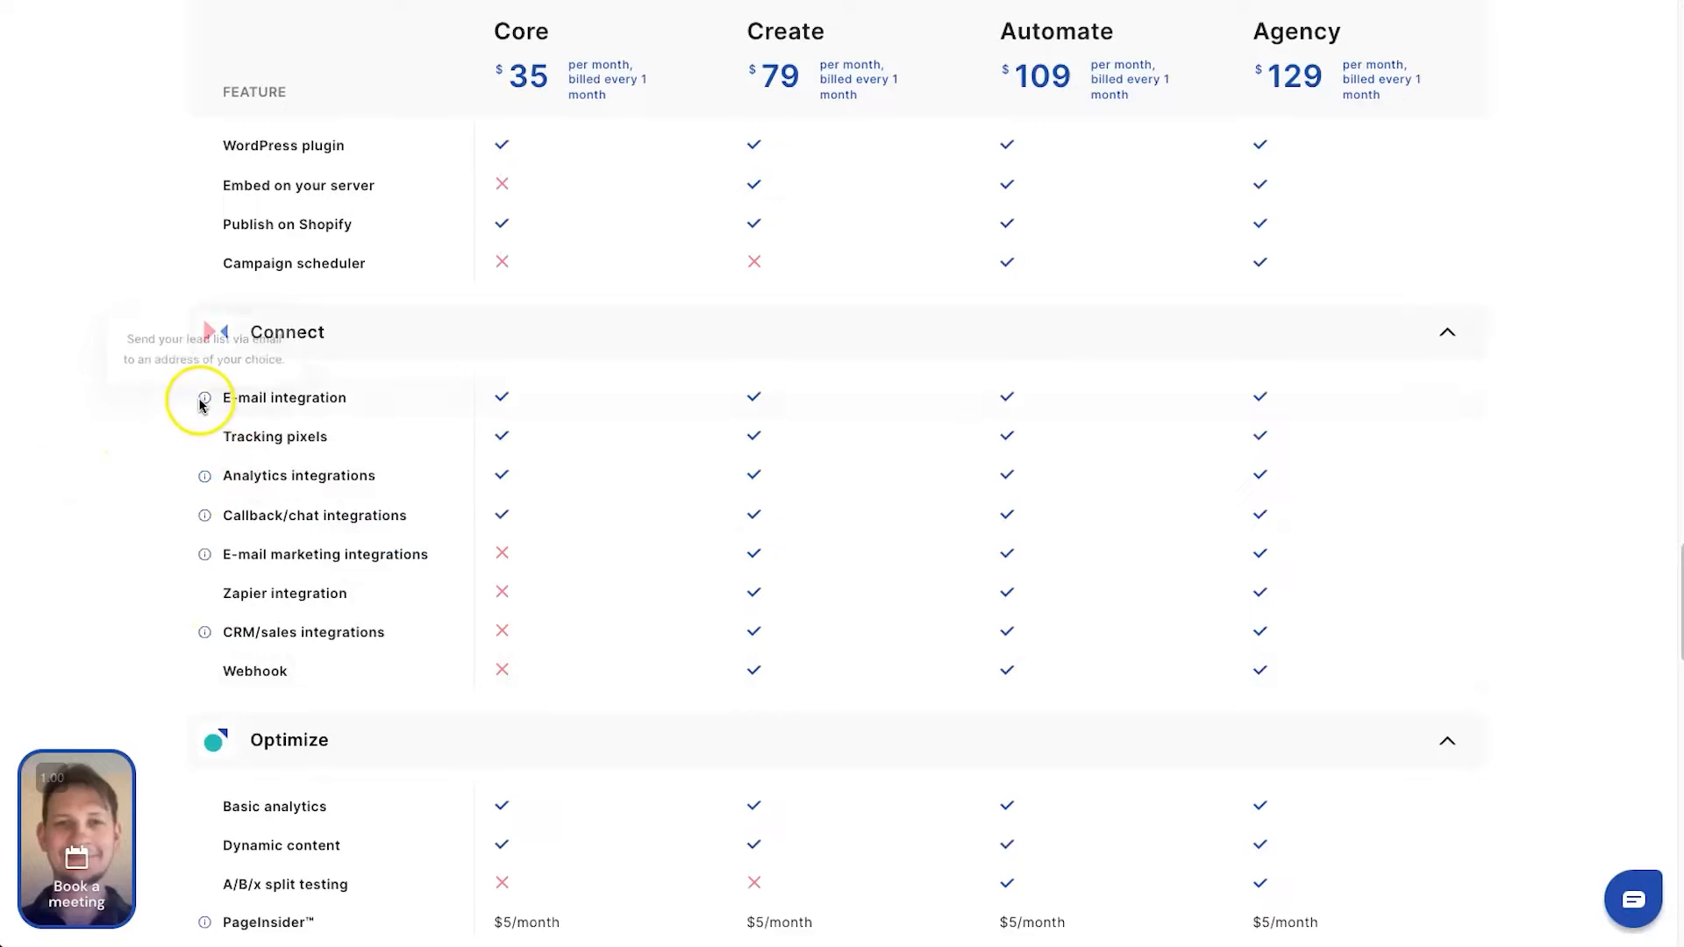
pyautogui.moveTo(202, 400)
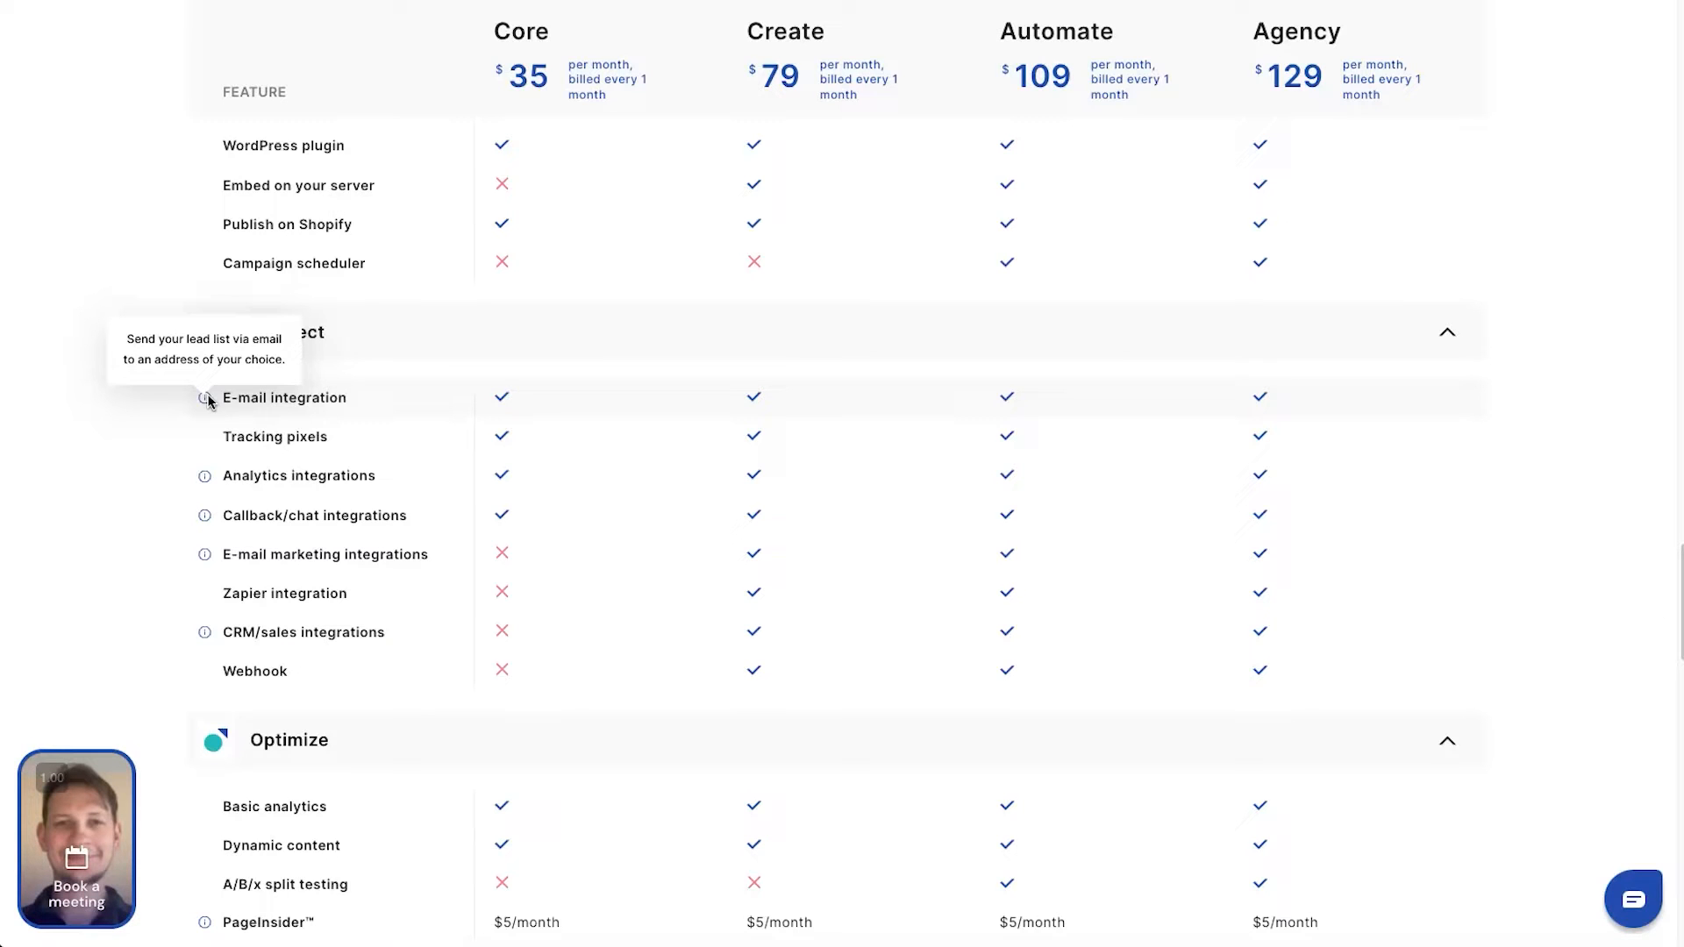
# Review the Optimize and Convert features of each plan, including Autoresponder and Funnels
pyautogui.scroll(-5, 491, 474)
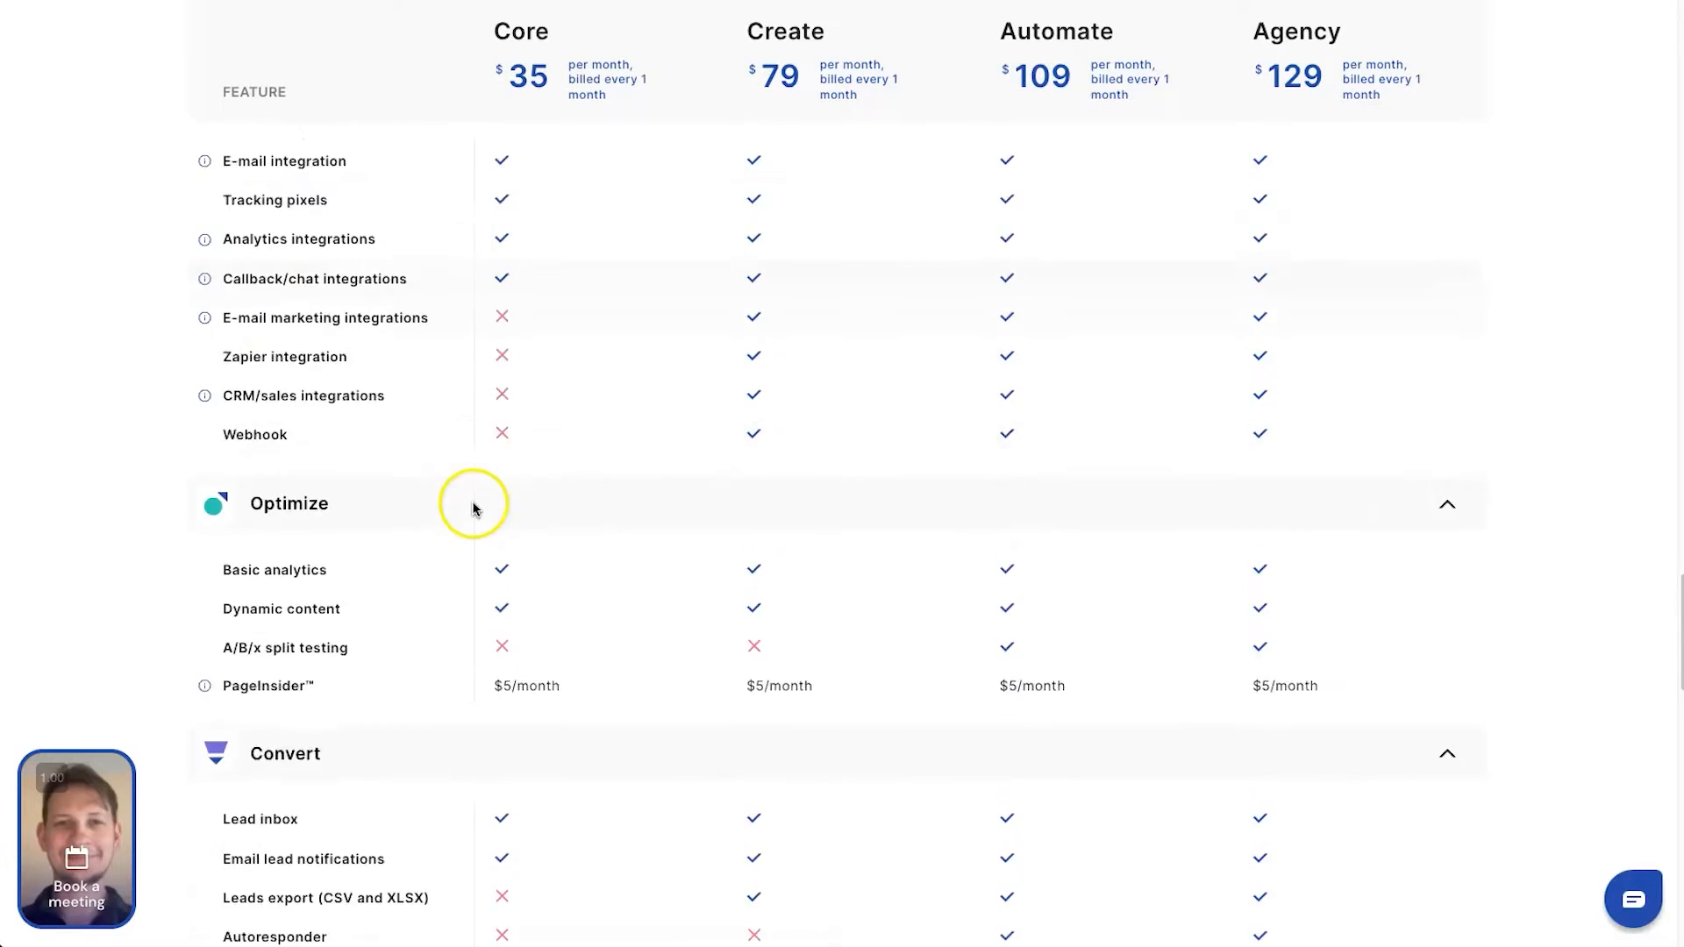
pyautogui.scroll(-1, 462, 737)
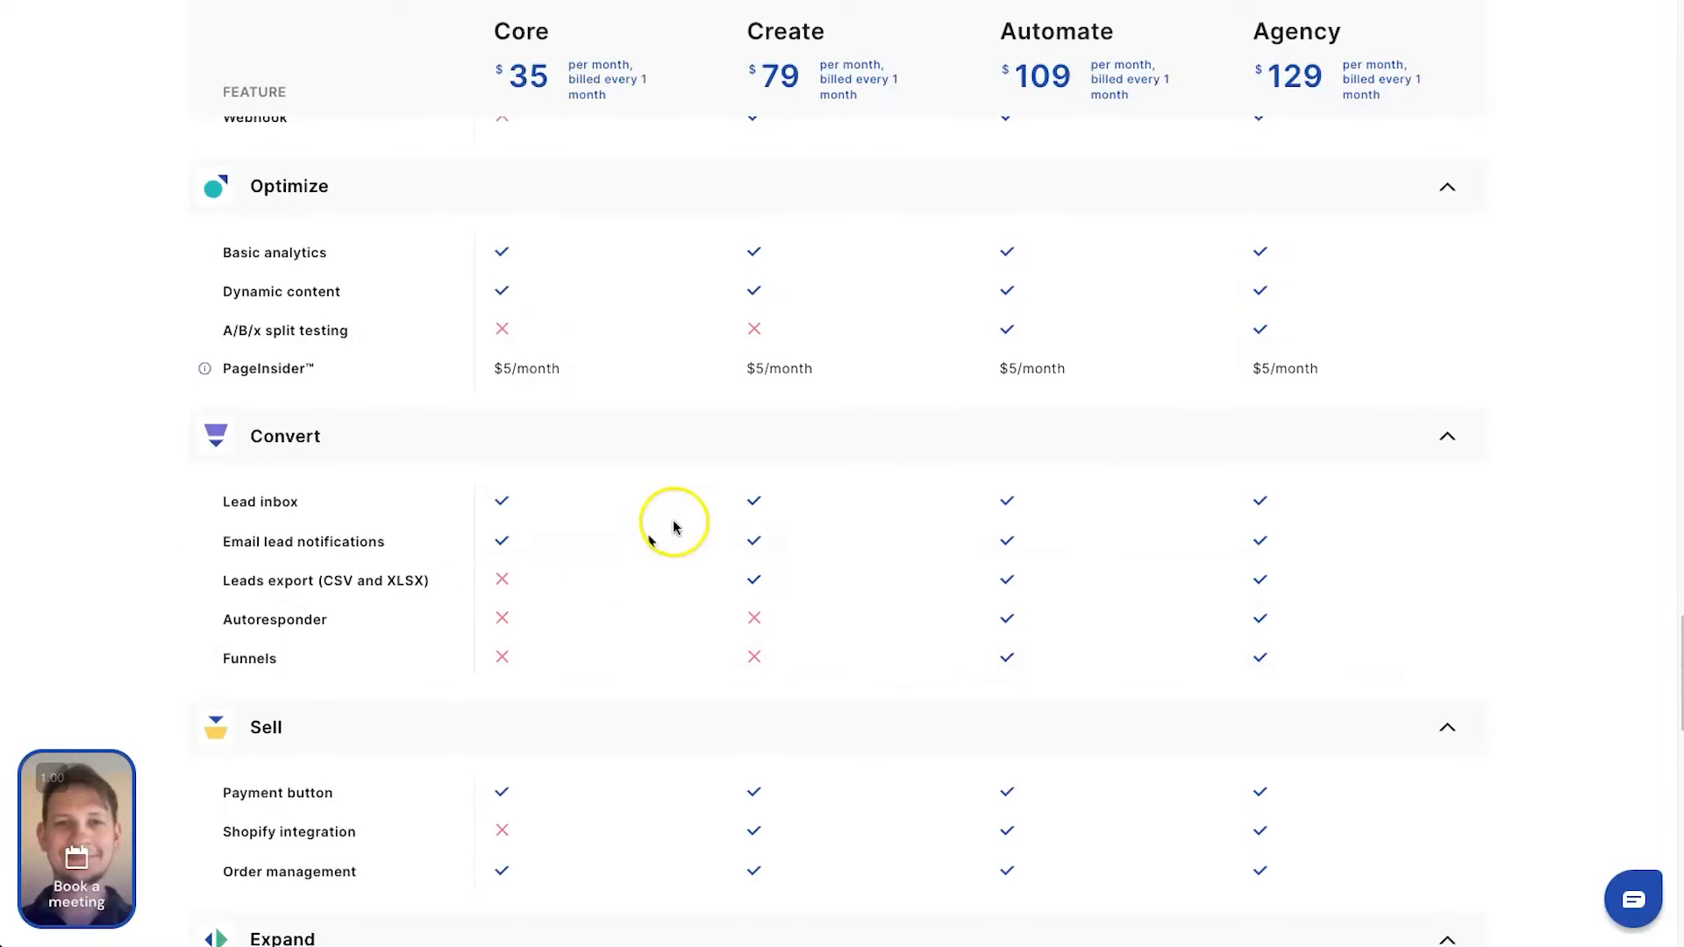
pyautogui.click(341, 626)
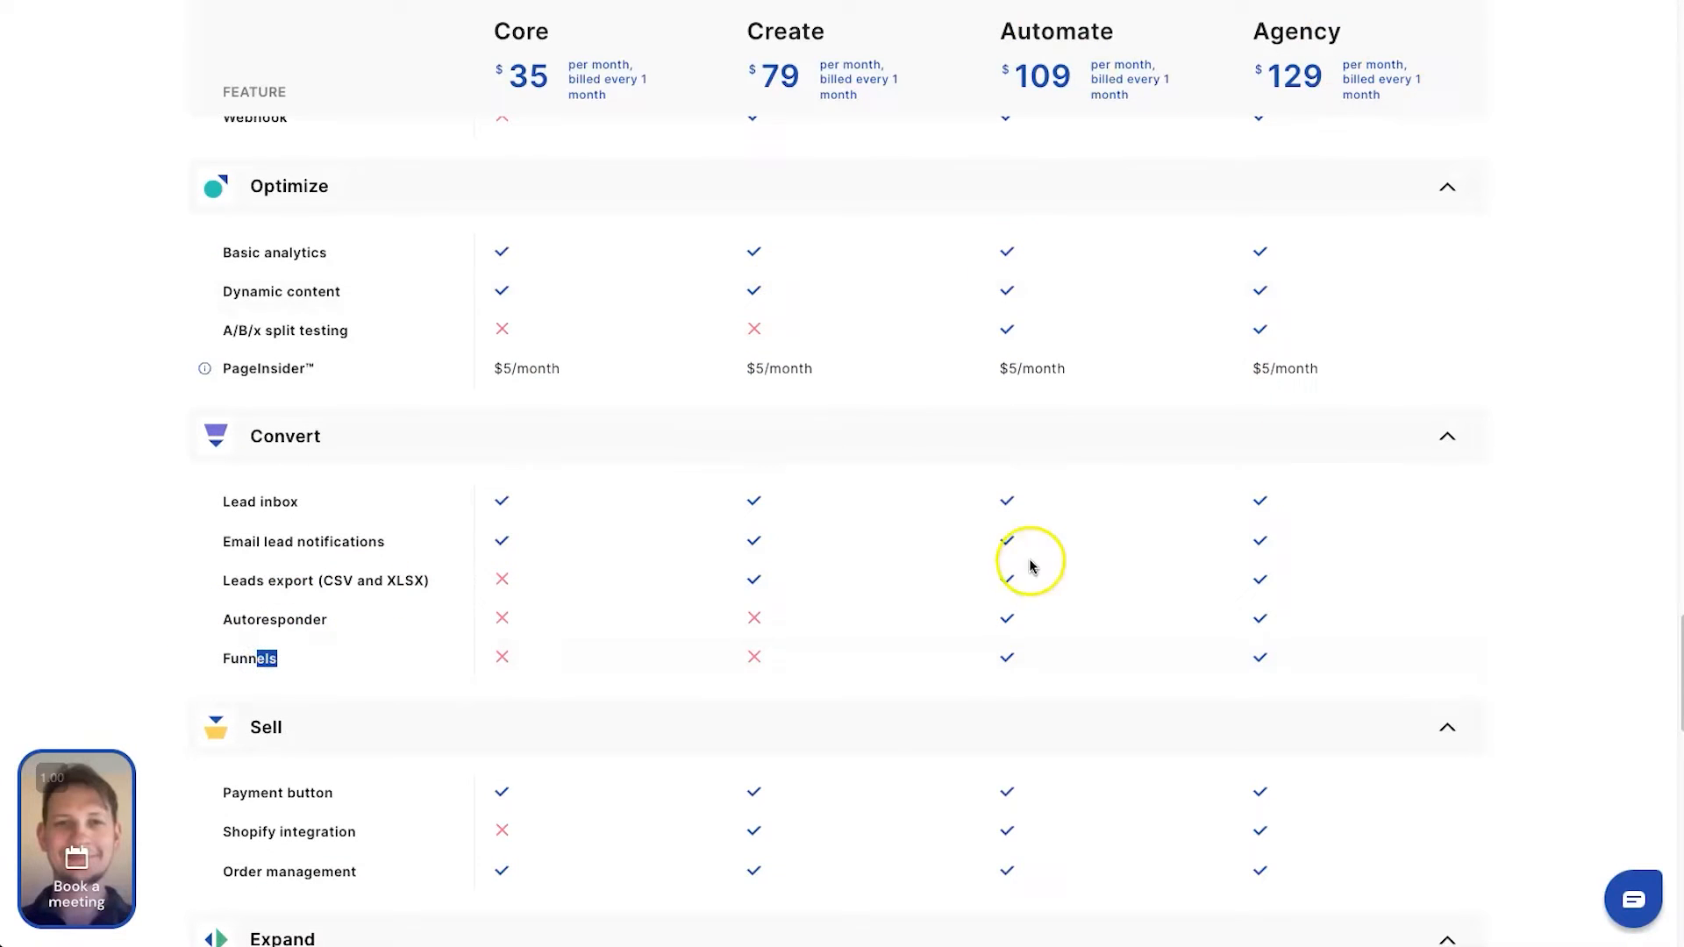
# Review the Sell and Expand features and check the White Label option's price in the Agency plan
pyautogui.scroll(-6, 951, 786)
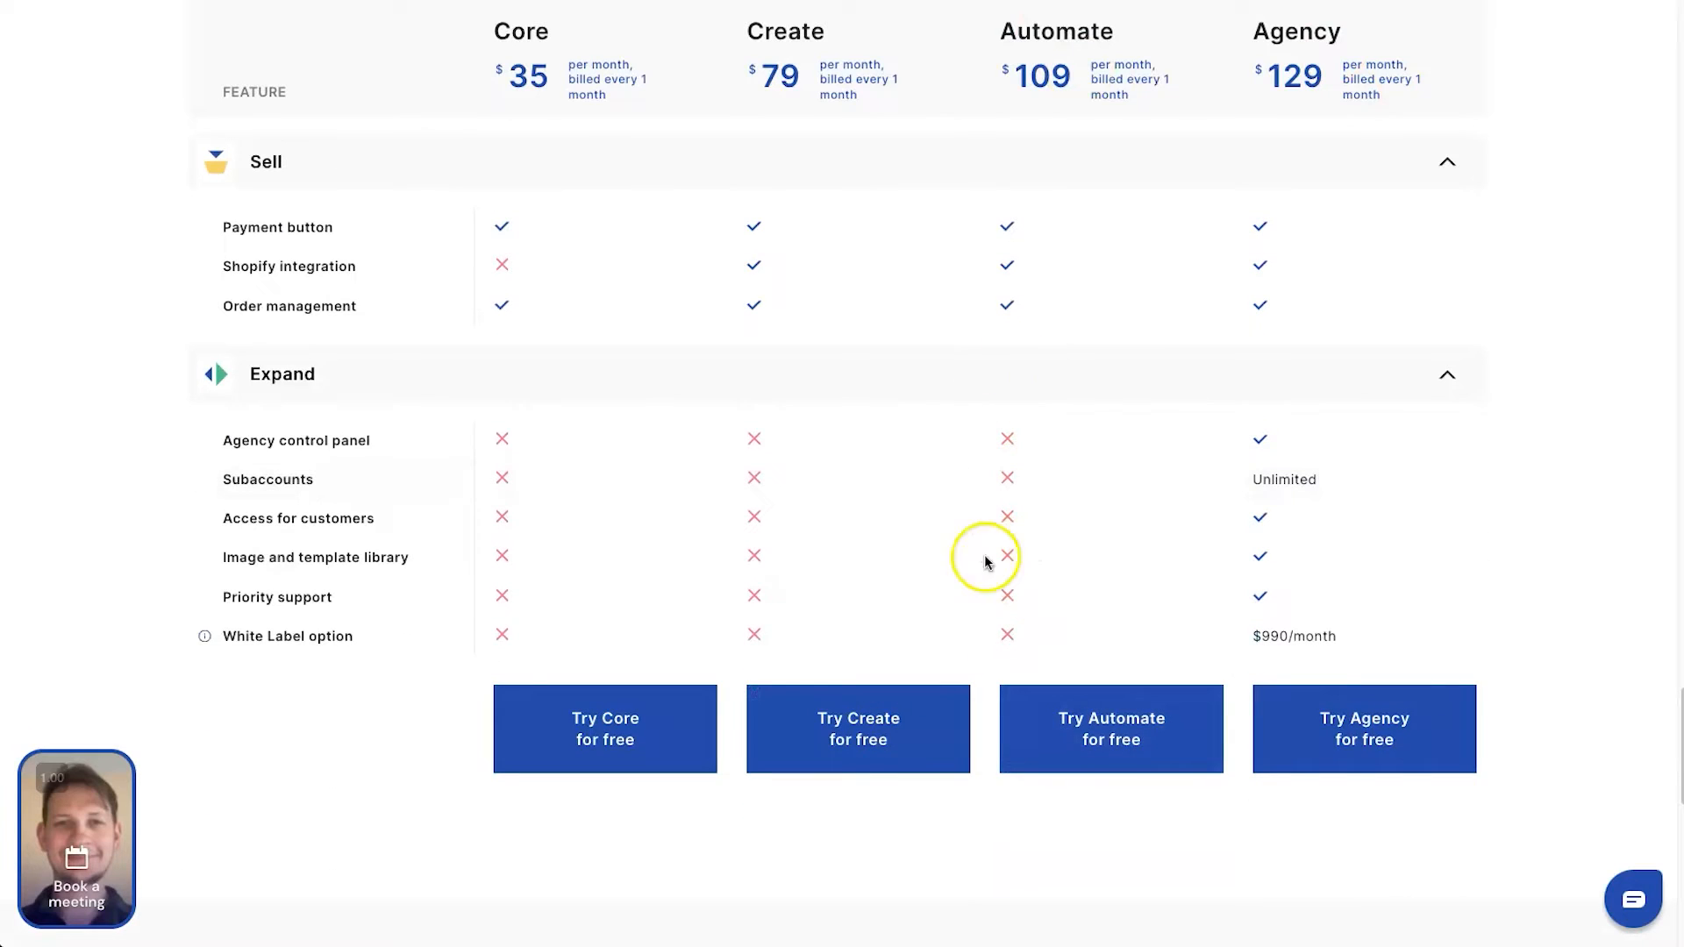
pyautogui.click(226, 716)
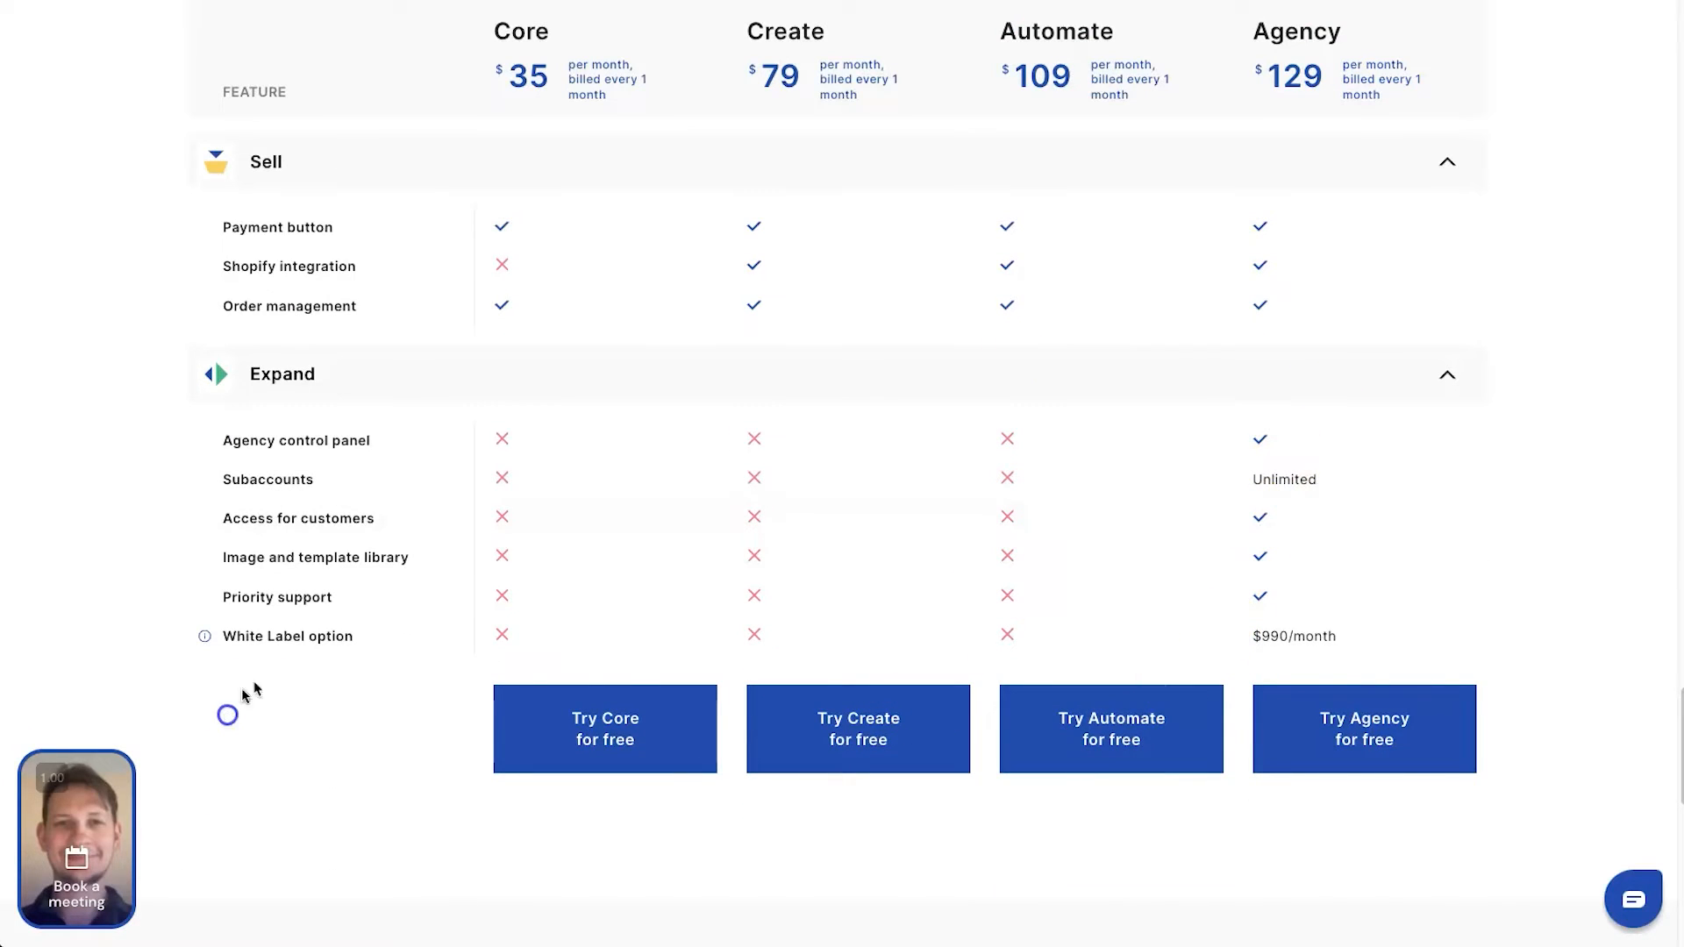
pyautogui.moveTo(1537, 666); pyautogui.dragTo(1229, 632)
pyautogui.click(1368, 628)
pyautogui.click(1291, 644)
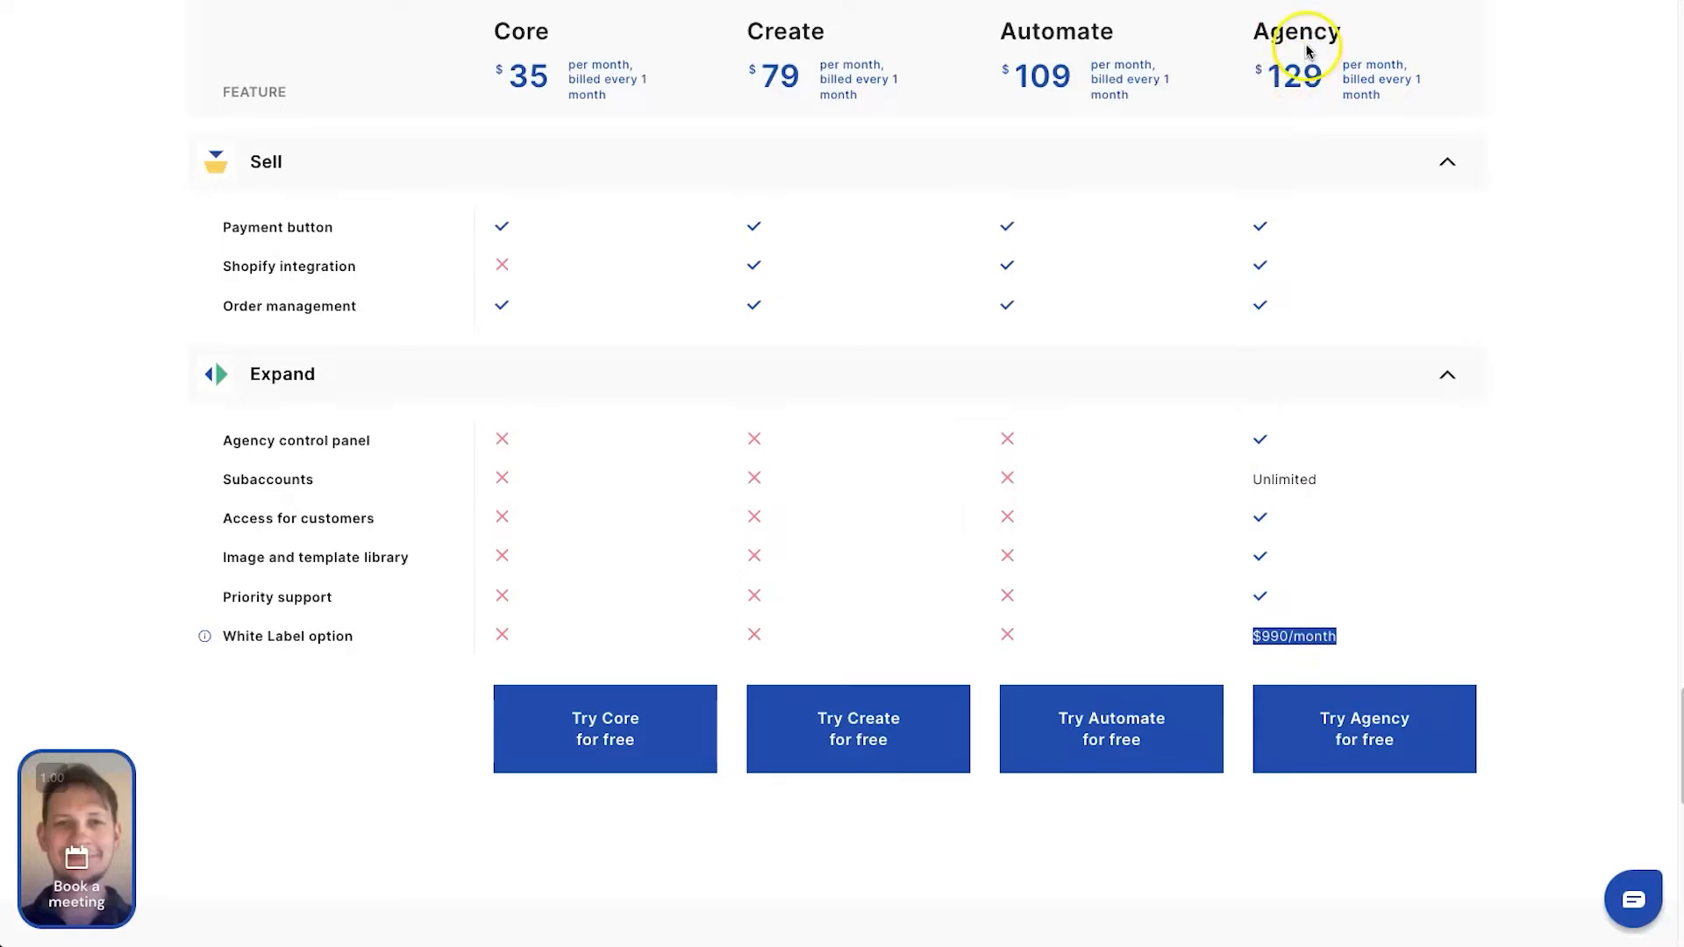
# Return to the plan cards and review the monthly prices, focusing on the Create plan
pyautogui.scroll(20, 1214, 342)
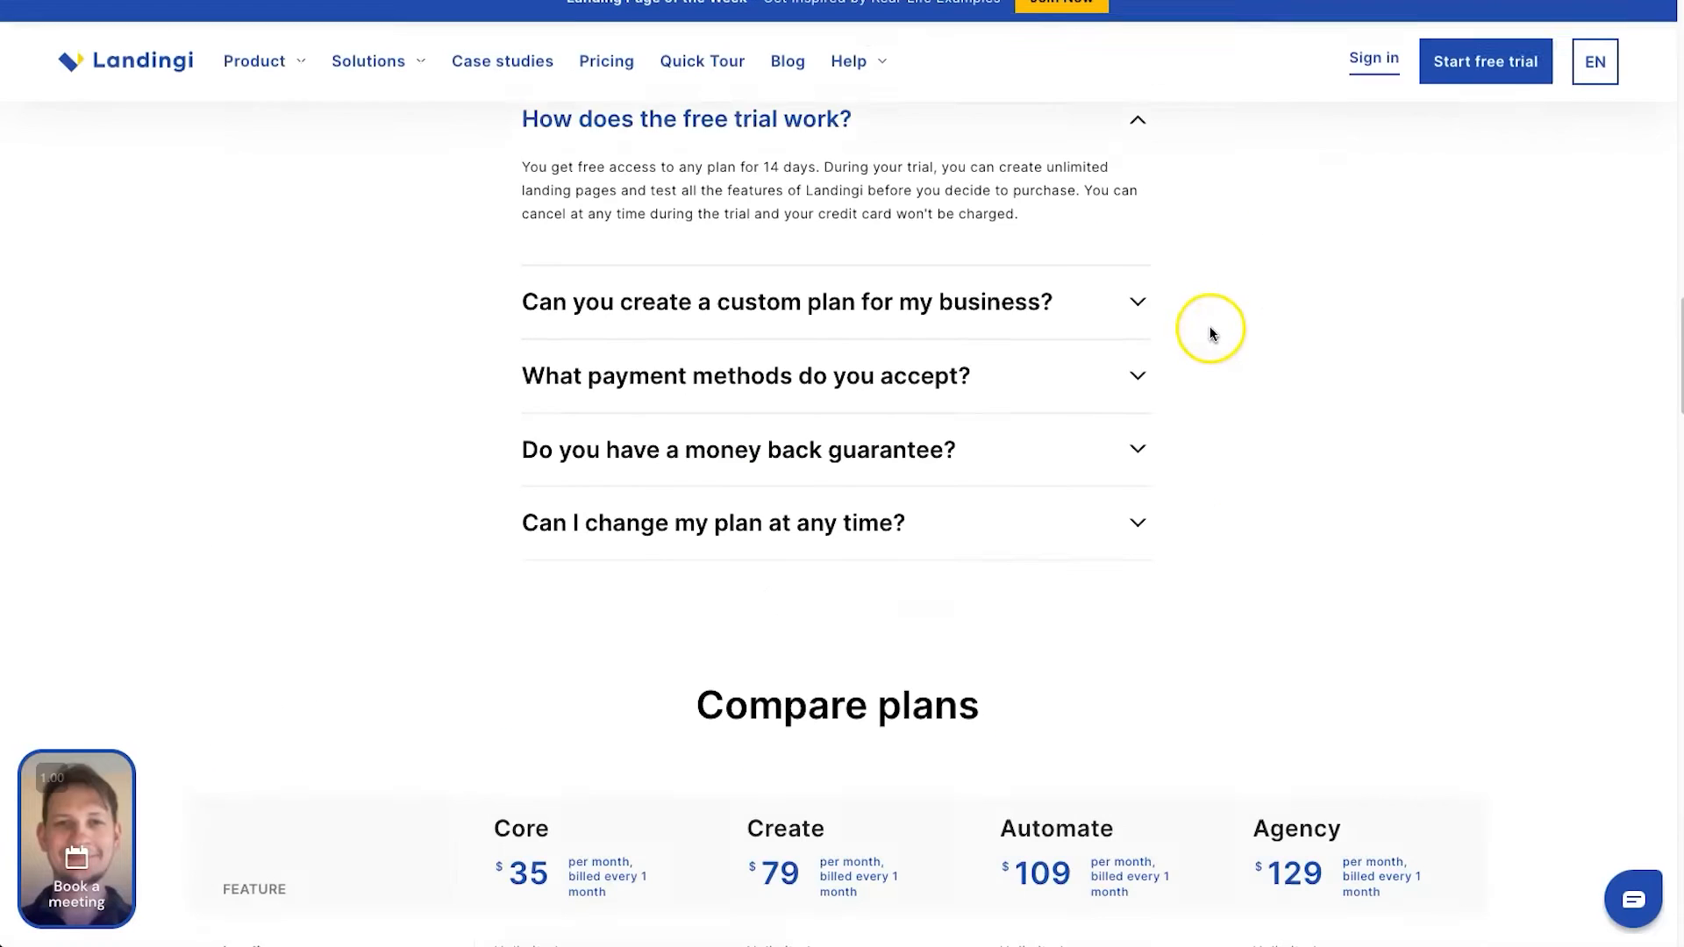
pyautogui.scroll(10, 1209, 336)
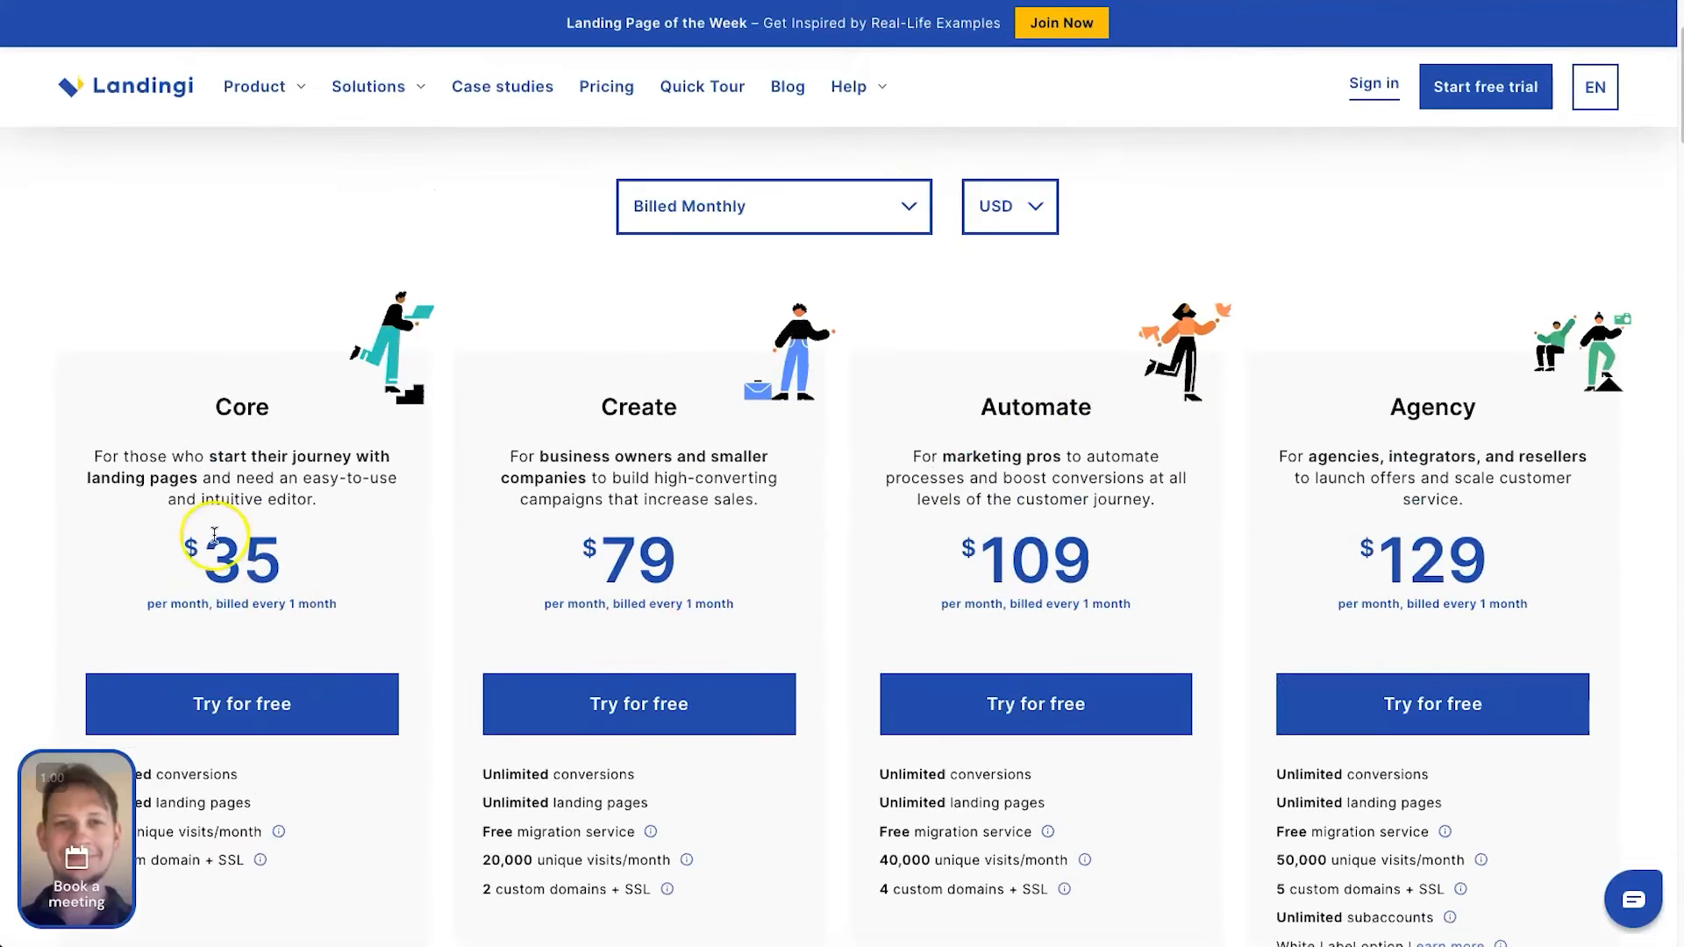
pyautogui.moveTo(655, 536)
pyautogui.mouseDown()
pyautogui.moveTo(546, 559)
pyautogui.moveTo(684, 541)
pyautogui.mouseUp()
pyautogui.click(704, 537)
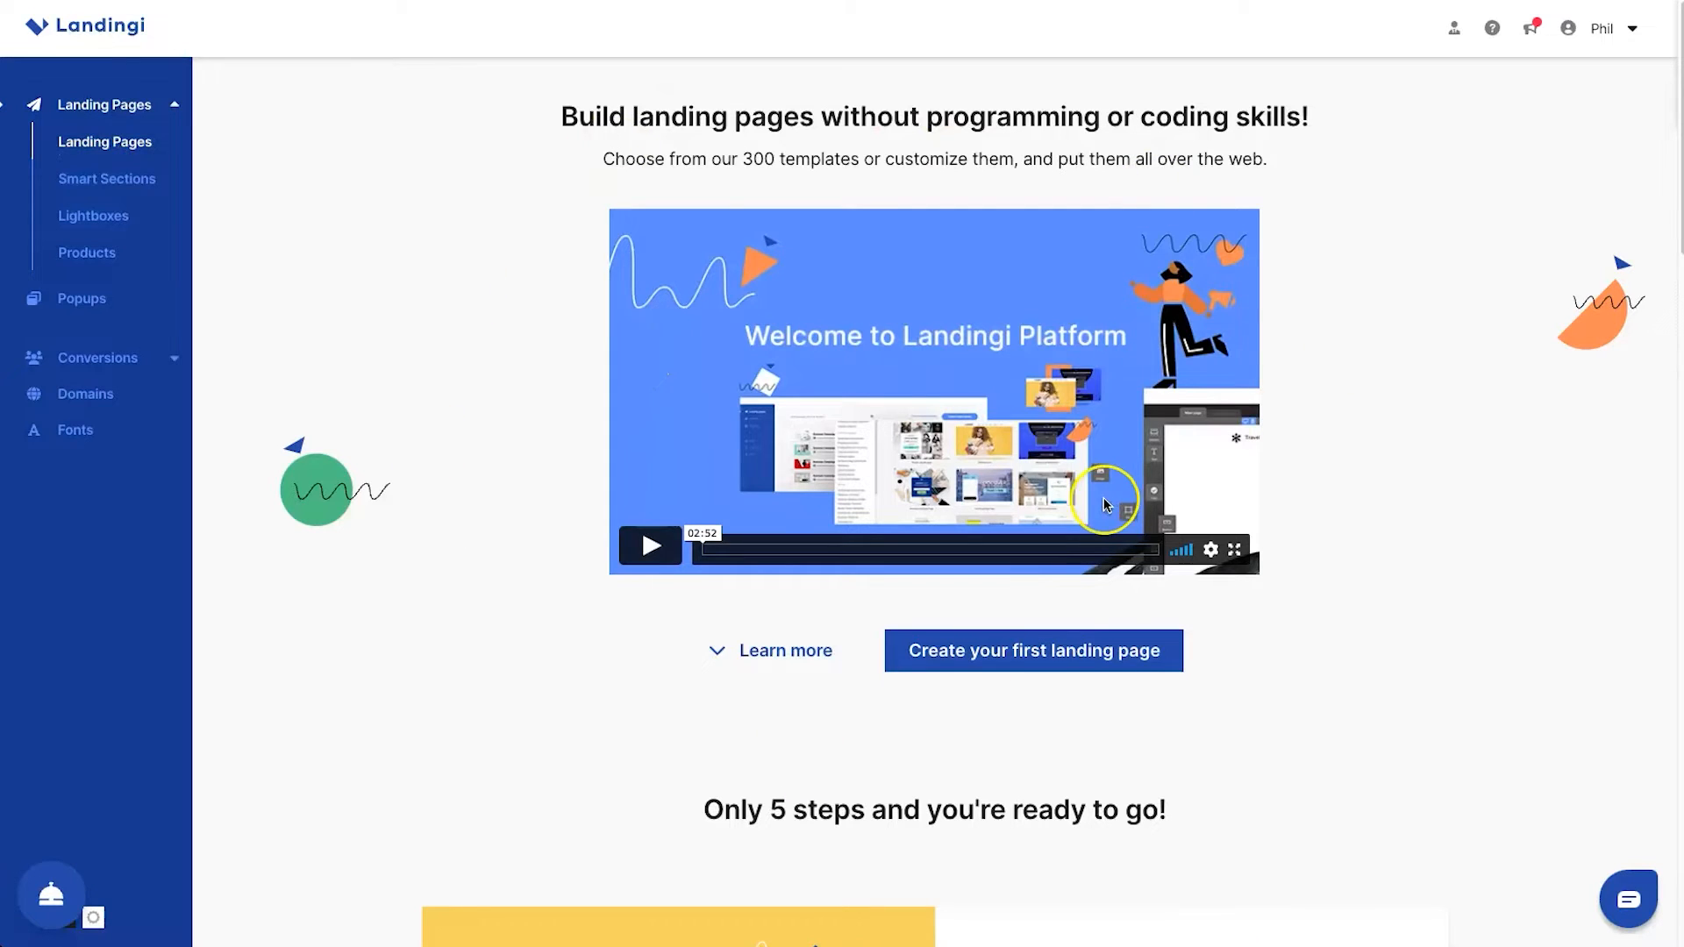
# View the welcome page and check the expert meeting widget, closing it again
pyautogui.scroll(-1, 937, 478)
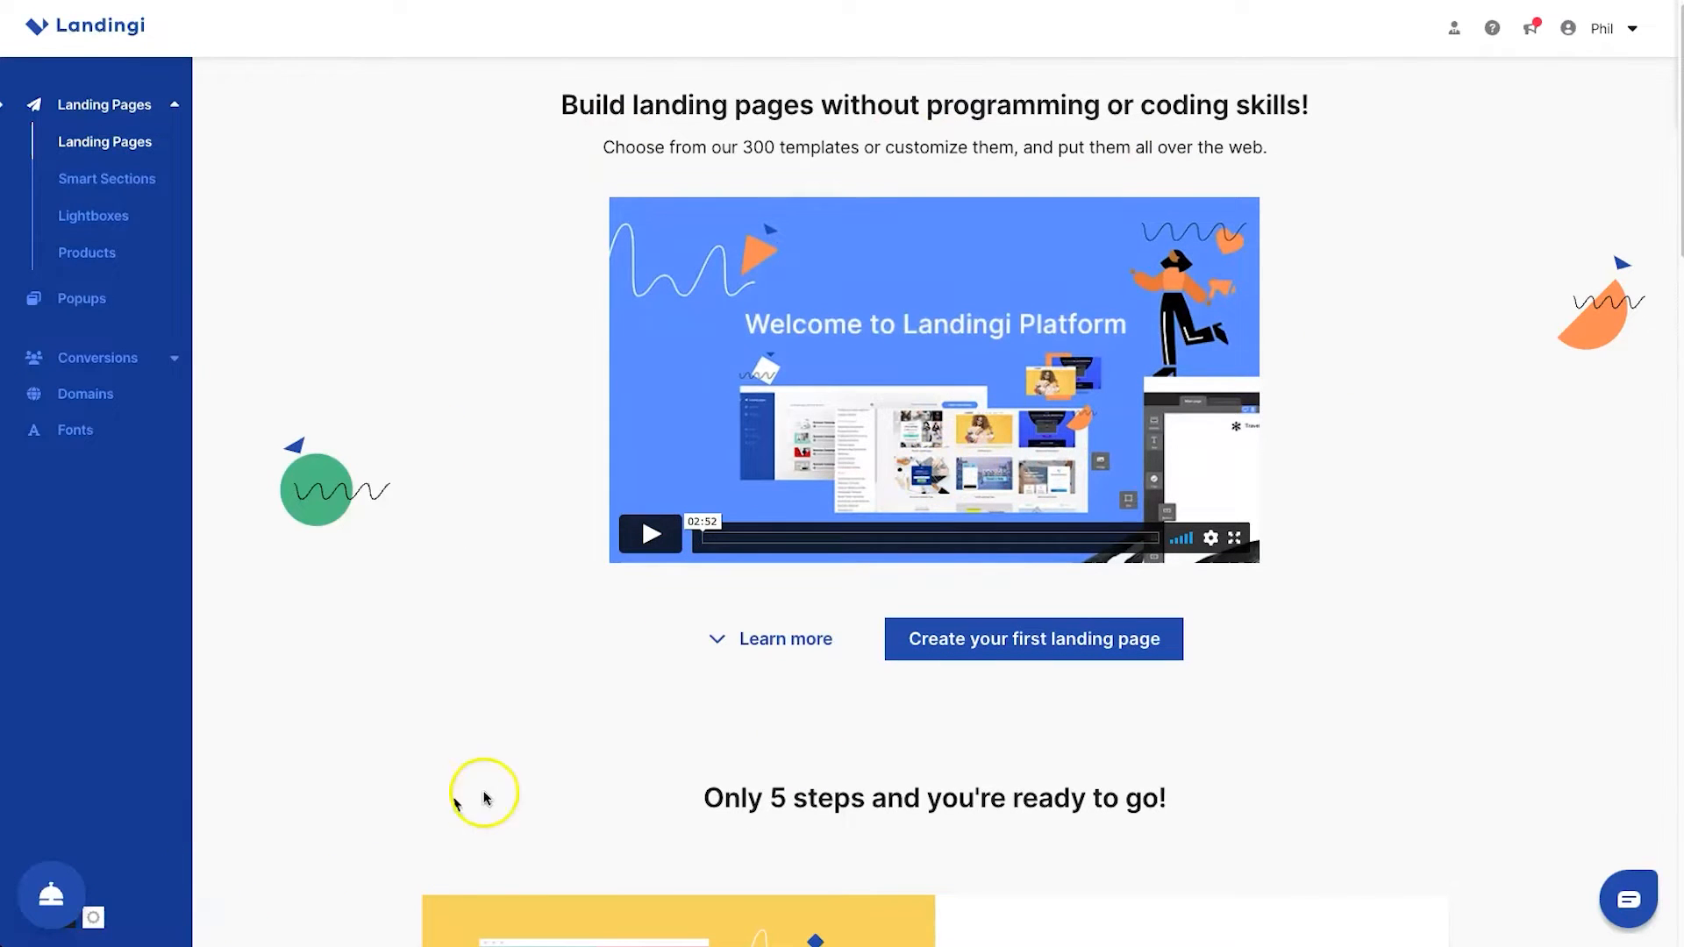
pyautogui.click(66, 895)
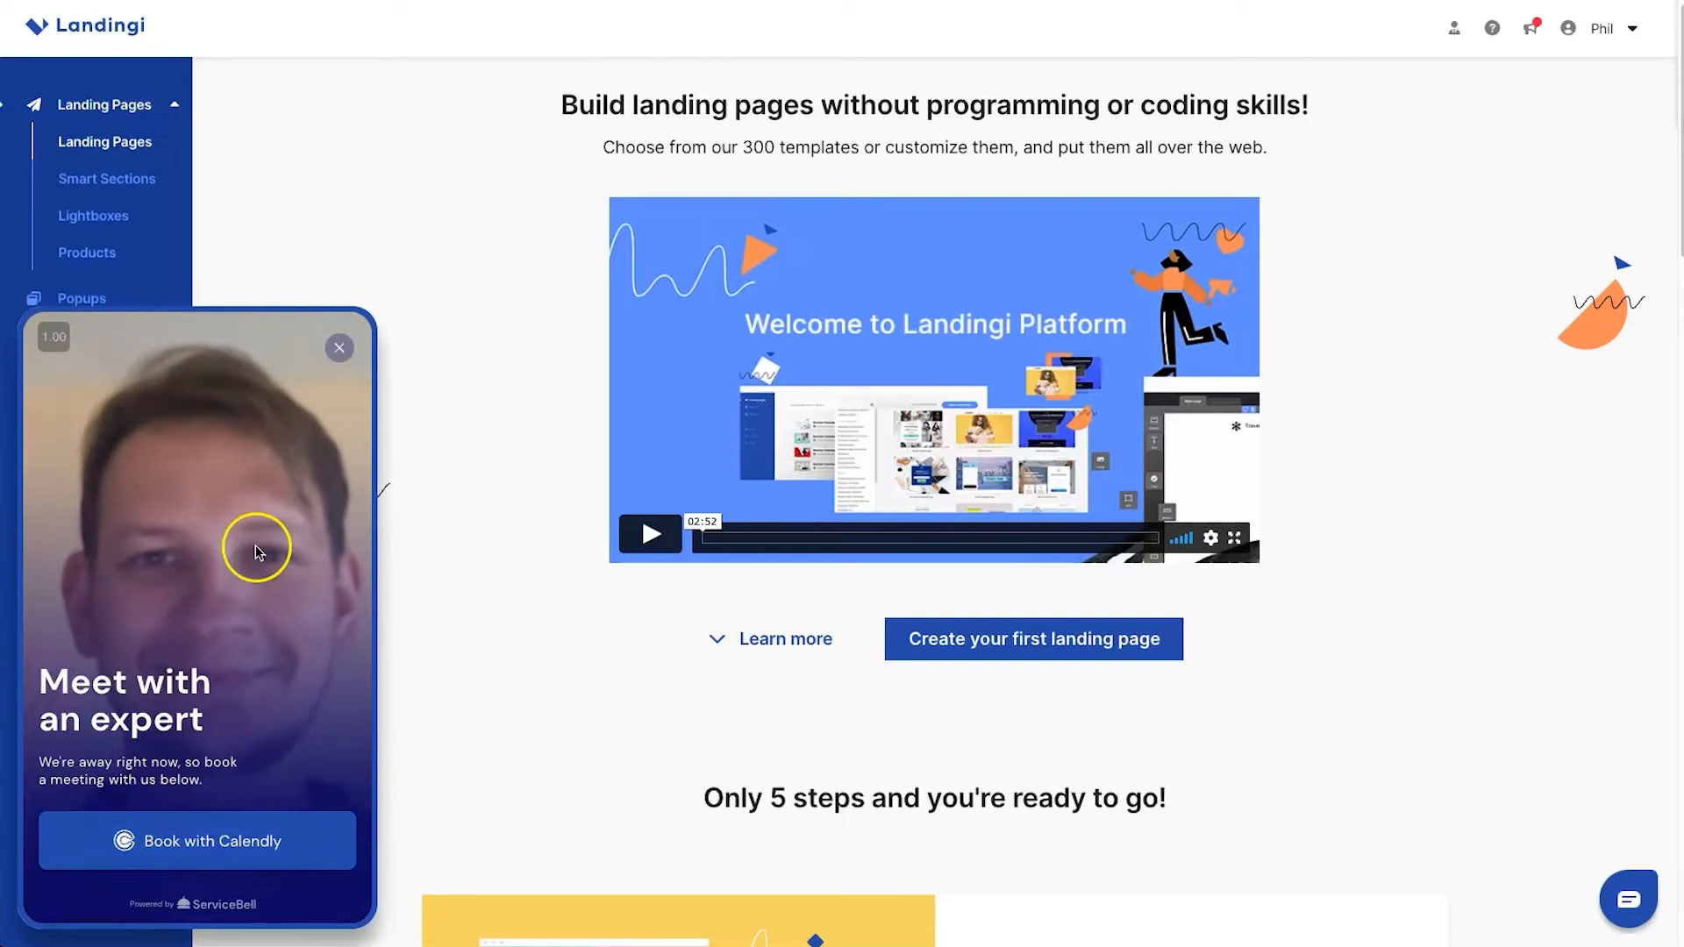
pyautogui.click(338, 348)
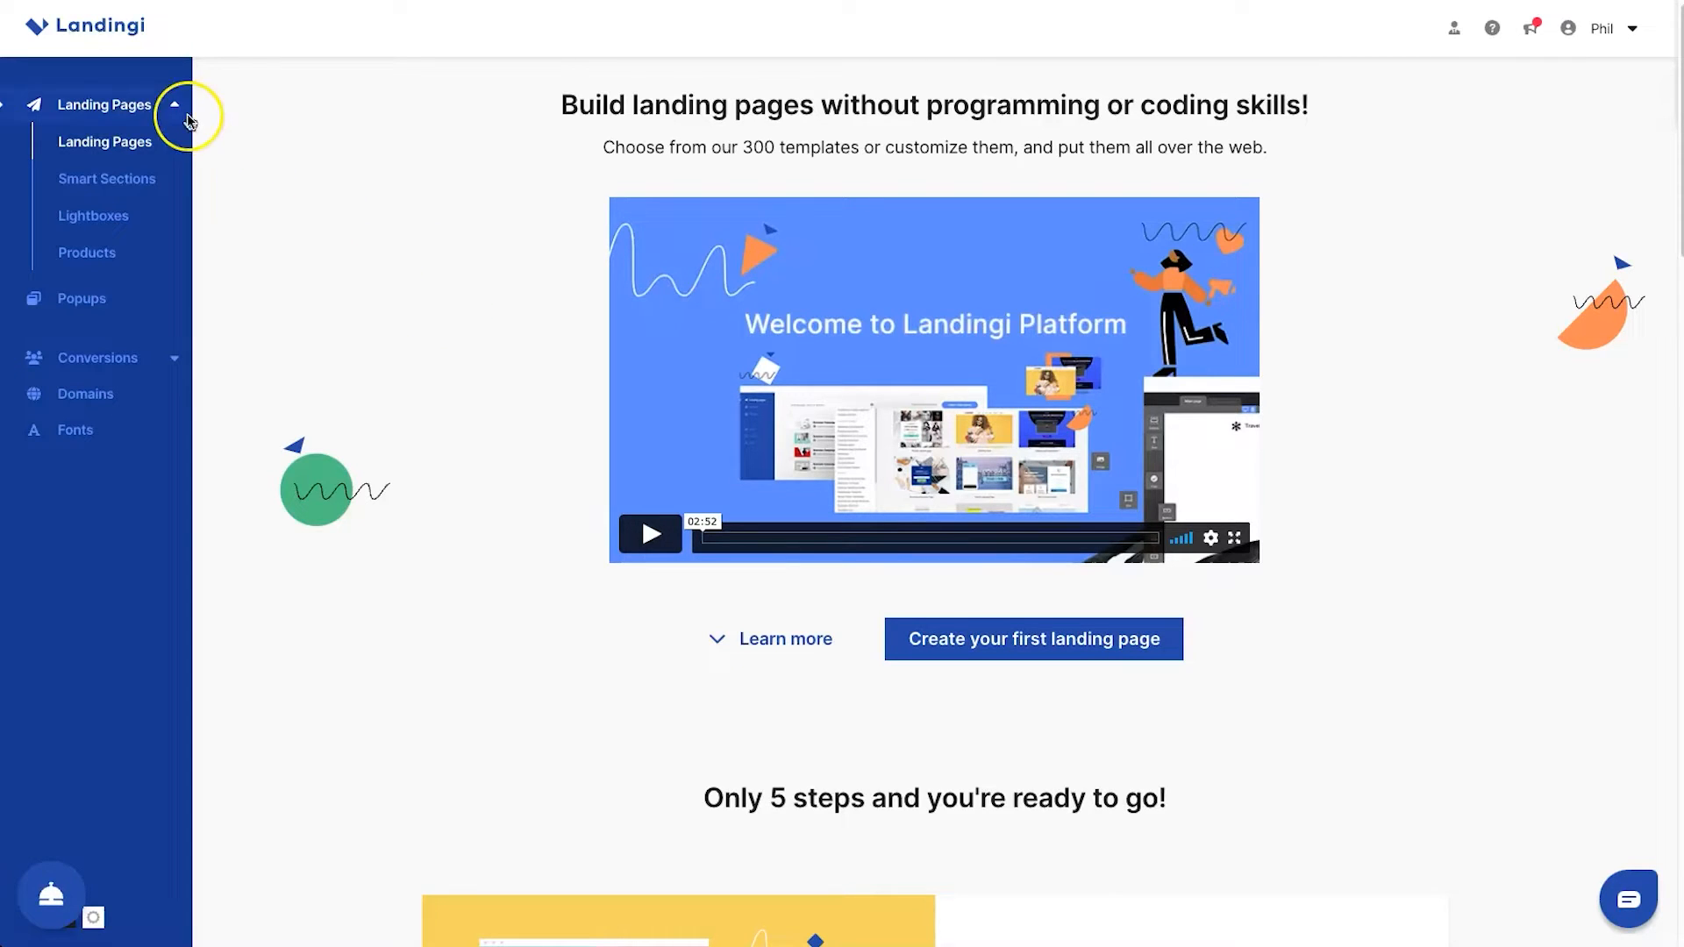
# Open the Smart Sections page and read how regular sections are saved as smart sections
pyautogui.click(85, 181)
pyautogui.click(323, 334)
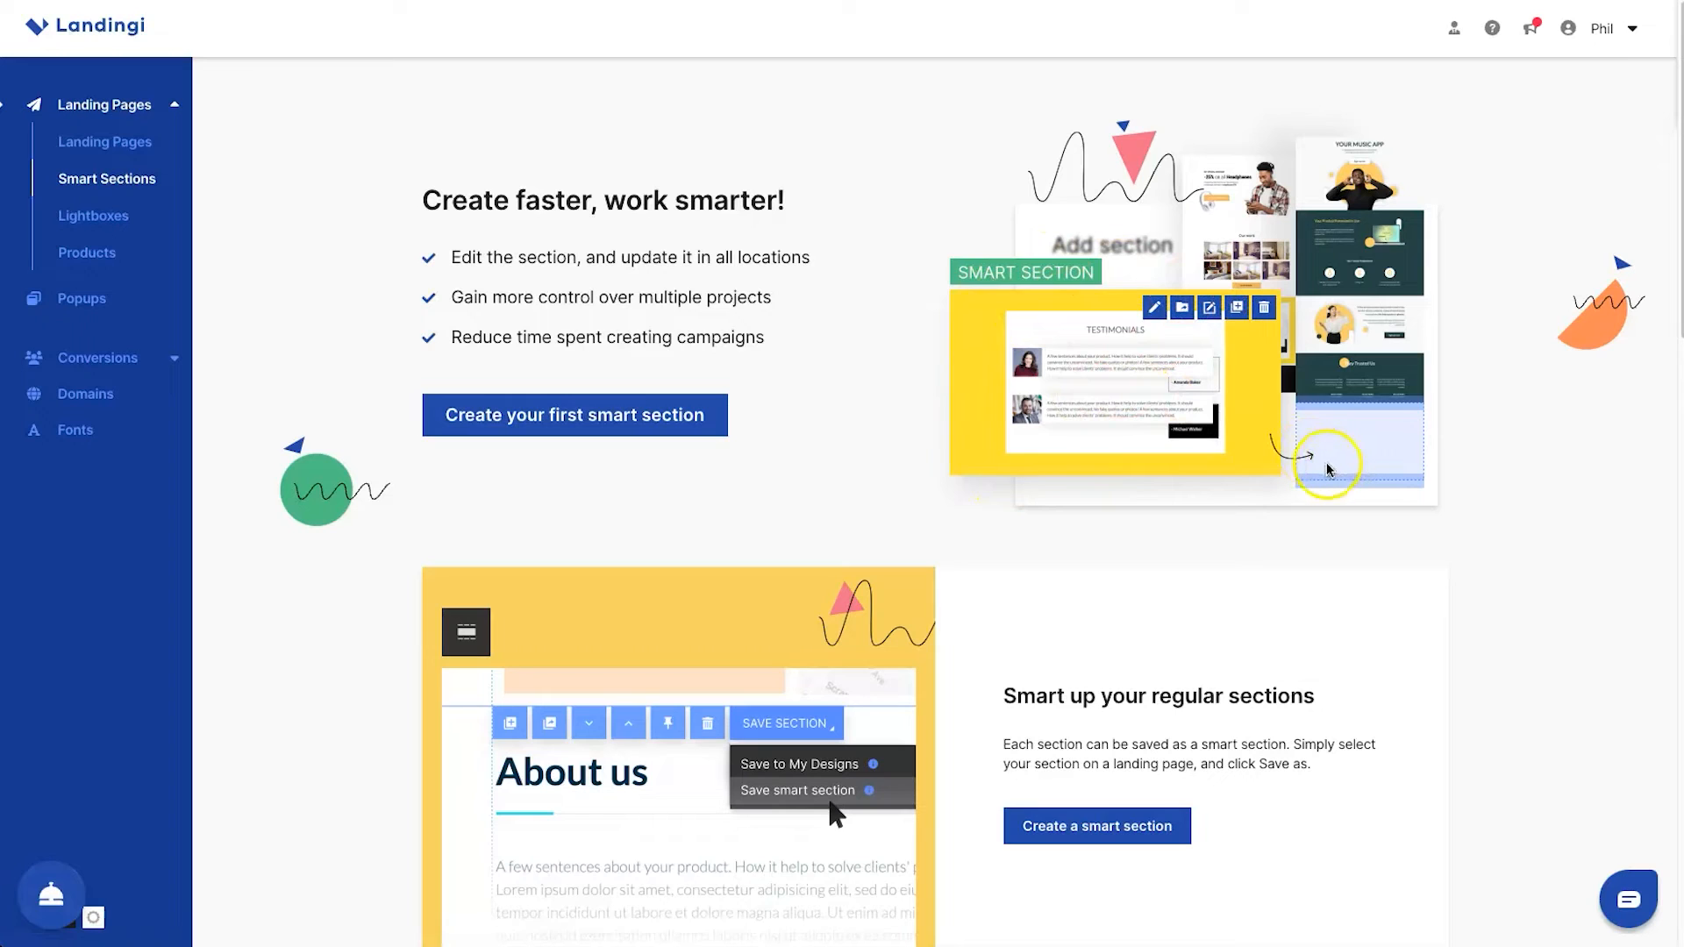
pyautogui.scroll(-3, 781, 814)
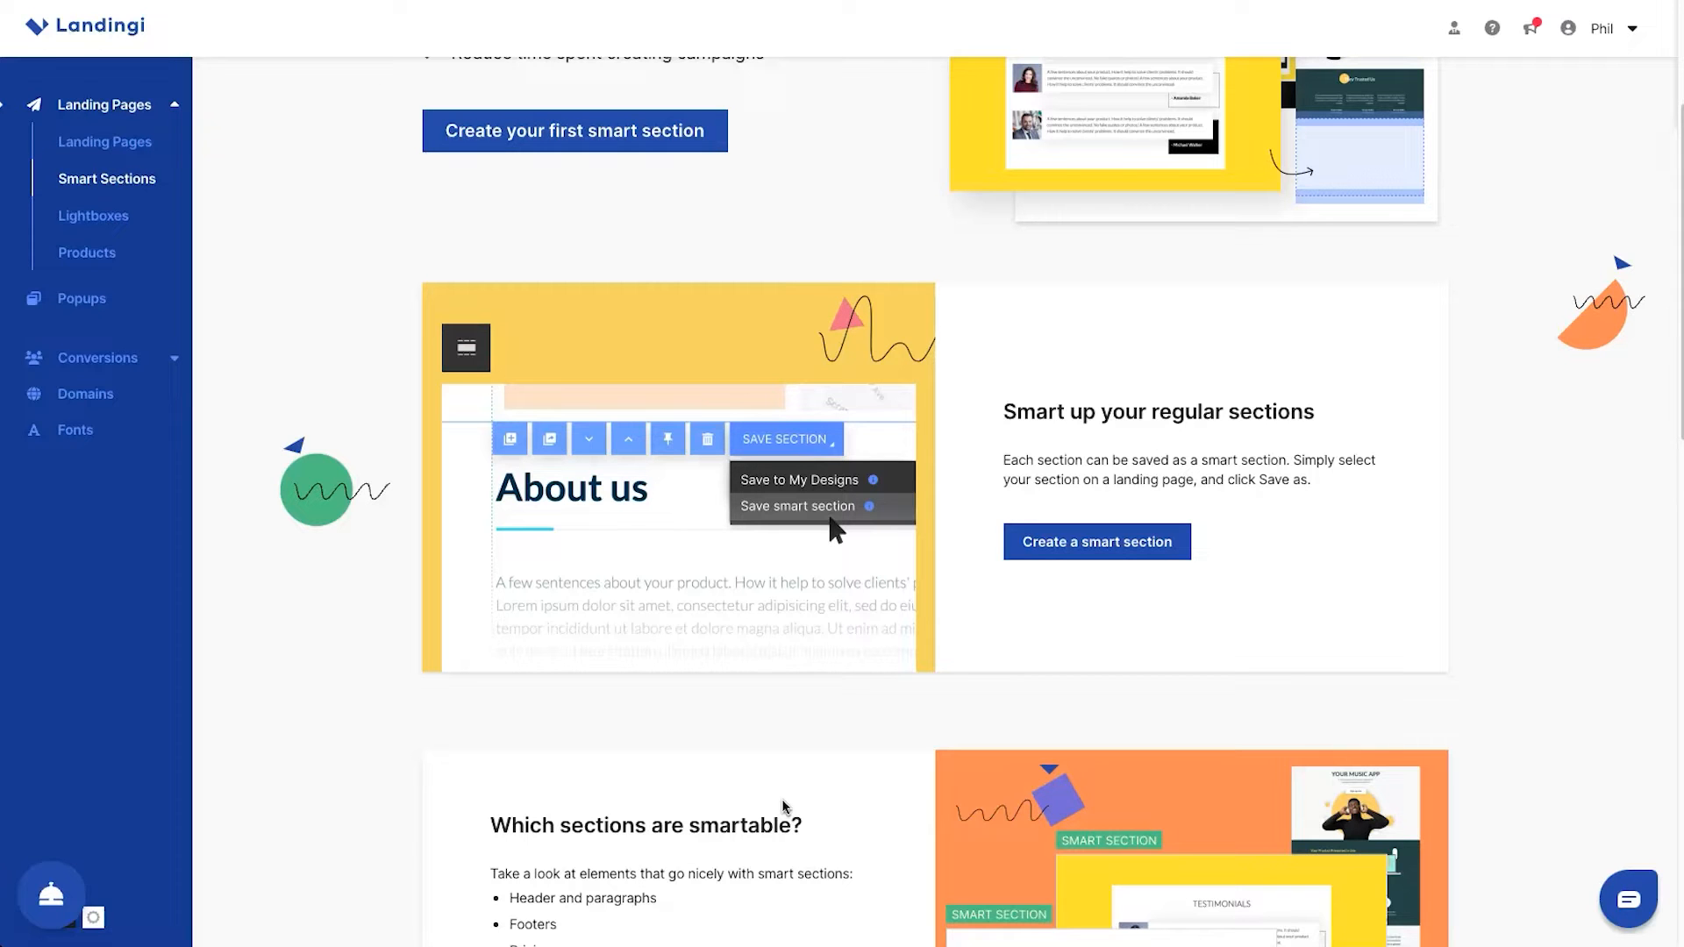
# Open the Lightboxes page and review its drag-and-drop editor and lightbox trigger descriptions
pyautogui.click(104, 219)
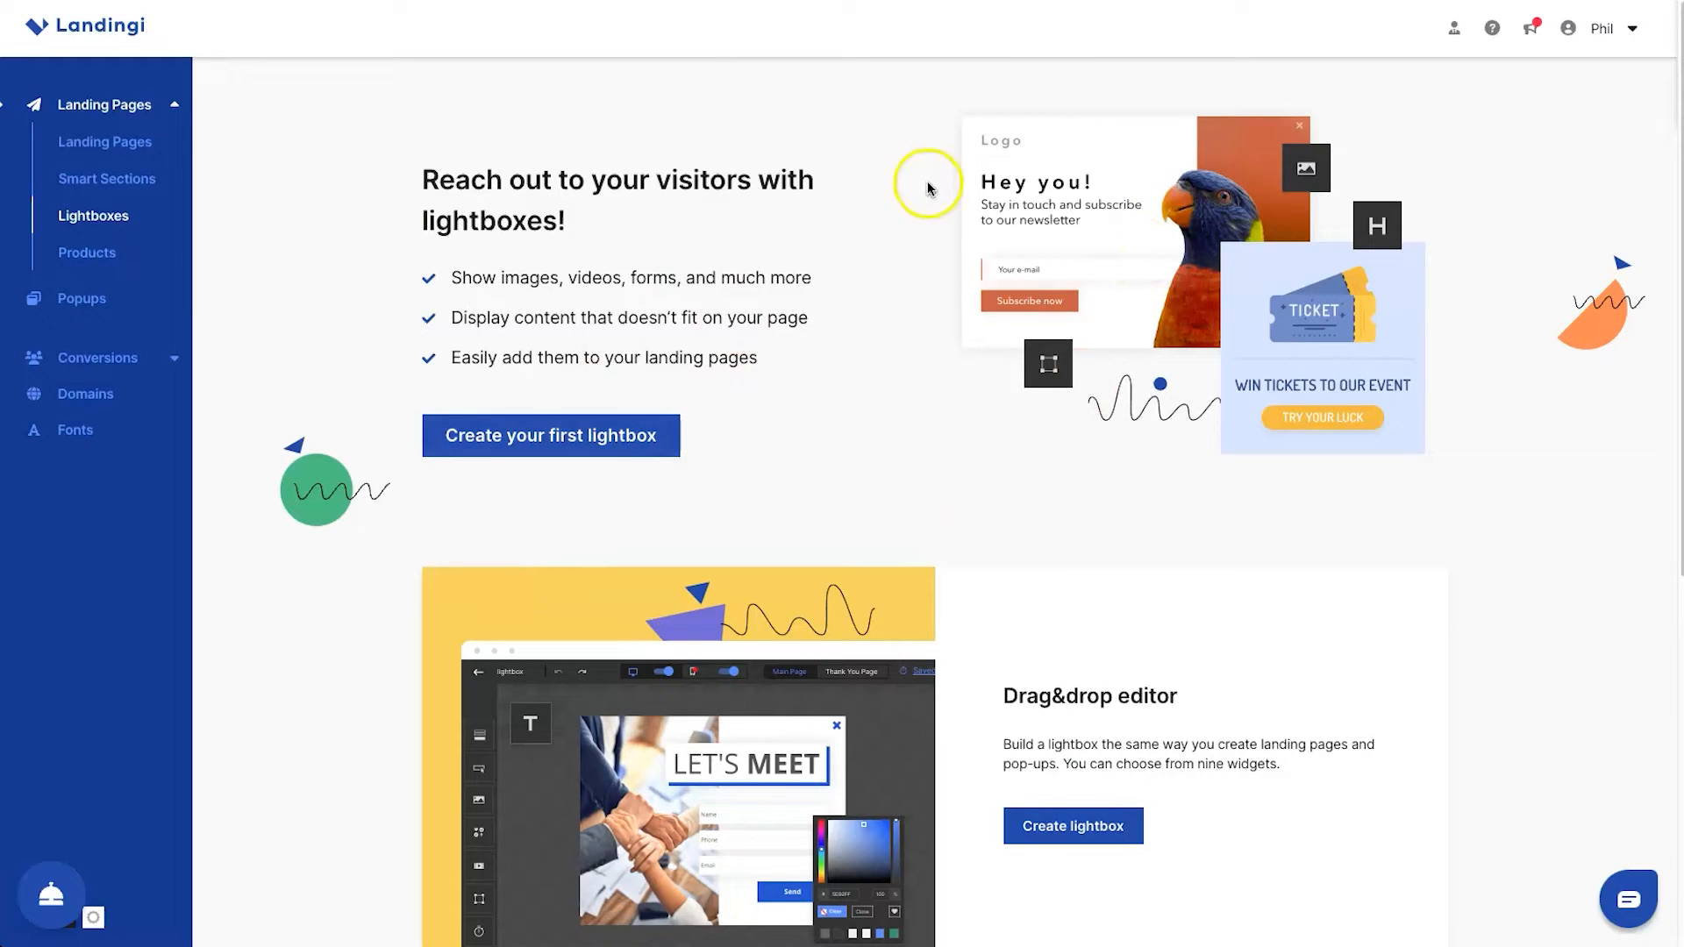
pyautogui.scroll(-2, 1001, 518)
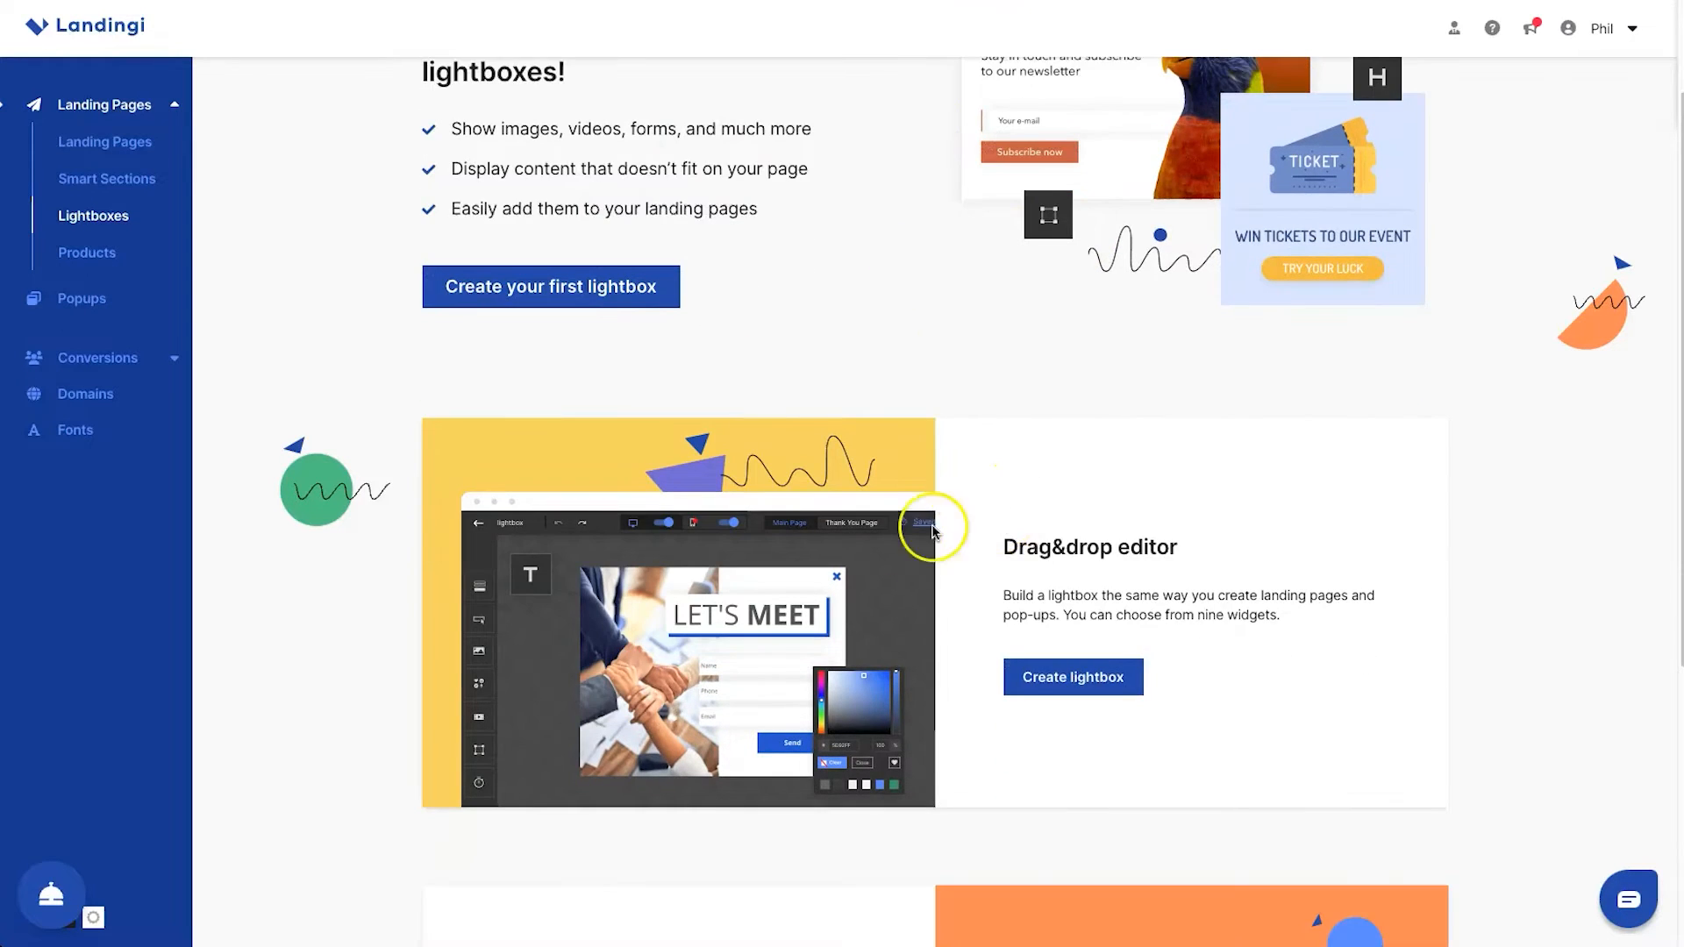
pyautogui.scroll(-5, 1037, 662)
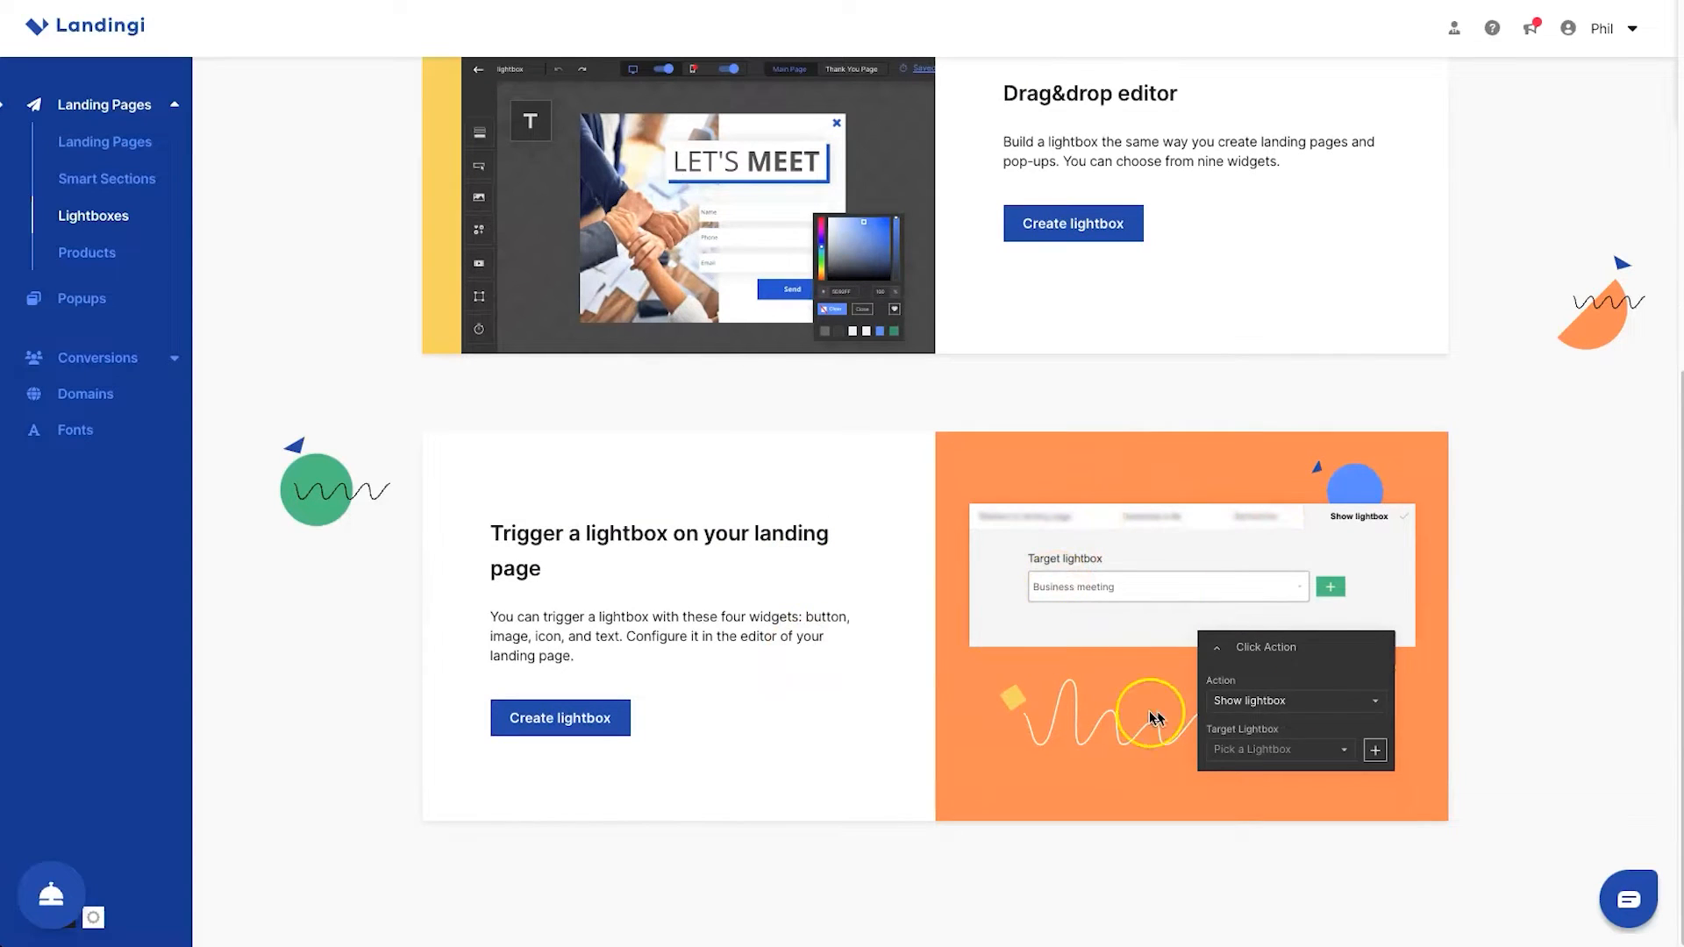
pyautogui.scroll(6, 673, 606)
pyautogui.scroll(-4, 672, 625)
pyautogui.scroll(4, 588, 636)
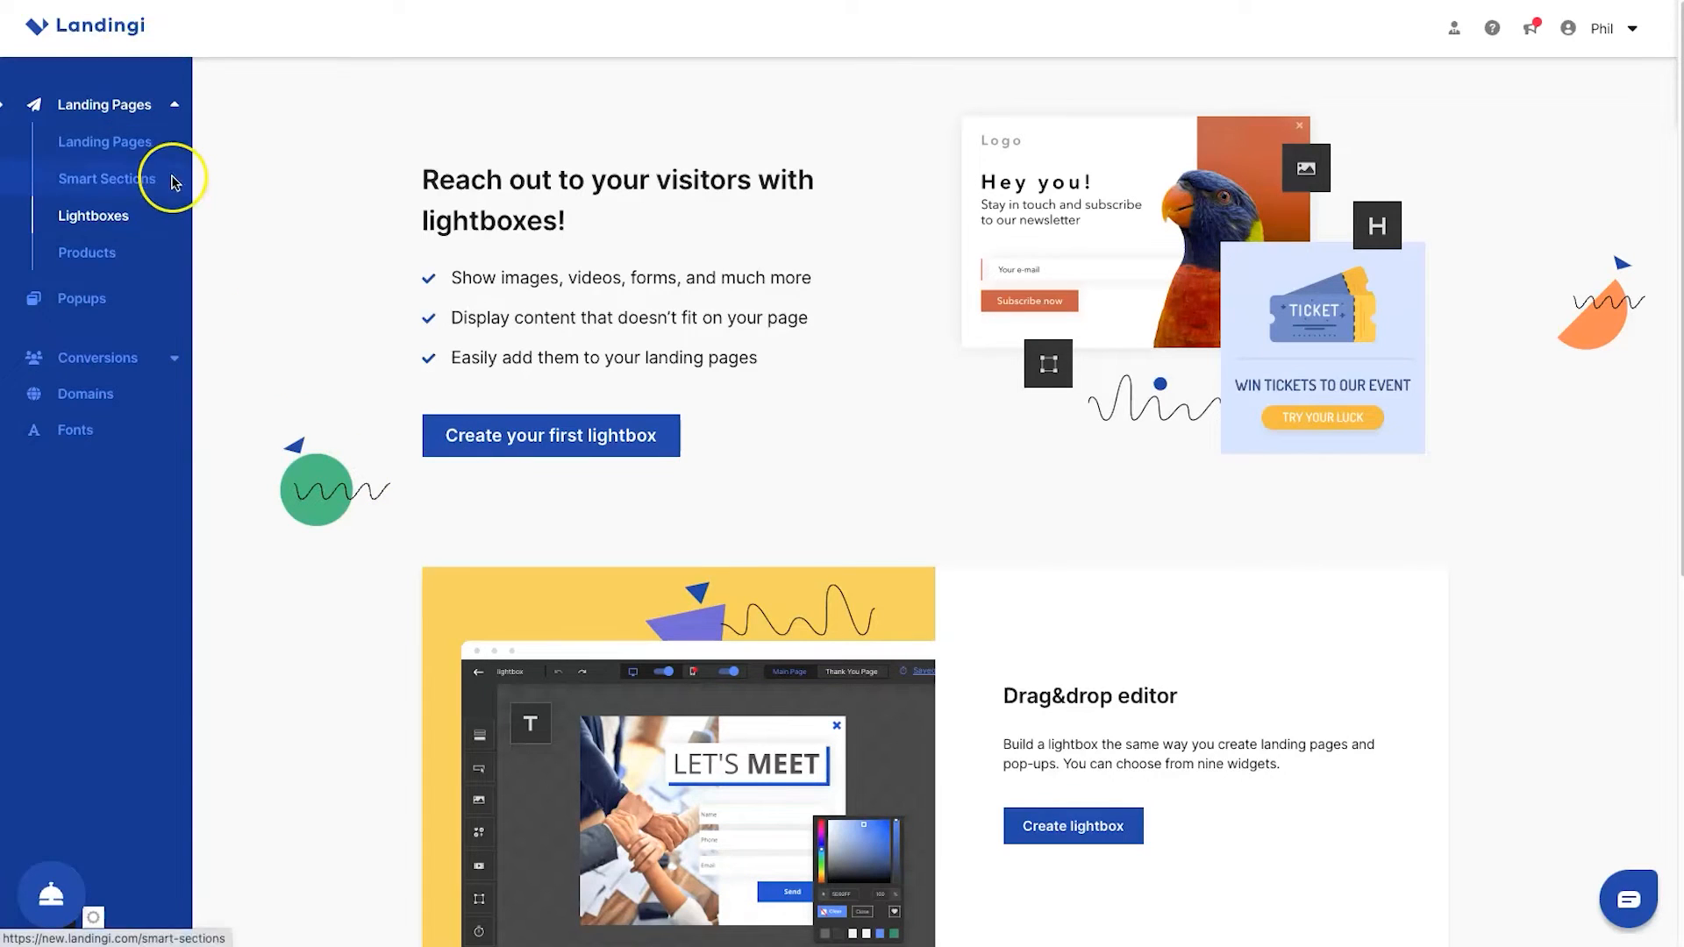
# View the Products page and review the Popups page, including its conversion features and template samples
pyautogui.click(89, 259)
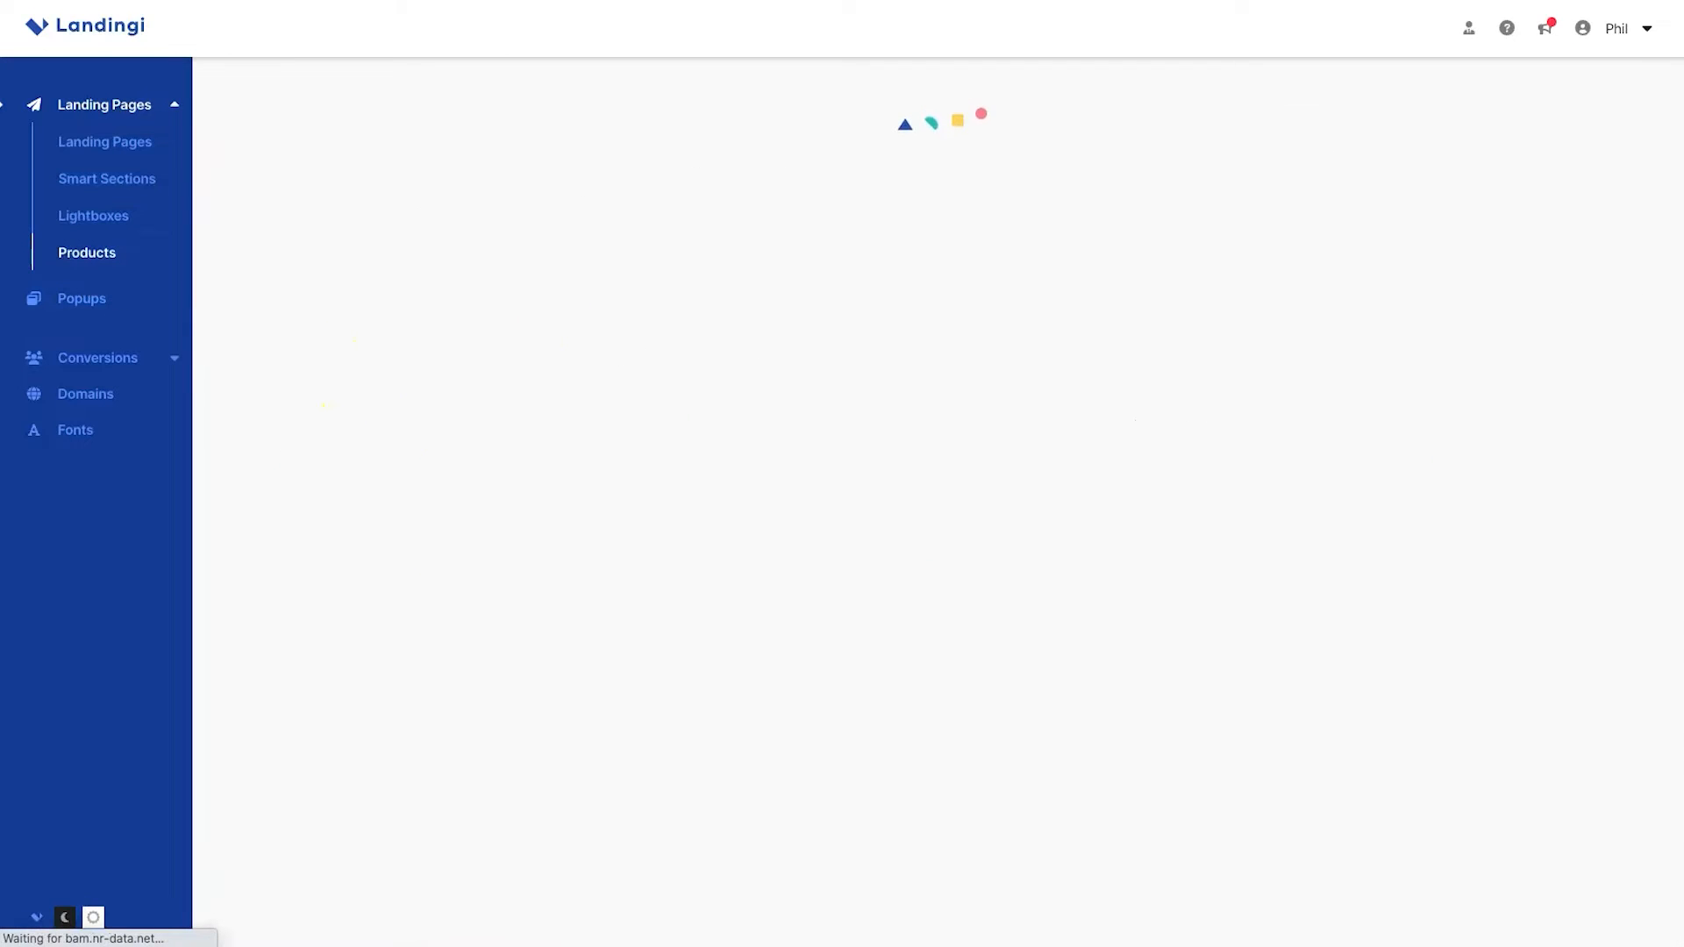
pyautogui.click(104, 296)
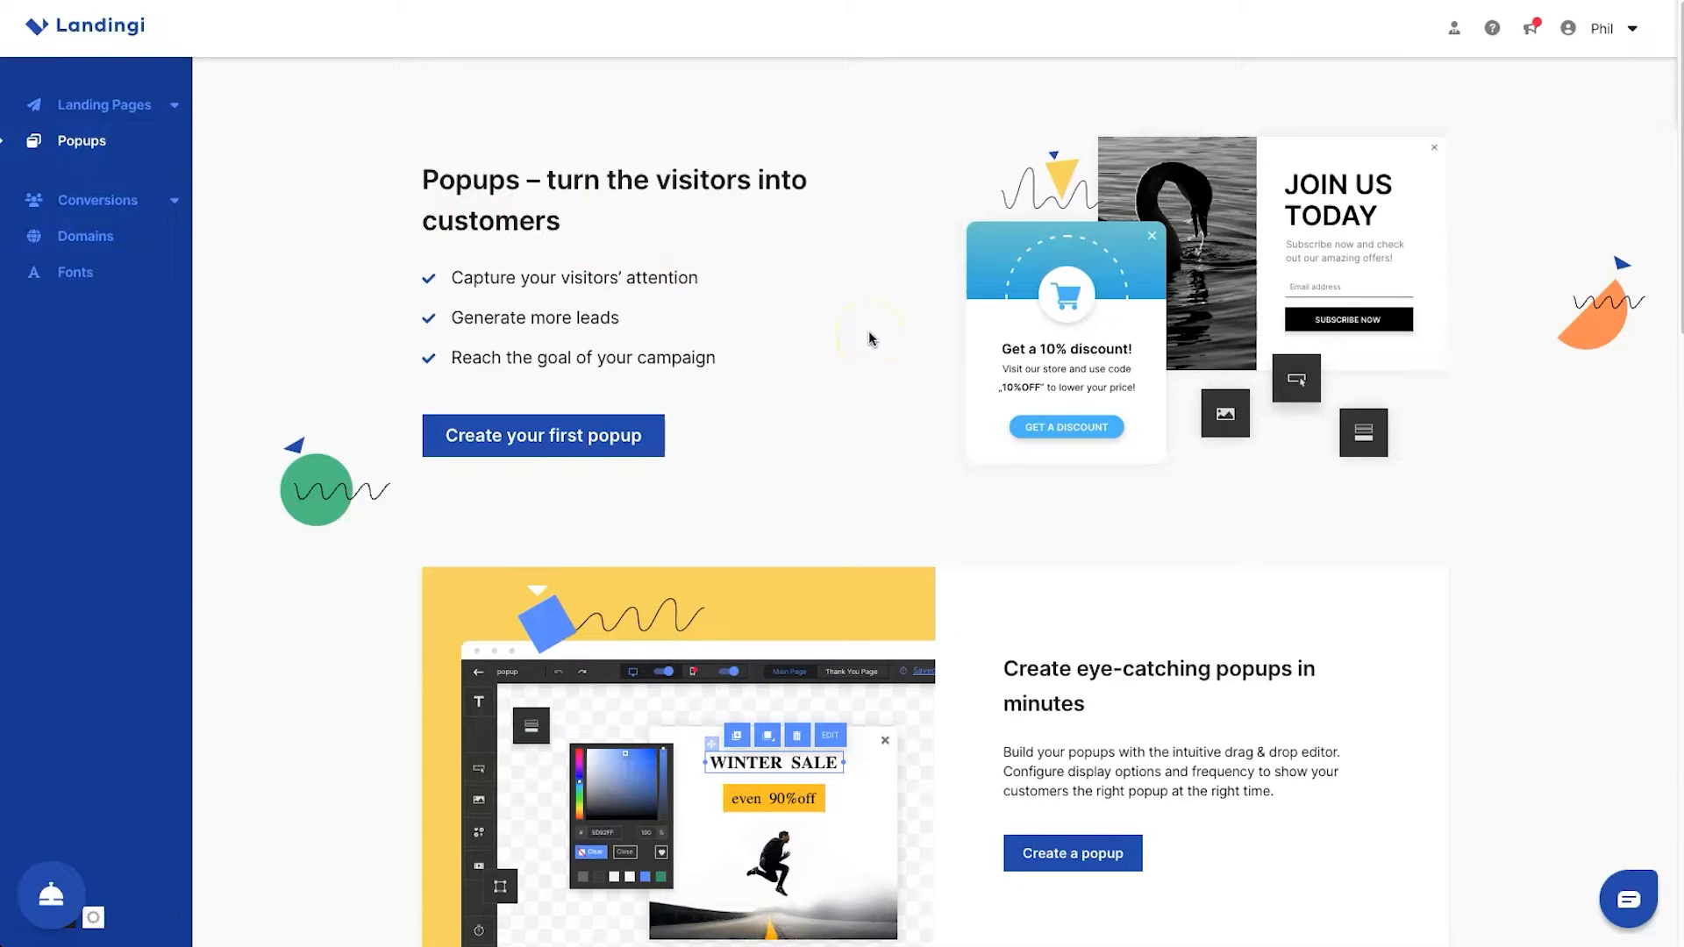
pyautogui.scroll(-15, 868, 330)
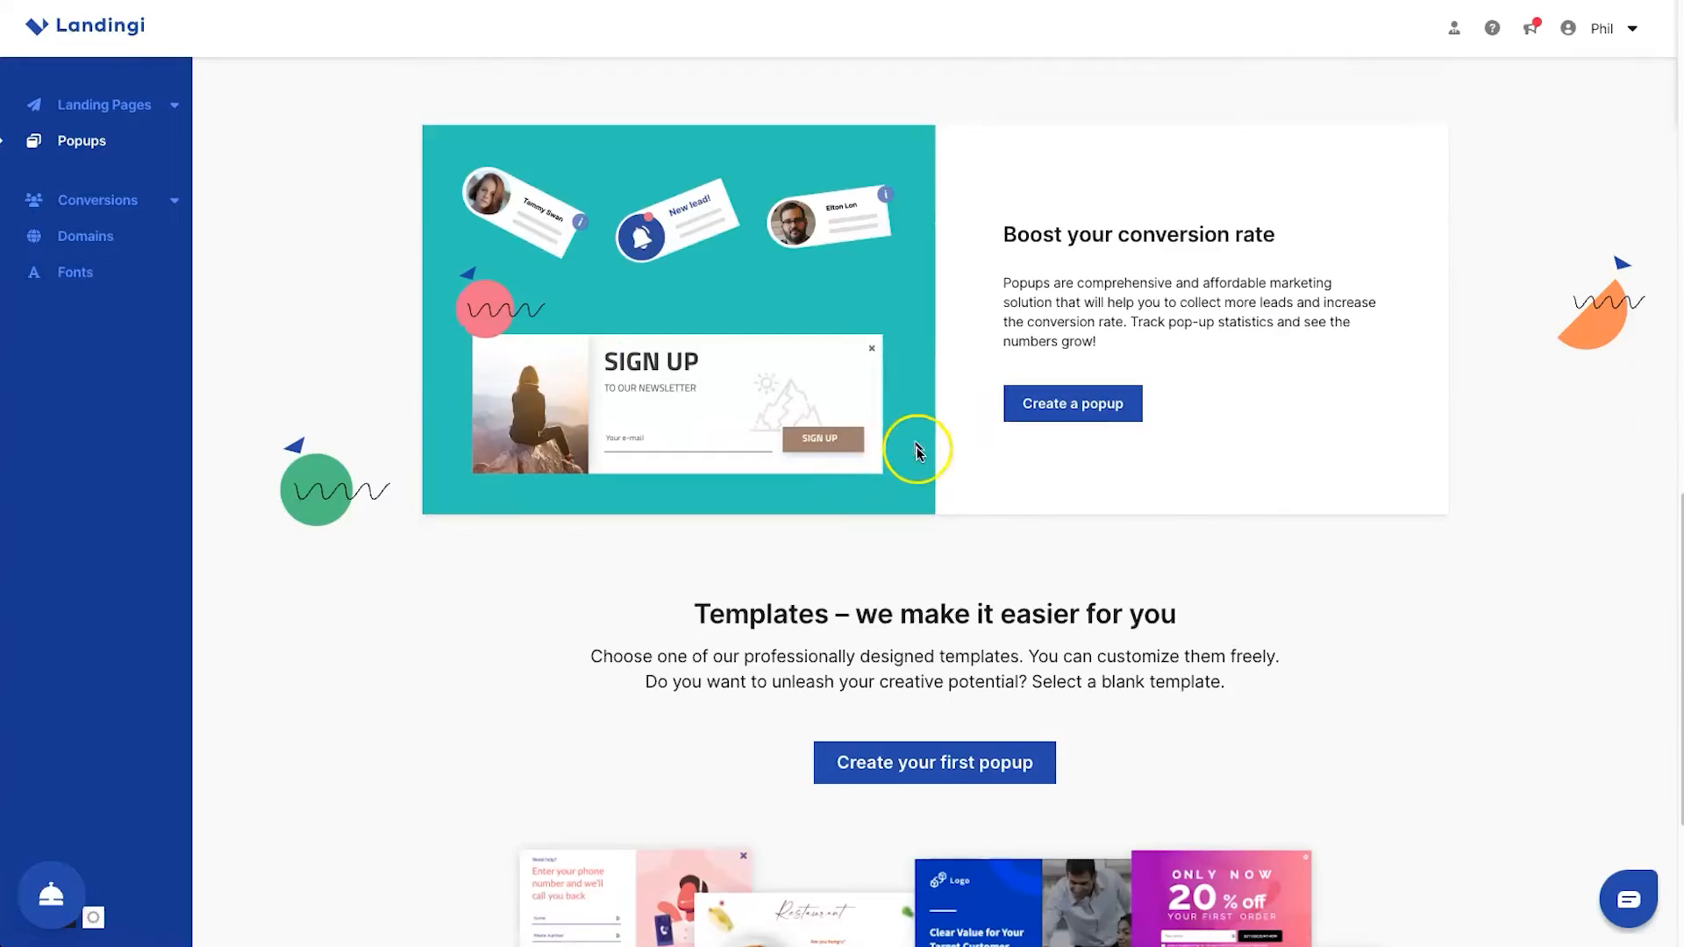
pyautogui.scroll(-4, 850, 465)
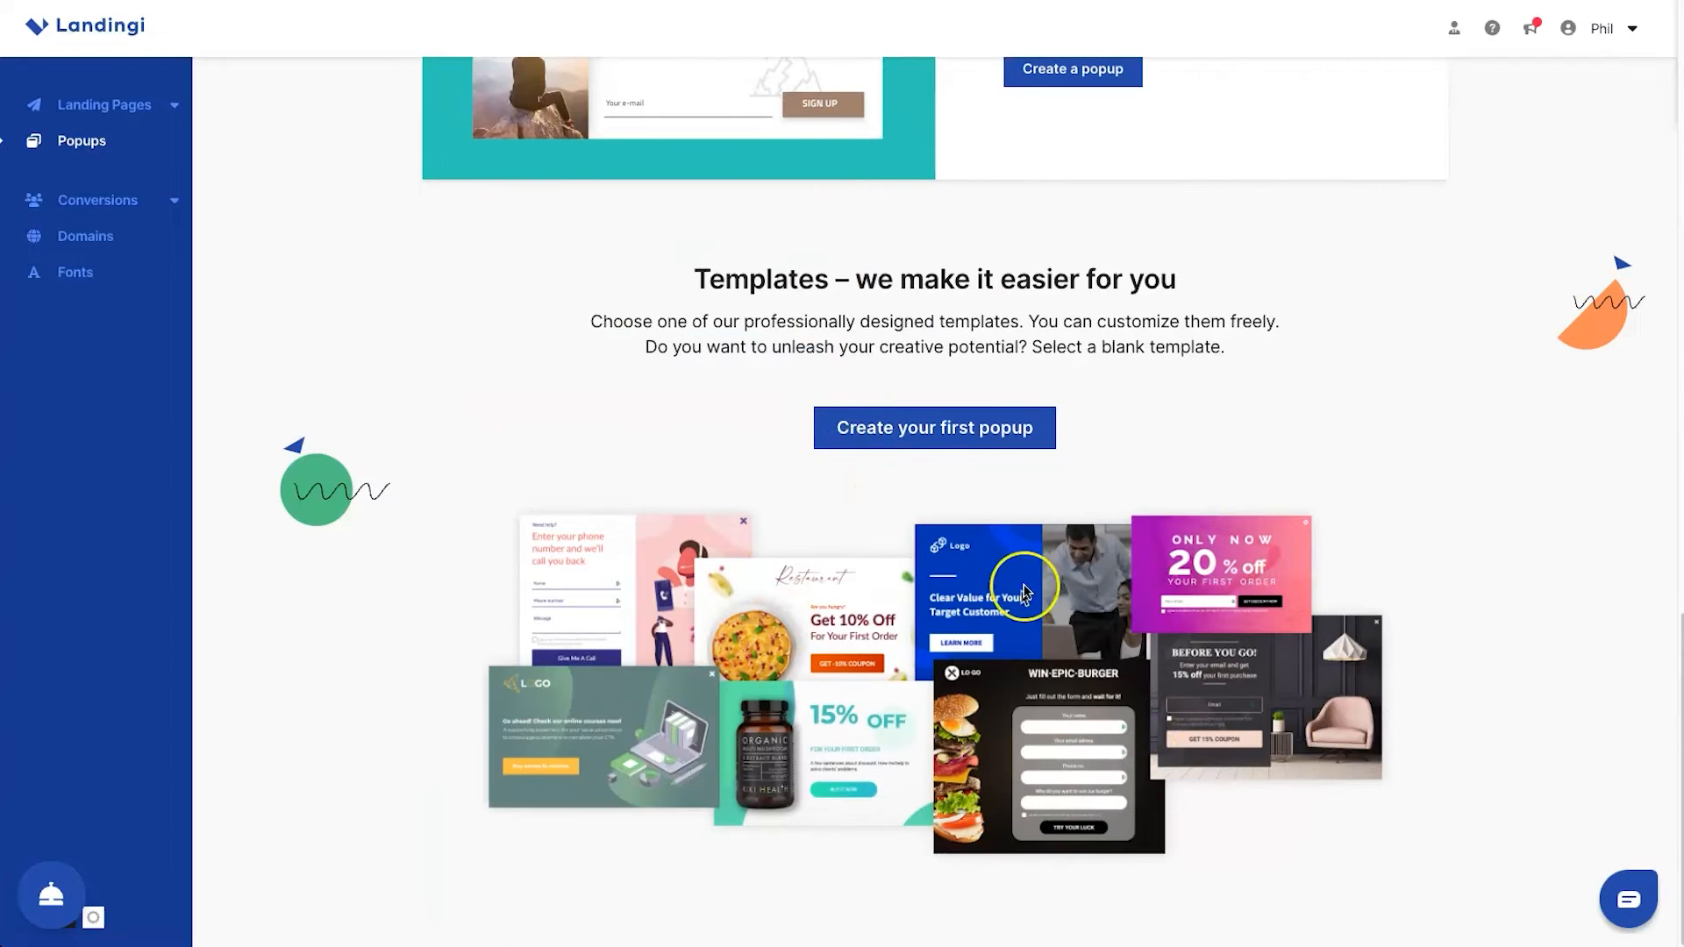
pyautogui.scroll(18, 804, 465)
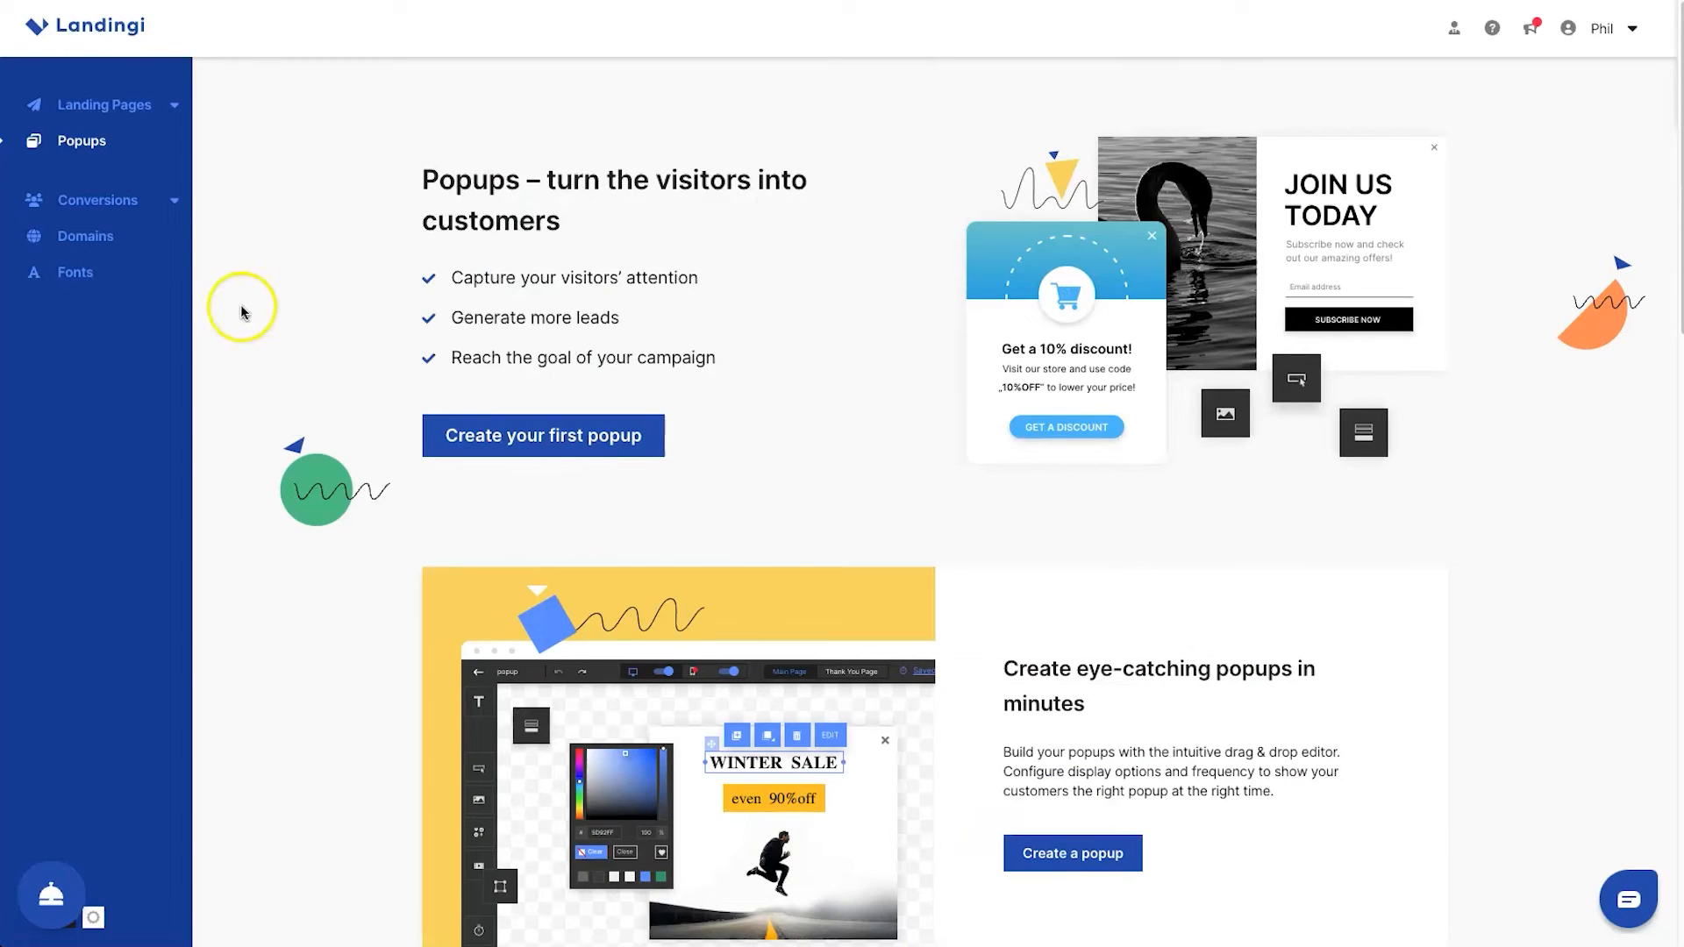
# View the Leads and Orders pages under Conversions
pyautogui.click(105, 203)
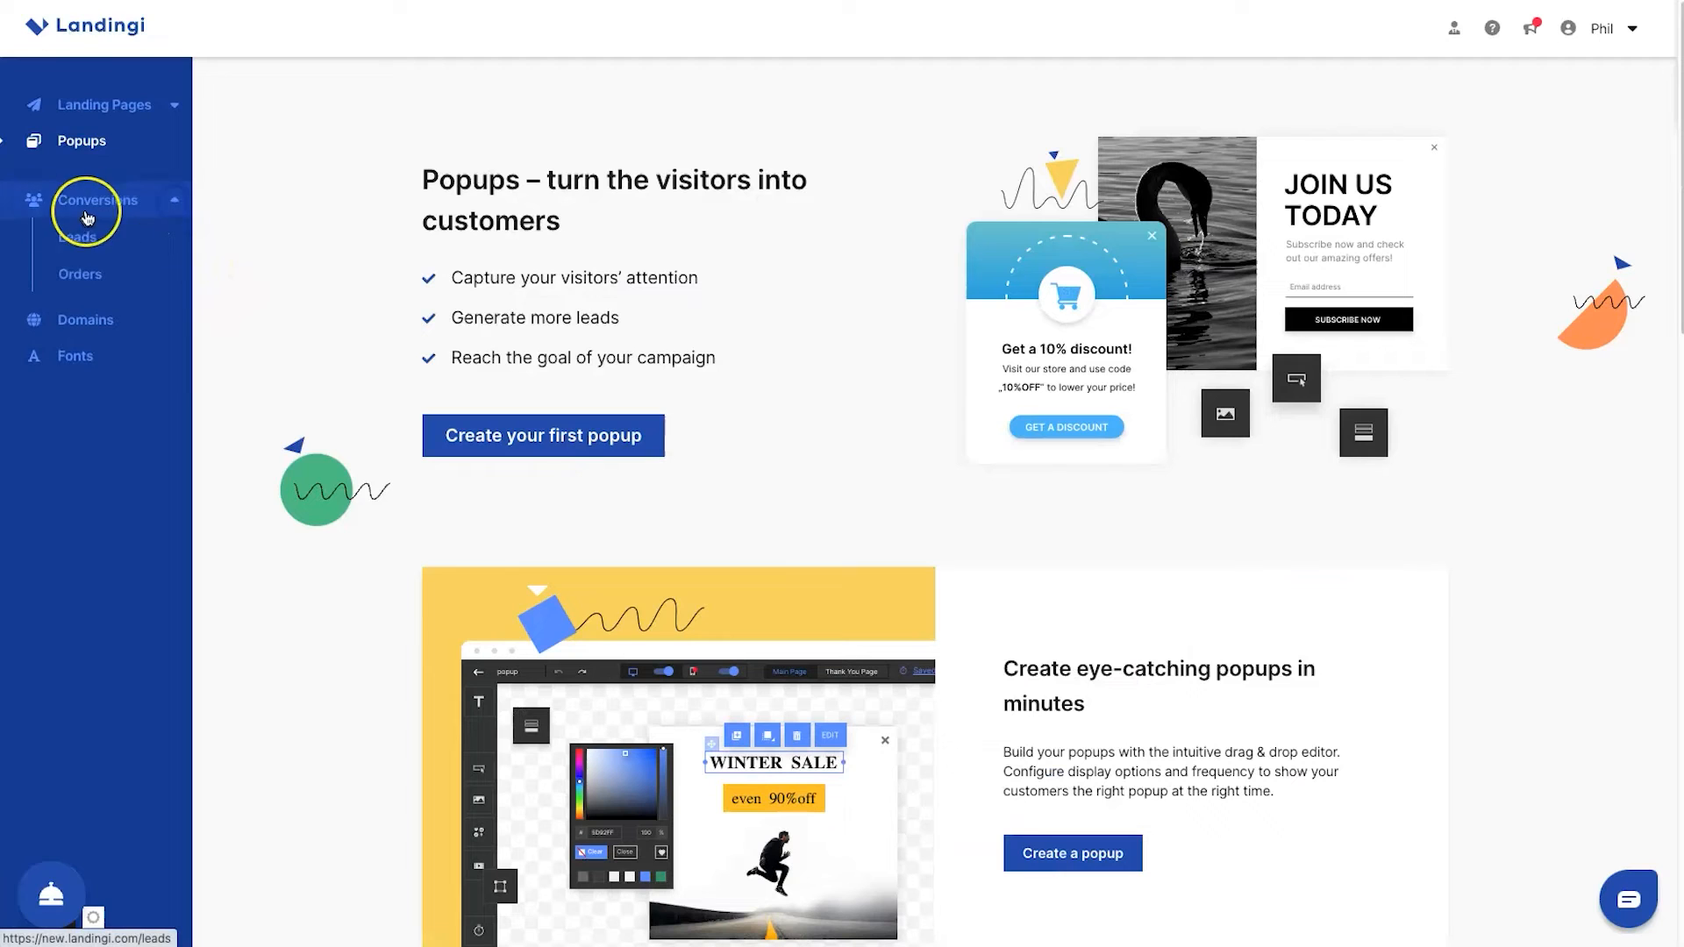
pyautogui.click(92, 239)
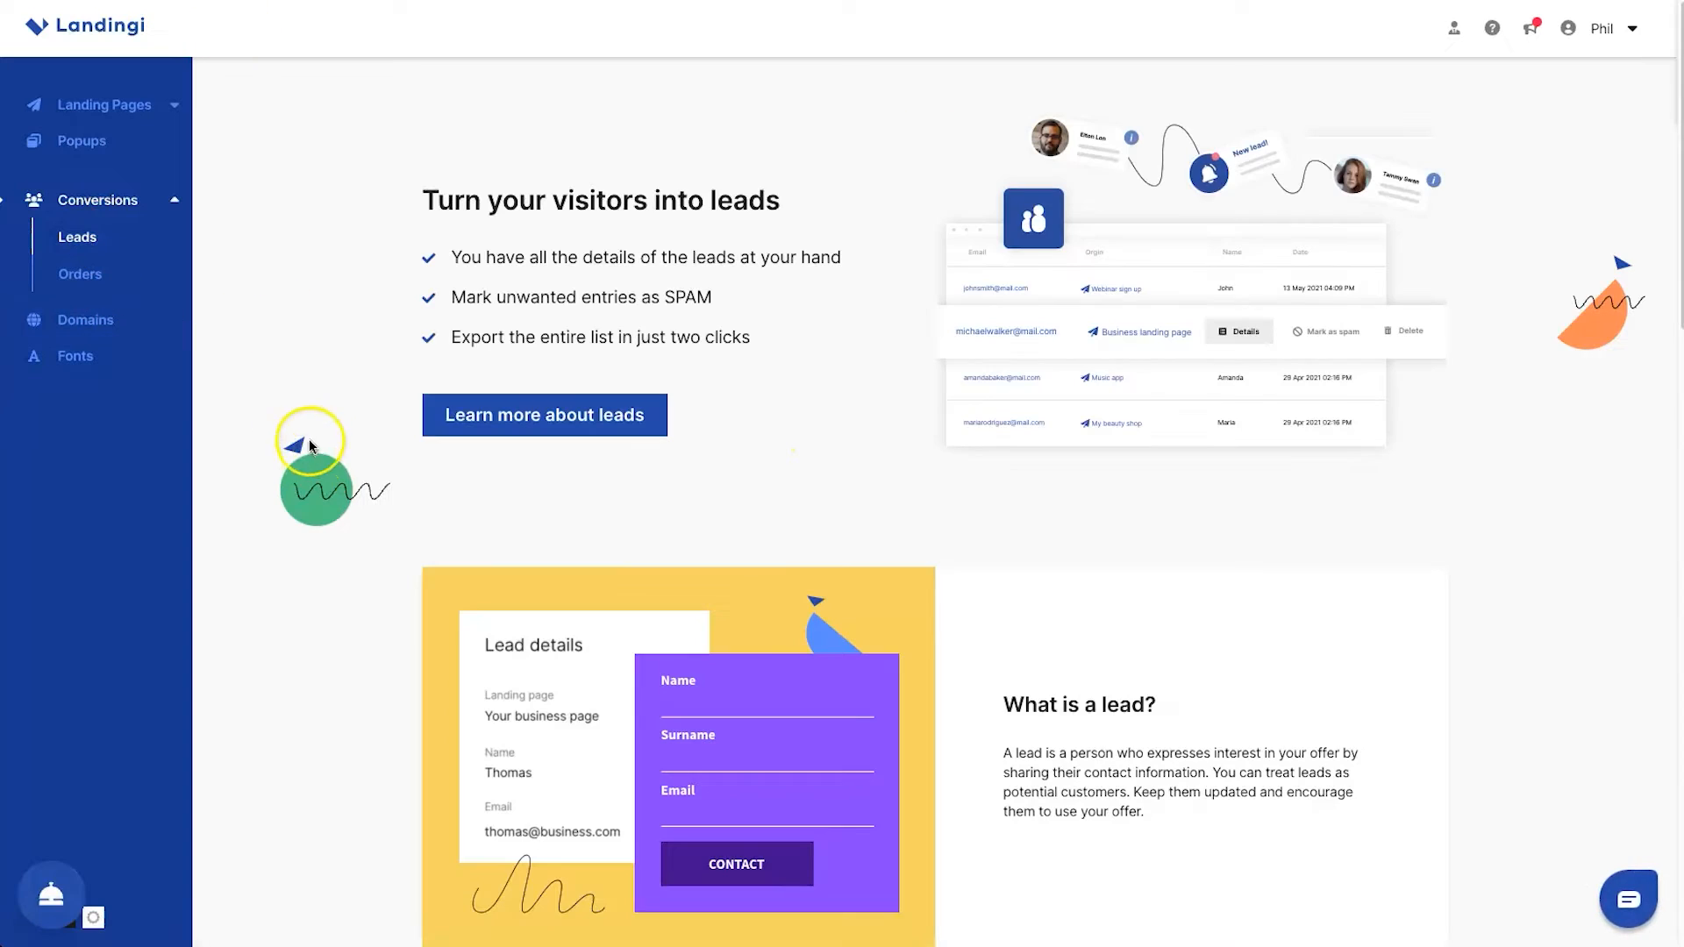
pyautogui.click(62, 292)
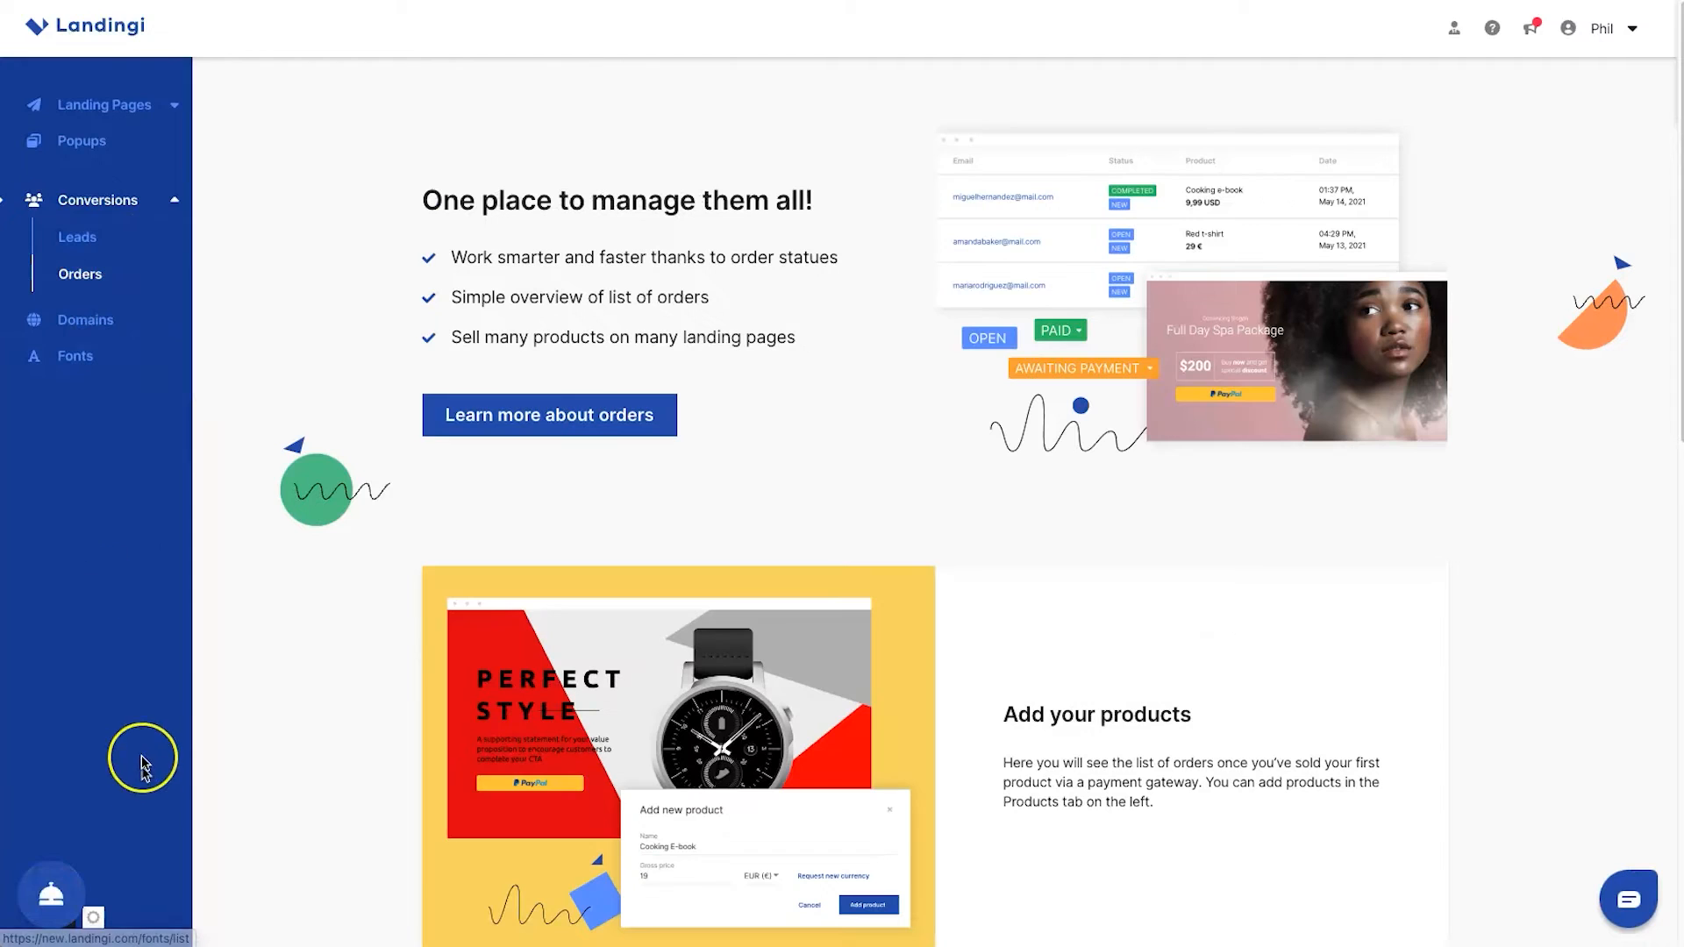
# Start a new landing page from the Landing Pages overview and choose to begin with a template
pyautogui.click(136, 106)
pyautogui.click(122, 140)
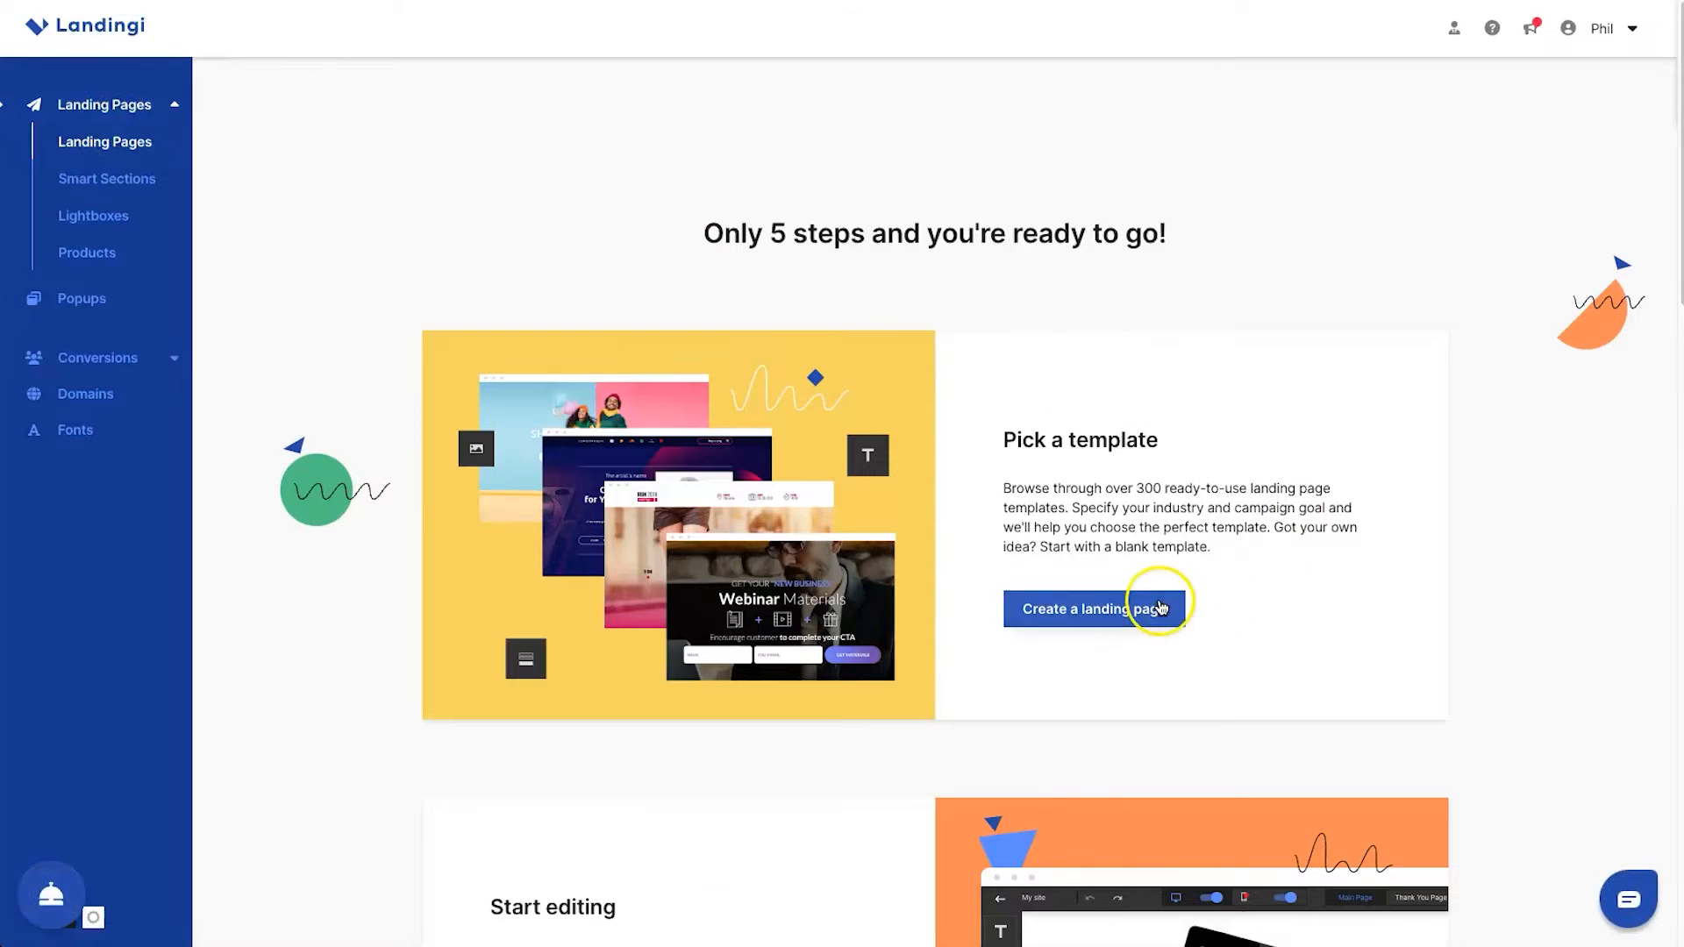
pyautogui.click(1160, 602)
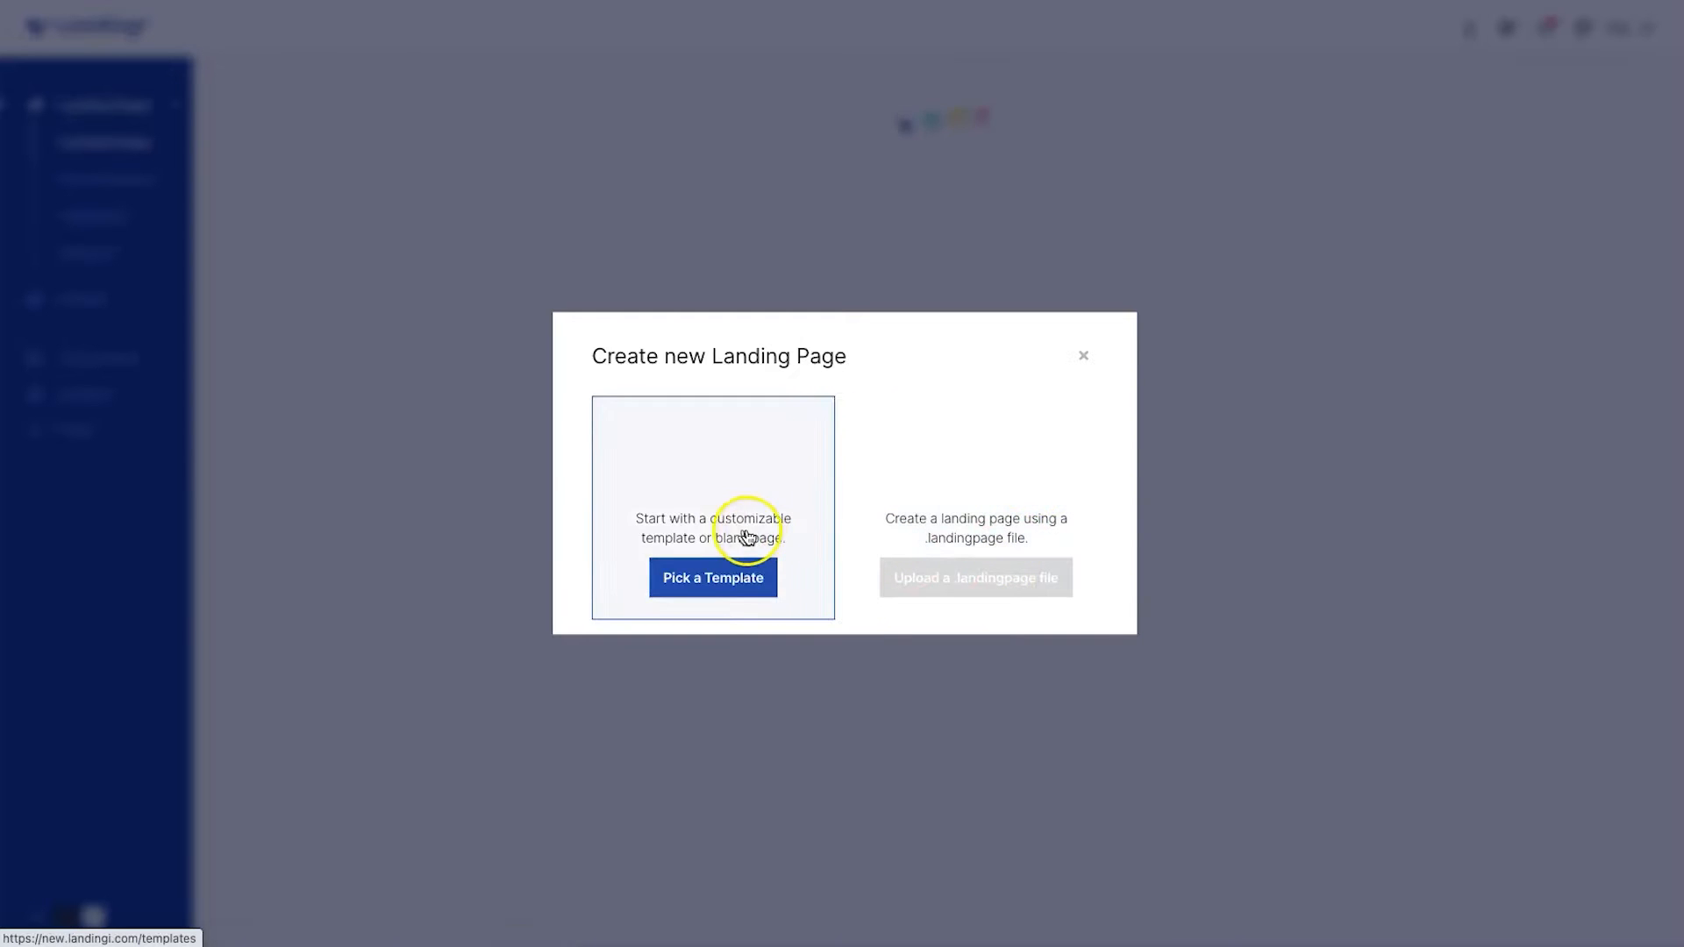
pyautogui.moveTo(1046, 517)
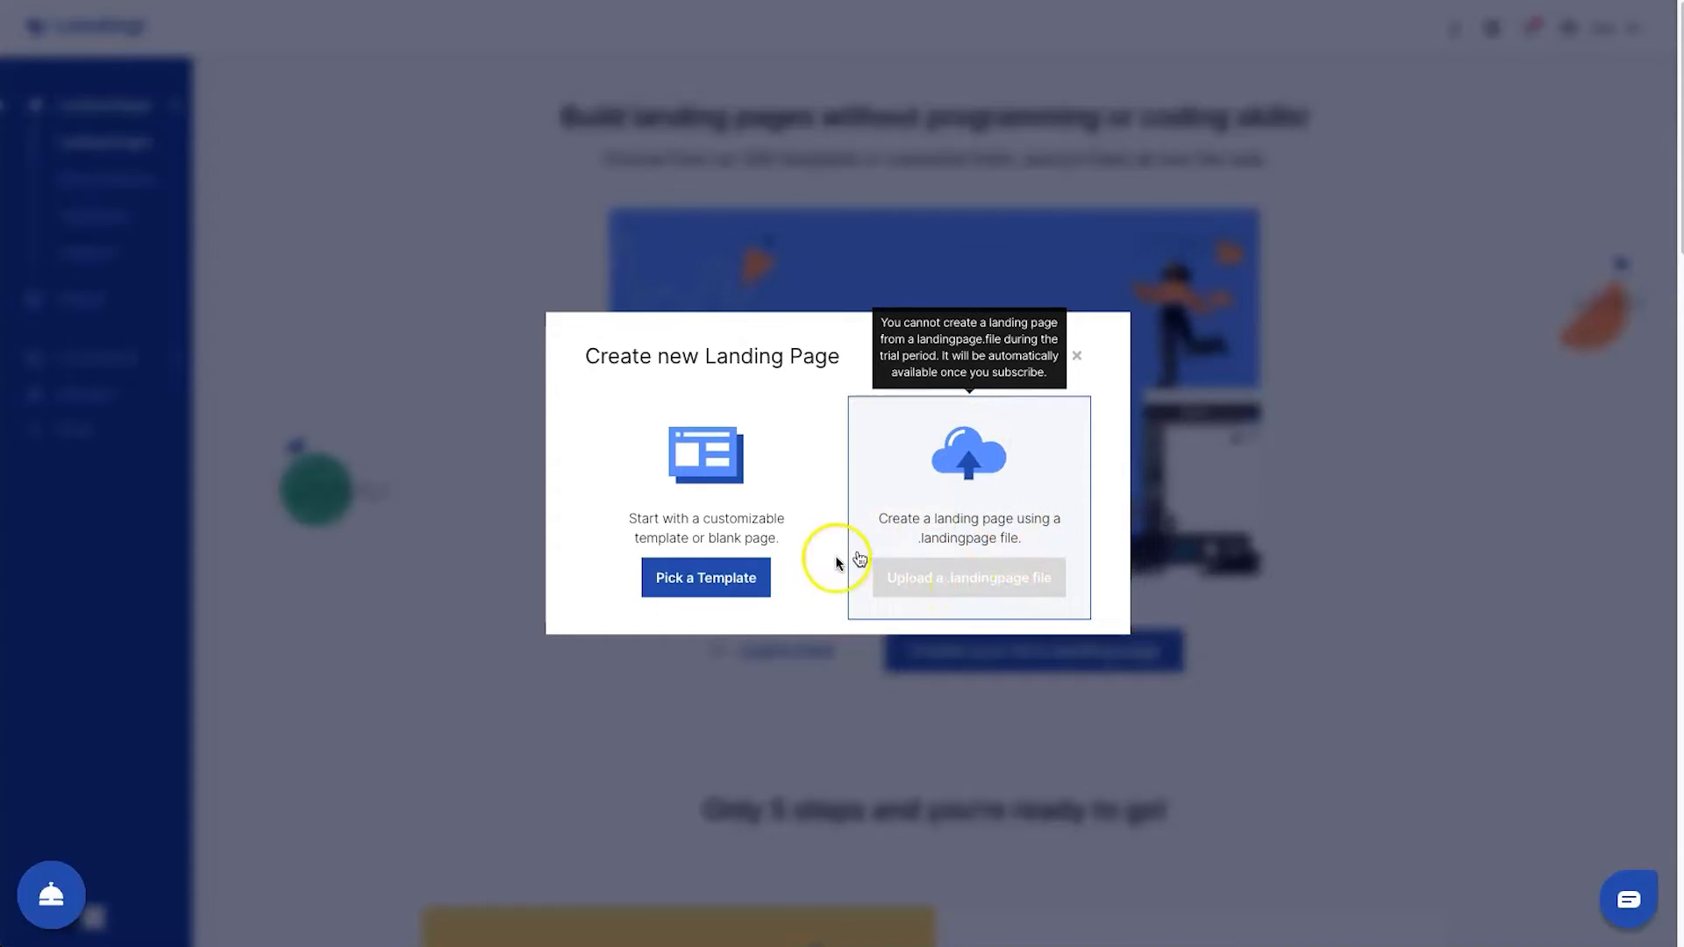
pyautogui.click(726, 590)
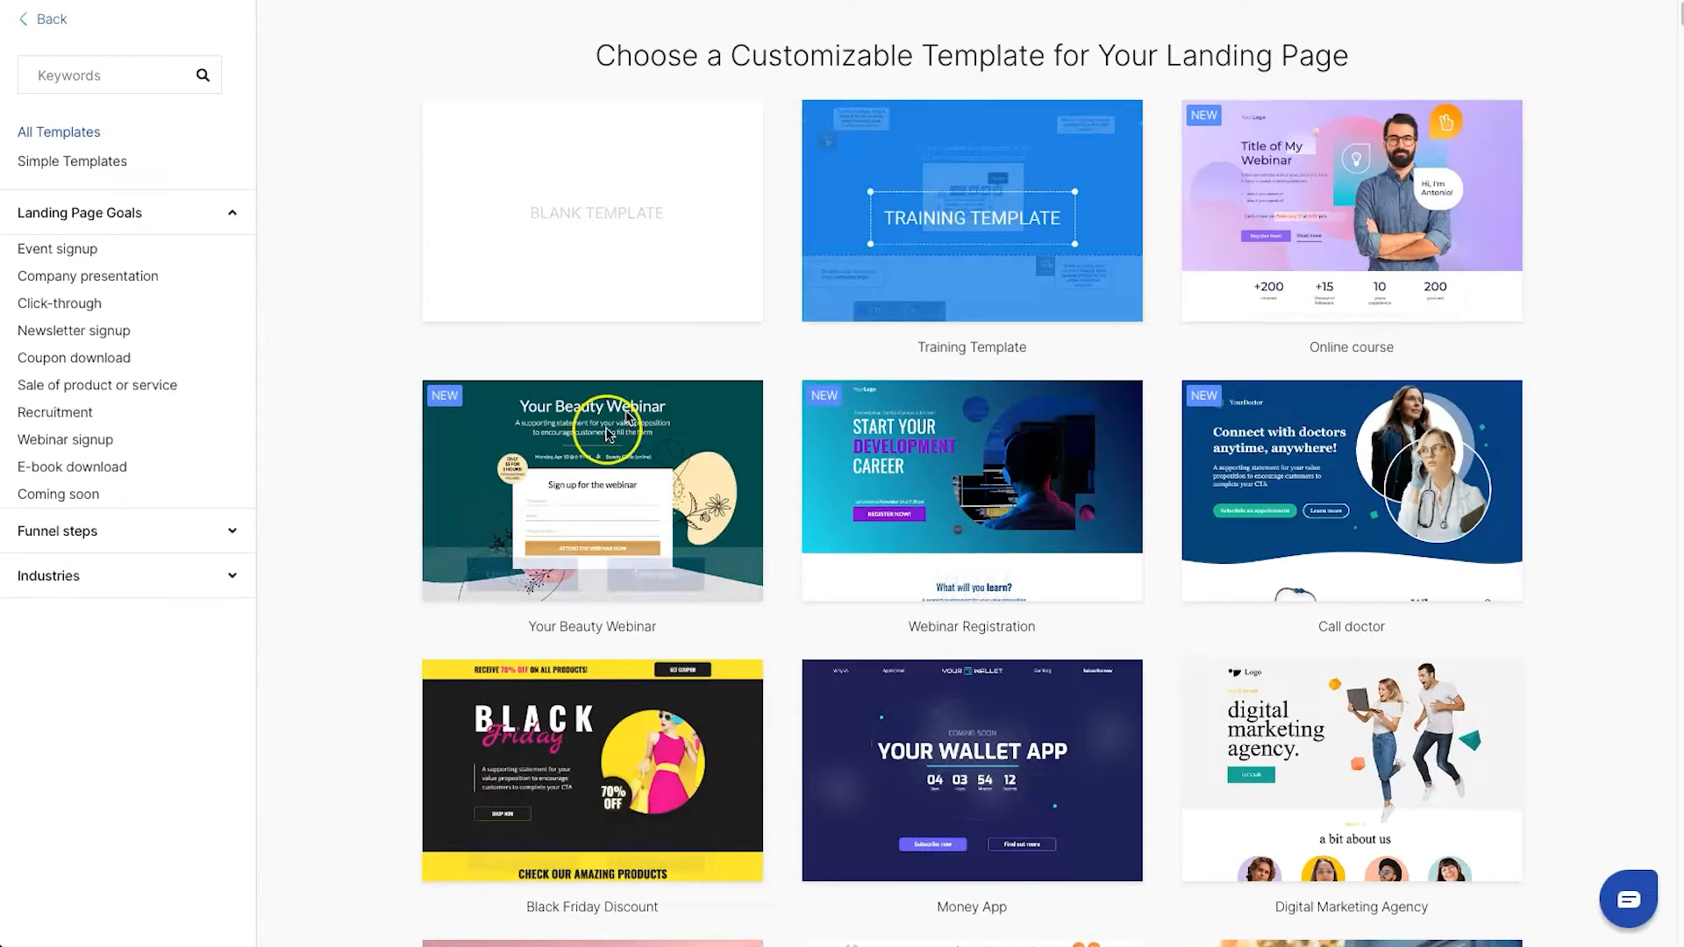
# Browse the full gallery of landing page templates and return to its beginning
pyautogui.scroll(-6, 526, 395)
pyautogui.scroll(-20, 430, 382)
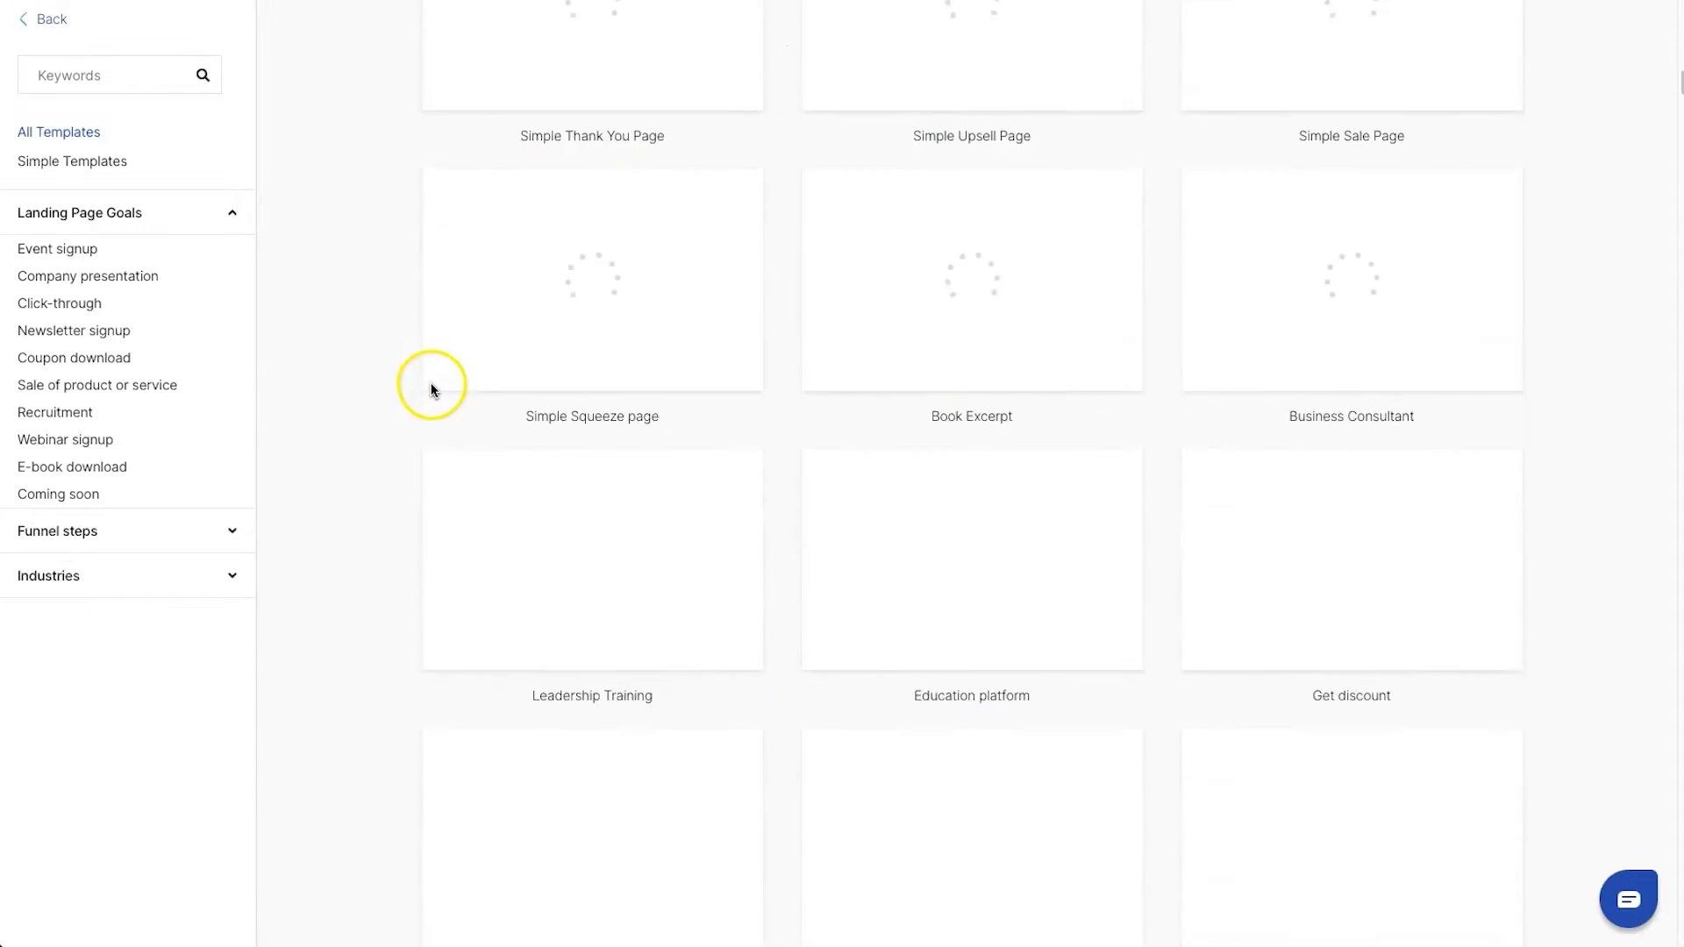
pyautogui.scroll(-20, 430, 388)
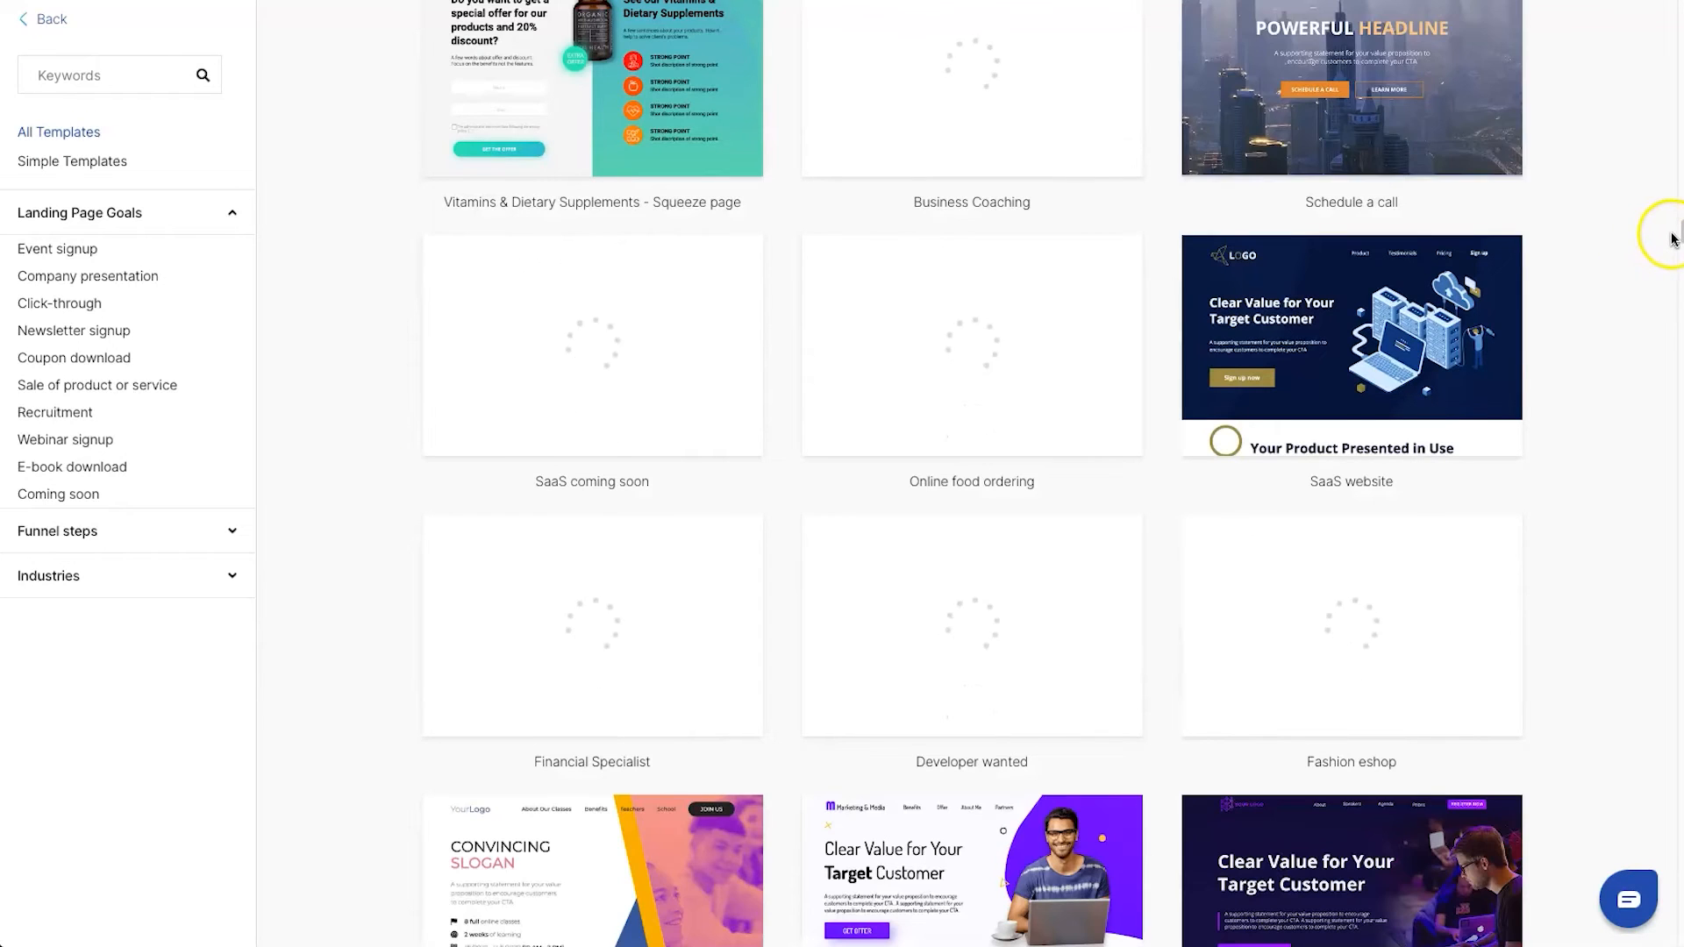
pyautogui.moveTo(1680, 230); pyautogui.dragTo(1639, 2)
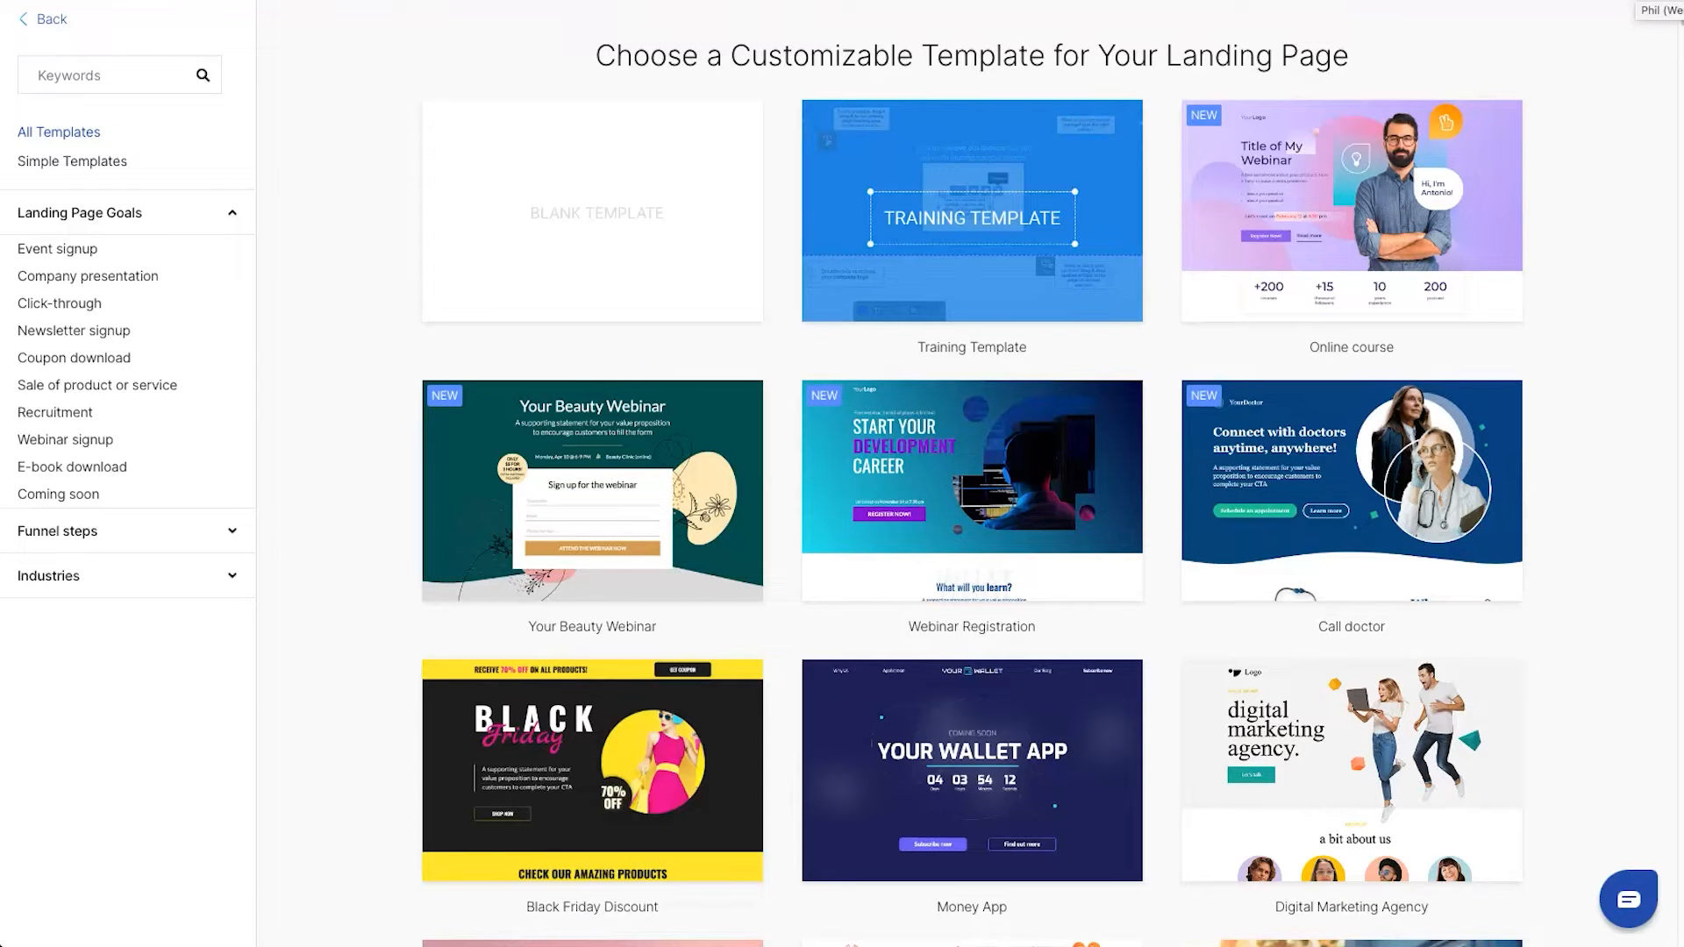
pyautogui.scroll(-4, 921, 300)
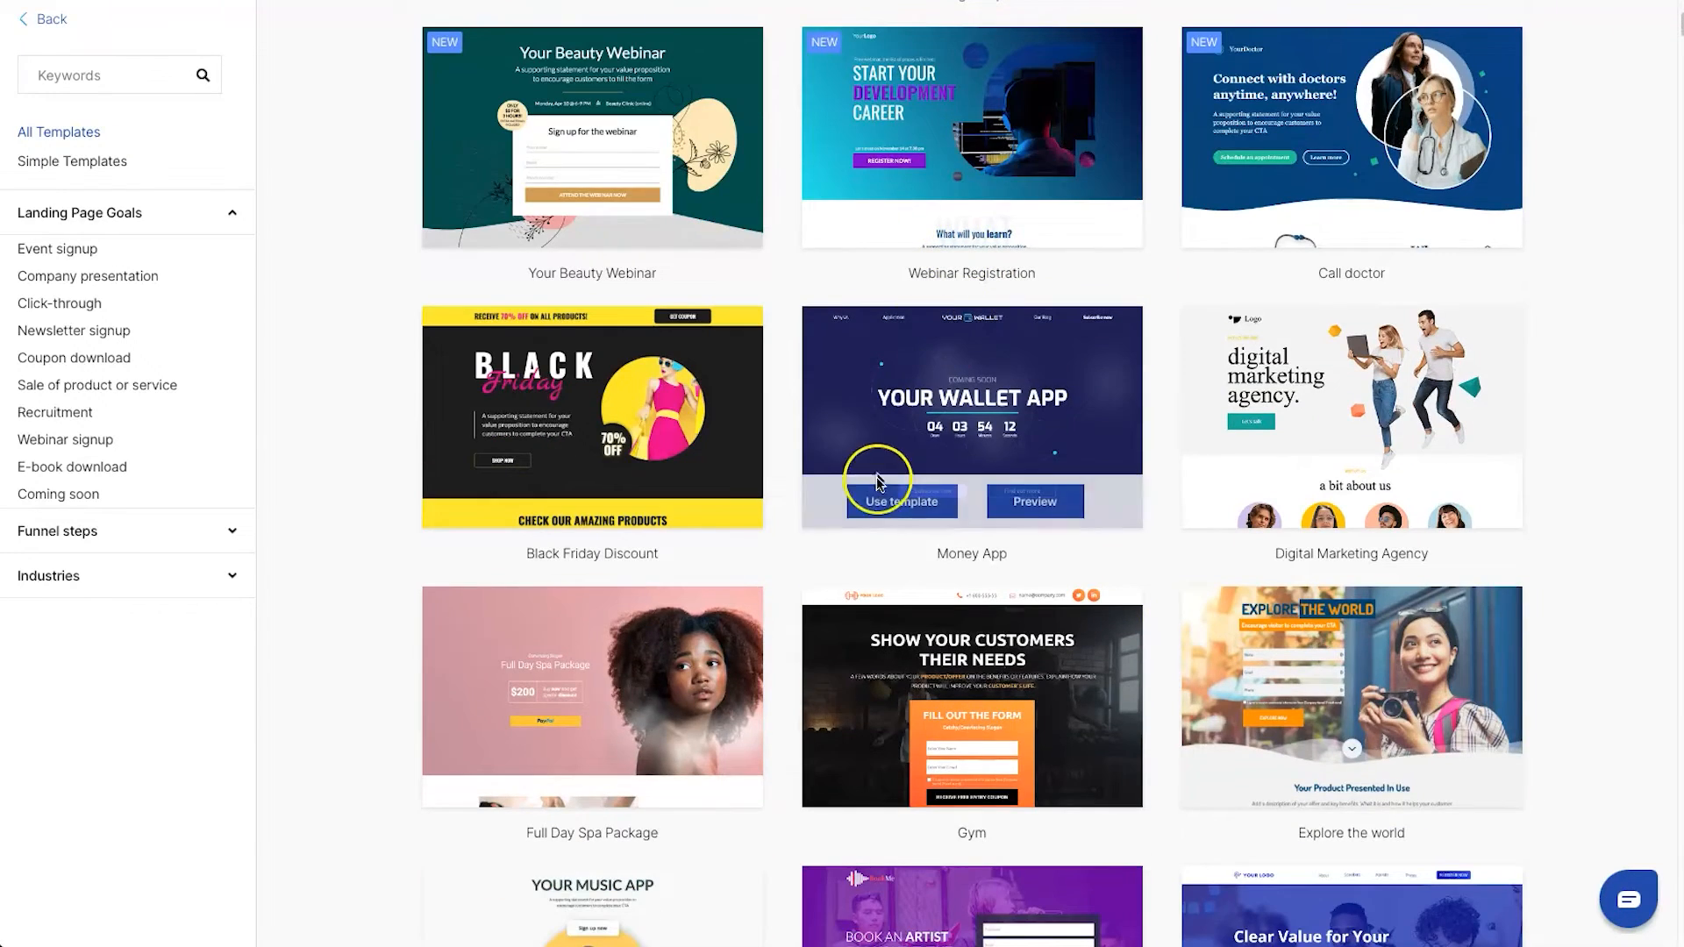
pyautogui.scroll(-6, 820, 460)
pyautogui.scroll(5, 818, 470)
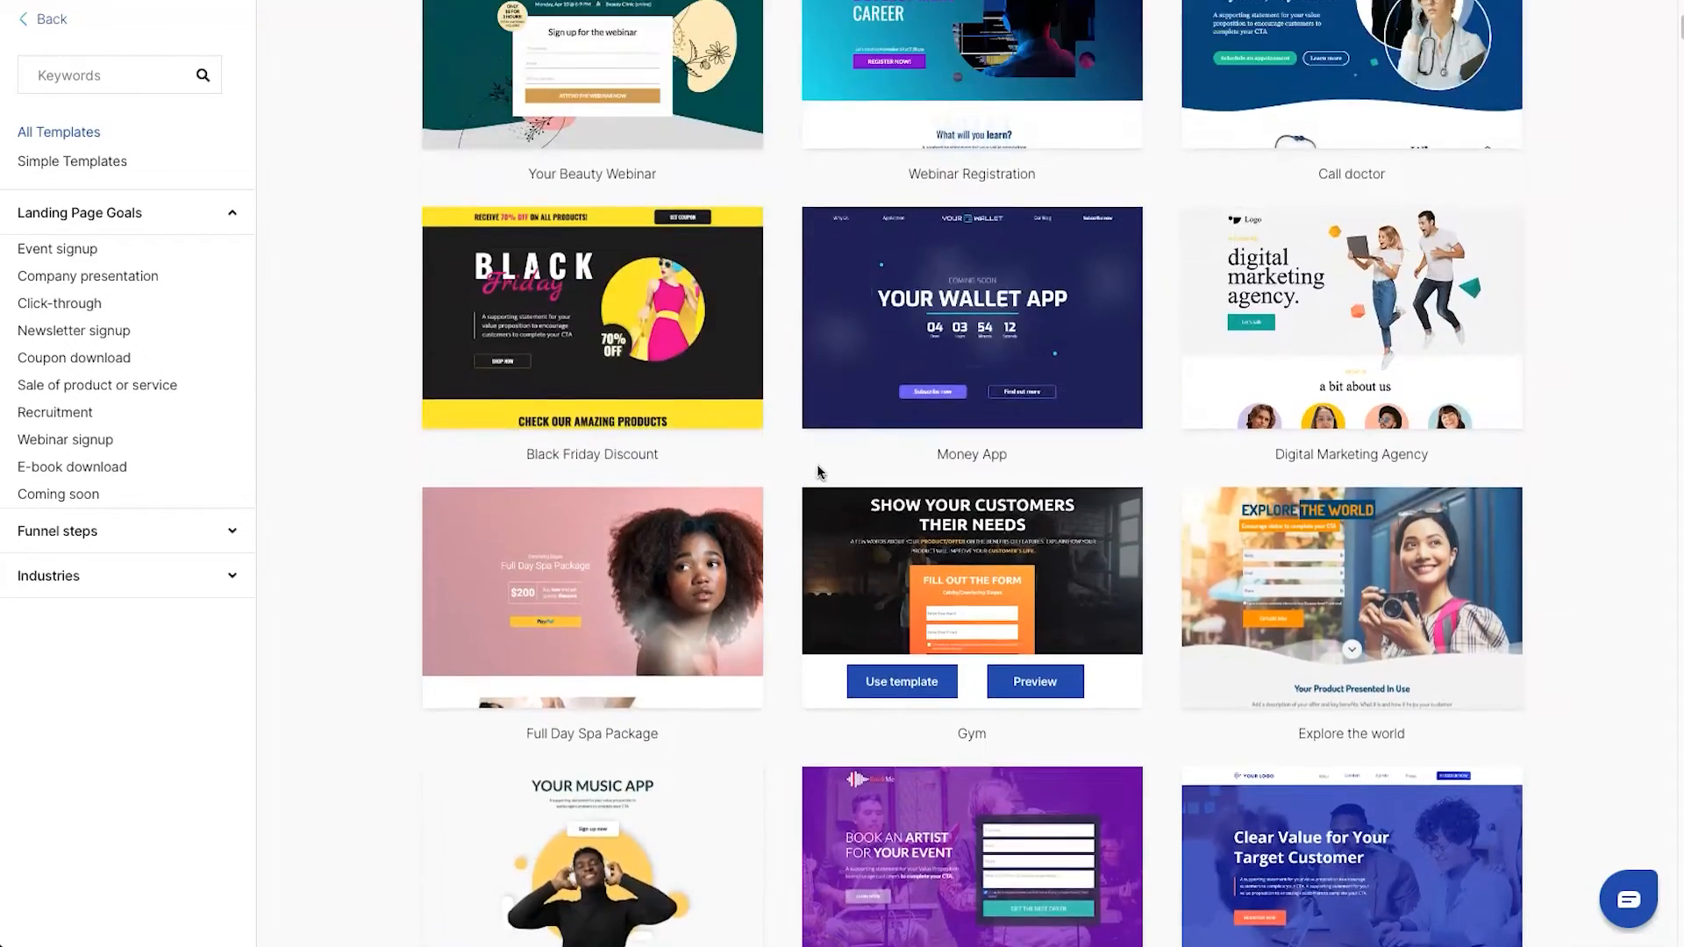
pyautogui.scroll(6, 818, 472)
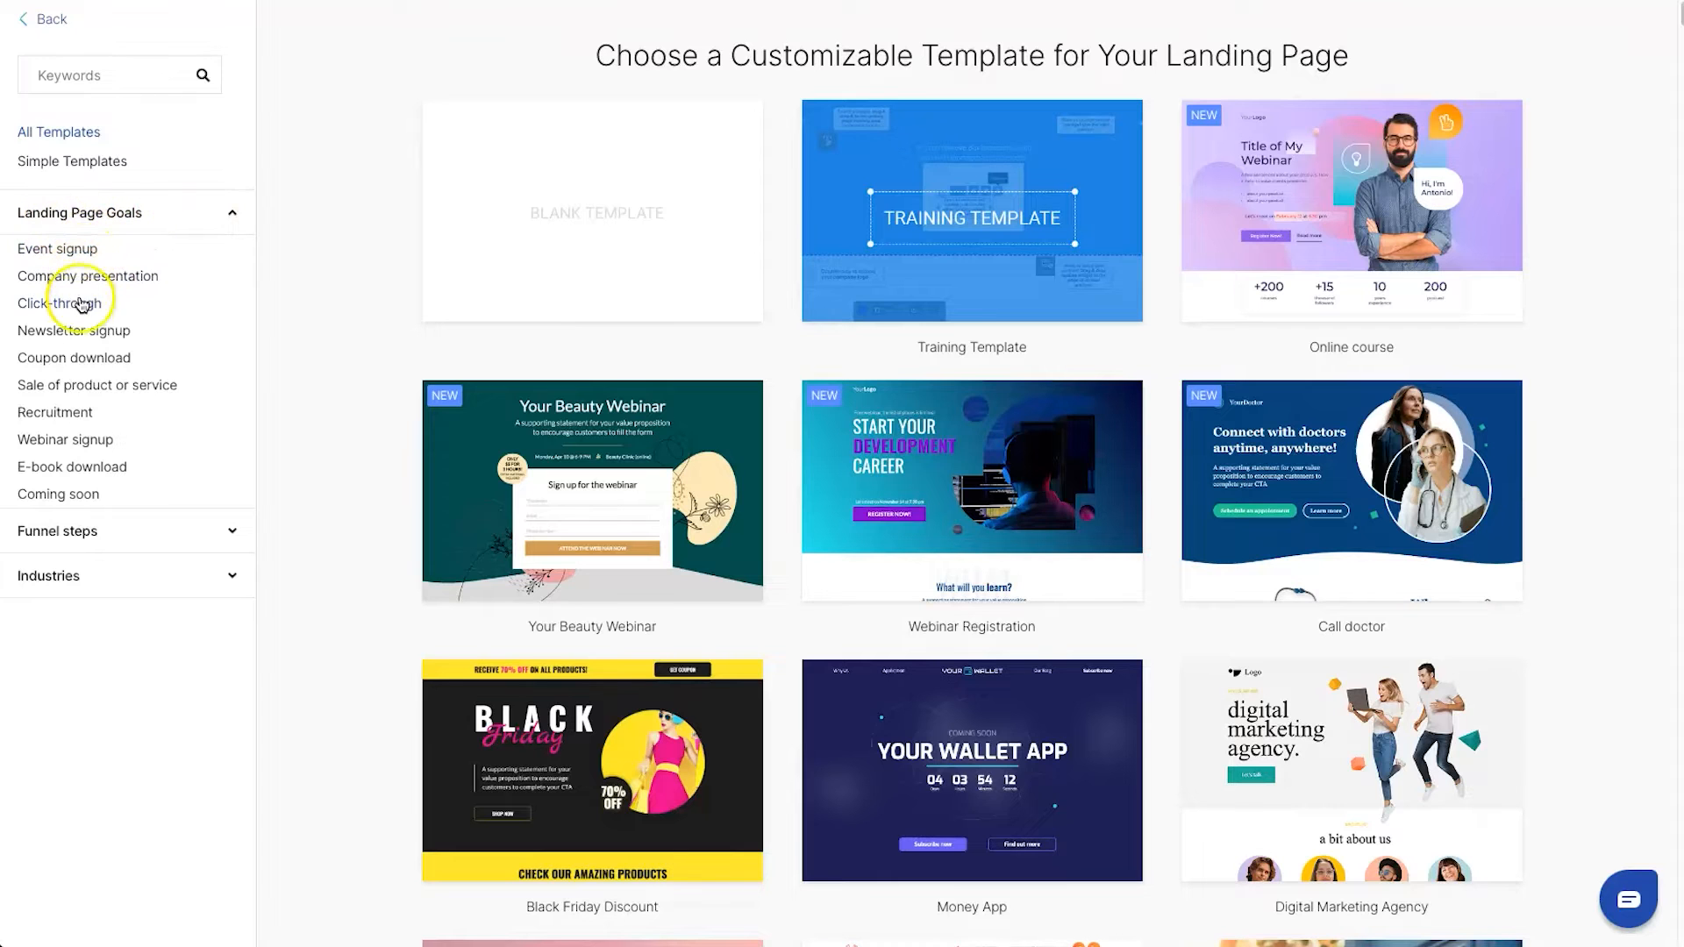
# Examine the template categories under Funnel steps and Industries
pyautogui.click(92, 532)
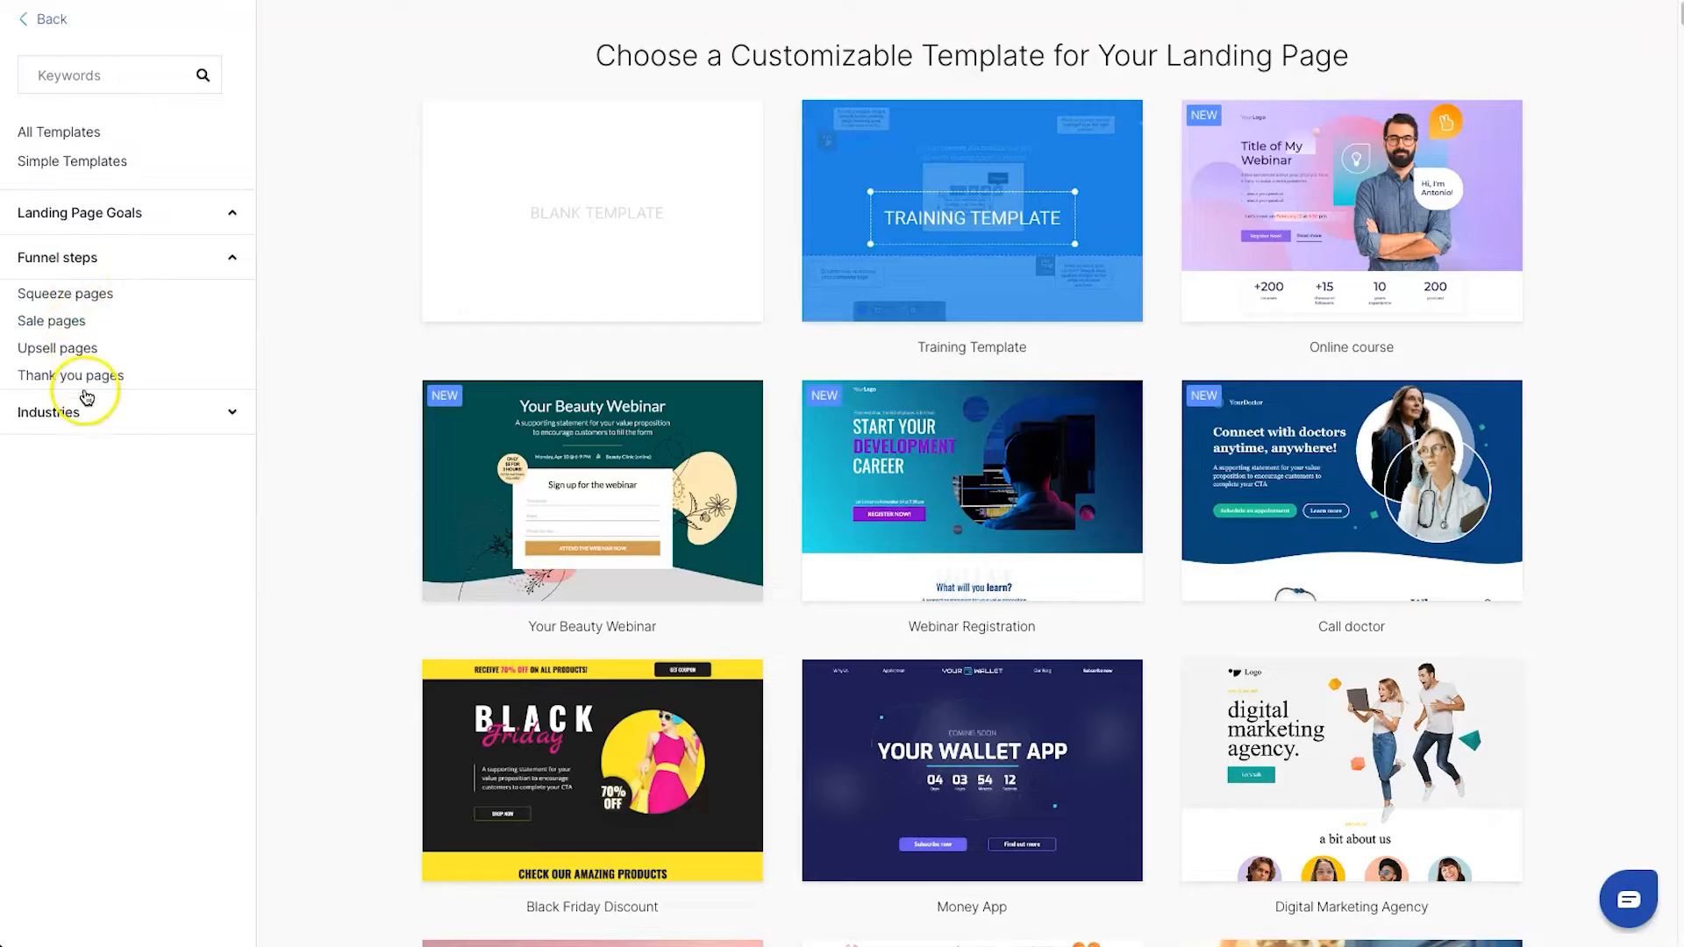
pyautogui.click(76, 415)
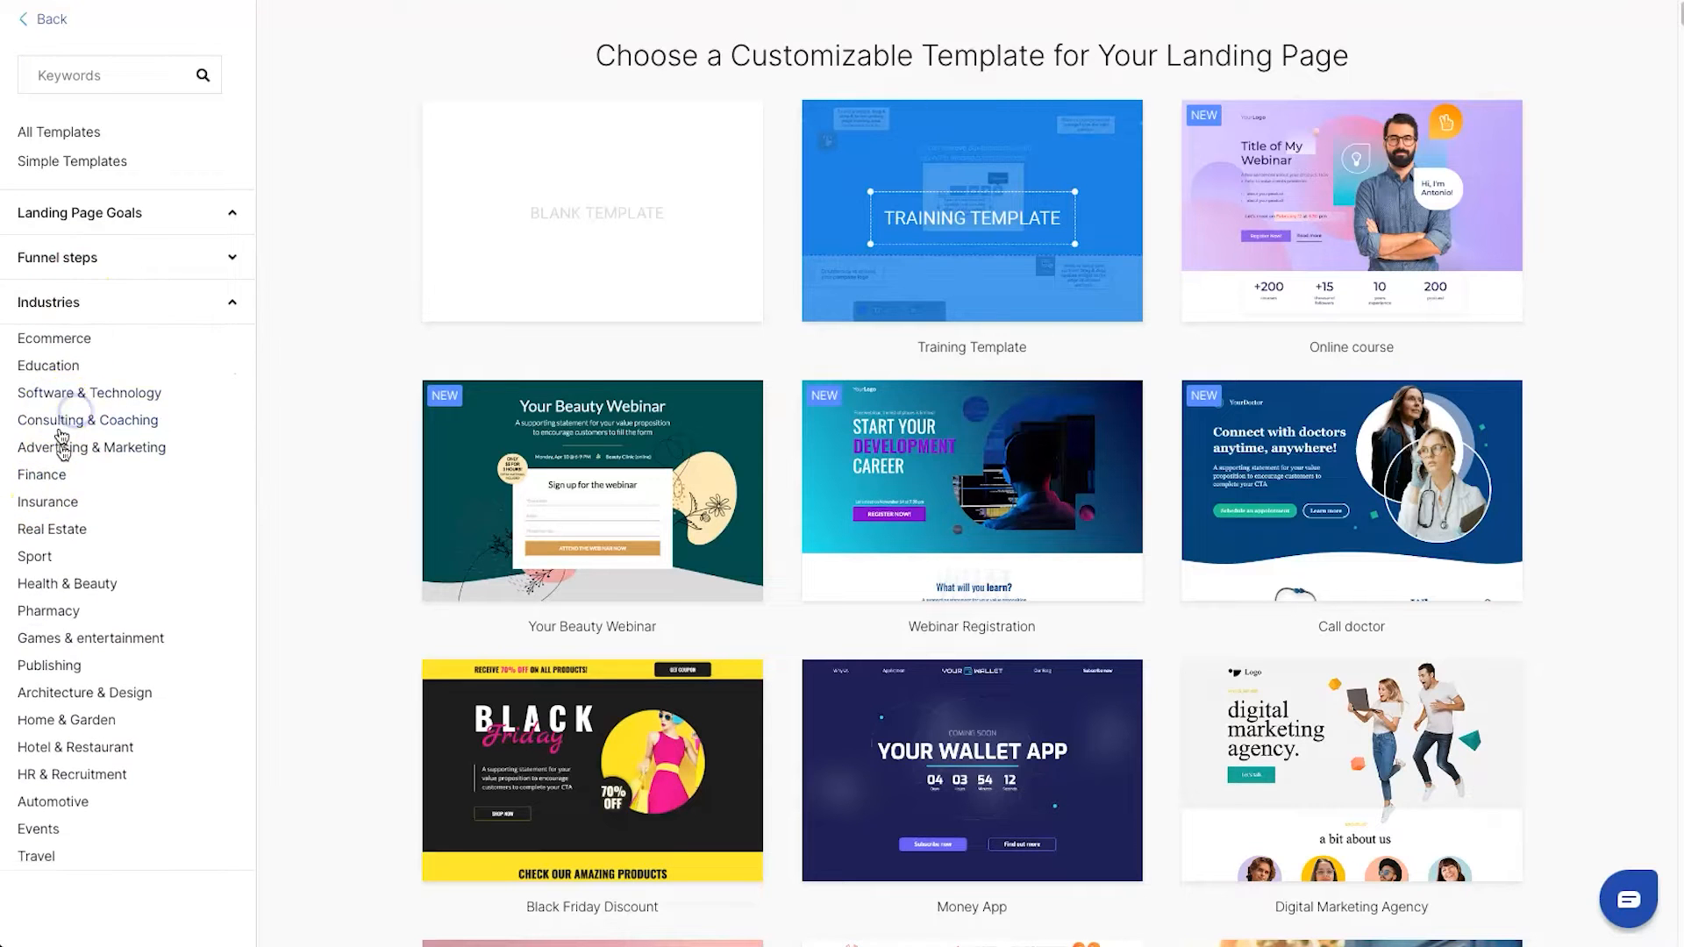
pyautogui.scroll(-3, 47, 583)
pyautogui.scroll(3, 48, 583)
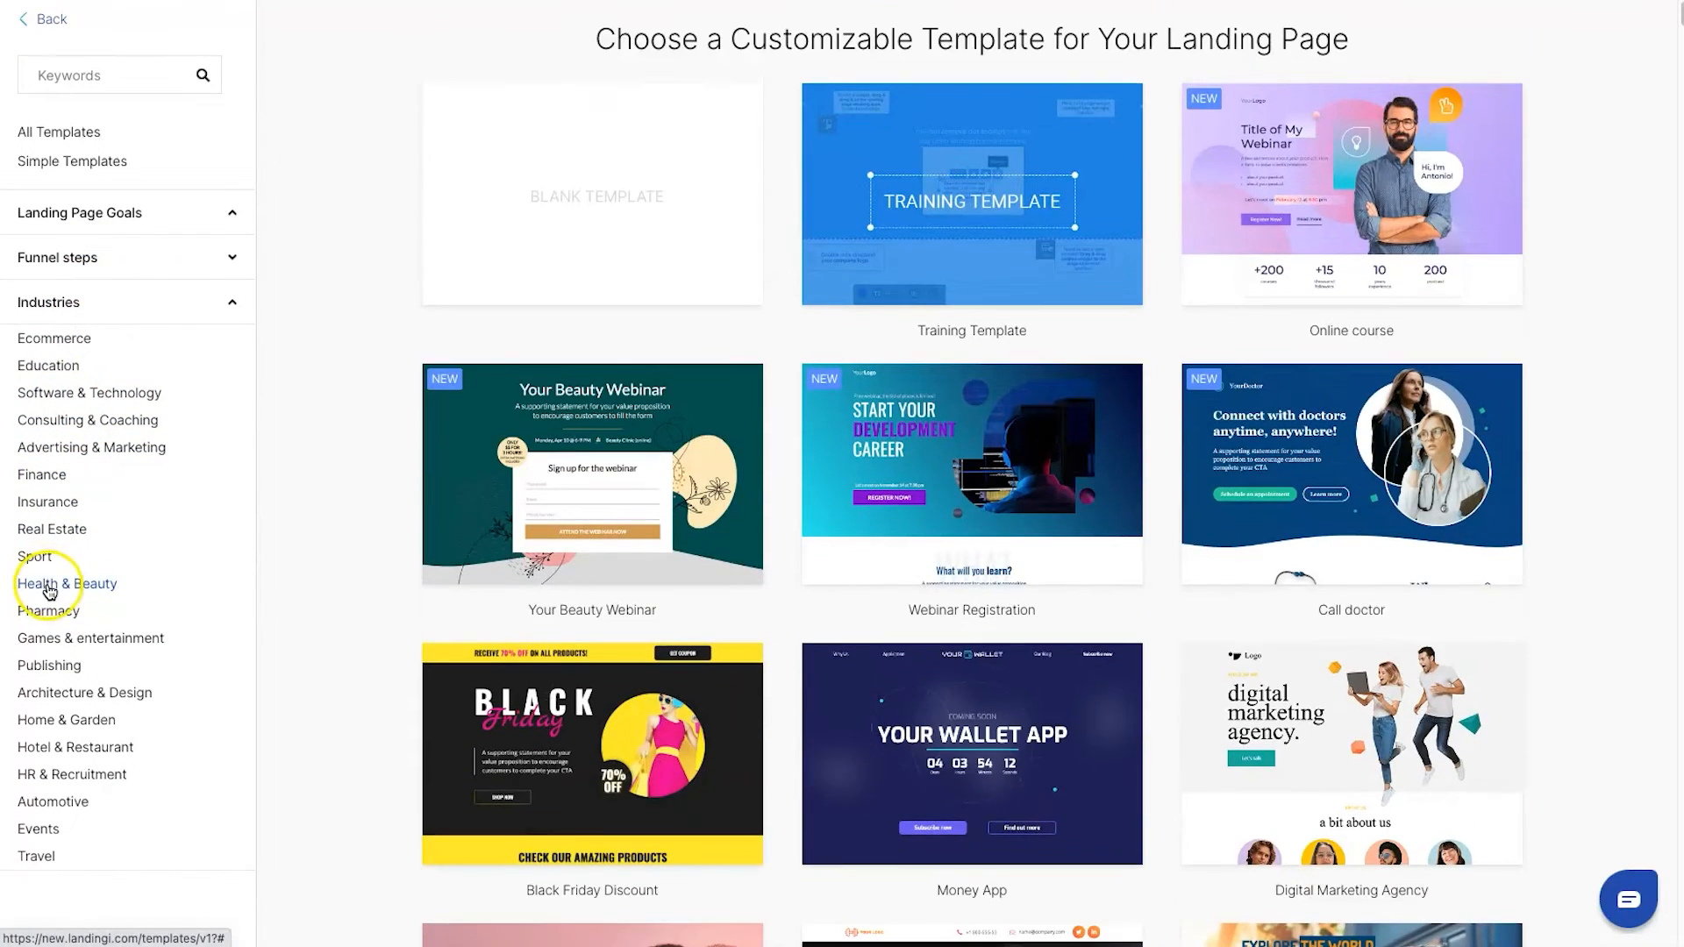
# Filter the templates by the Advertising & Marketing industry and browse them as far as the Course Sign Up template
pyautogui.click(137, 452)
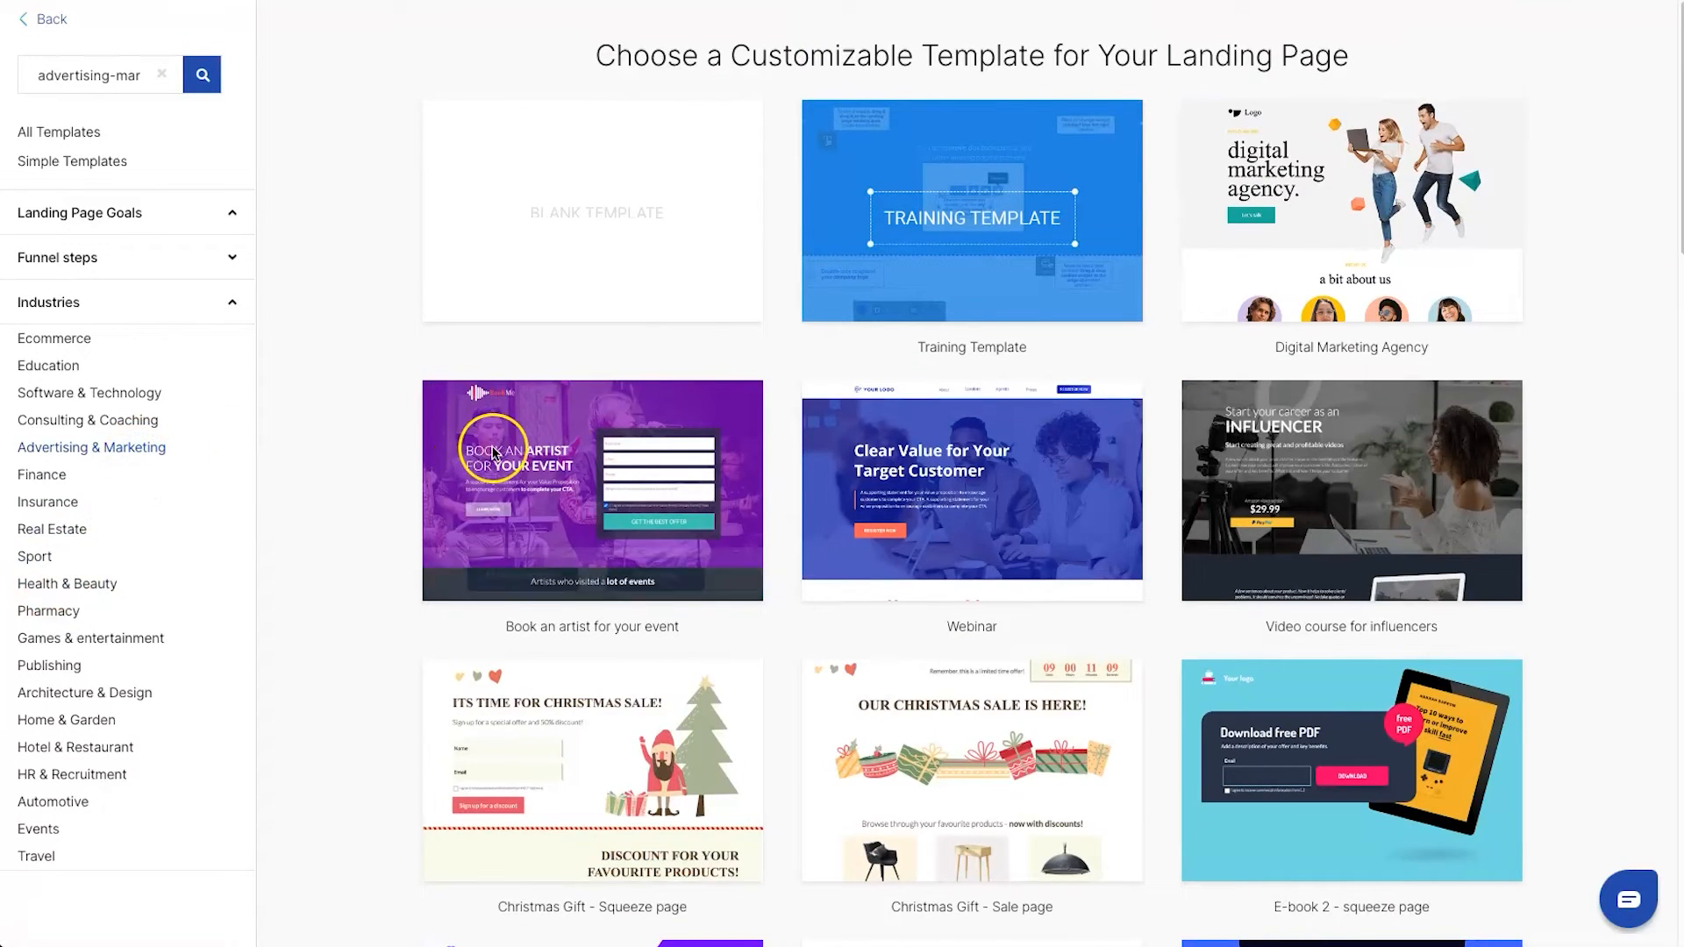
pyautogui.scroll(-4, 432, 474)
pyautogui.scroll(-2, 417, 466)
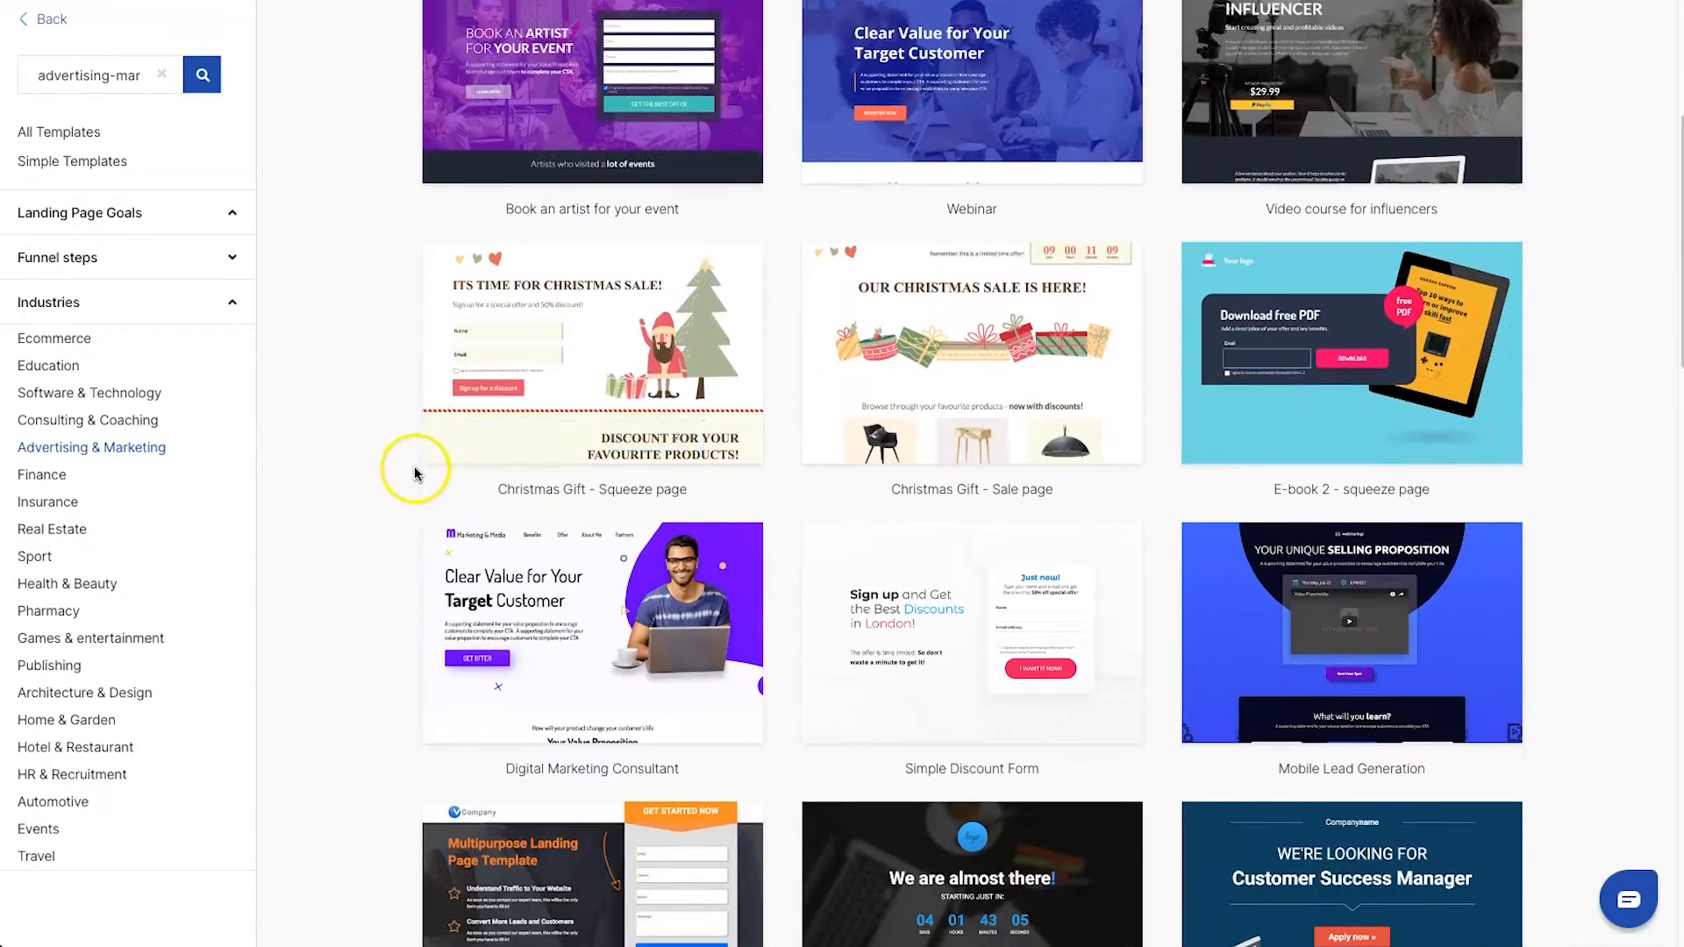
pyautogui.scroll(-3, 1090, 600)
pyautogui.scroll(-3, 1088, 600)
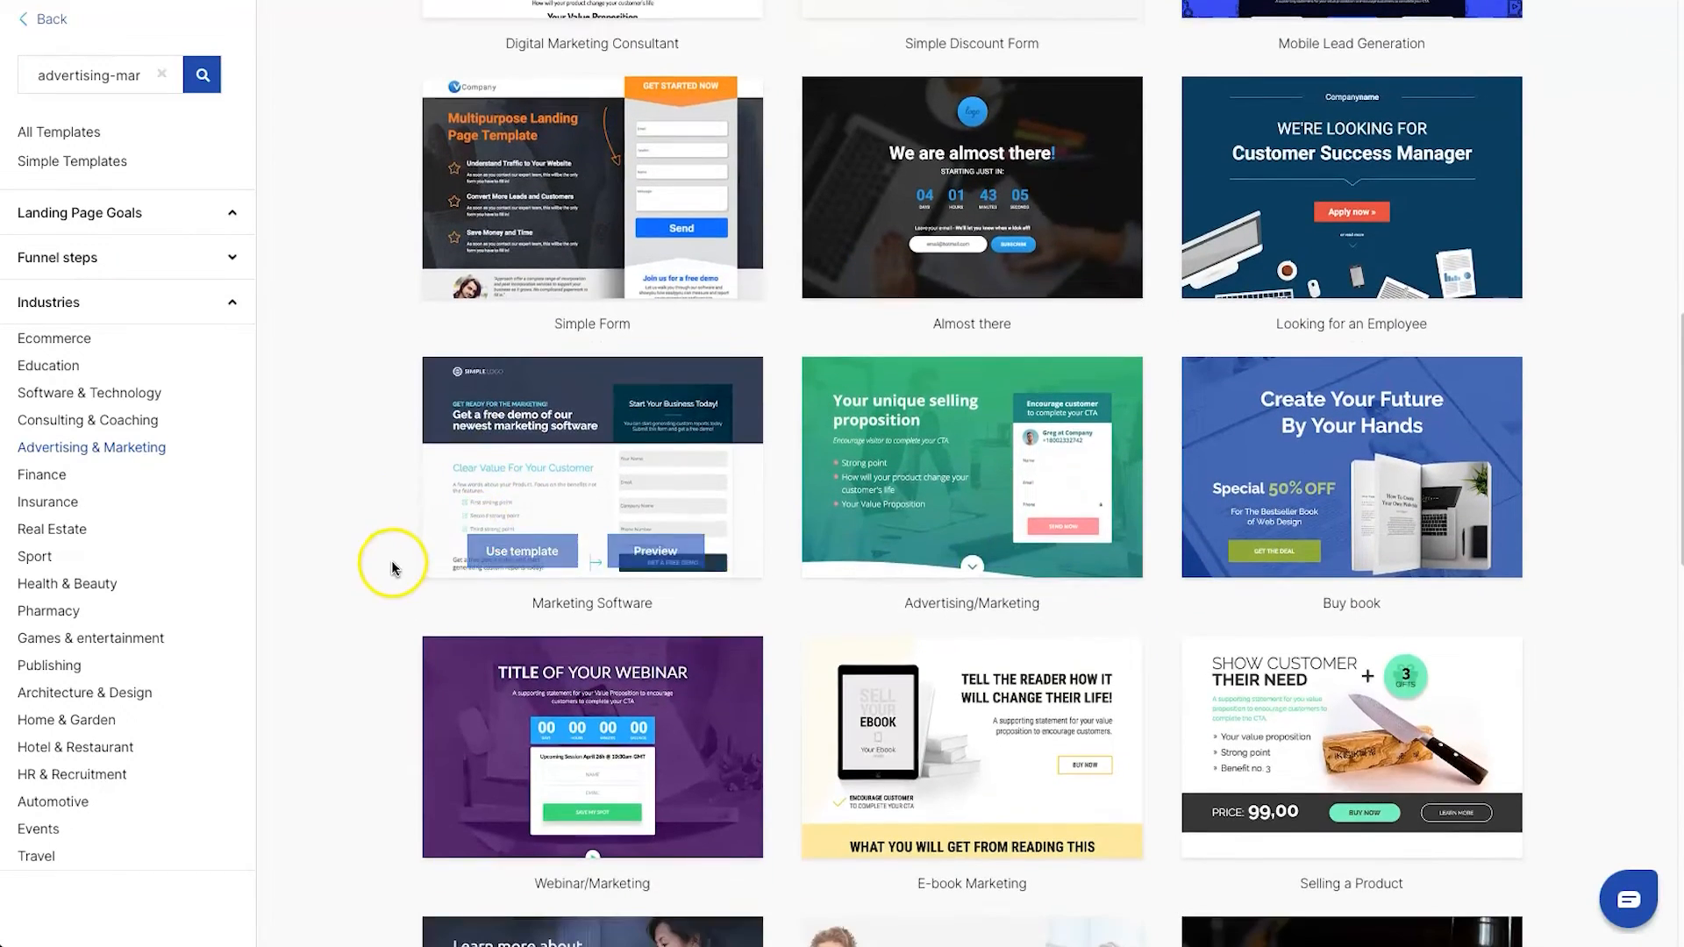
pyautogui.scroll(-6, 382, 492)
pyautogui.scroll(-2, 386, 495)
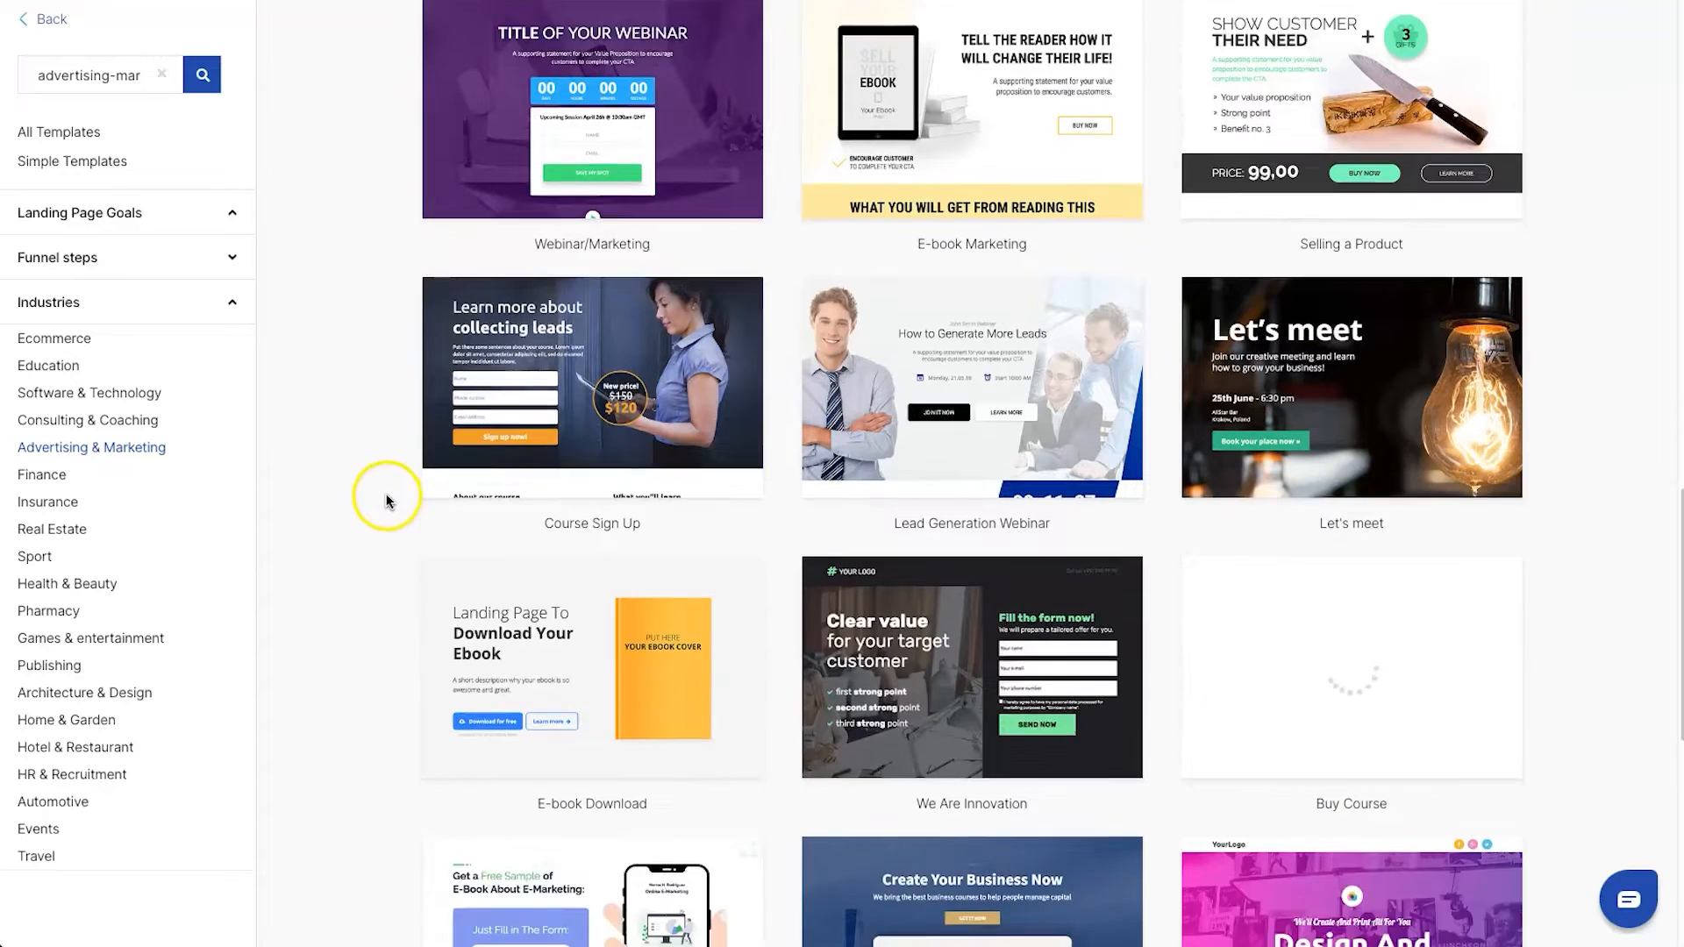
pyautogui.moveTo(553, 263)
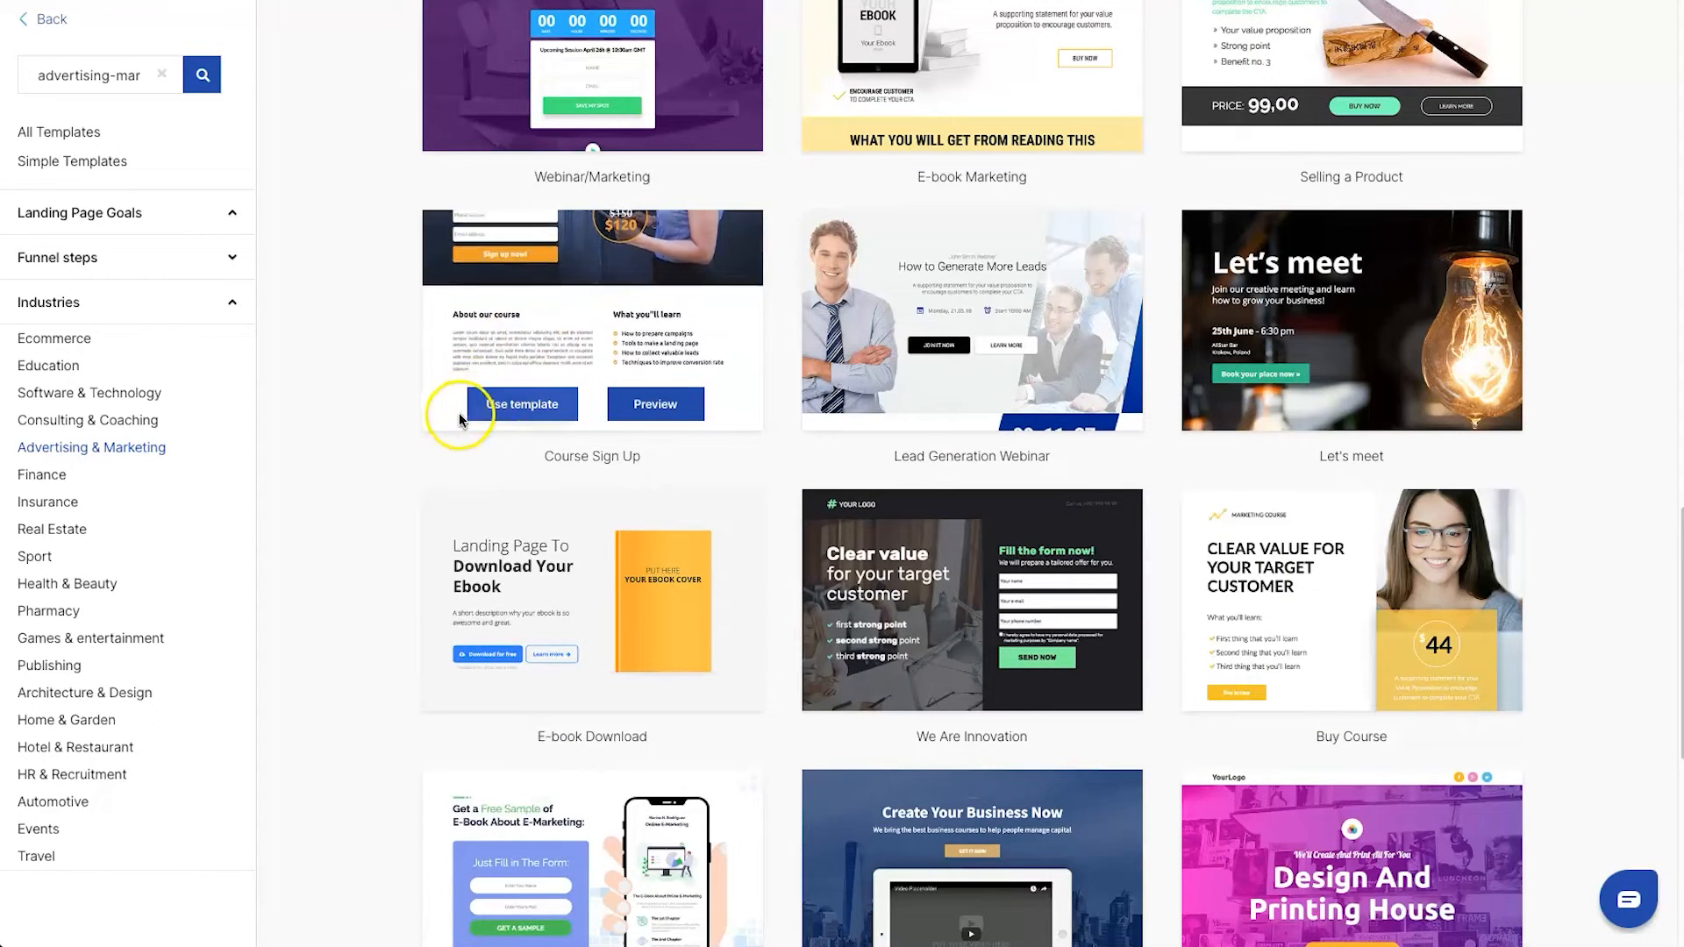
# Use the Course Sign Up template for a landing page whose name begins with "Marketing YouTUbe" and start editing it
pyautogui.click(535, 408)
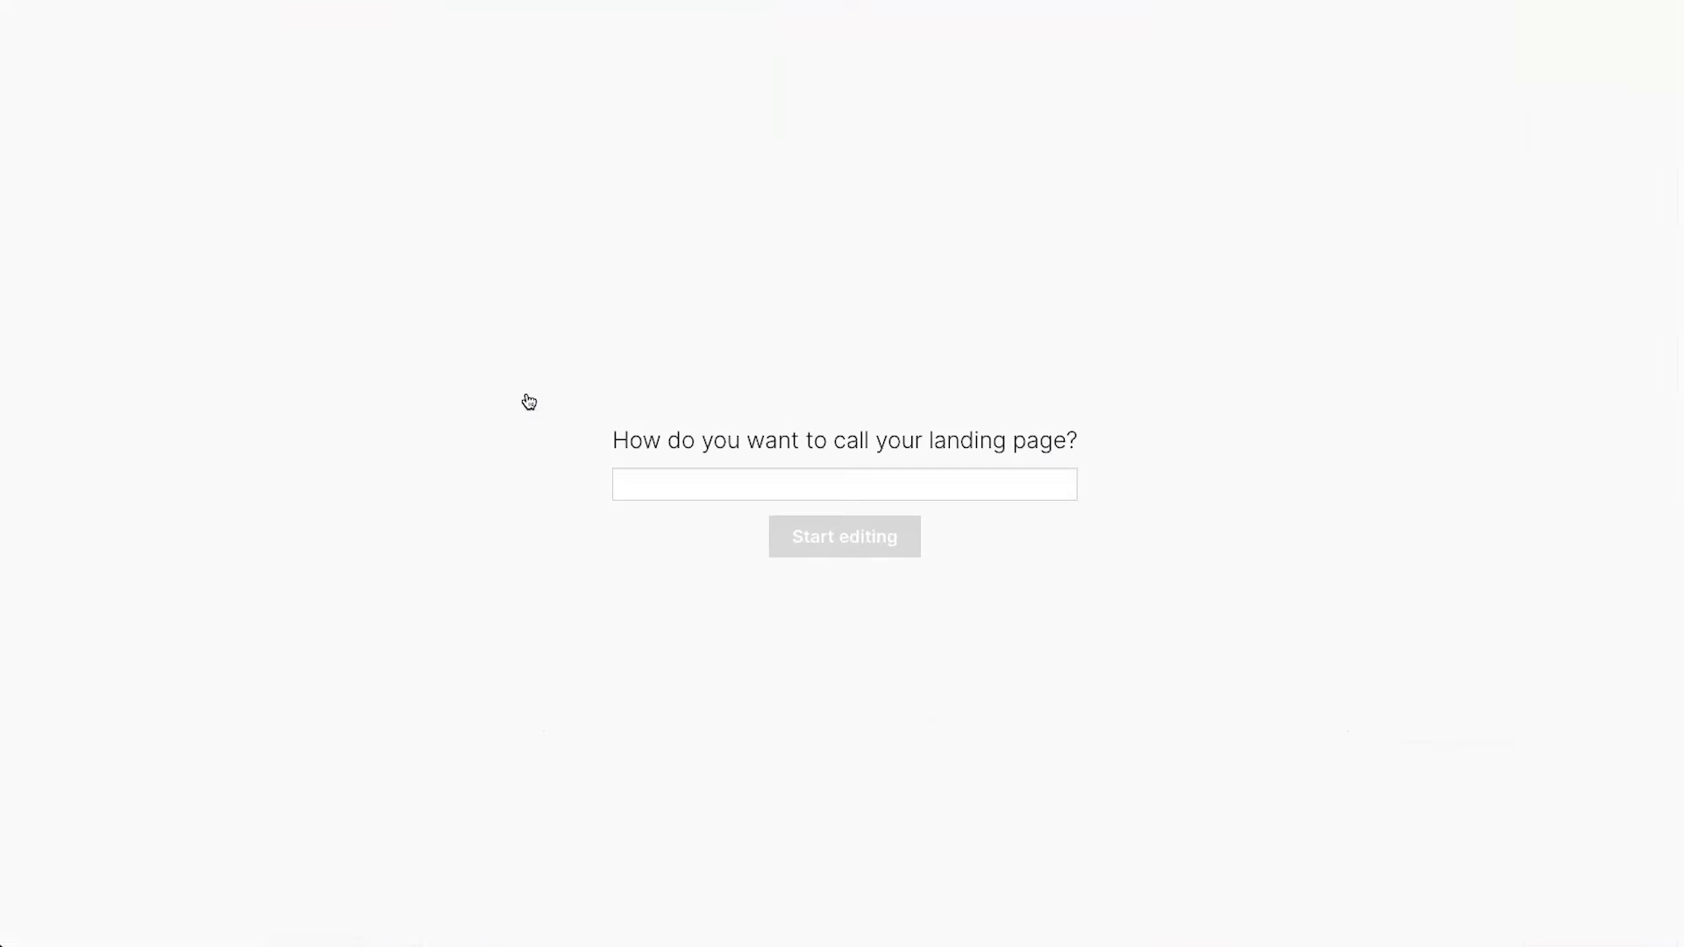
pyautogui.write('Marketing YouTUbe example')
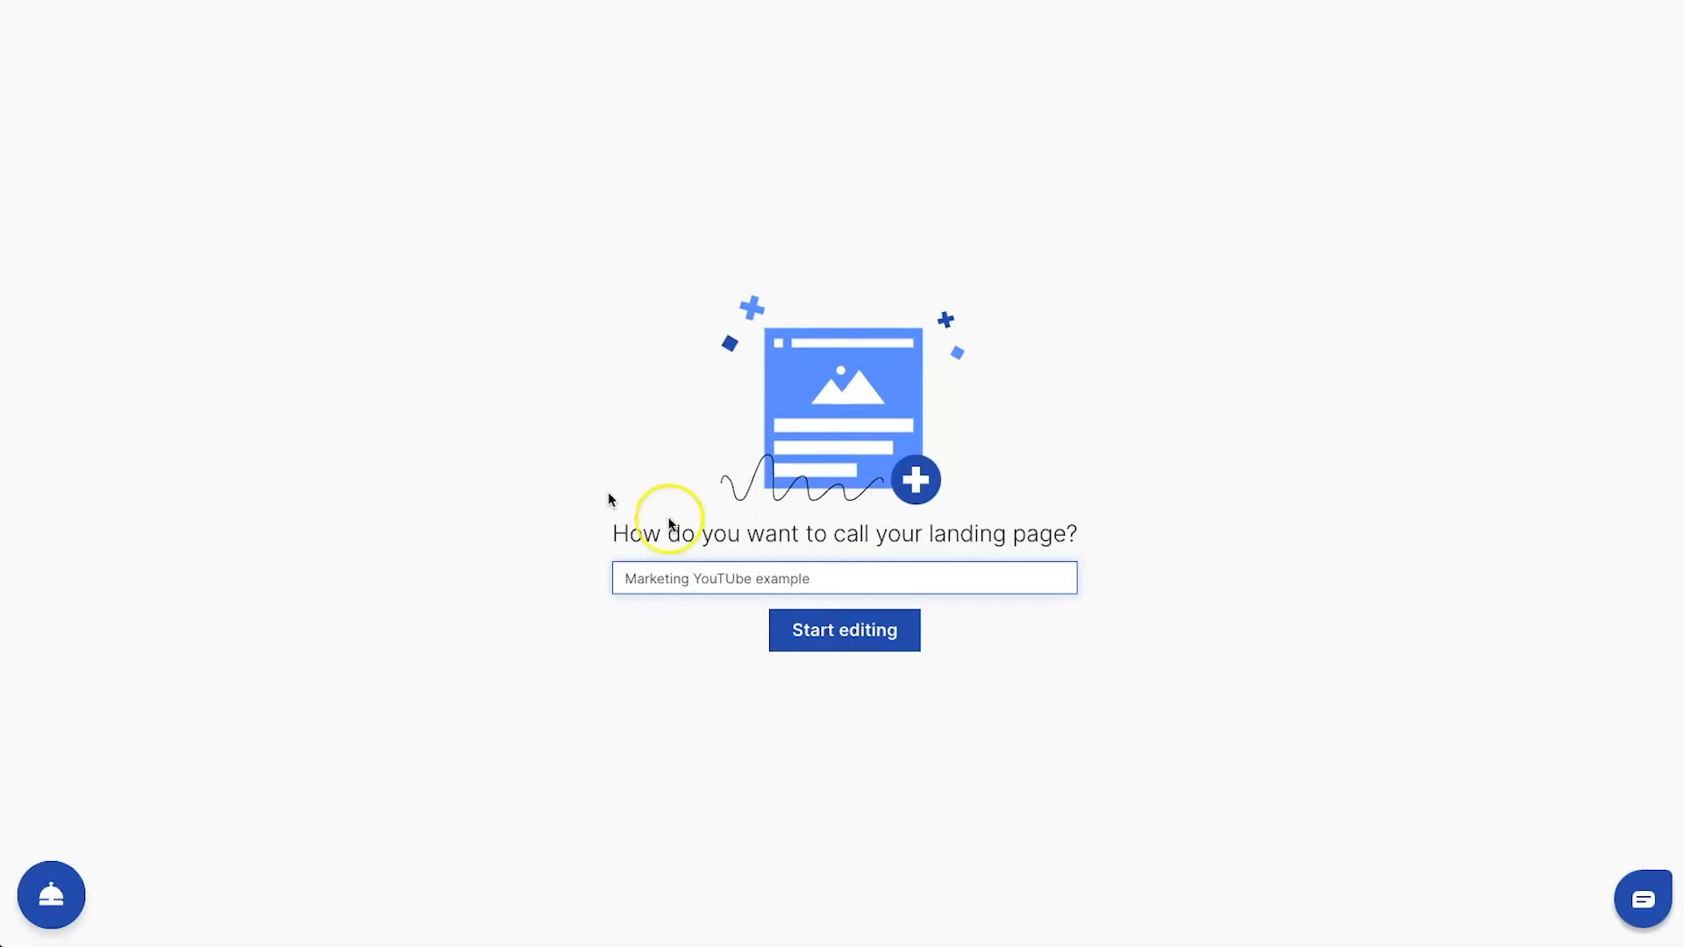
pyautogui.click(799, 624)
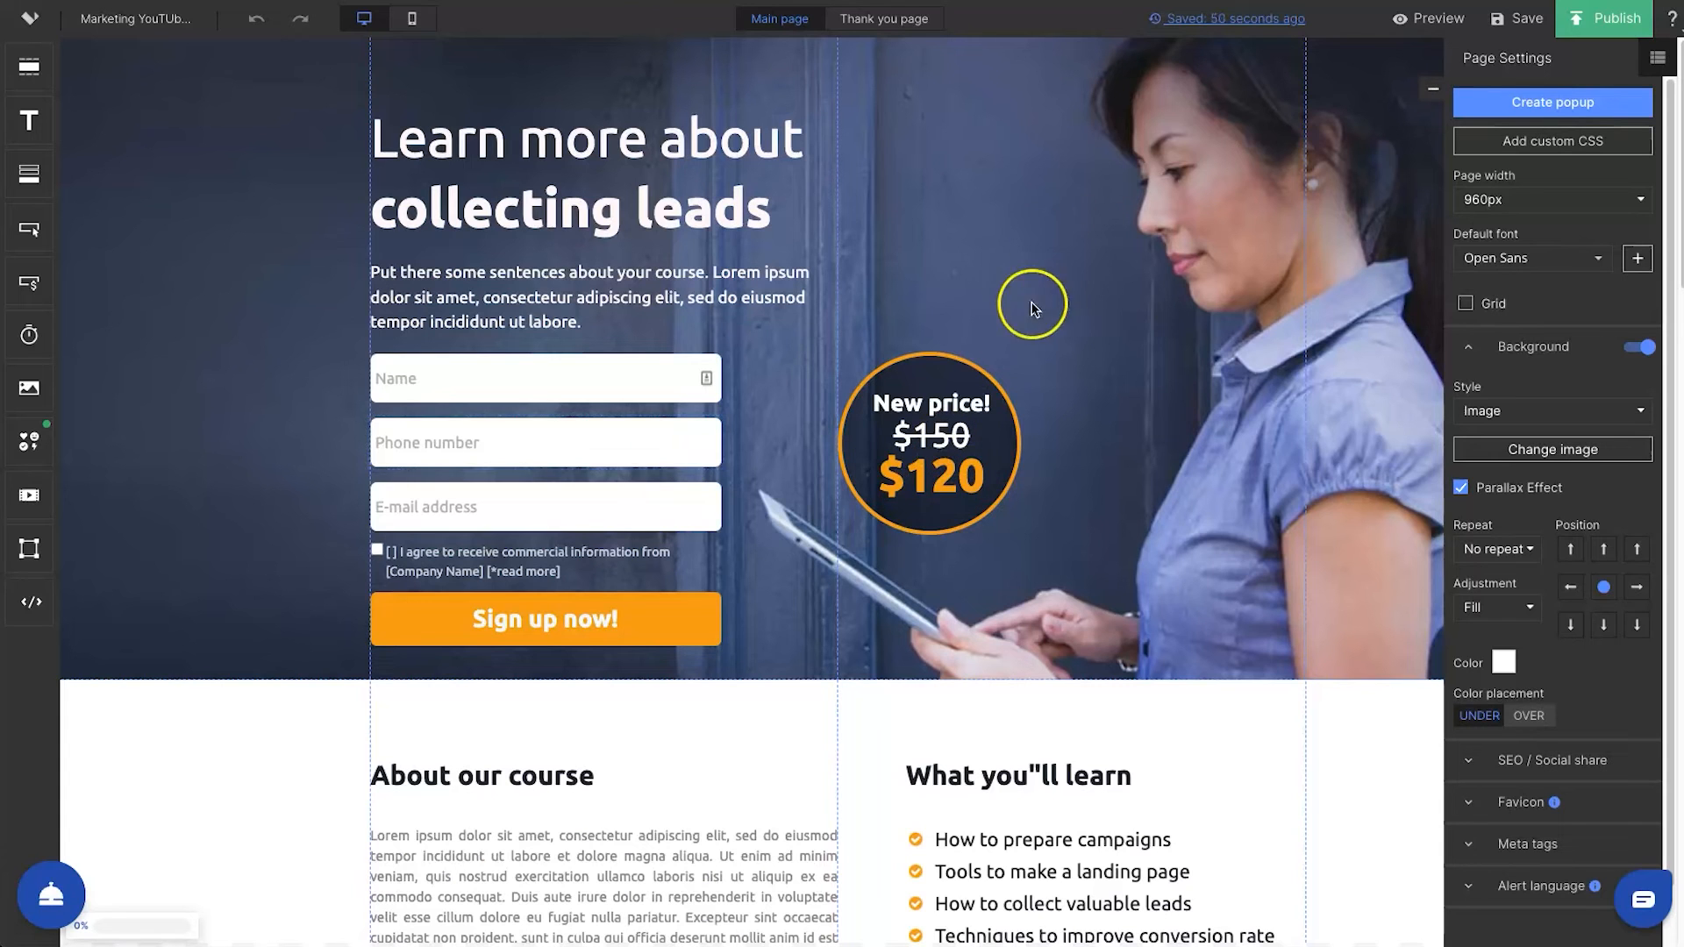
# Review the visual and technical elements in the landing page checklist, then collapse it
pyautogui.click(149, 928)
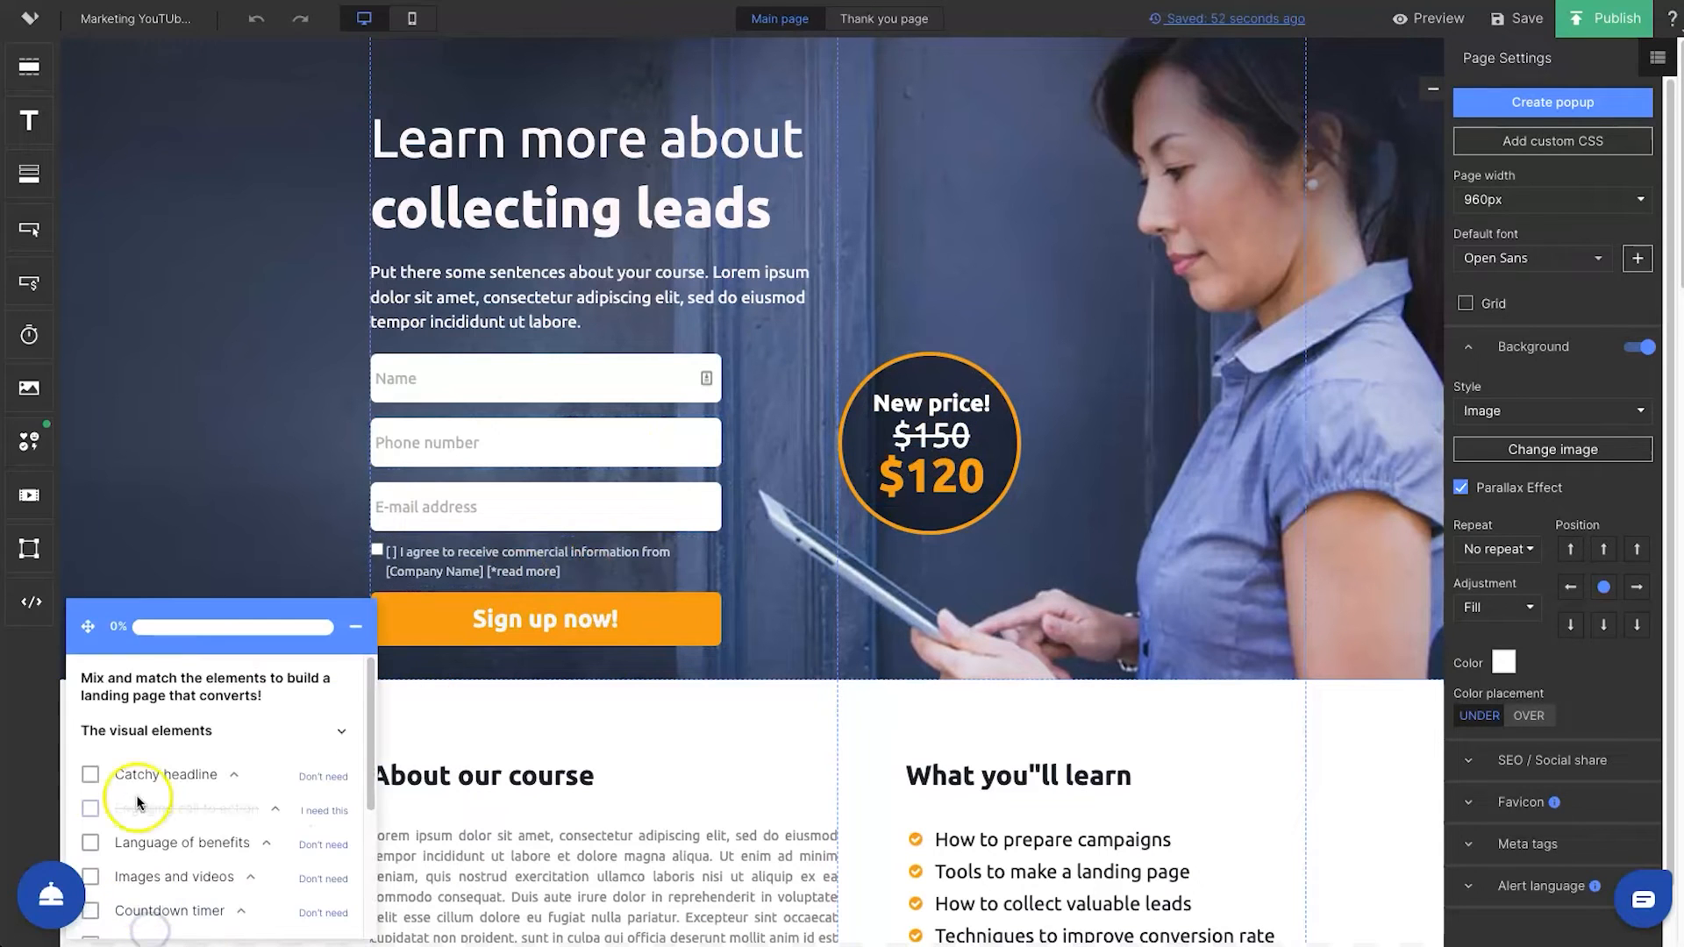
pyautogui.scroll(-1, 141, 783)
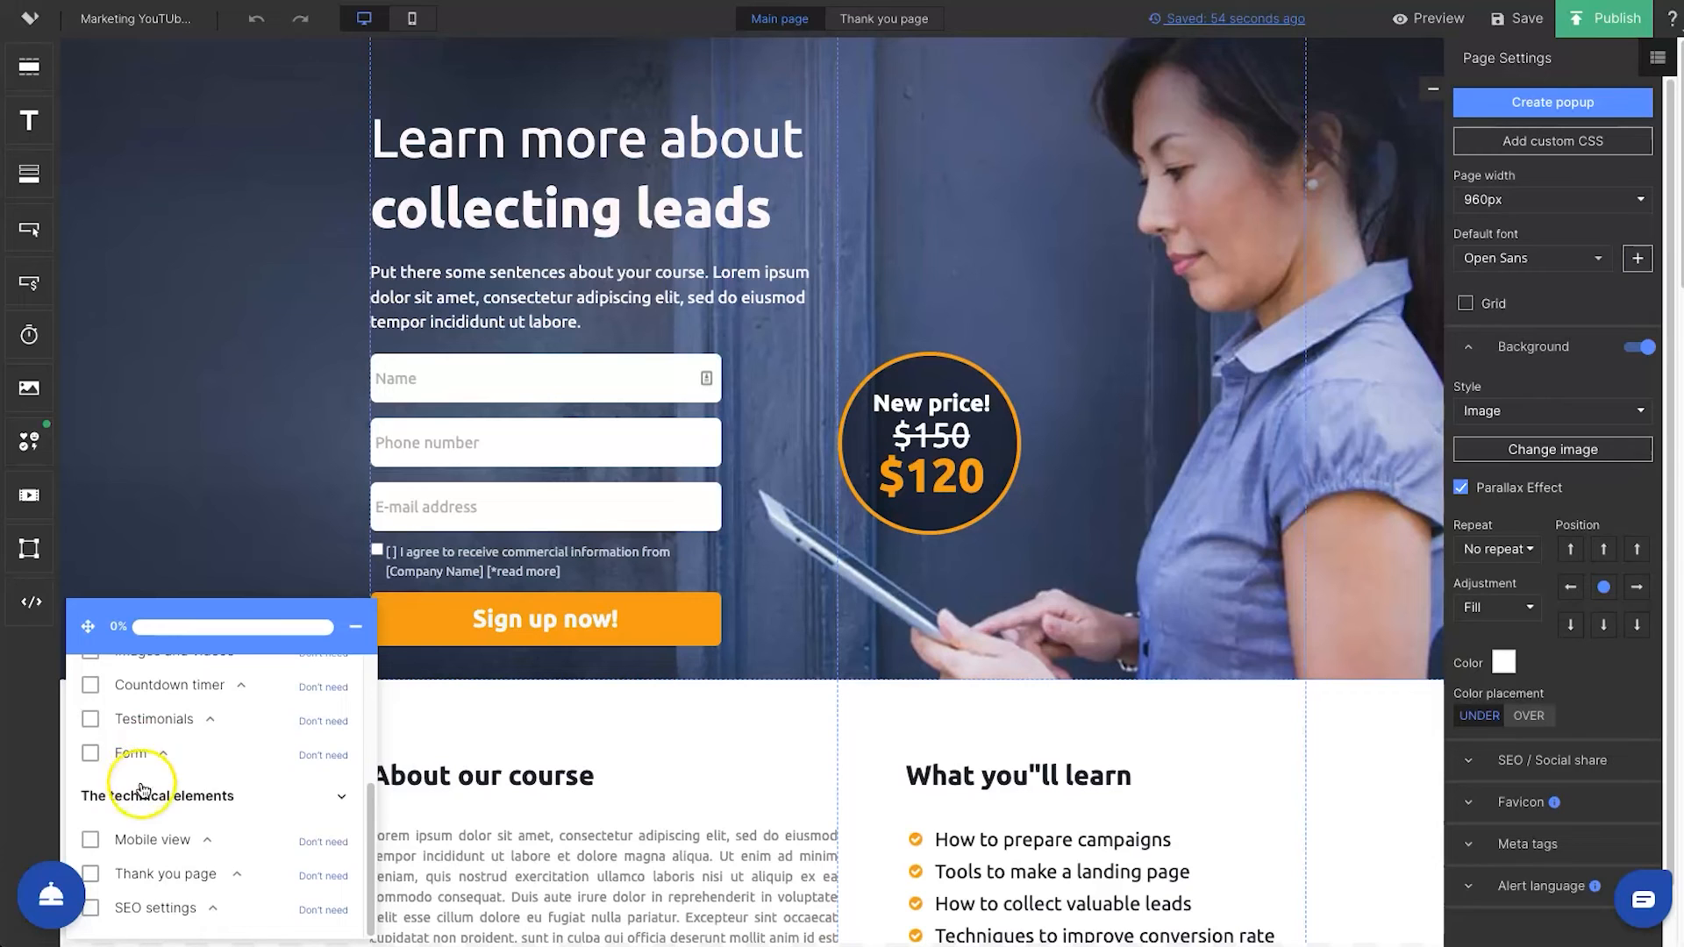
pyautogui.scroll(2, 164, 855)
pyautogui.scroll(-2, 169, 770)
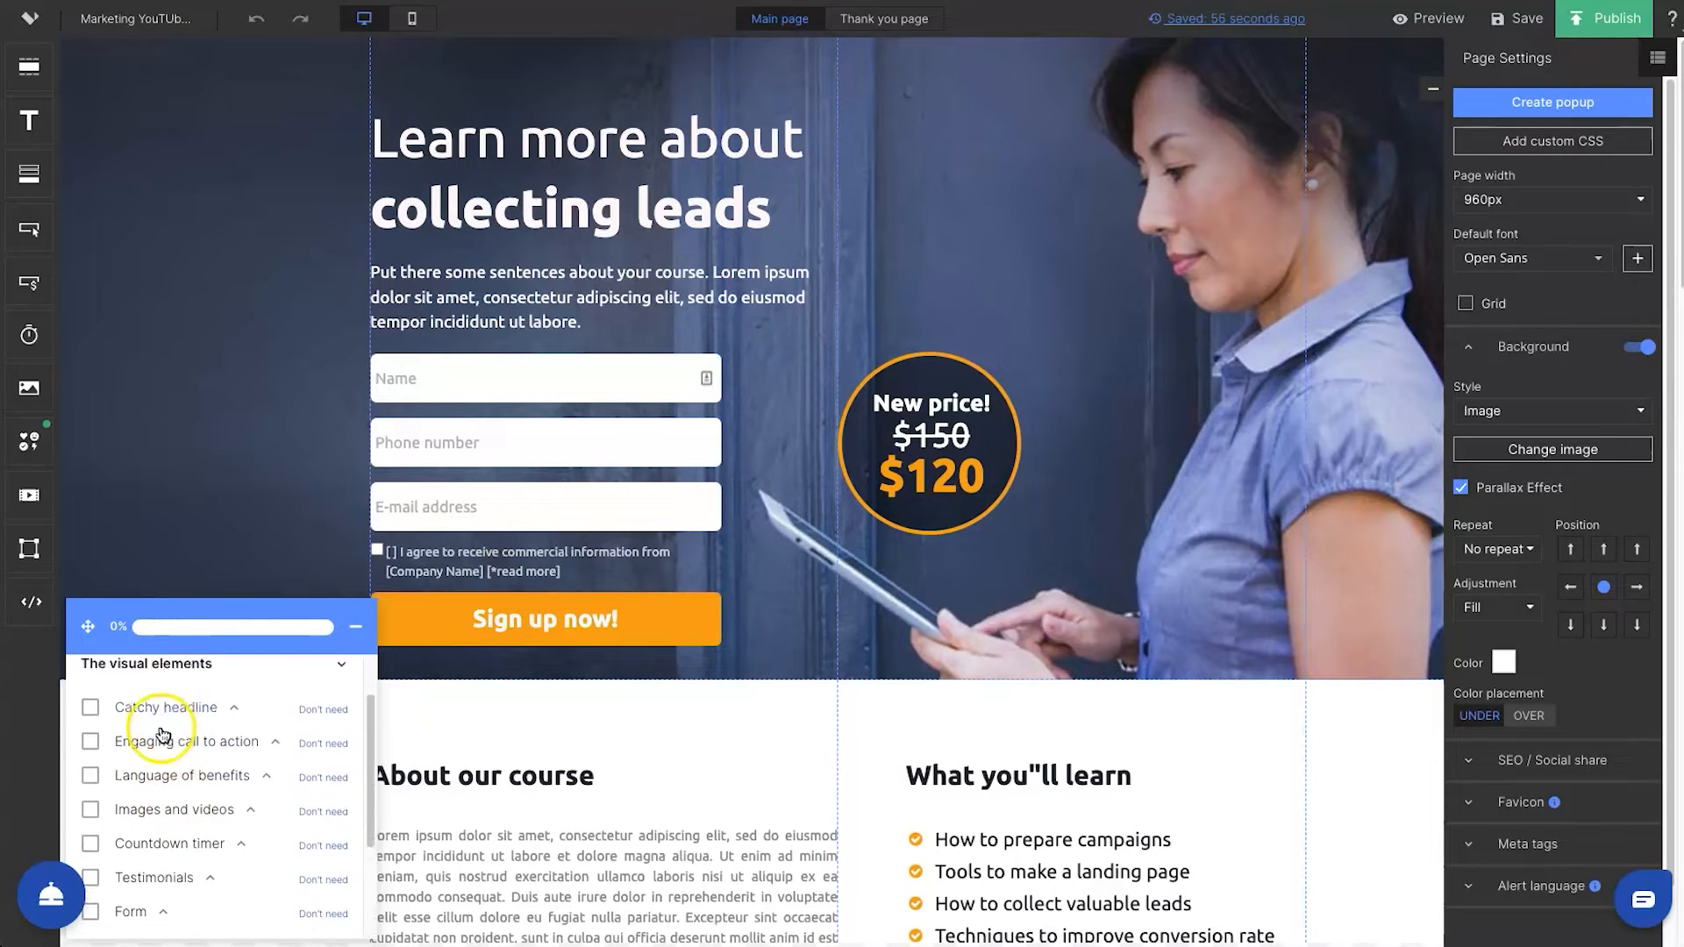
pyautogui.click(354, 634)
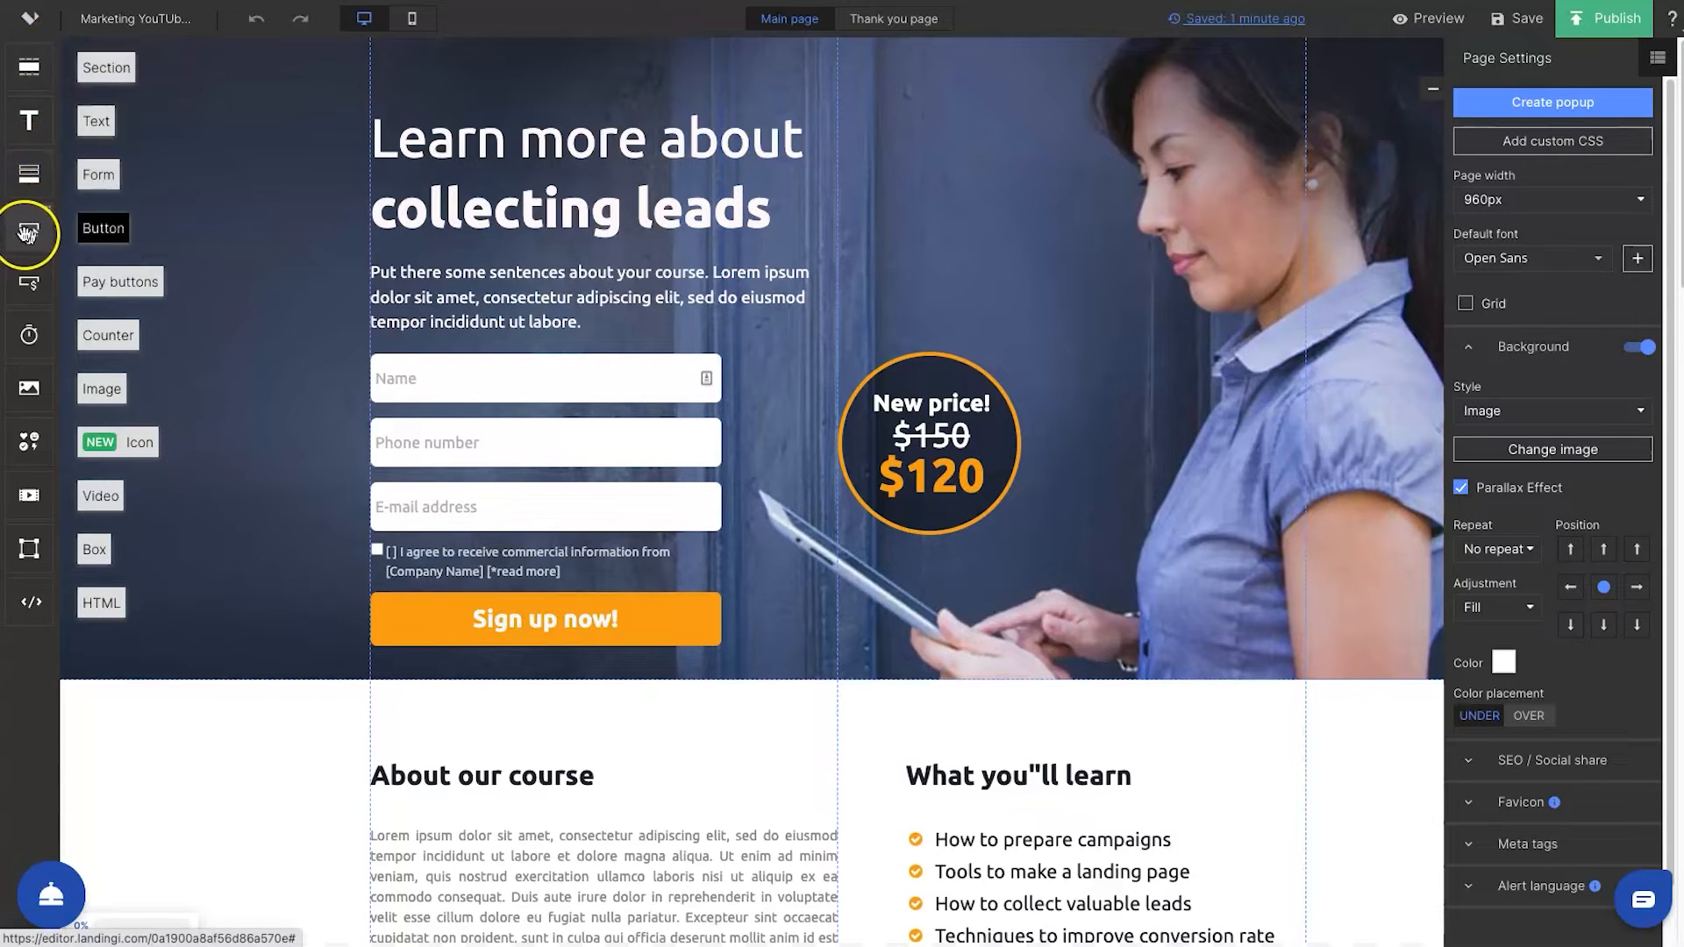
# Look over the available page elements and compare the page's mobile and desktop layouts, ending on desktop
pyautogui.moveTo(29, 282)
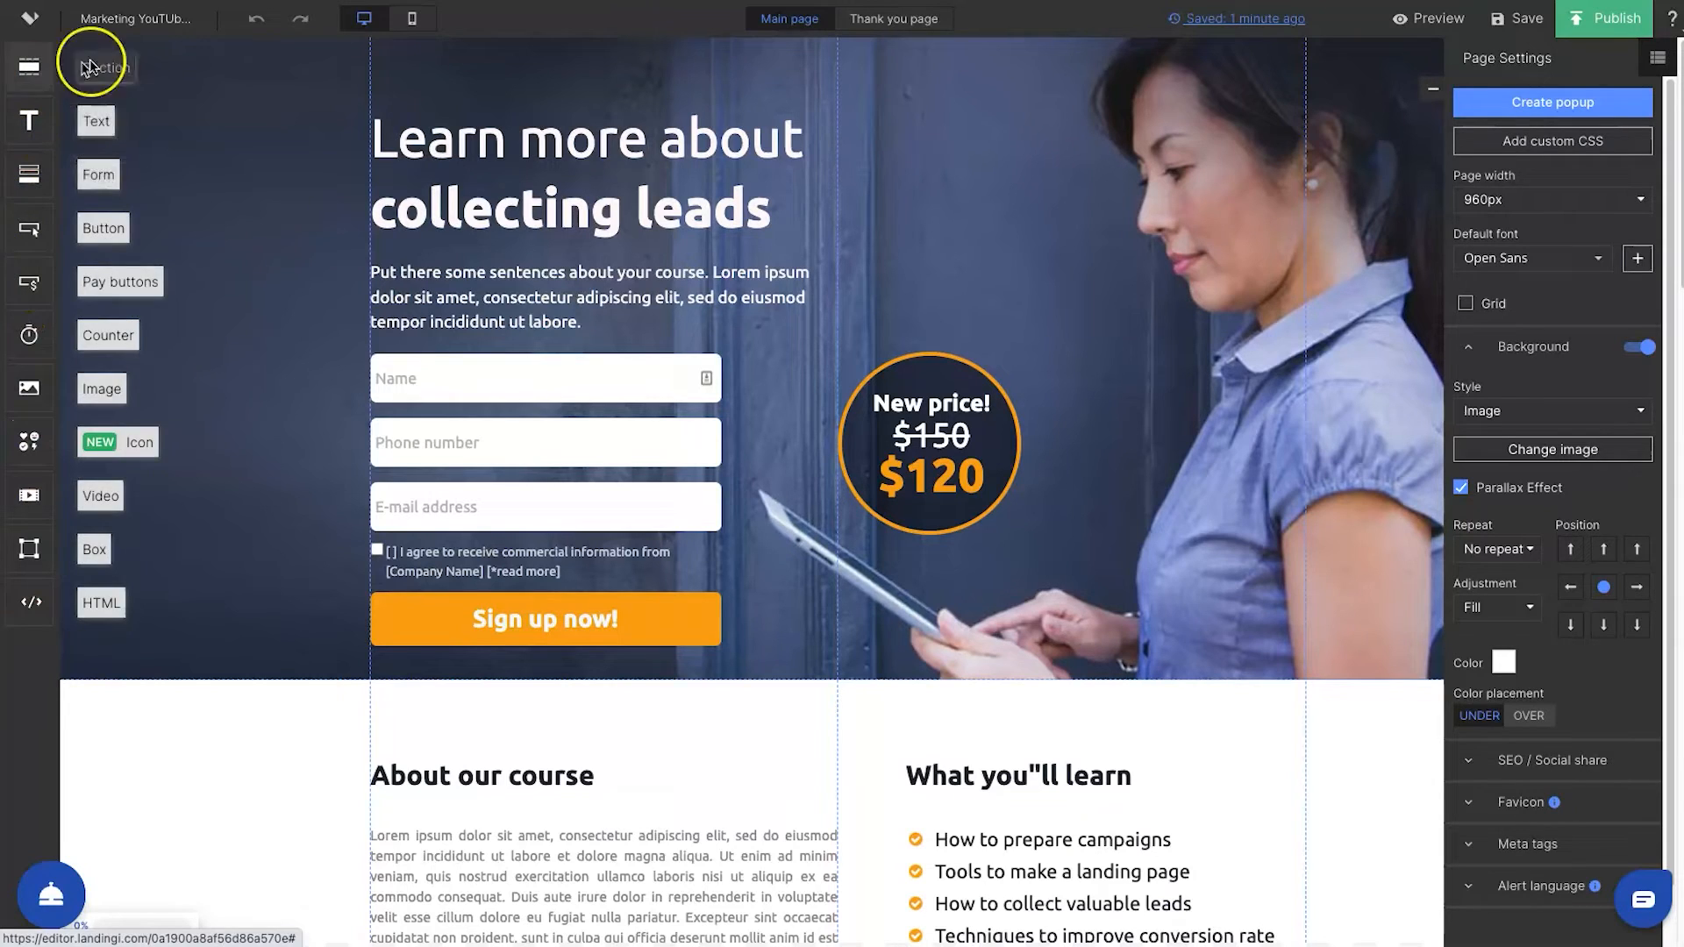
pyautogui.moveTo(352, 29)
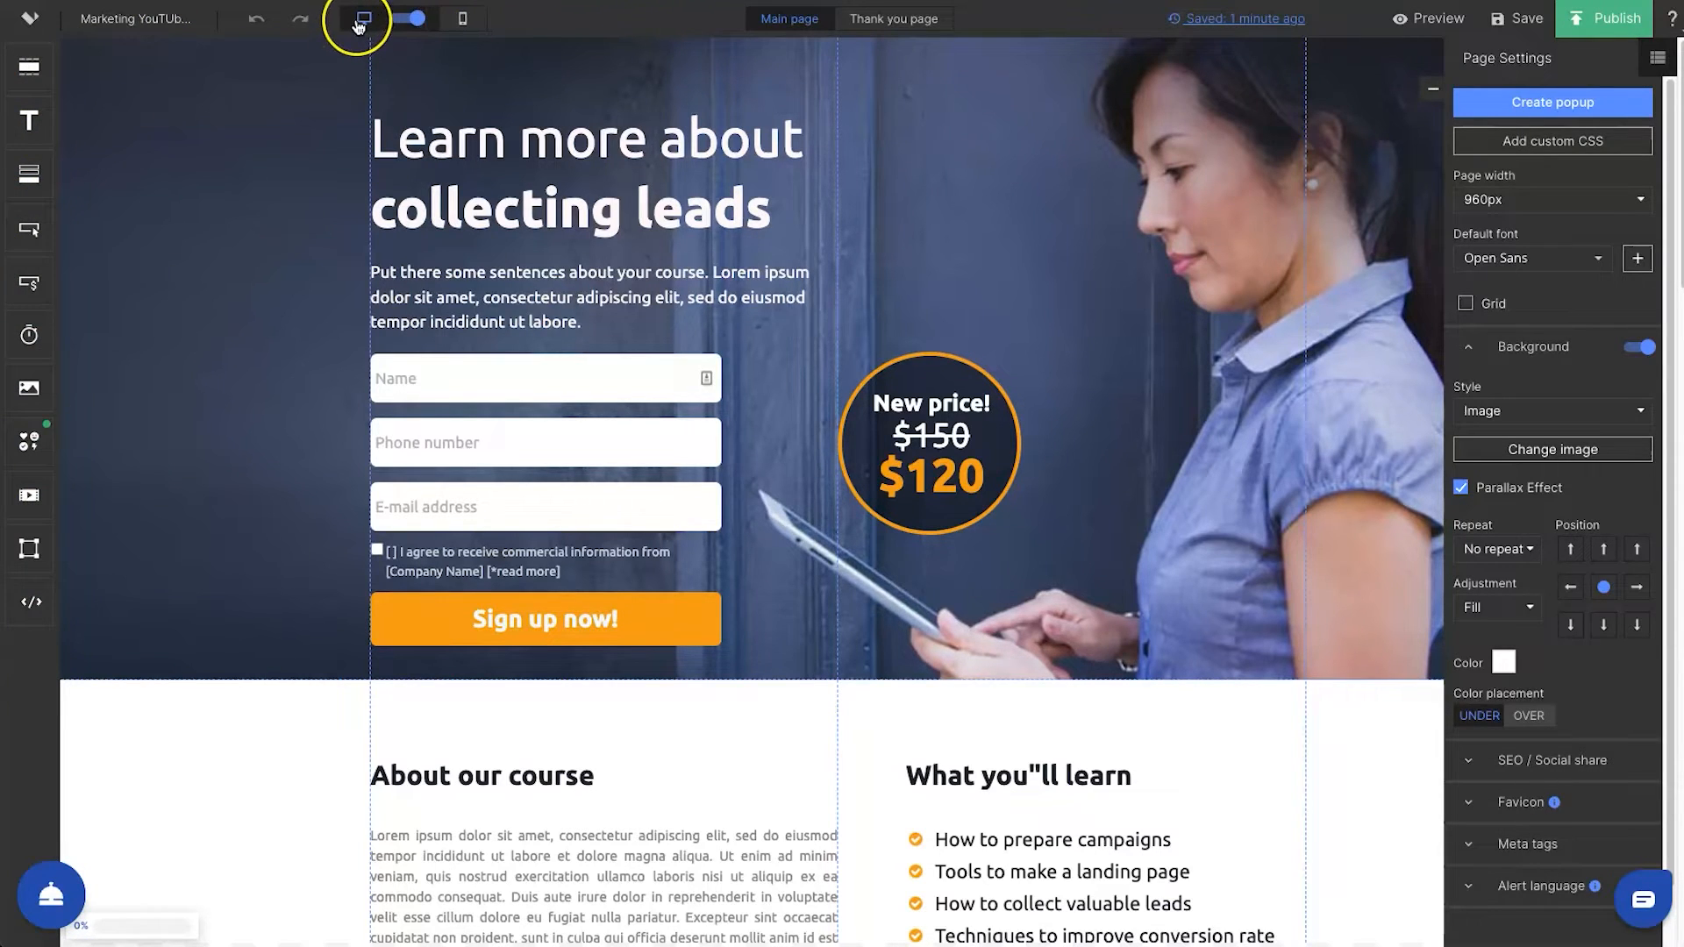
pyautogui.click(421, 26)
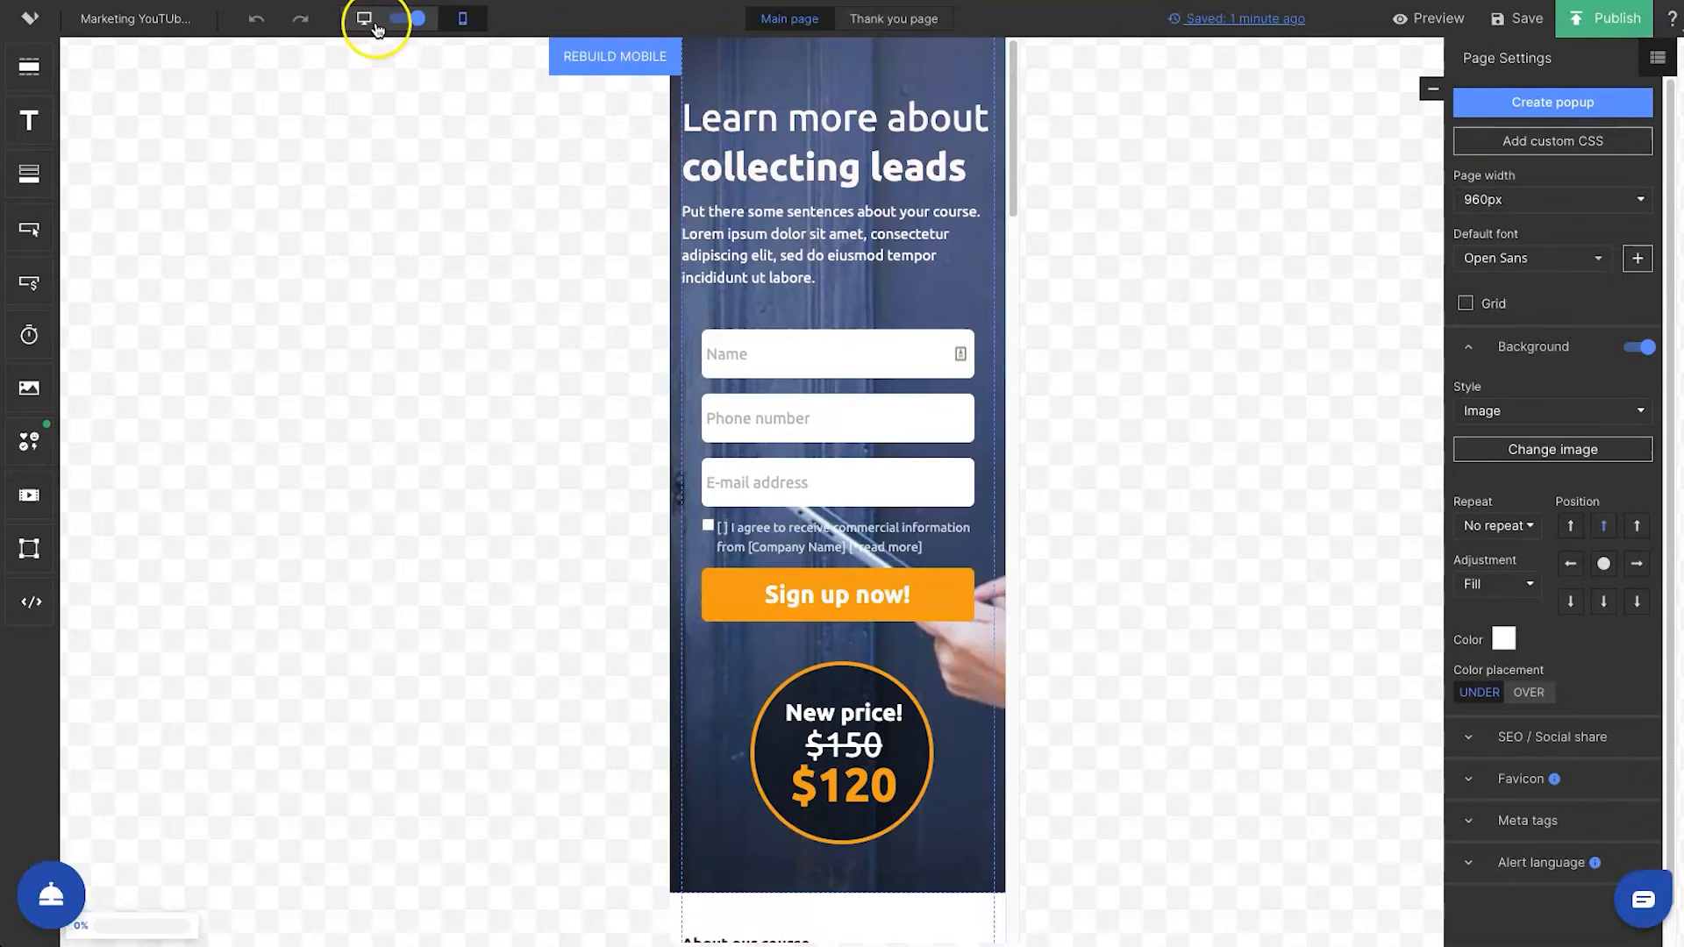
pyautogui.click(374, 26)
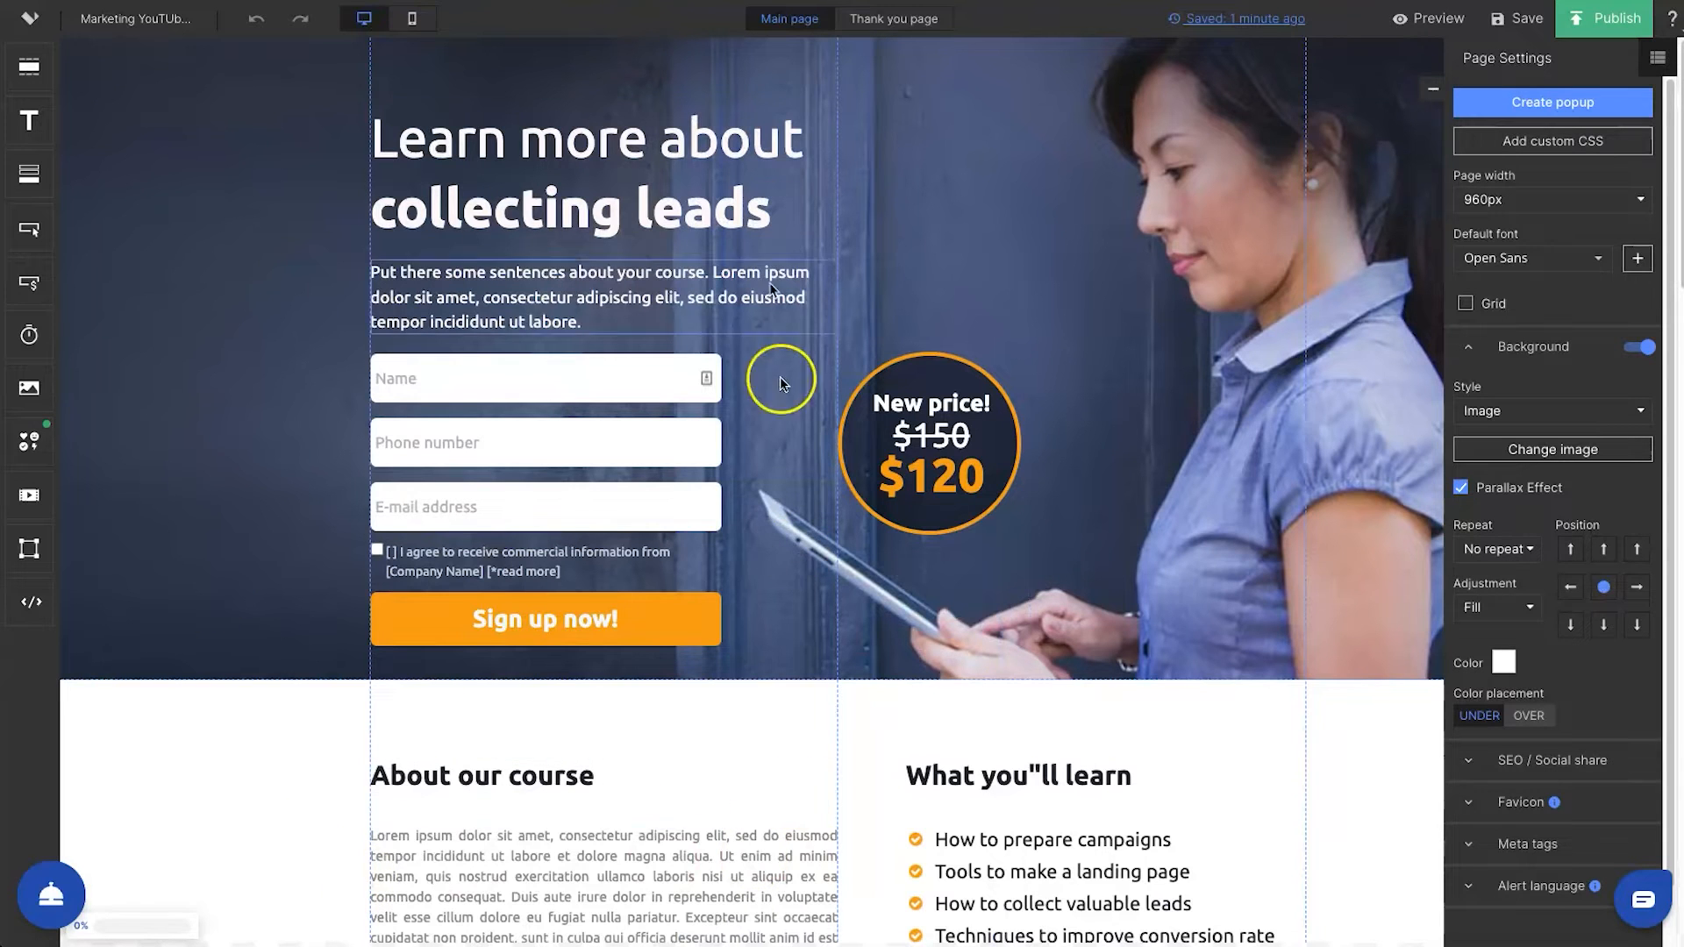
pyautogui.click(410, 21)
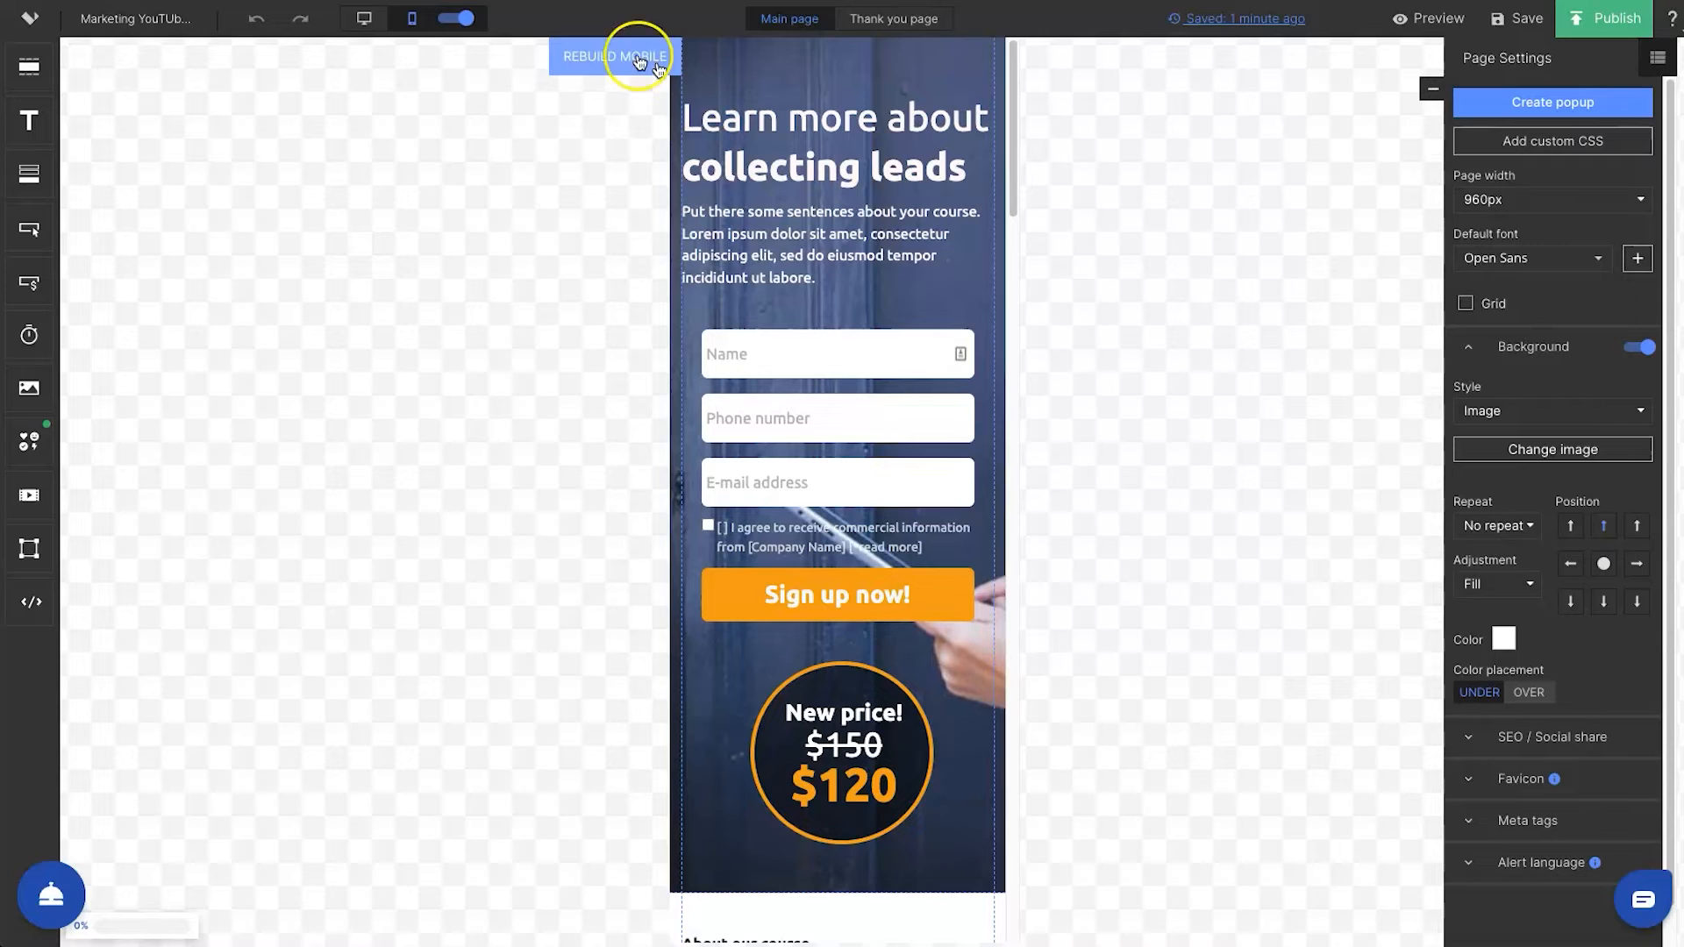
pyautogui.click(361, 23)
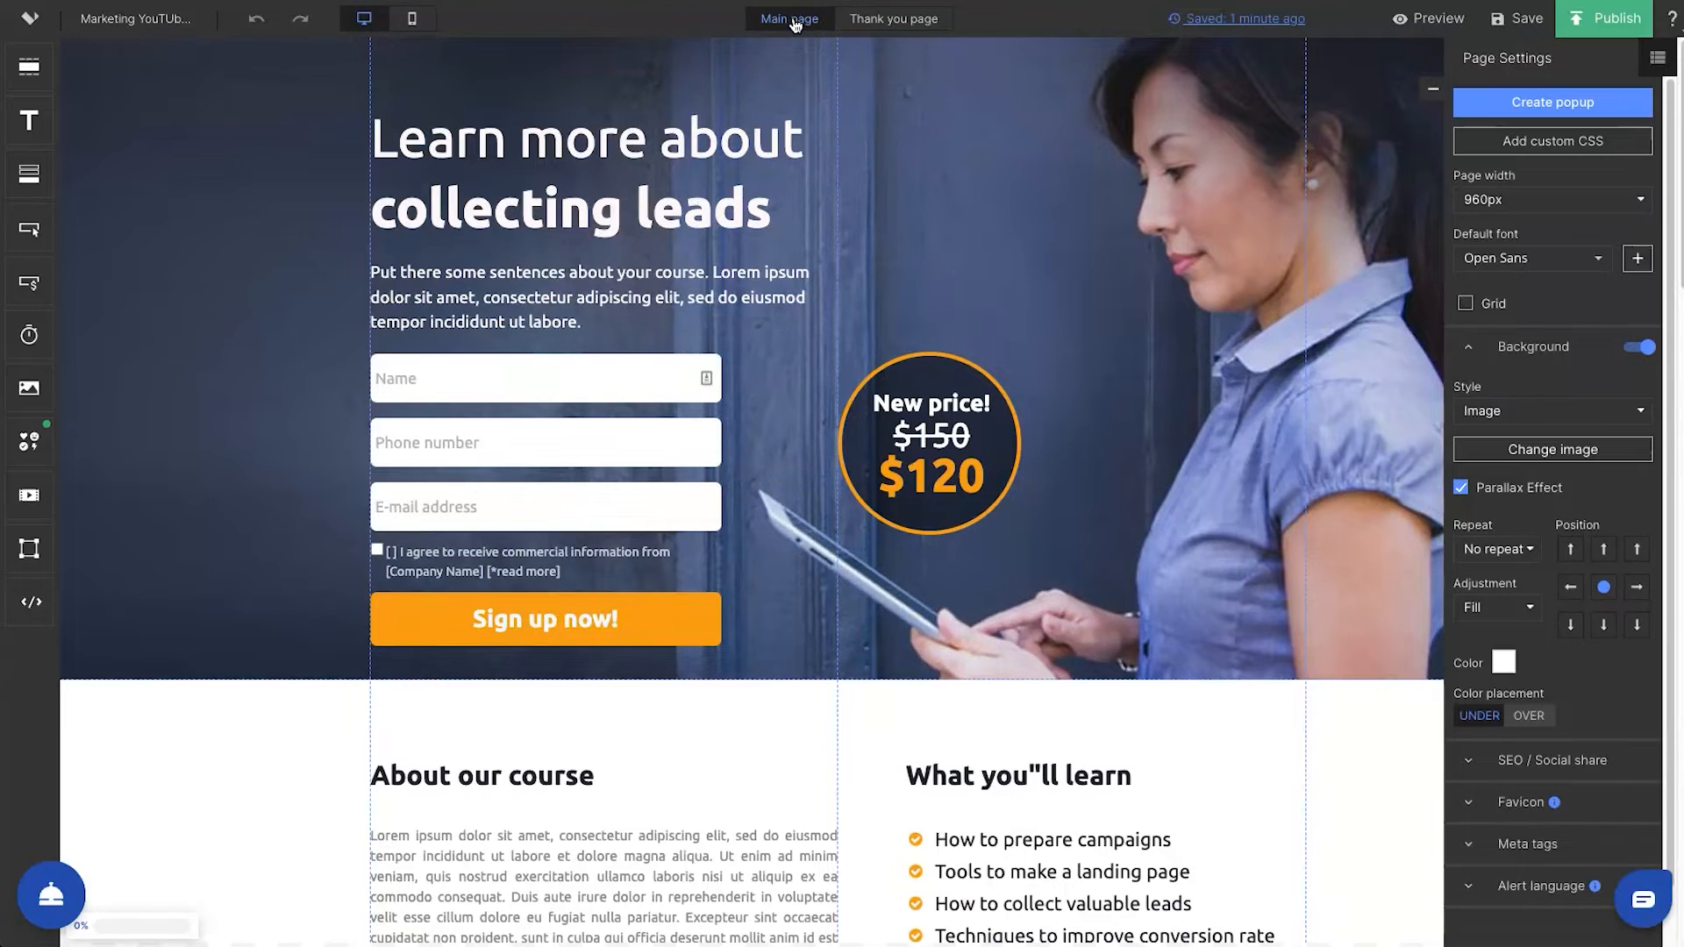
# Compare the Thank you page with the Main page, ending on the Main page
pyautogui.click(856, 24)
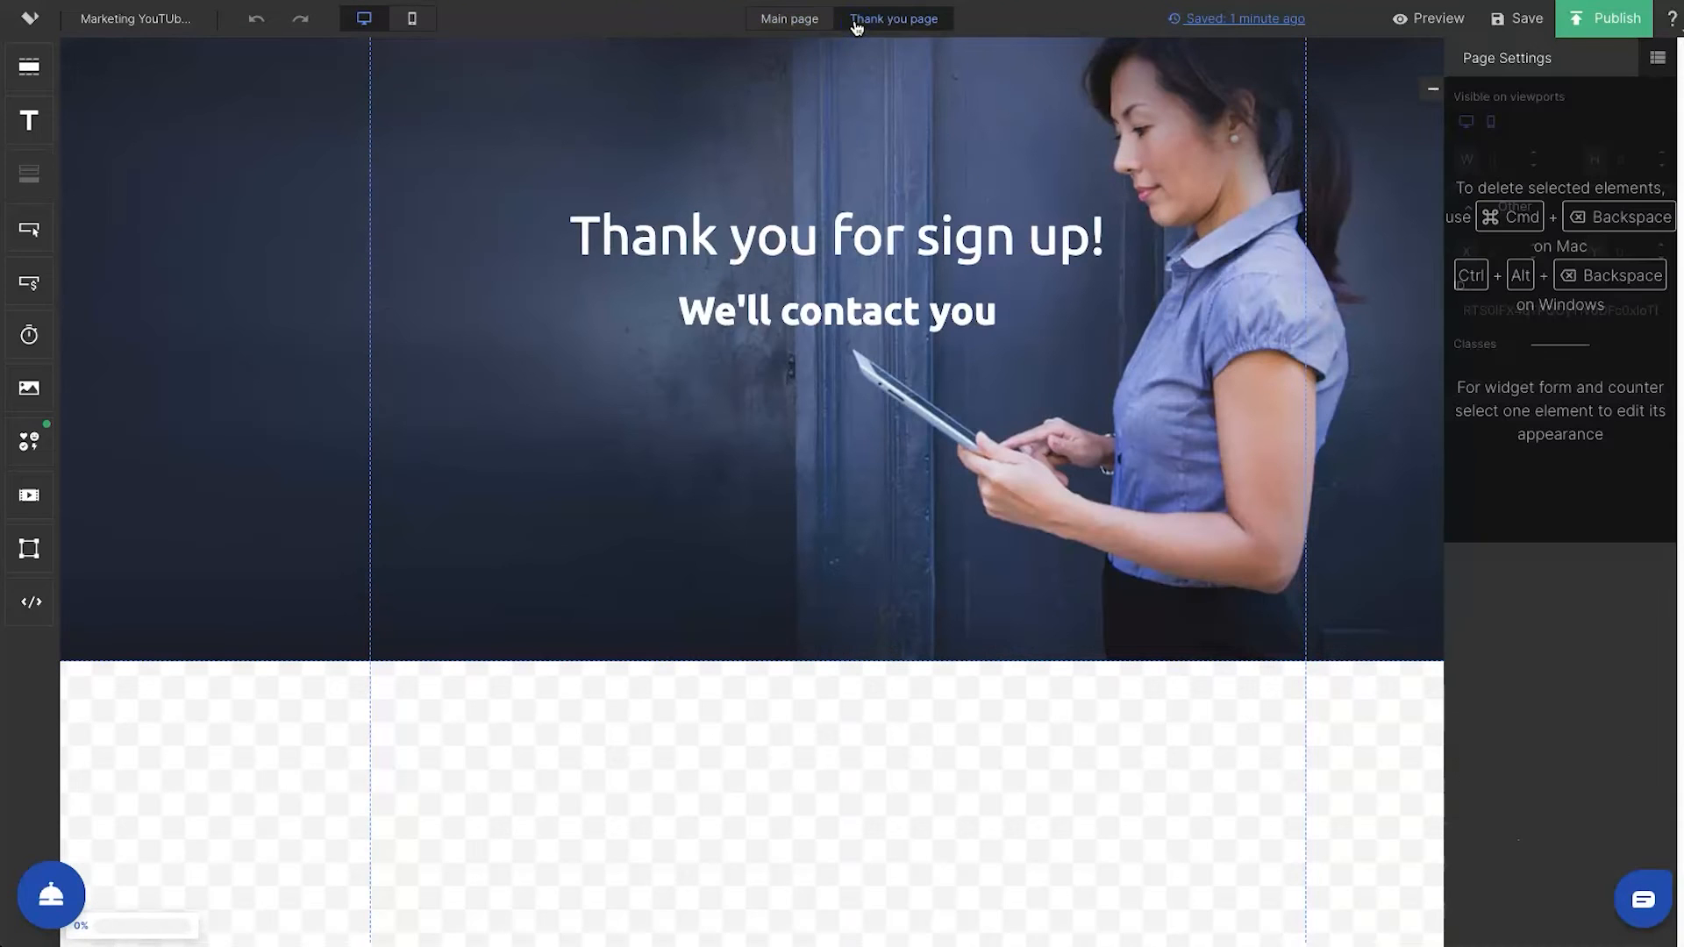
pyautogui.click(803, 25)
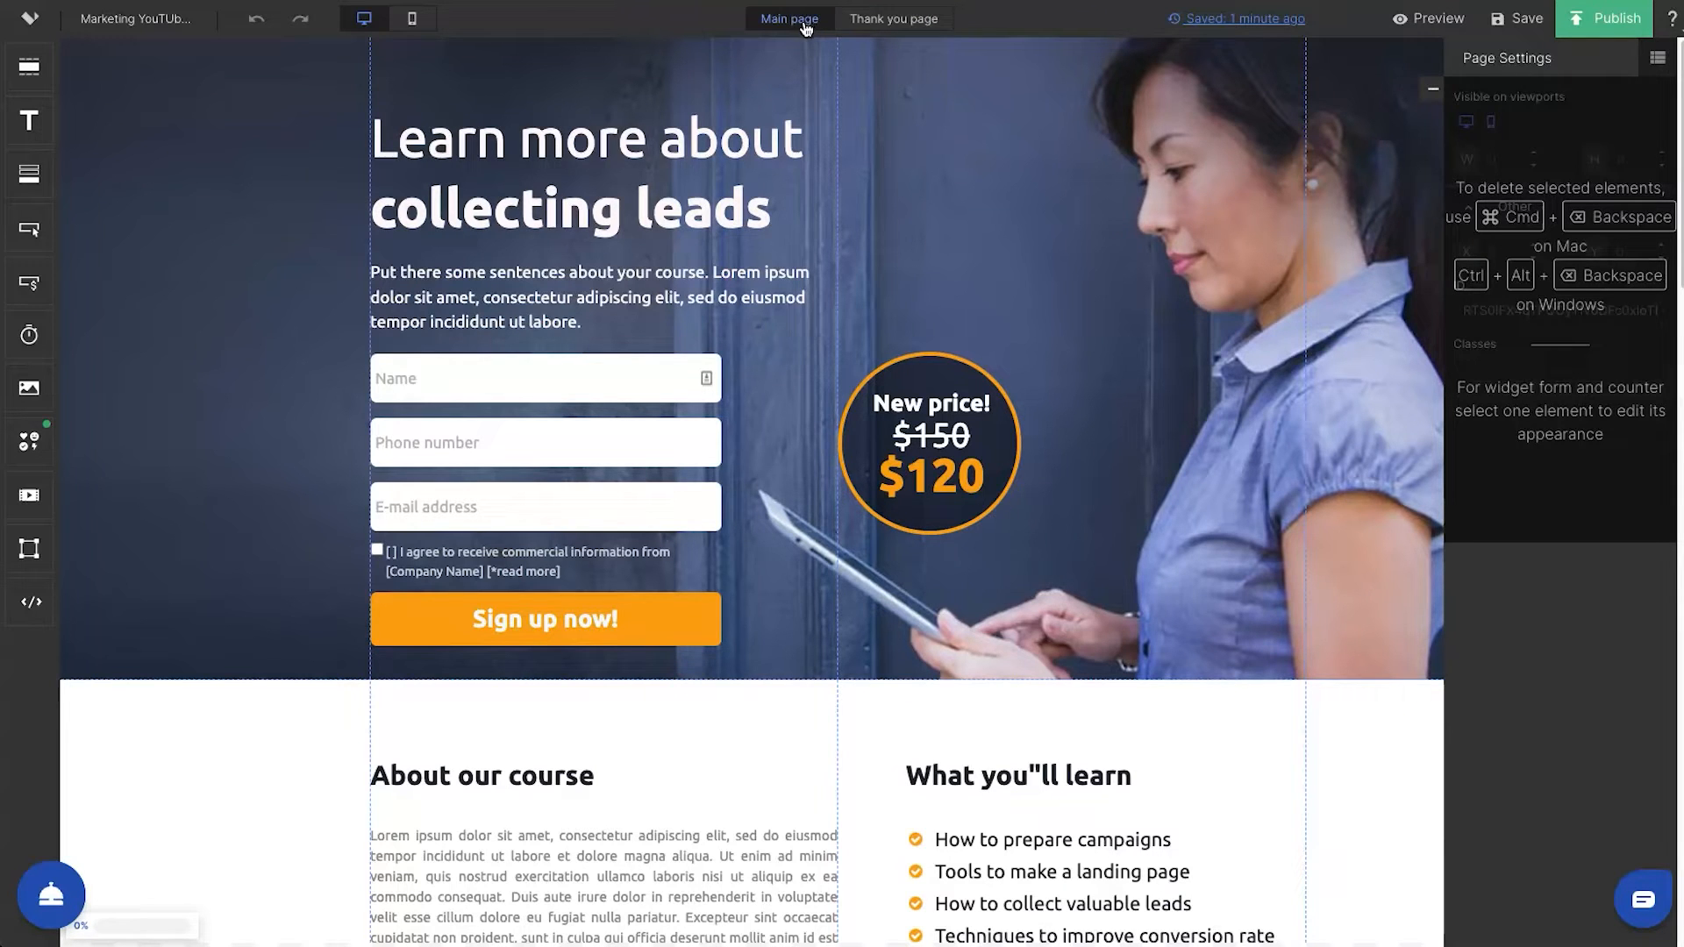
pyautogui.click(857, 20)
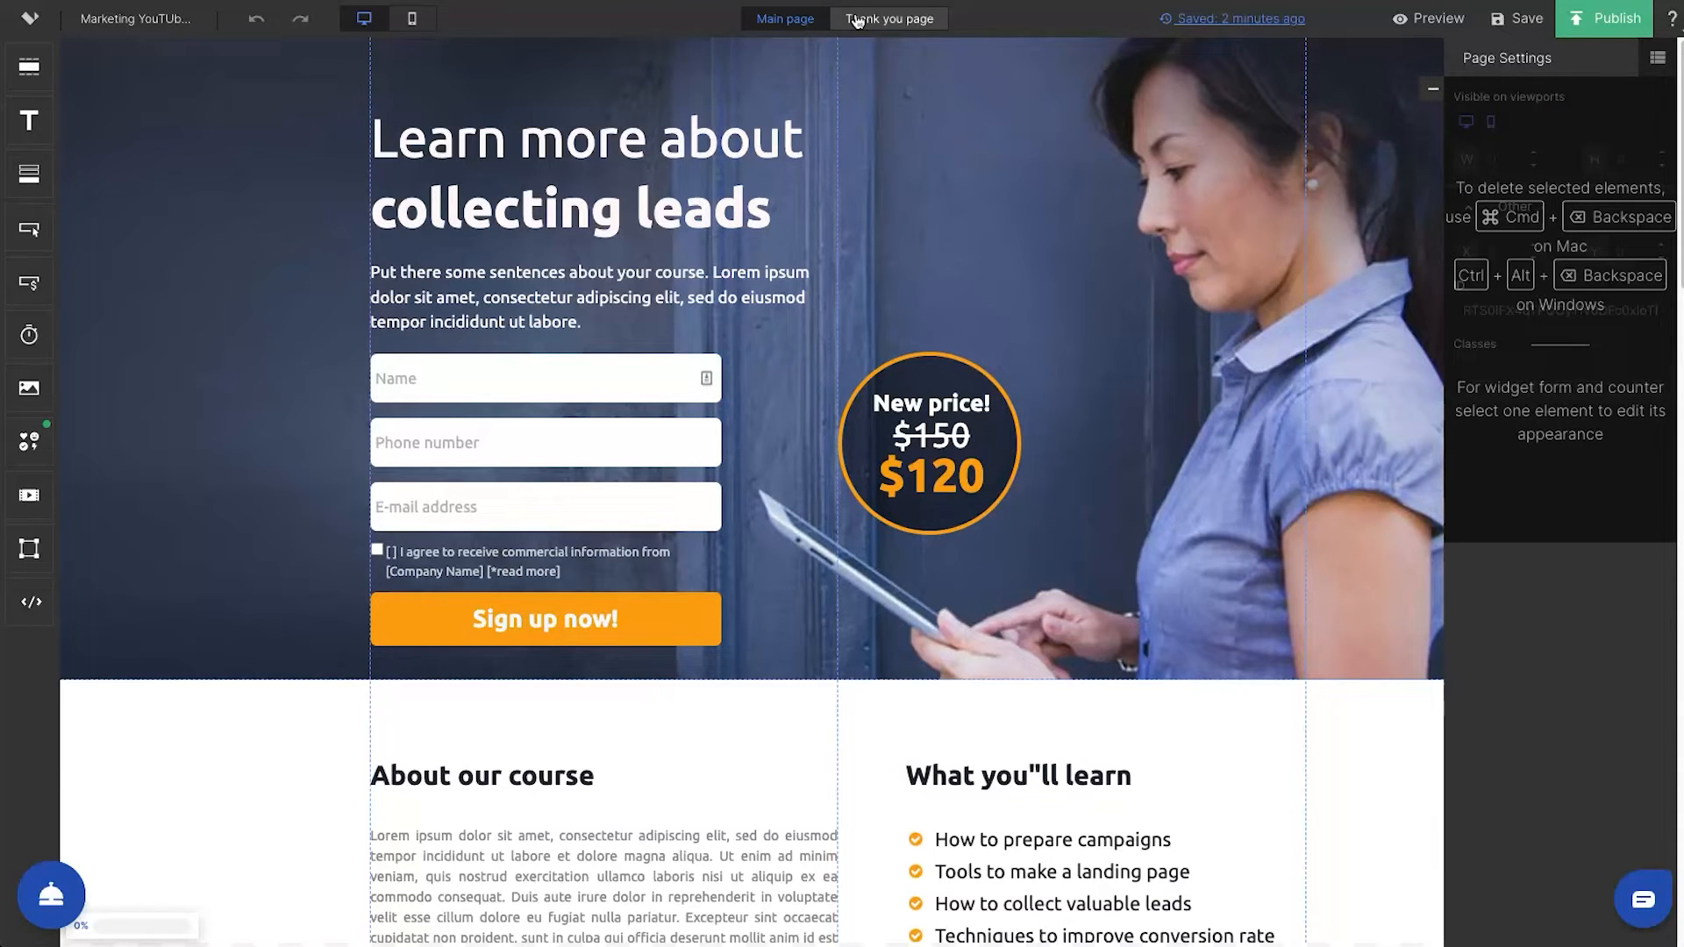
pyautogui.click(857, 21)
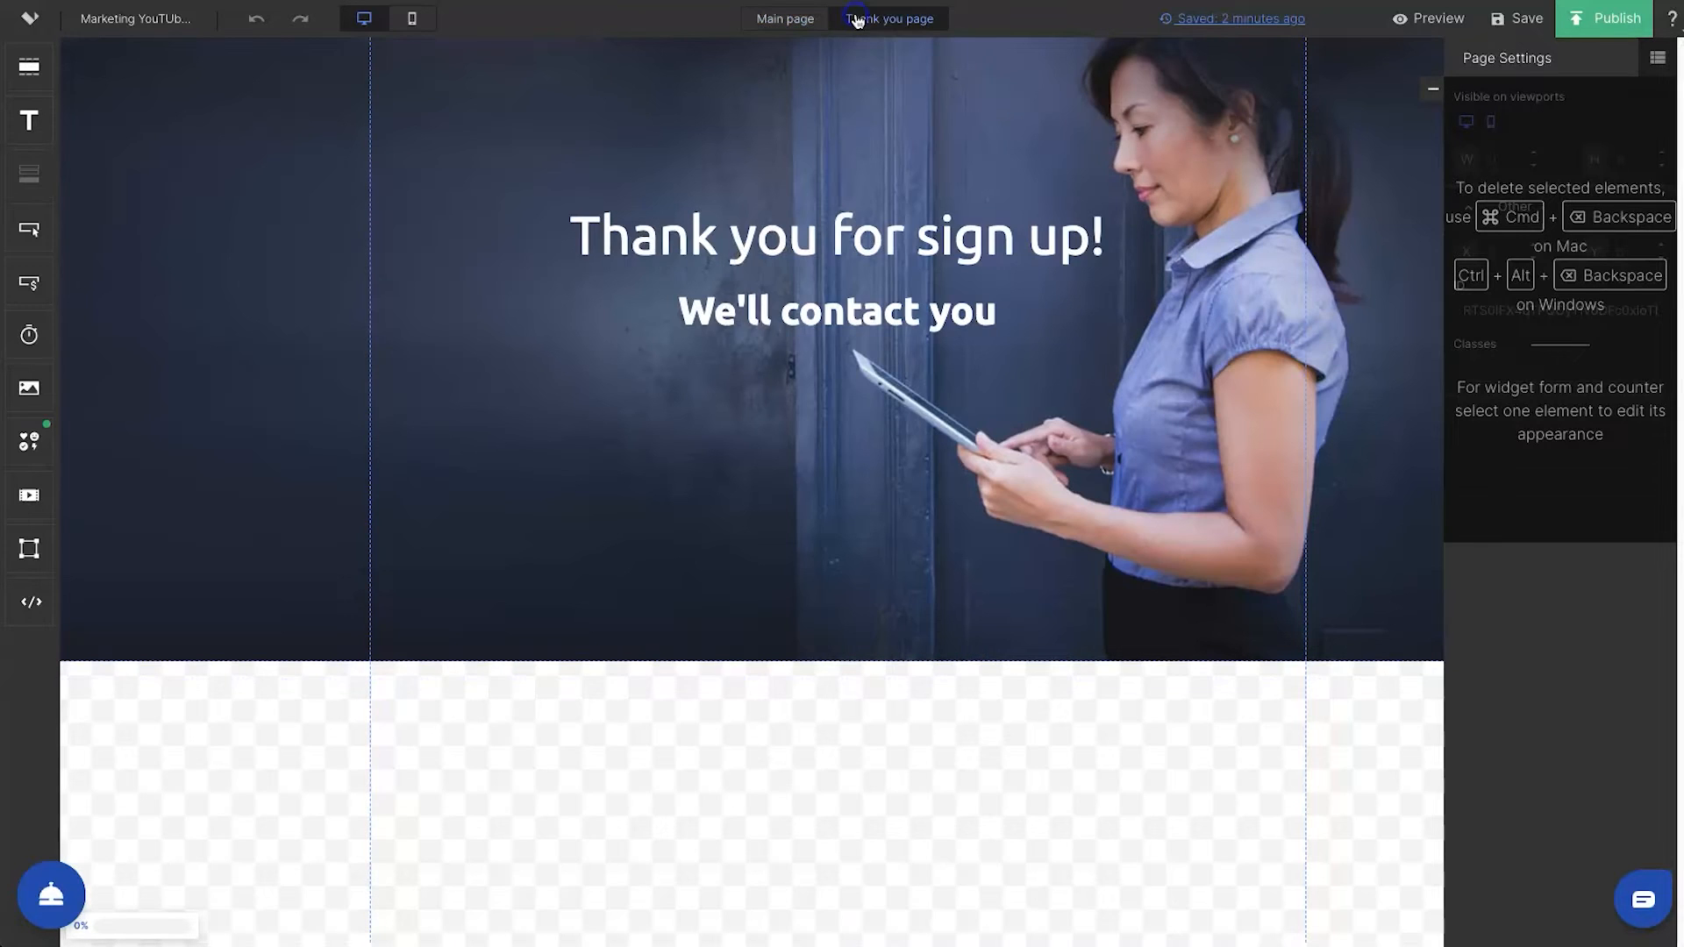
pyautogui.click(785, 19)
pyautogui.click(871, 21)
pyautogui.click(814, 20)
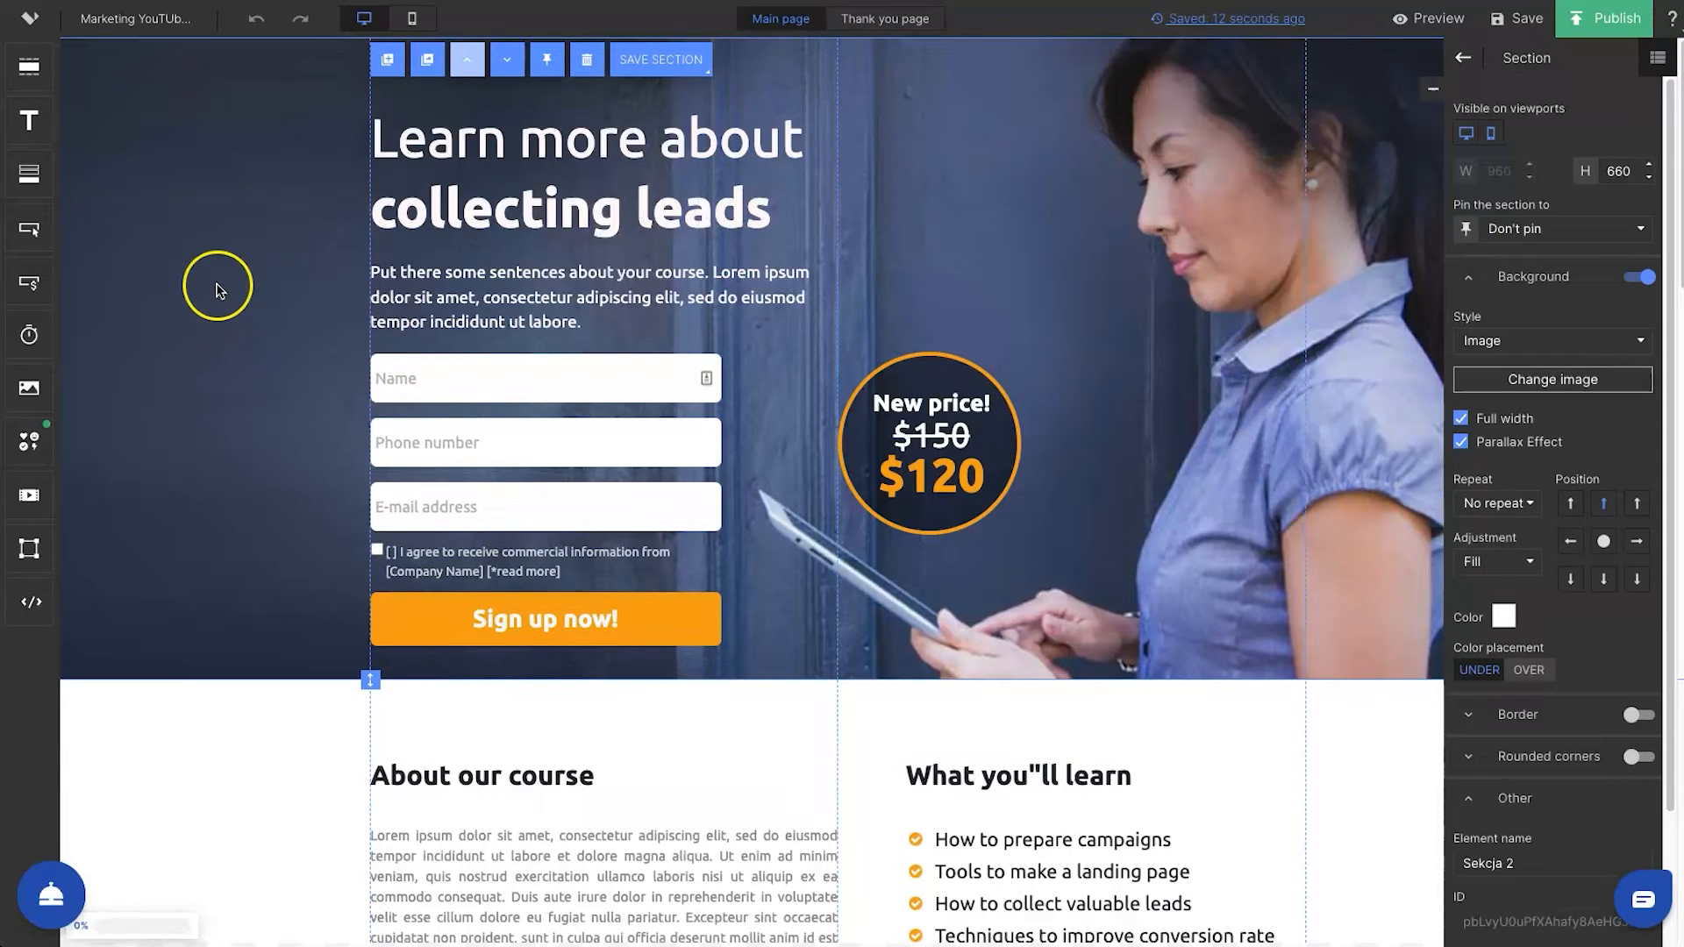
# Examine the page settings, including the SEO / Social share, Favicon, Meta tags and Alert language sections
pyautogui.click(1463, 61)
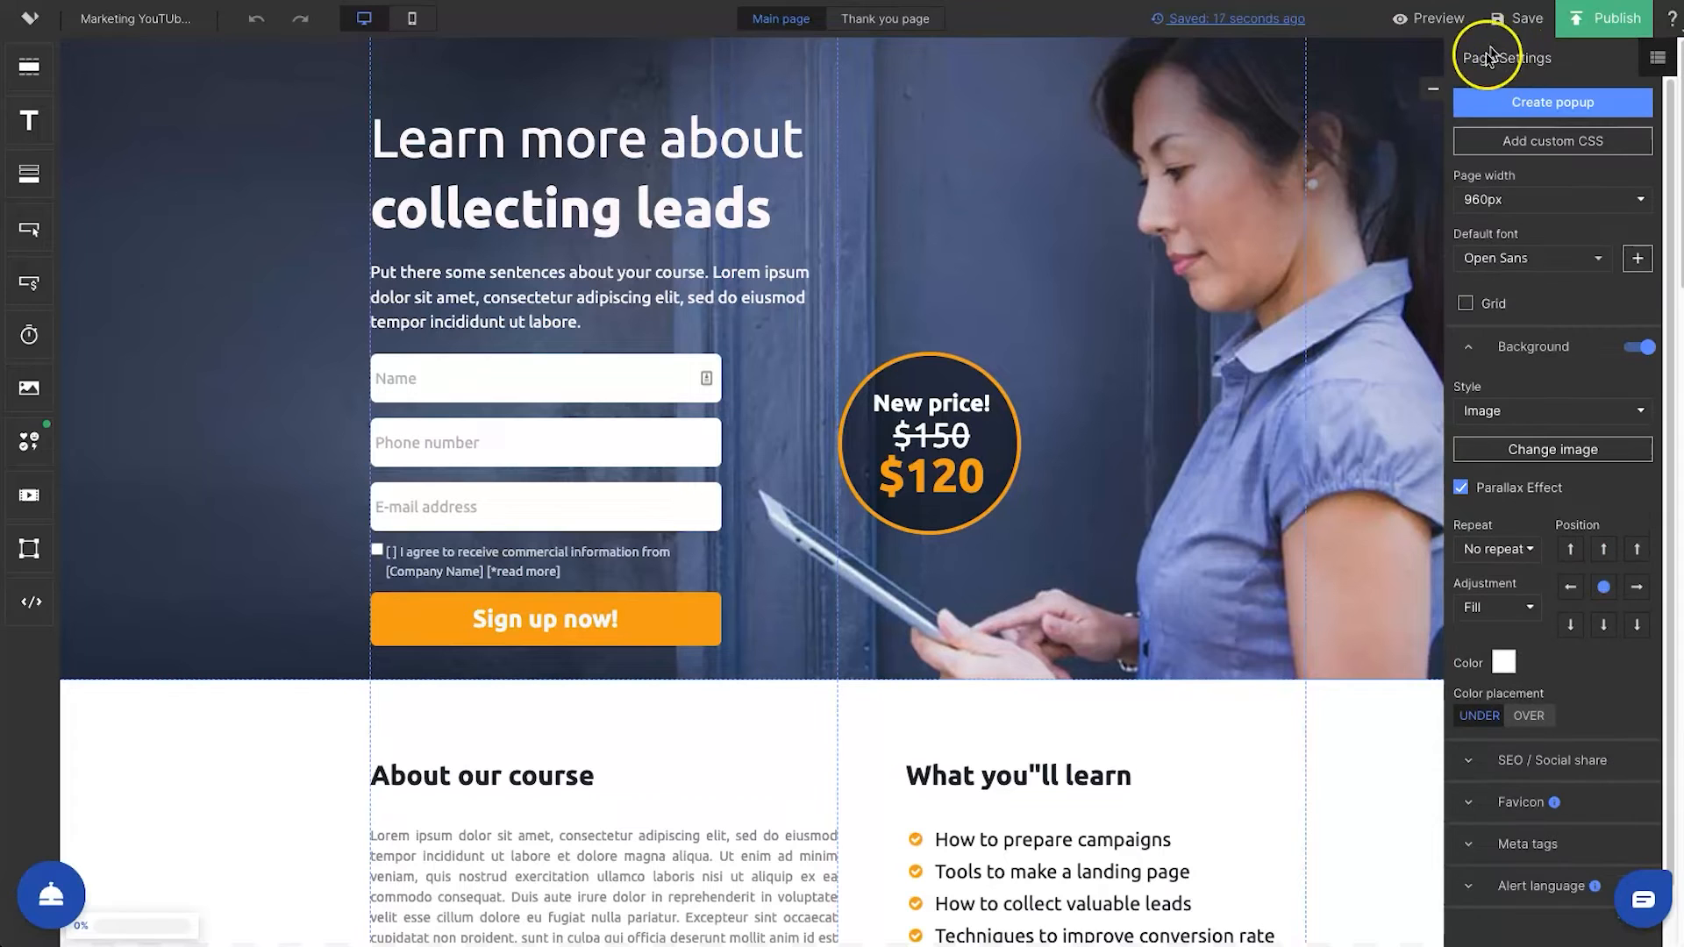
pyautogui.click(1493, 756)
pyautogui.scroll(-3, 1518, 772)
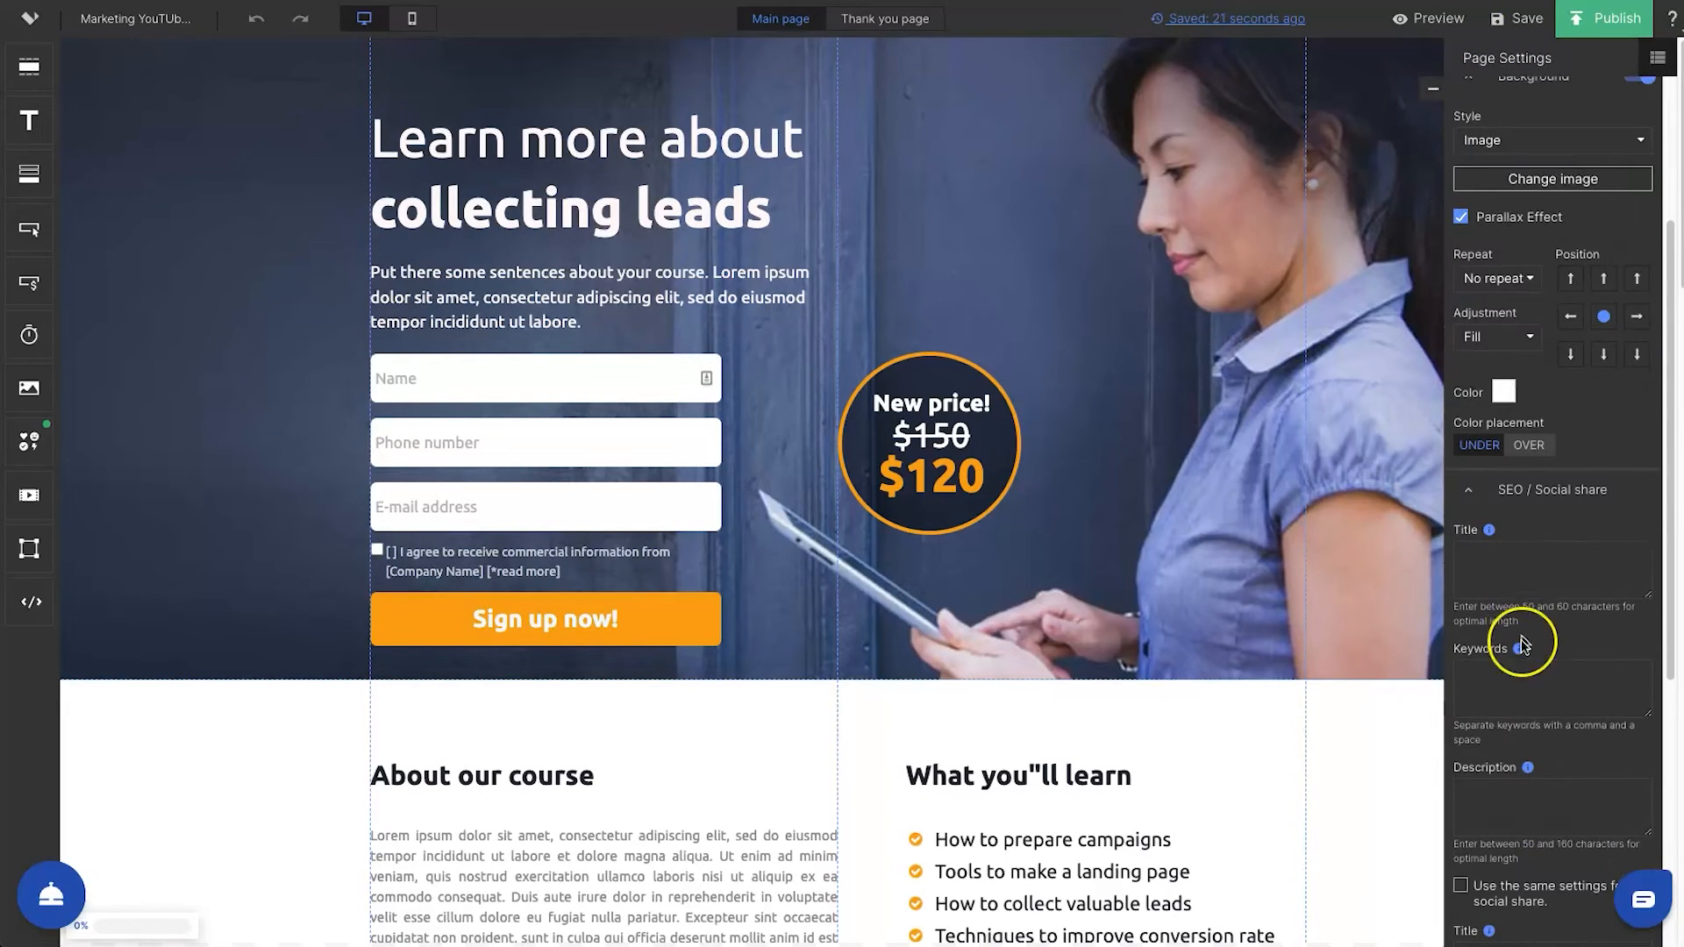
pyautogui.scroll(-1, 1507, 847)
pyautogui.scroll(-4, 1507, 847)
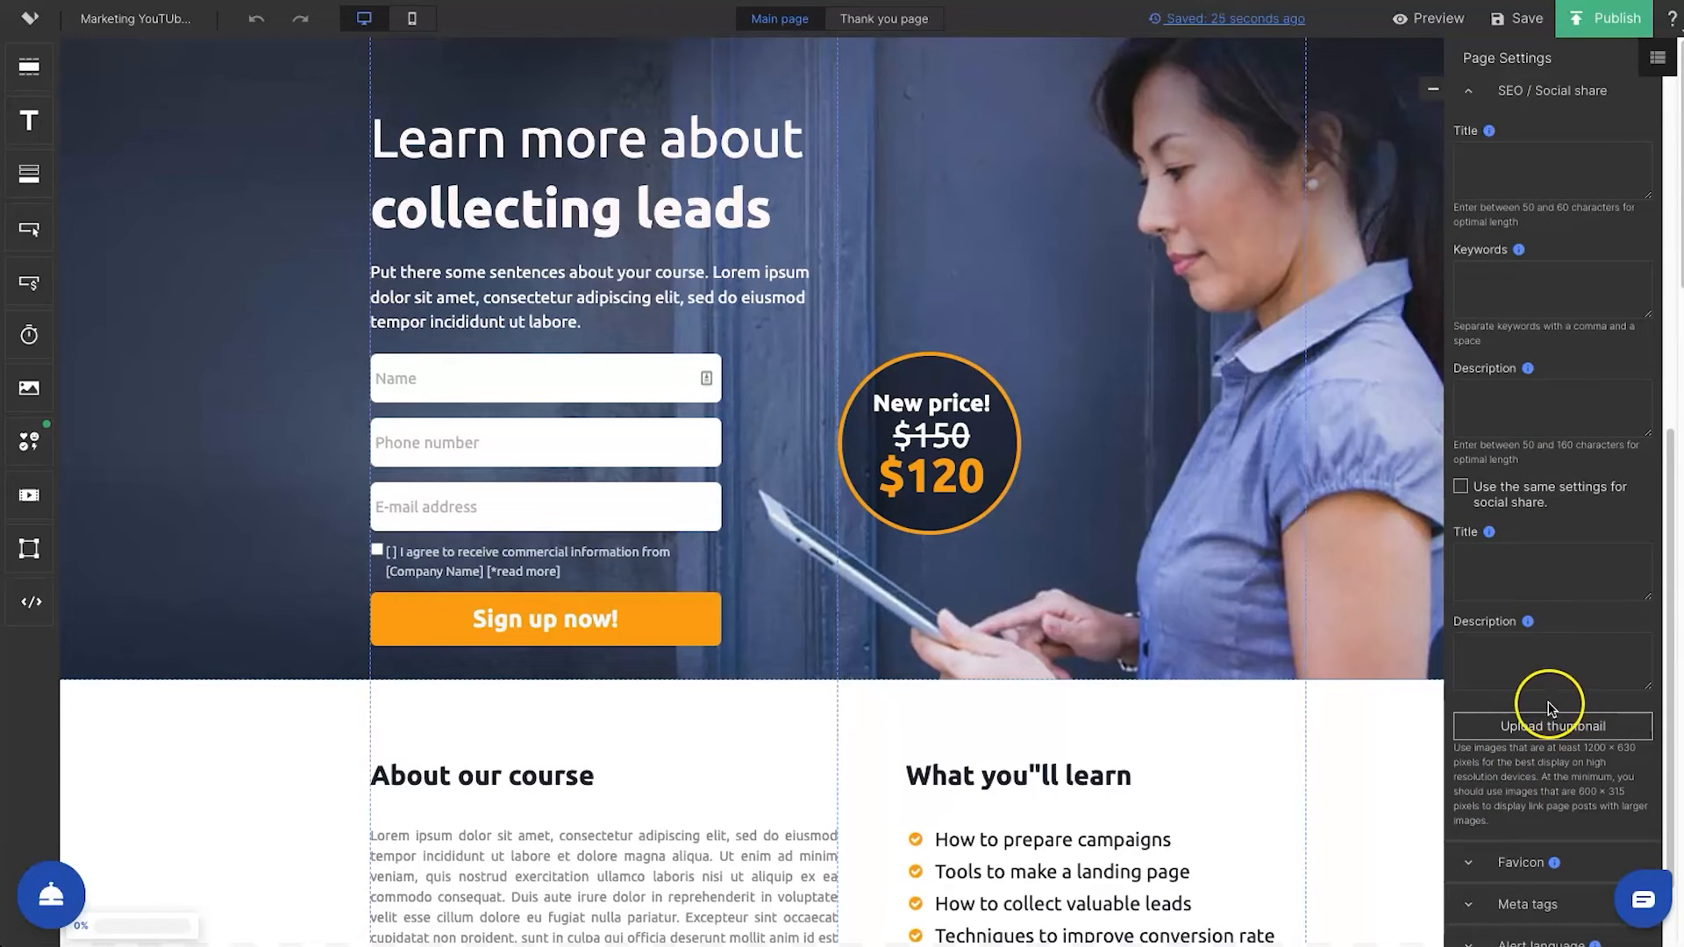
pyautogui.scroll(-1, 1549, 706)
pyautogui.click(1523, 800)
pyautogui.scroll(-2, 1517, 794)
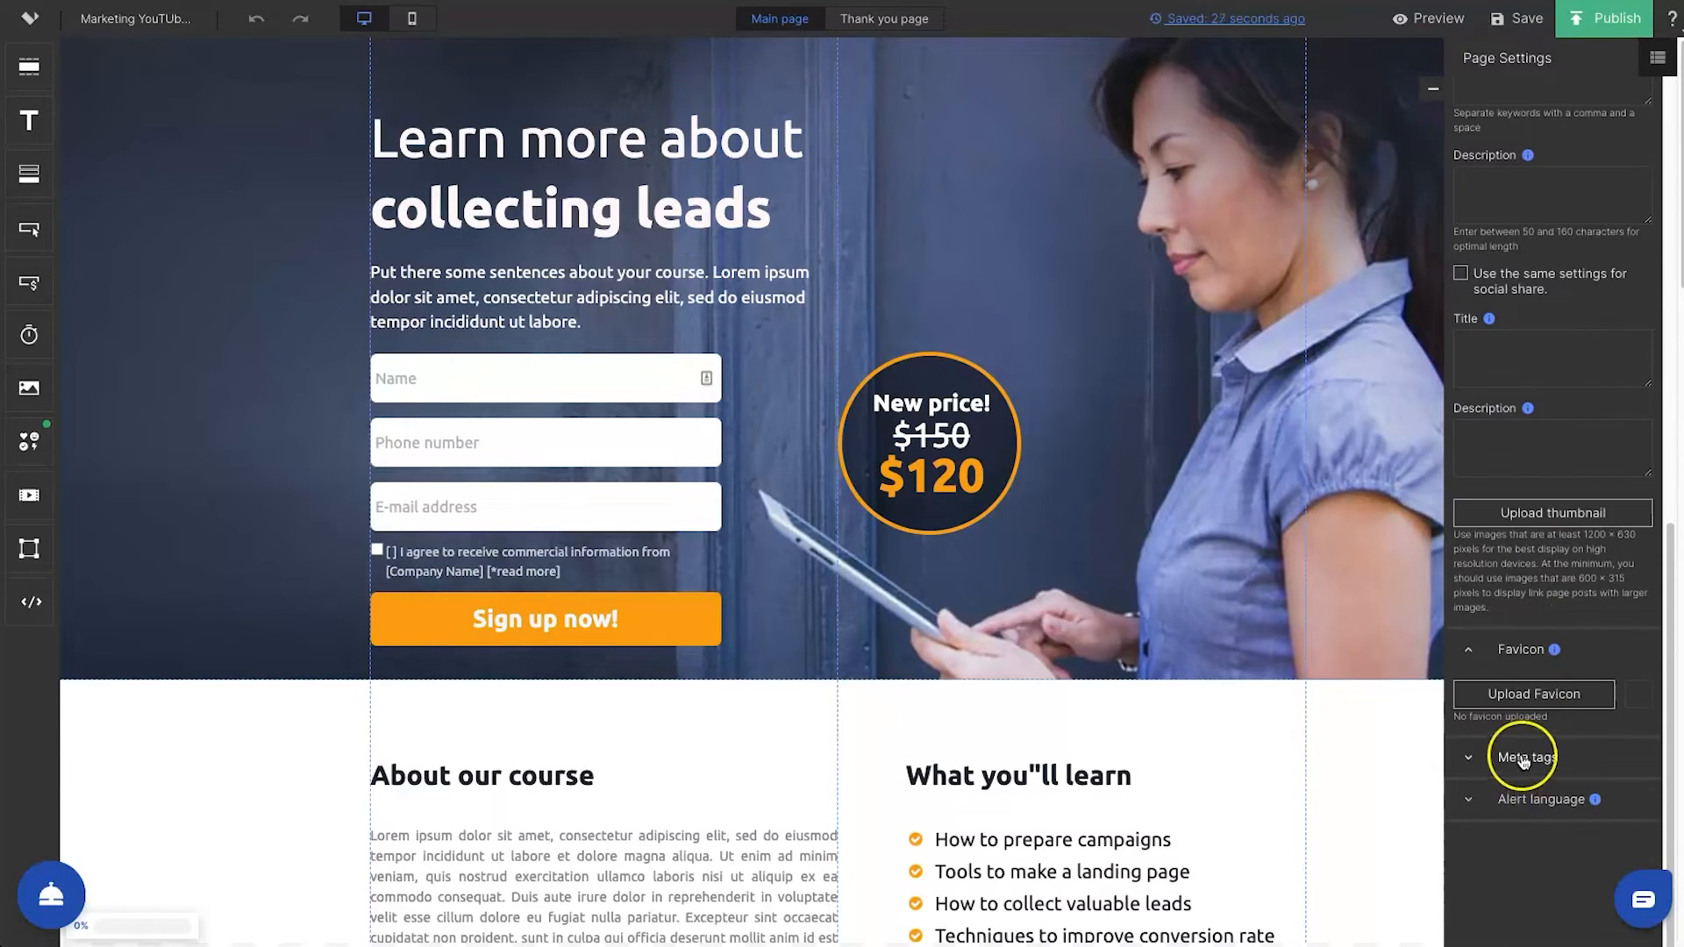
pyautogui.click(1524, 761)
pyautogui.click(1508, 802)
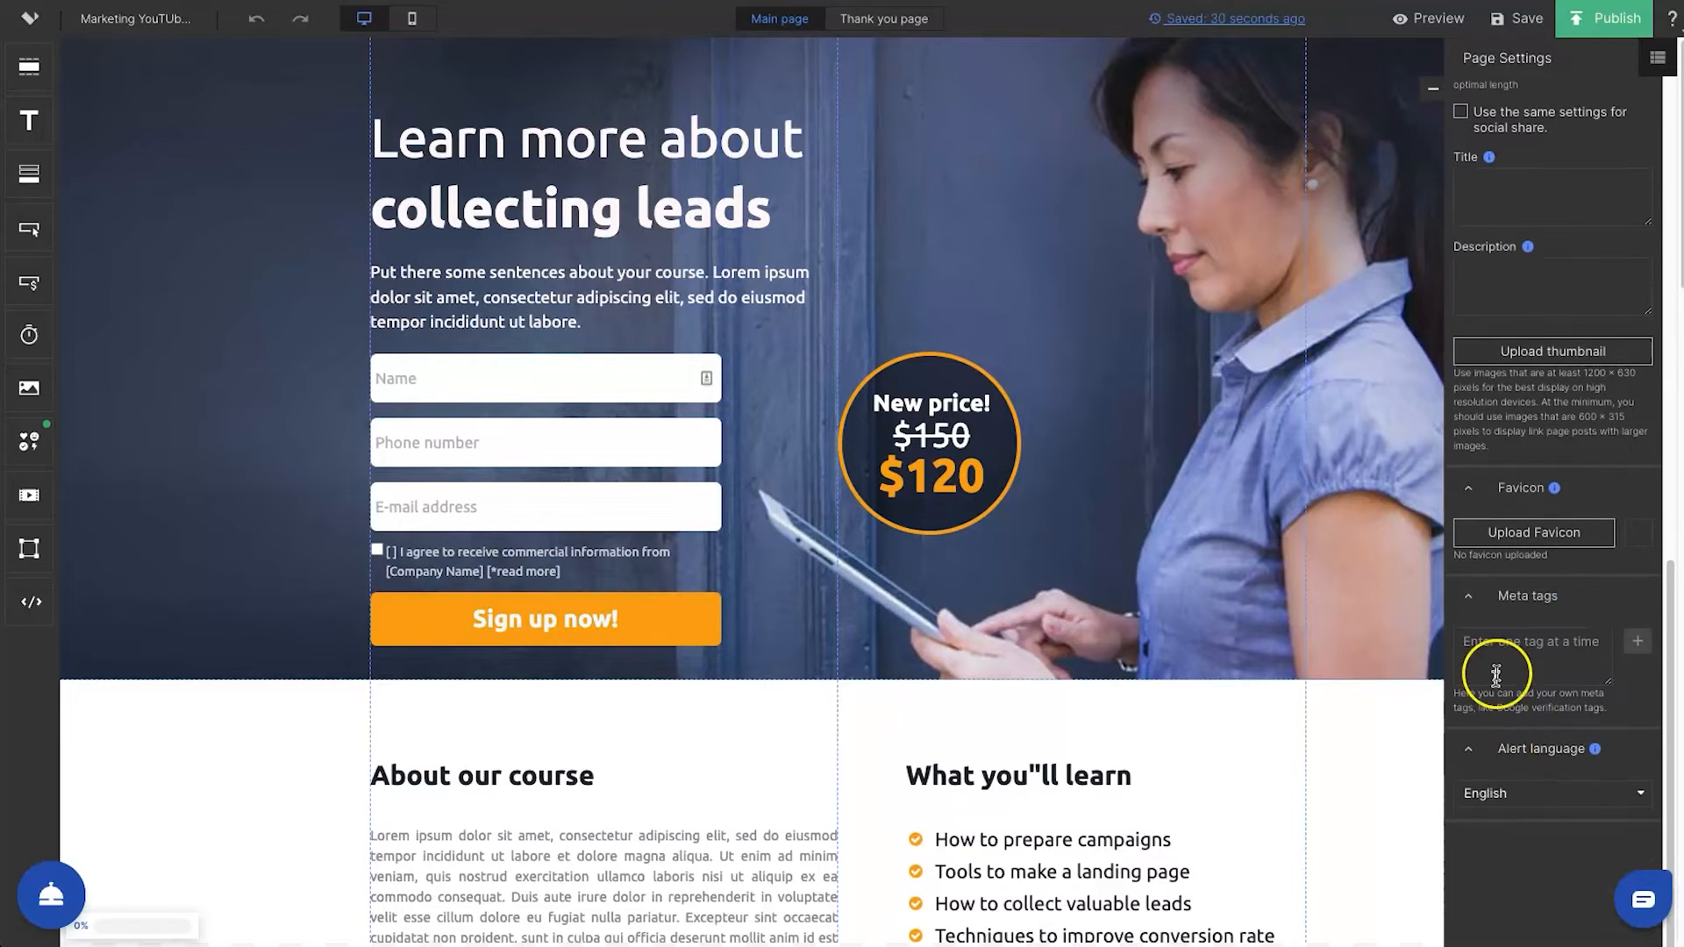
pyautogui.scroll(5, 1496, 674)
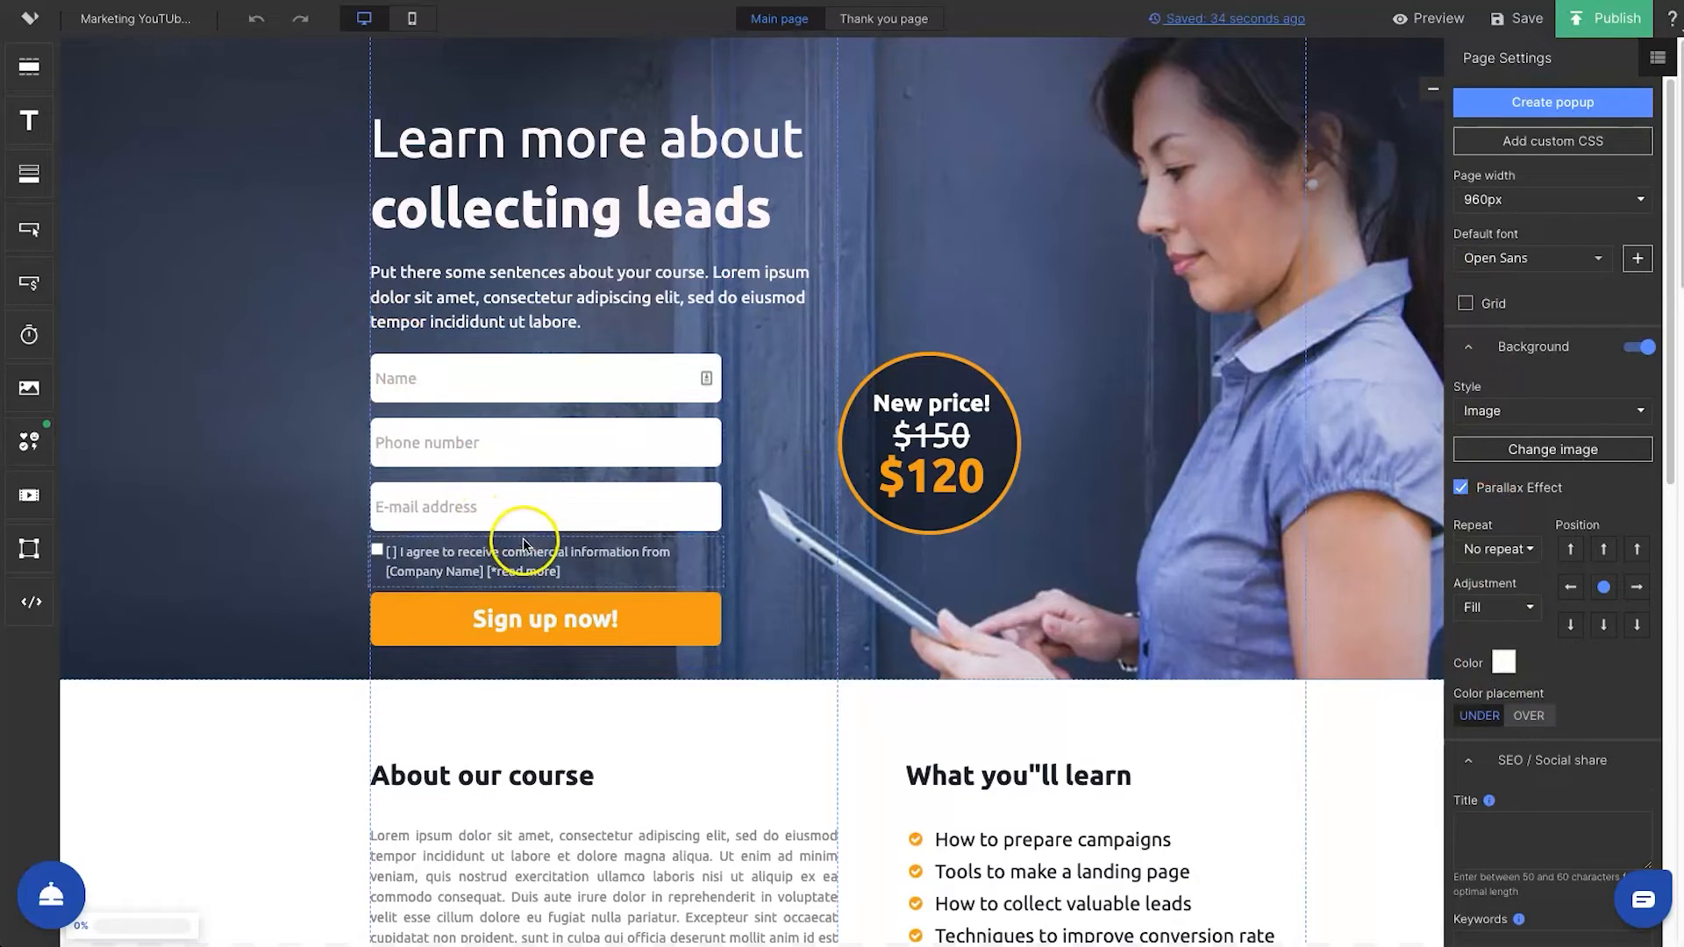
# Set the sign-up form's action after submission to Redirect to any URL
pyautogui.click(605, 624)
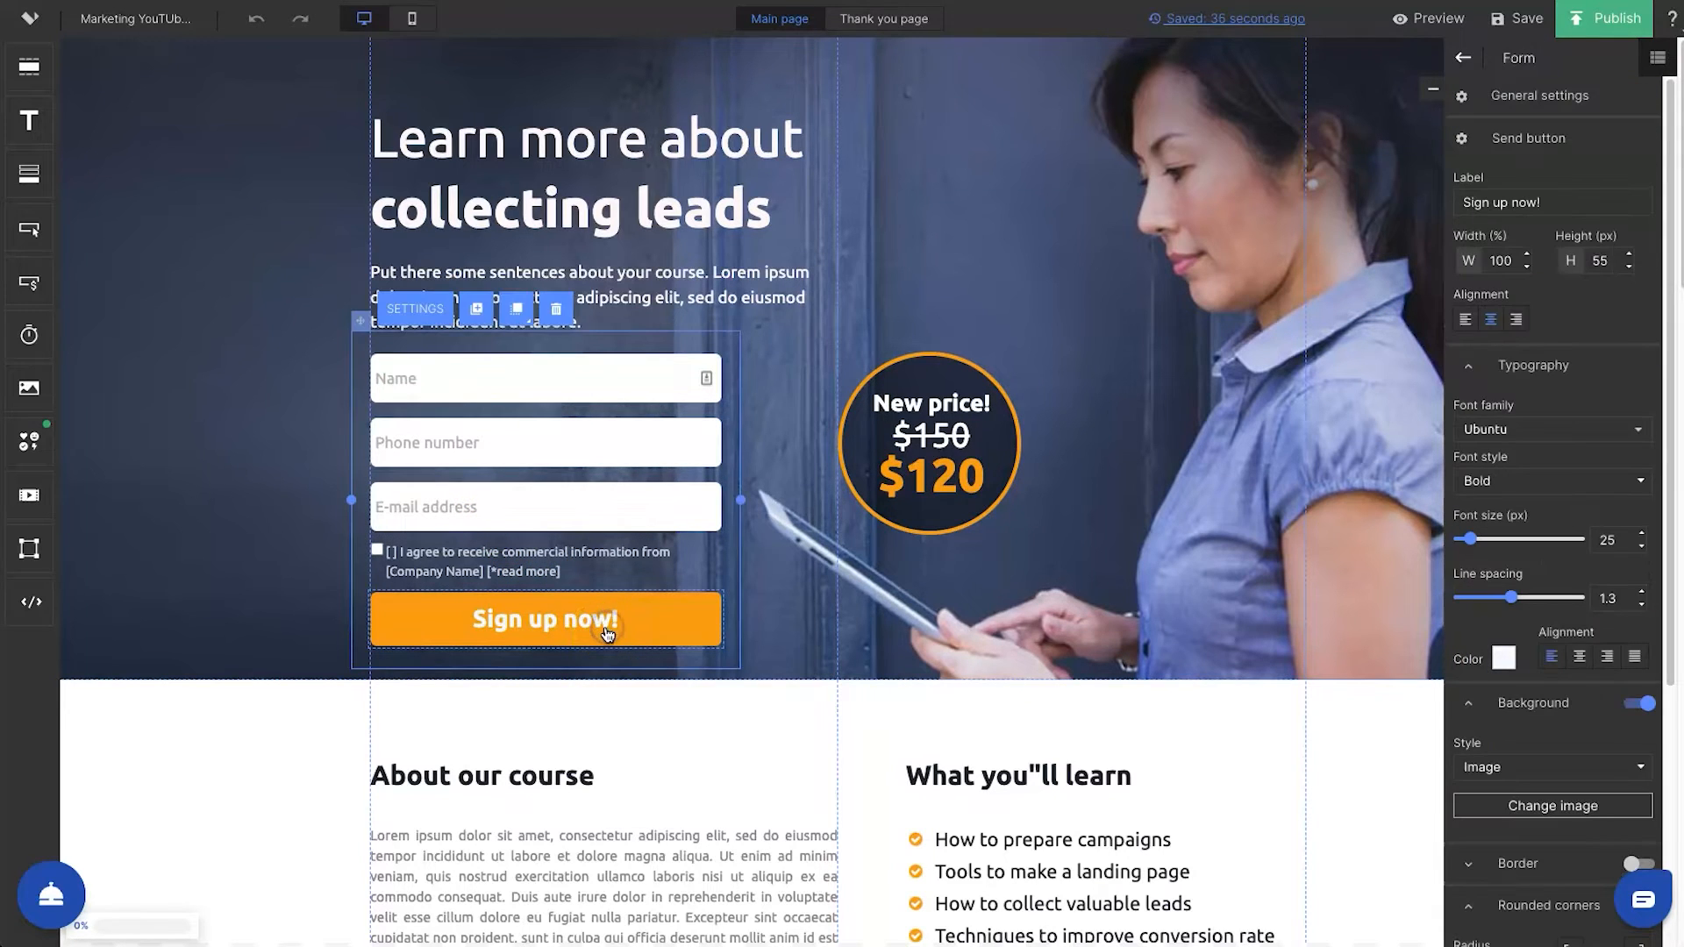
pyautogui.click(429, 316)
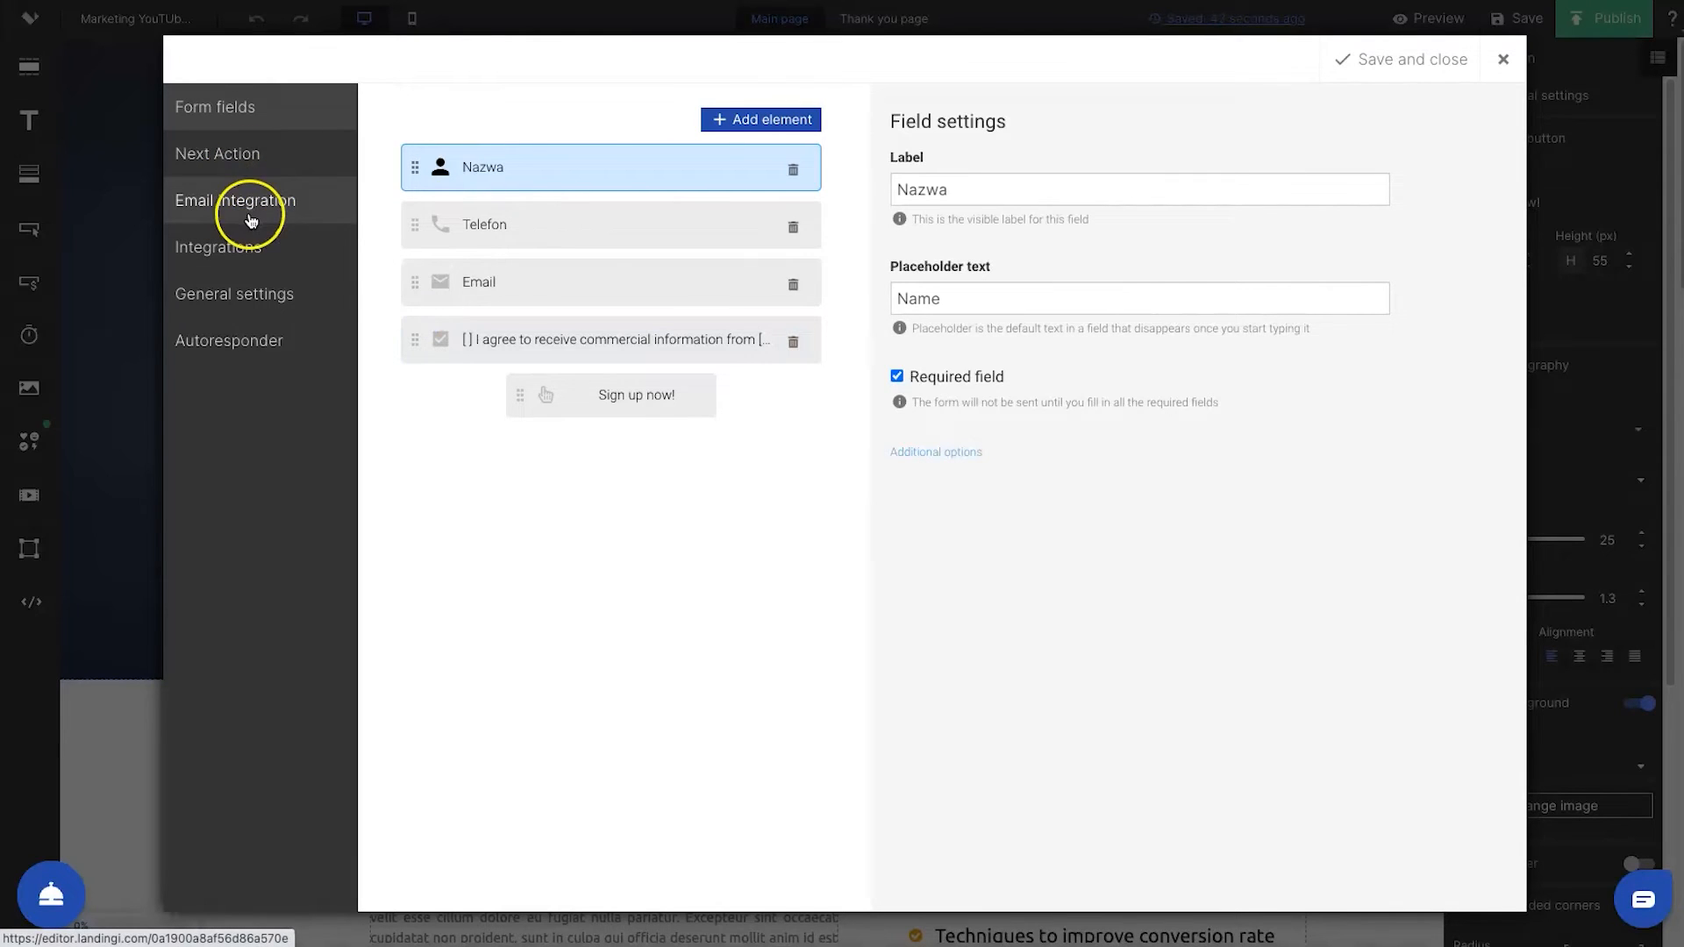
pyautogui.click(245, 155)
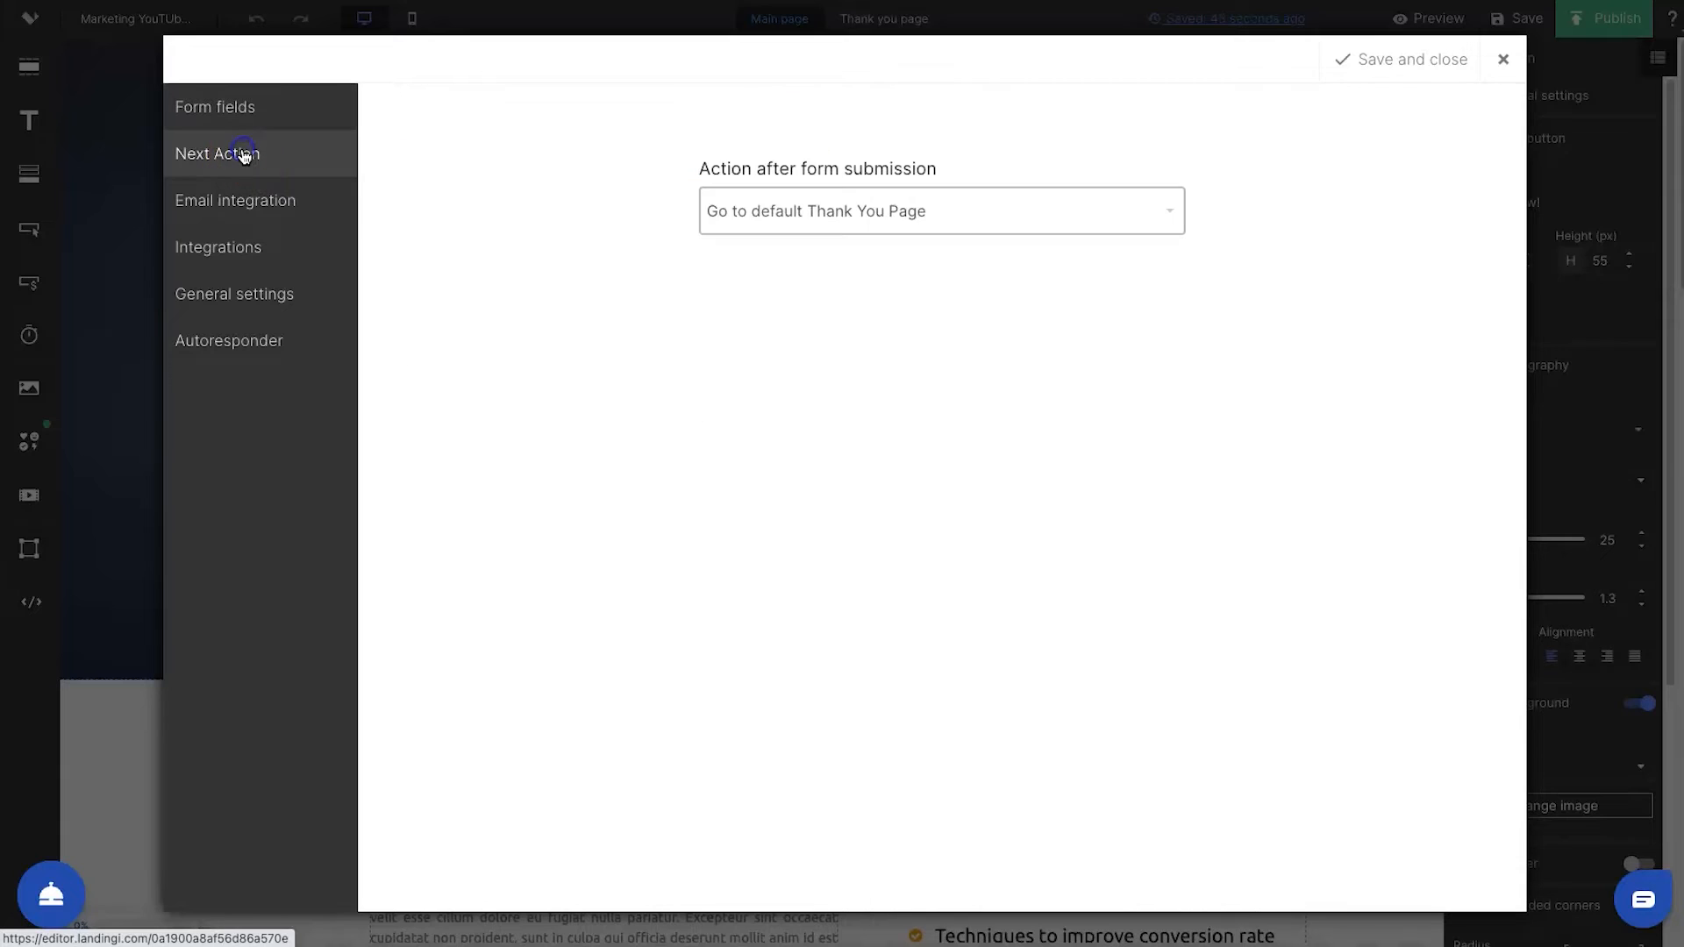
pyautogui.click(1091, 220)
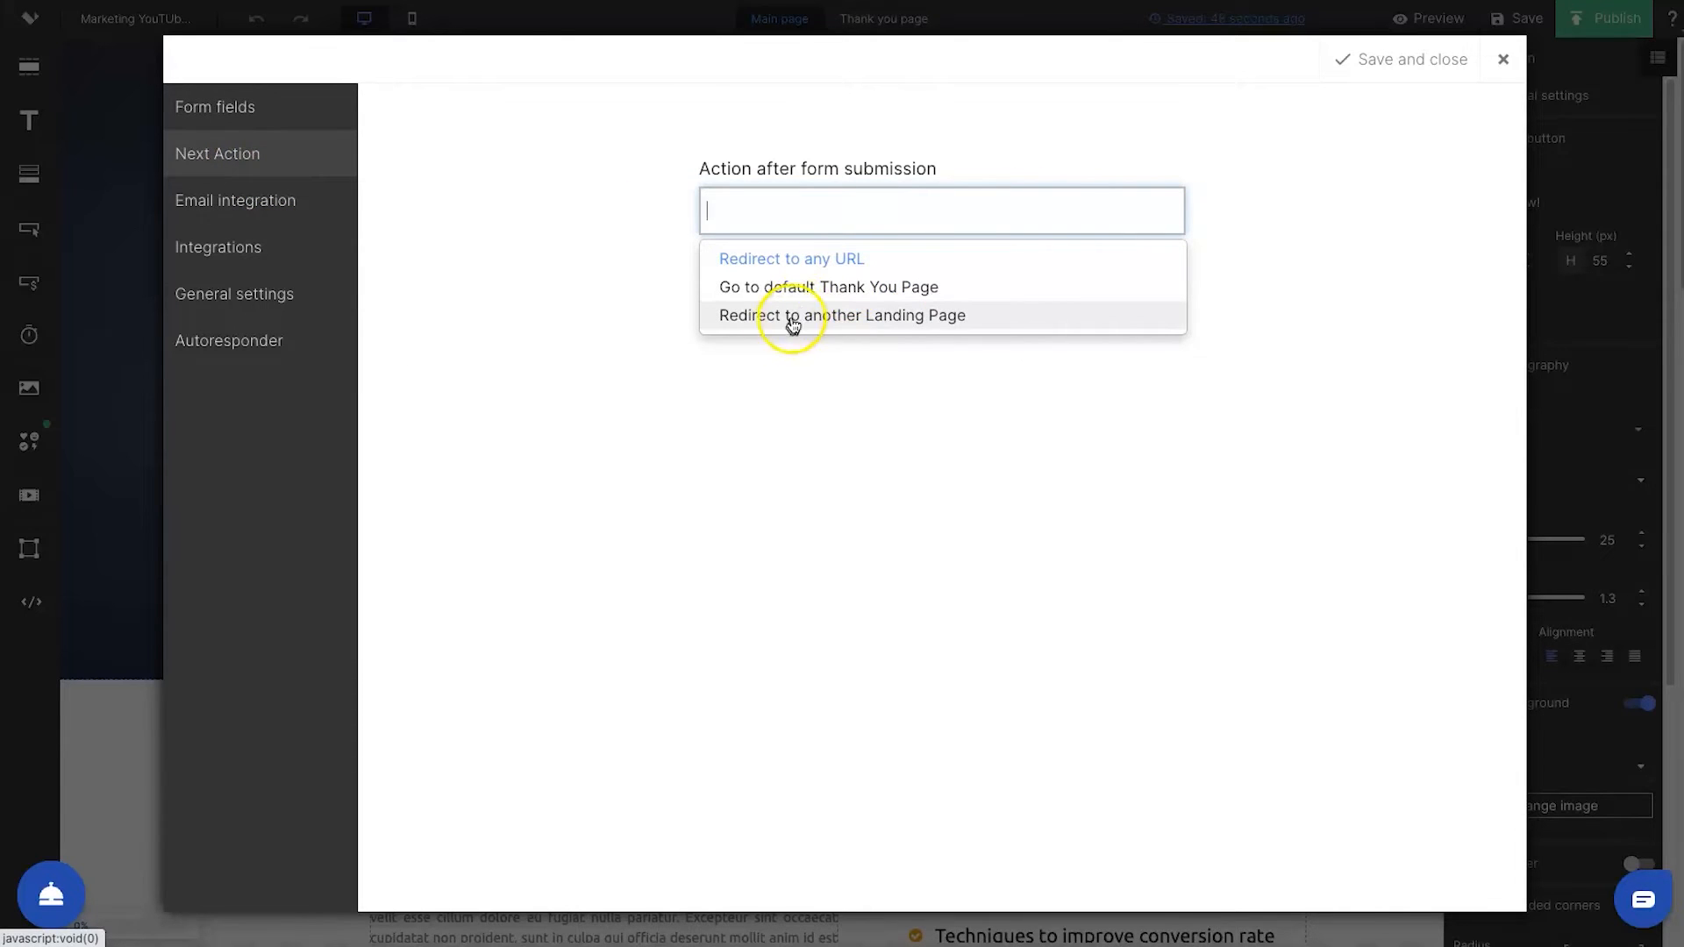
pyautogui.click(847, 298)
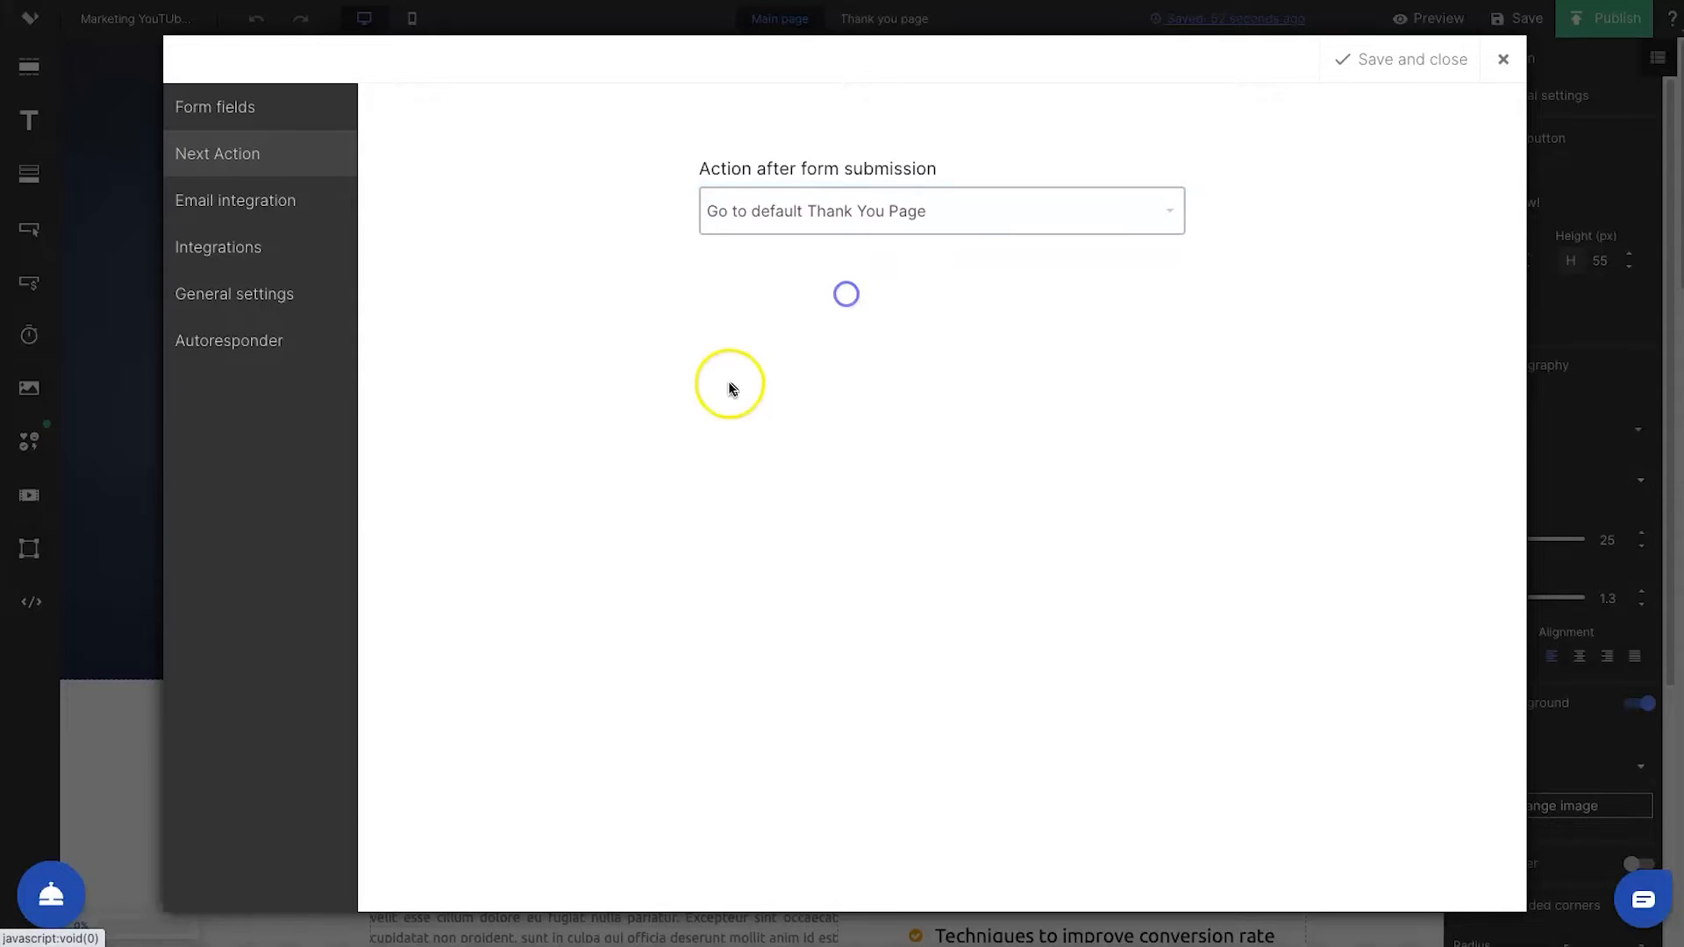
pyautogui.click(801, 227)
pyautogui.click(793, 257)
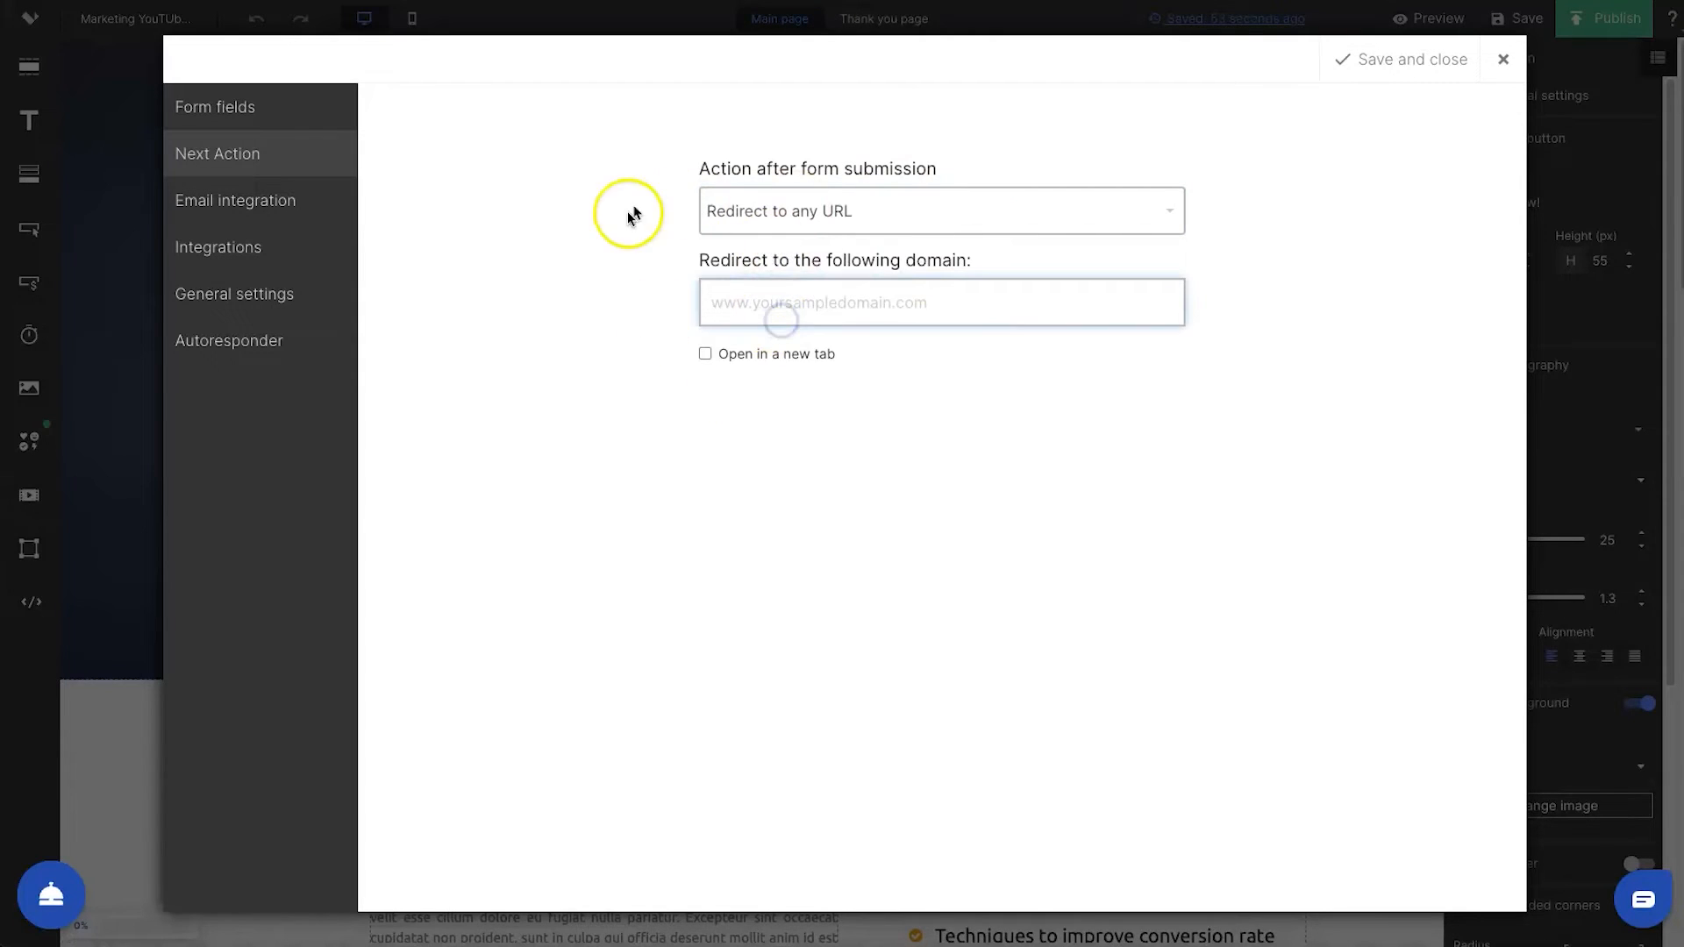
# Enable sending the form to an email address and review its Email address and Email title fields
pyautogui.click(309, 193)
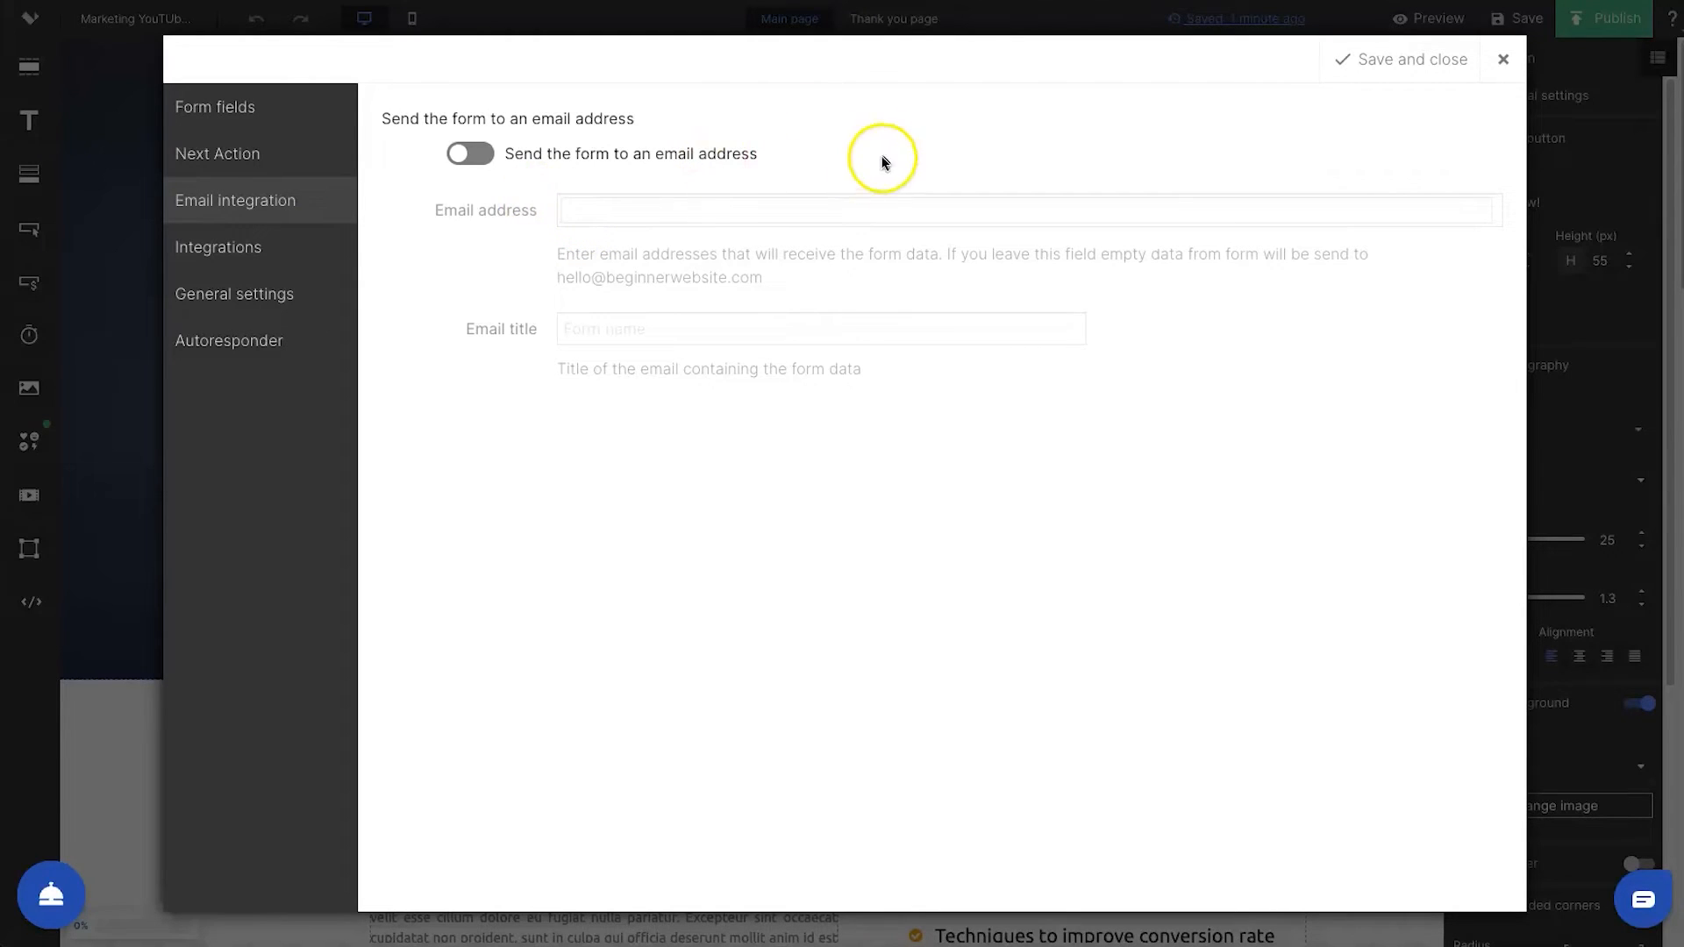
pyautogui.click(485, 164)
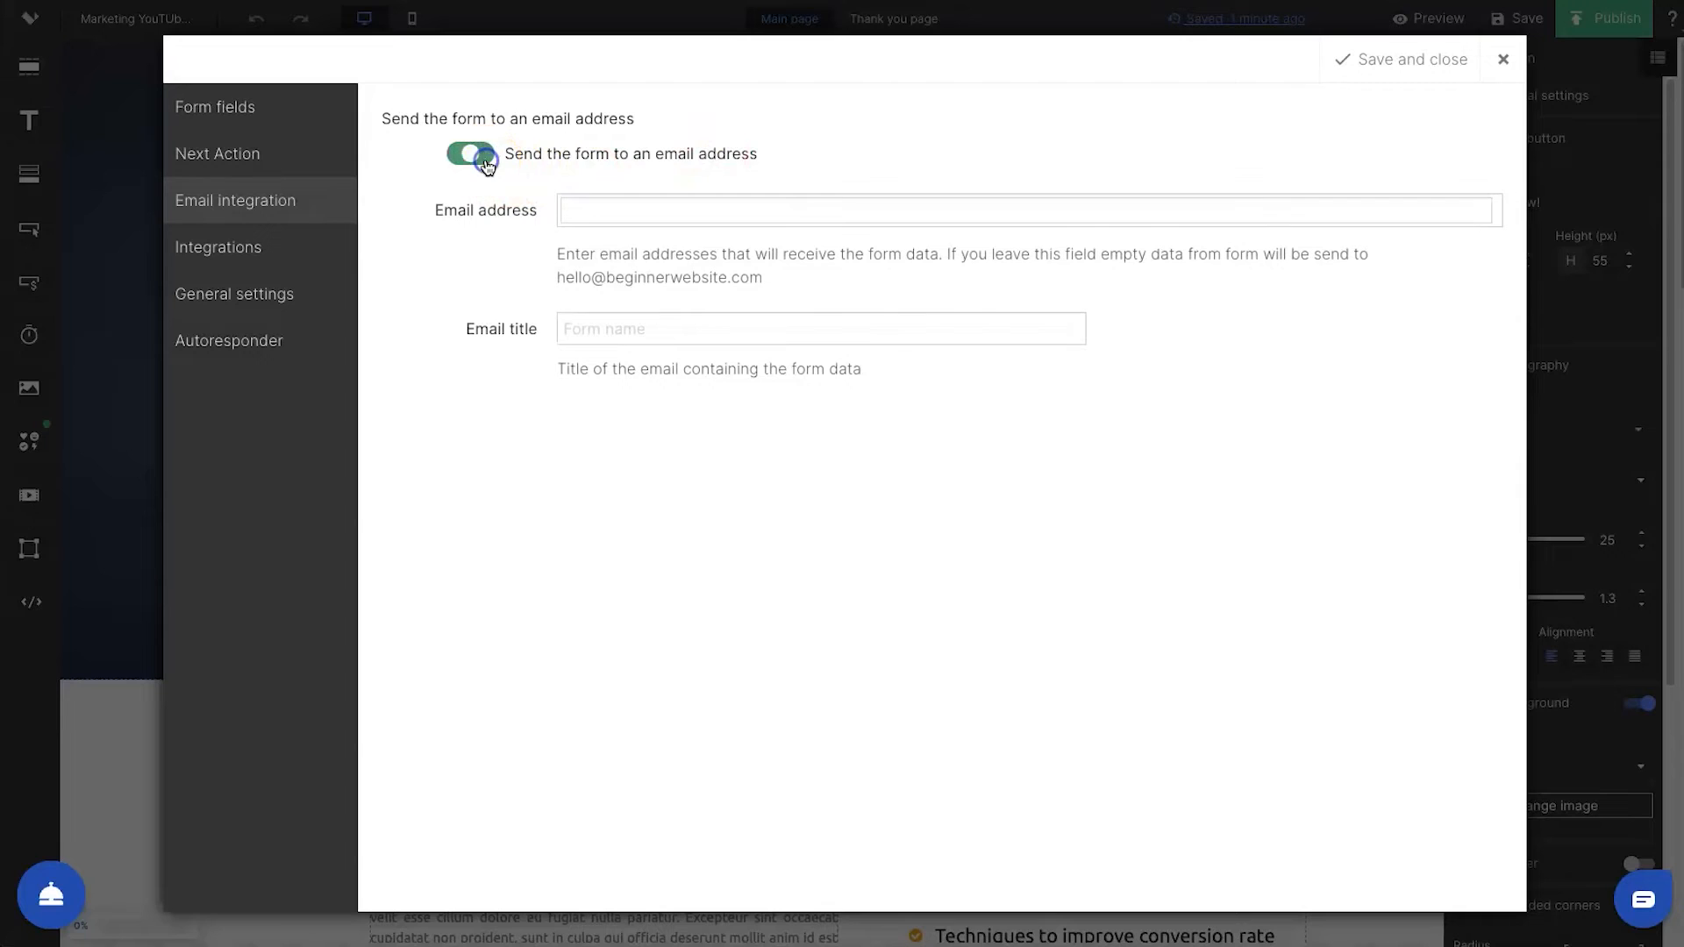
pyautogui.click(603, 207)
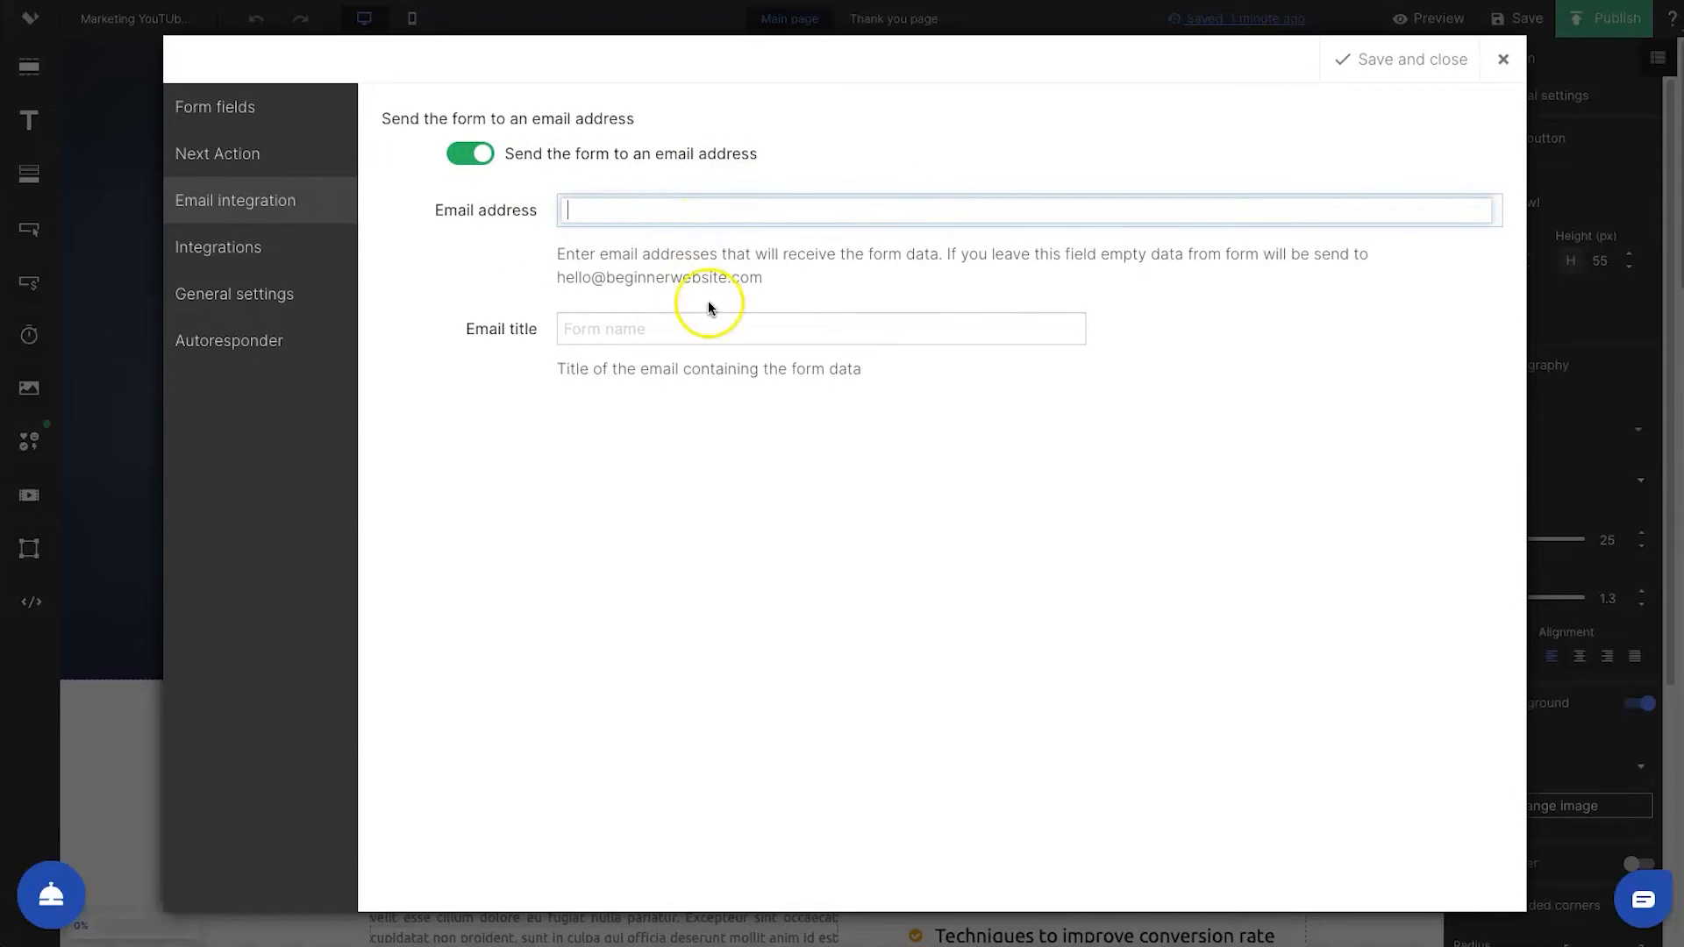
pyautogui.moveTo(562, 277); pyautogui.dragTo(815, 271)
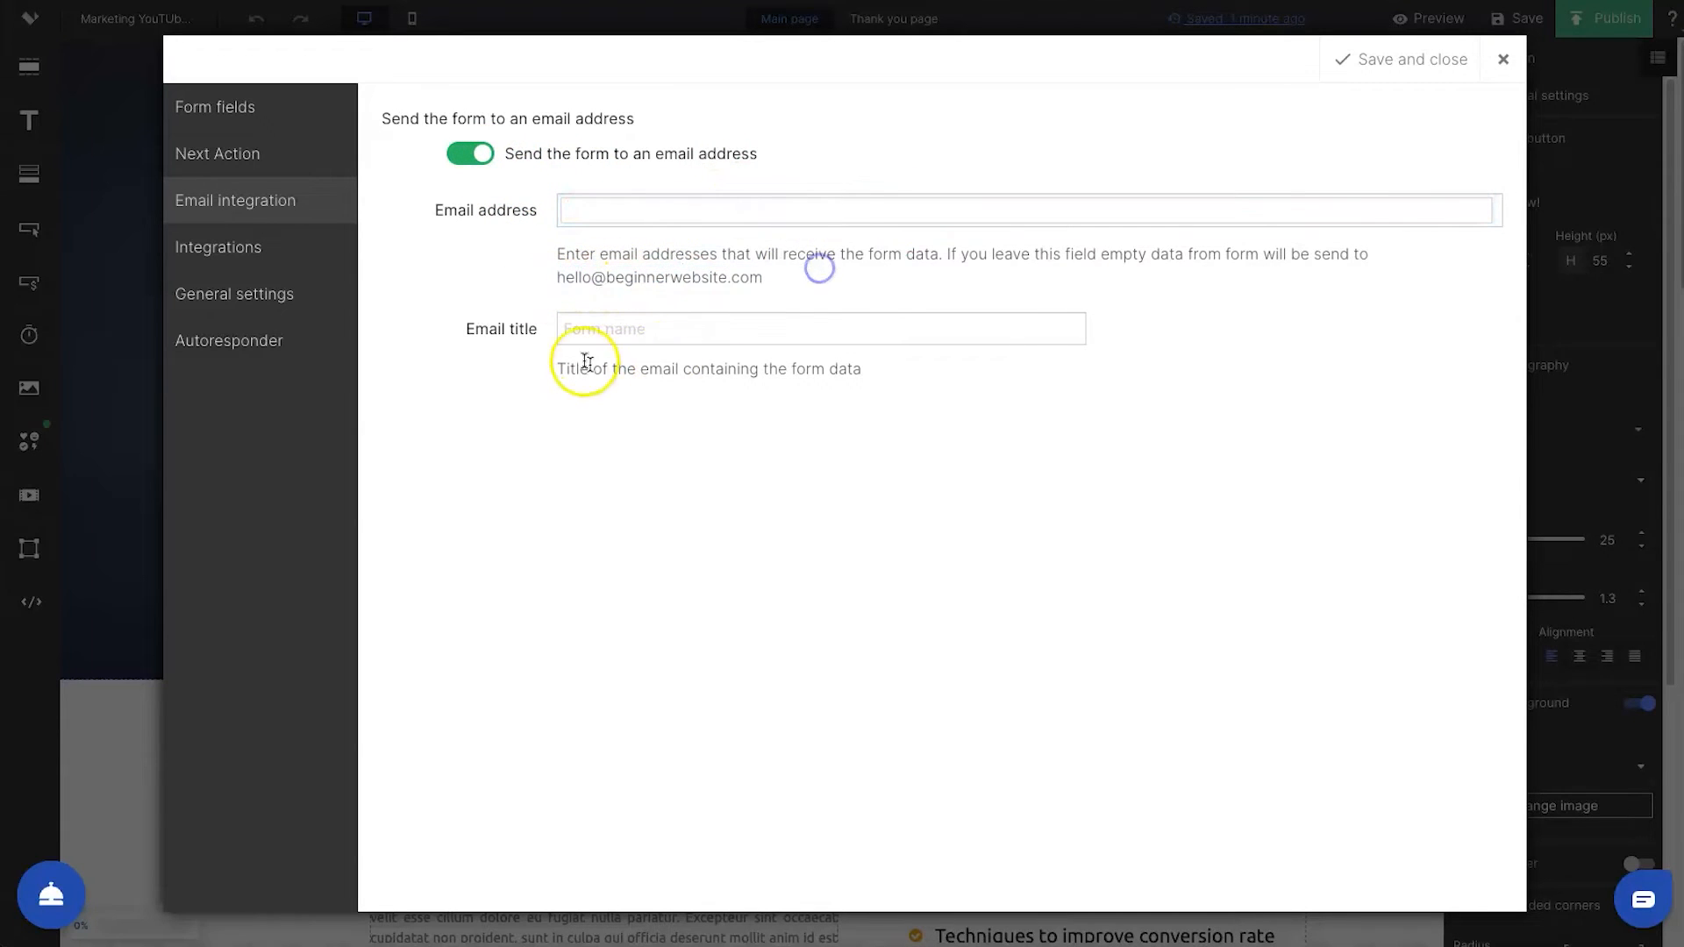
pyautogui.click(606, 333)
pyautogui.moveTo(449, 334); pyautogui.dragTo(662, 330)
pyautogui.click(933, 367)
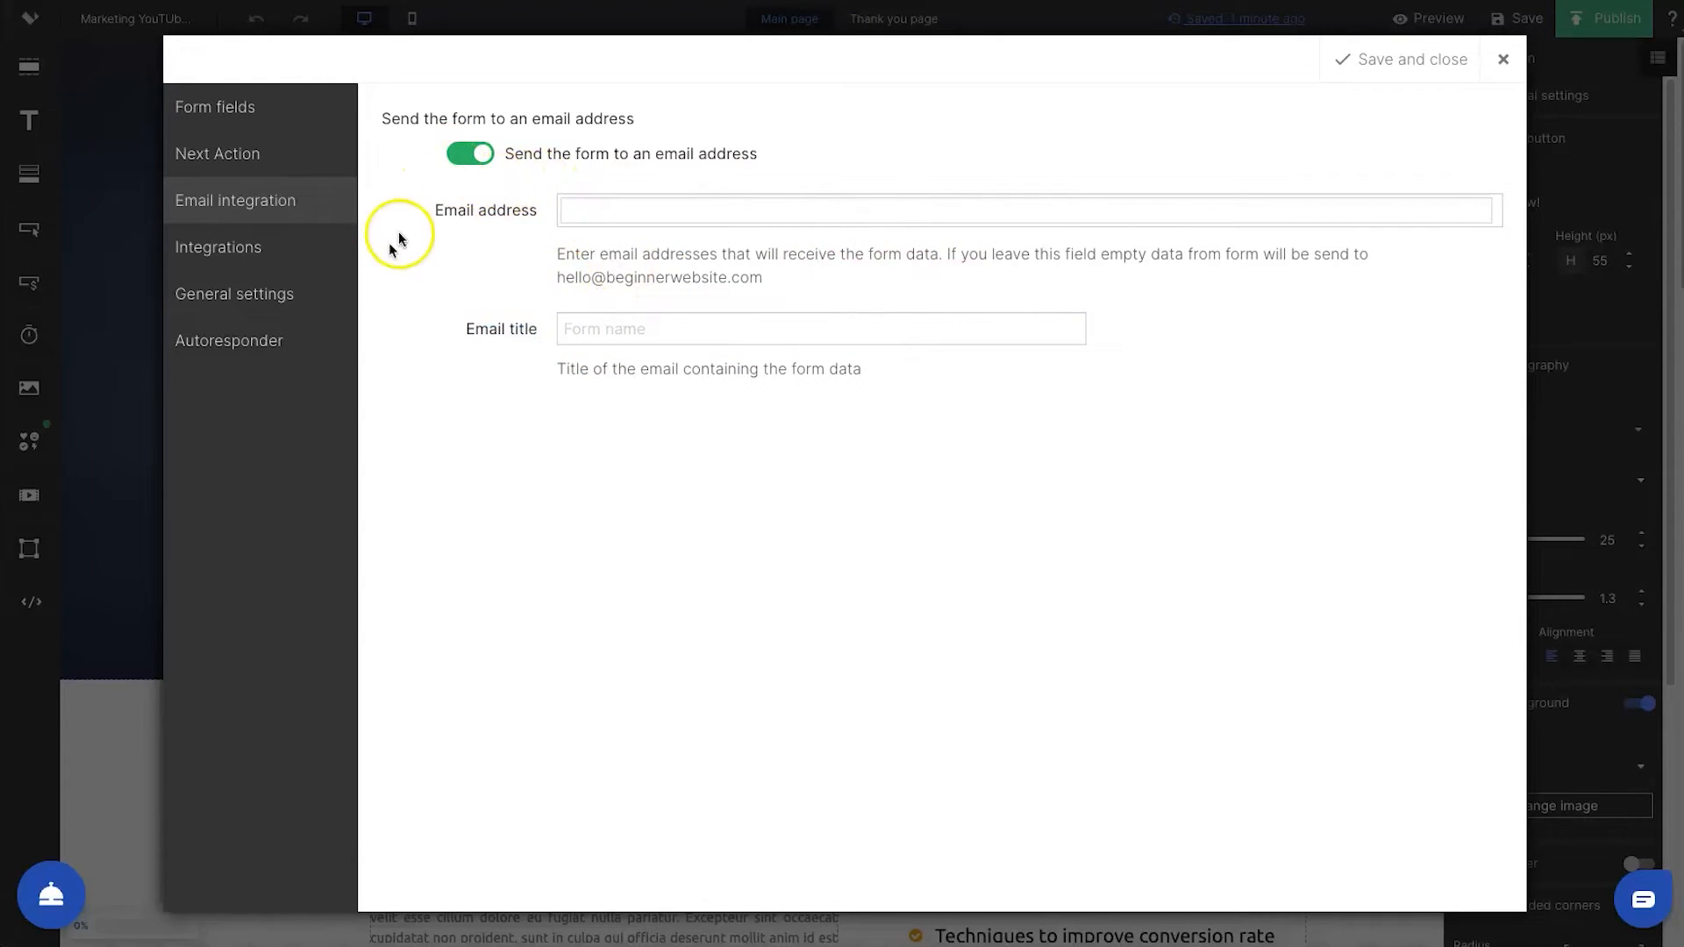
# Turn off sending the form to an email address and review the services offered as form integrations
pyautogui.click(470, 154)
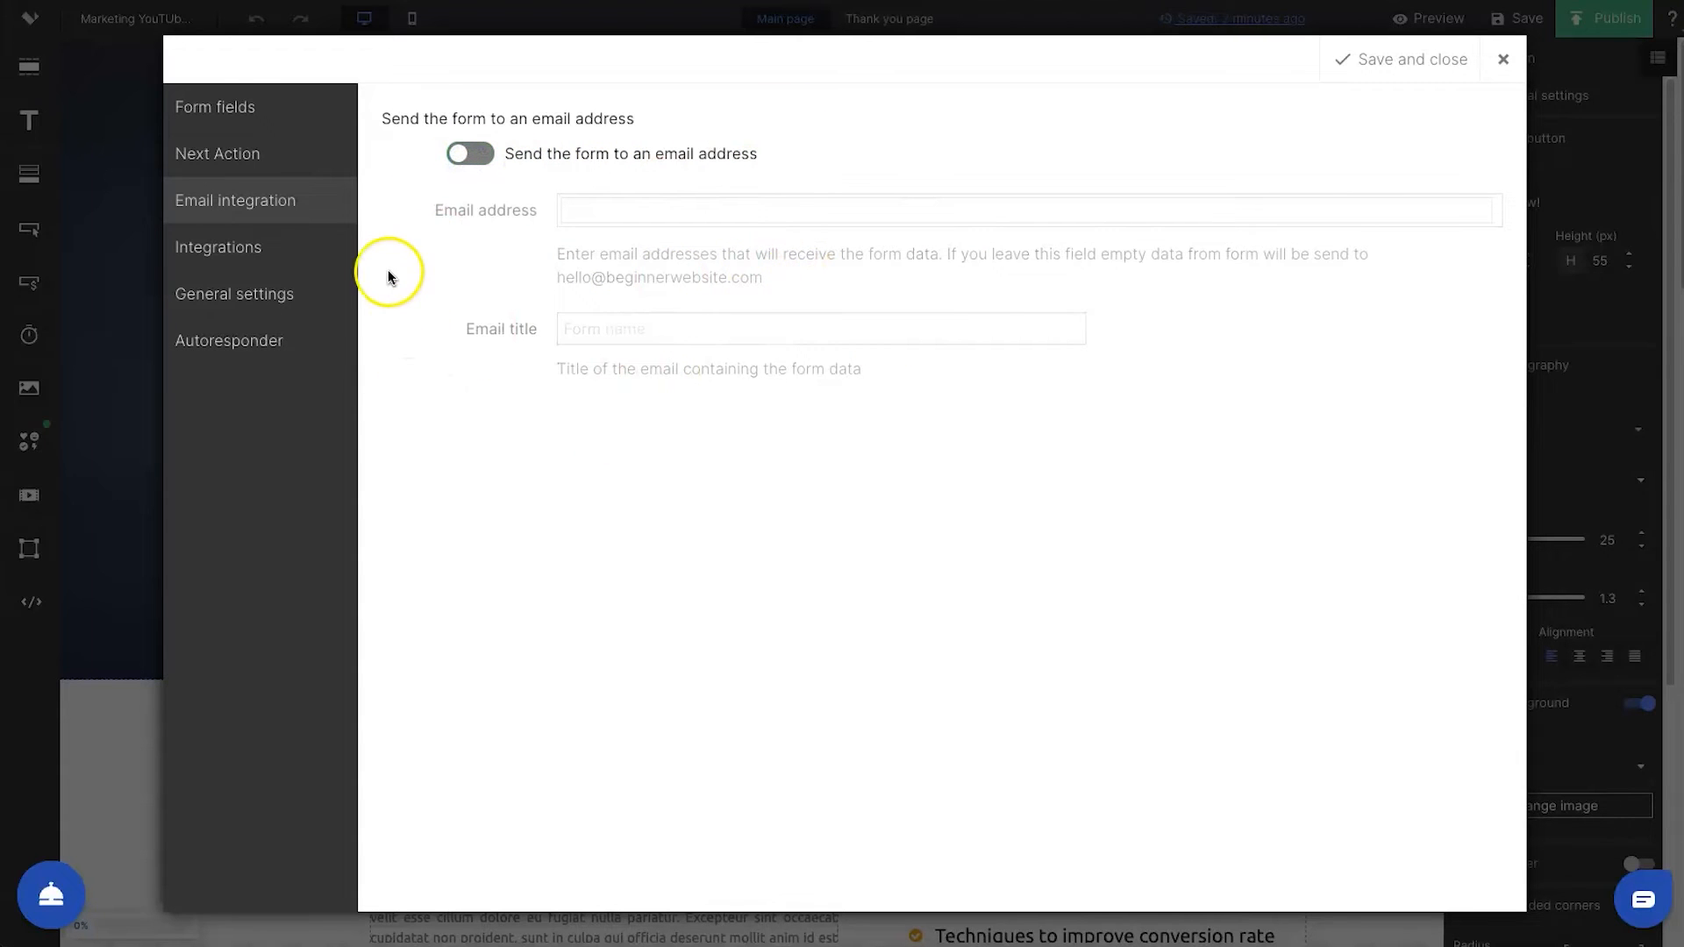
pyautogui.click(286, 247)
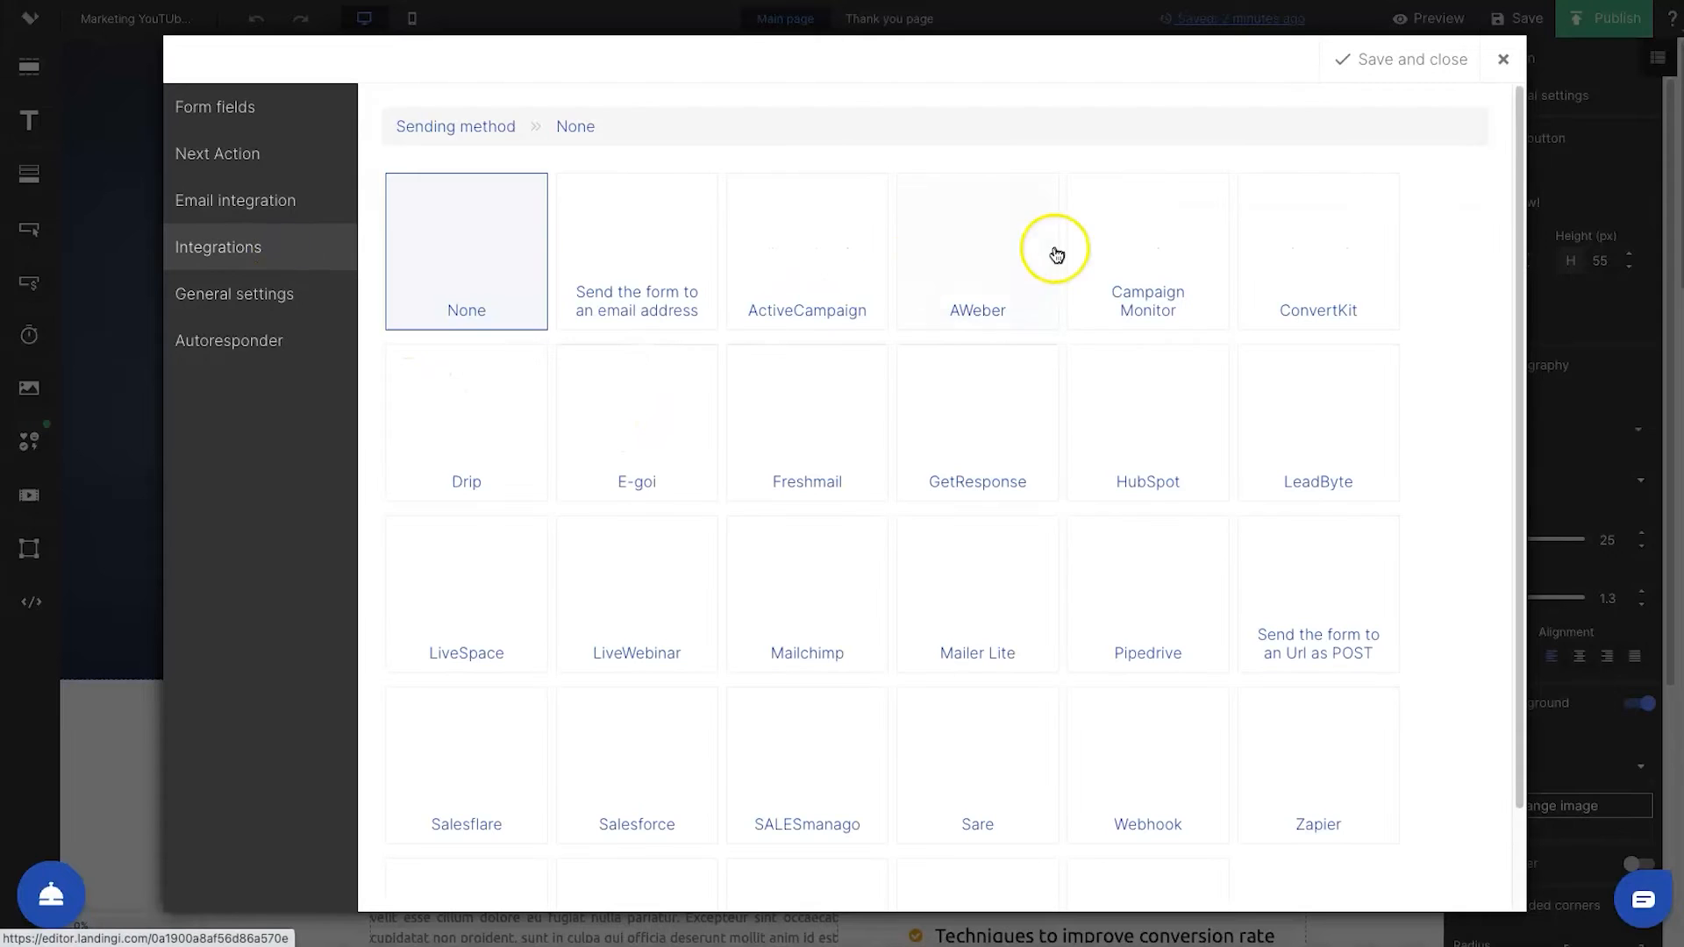
pyautogui.scroll(-1, 1007, 498)
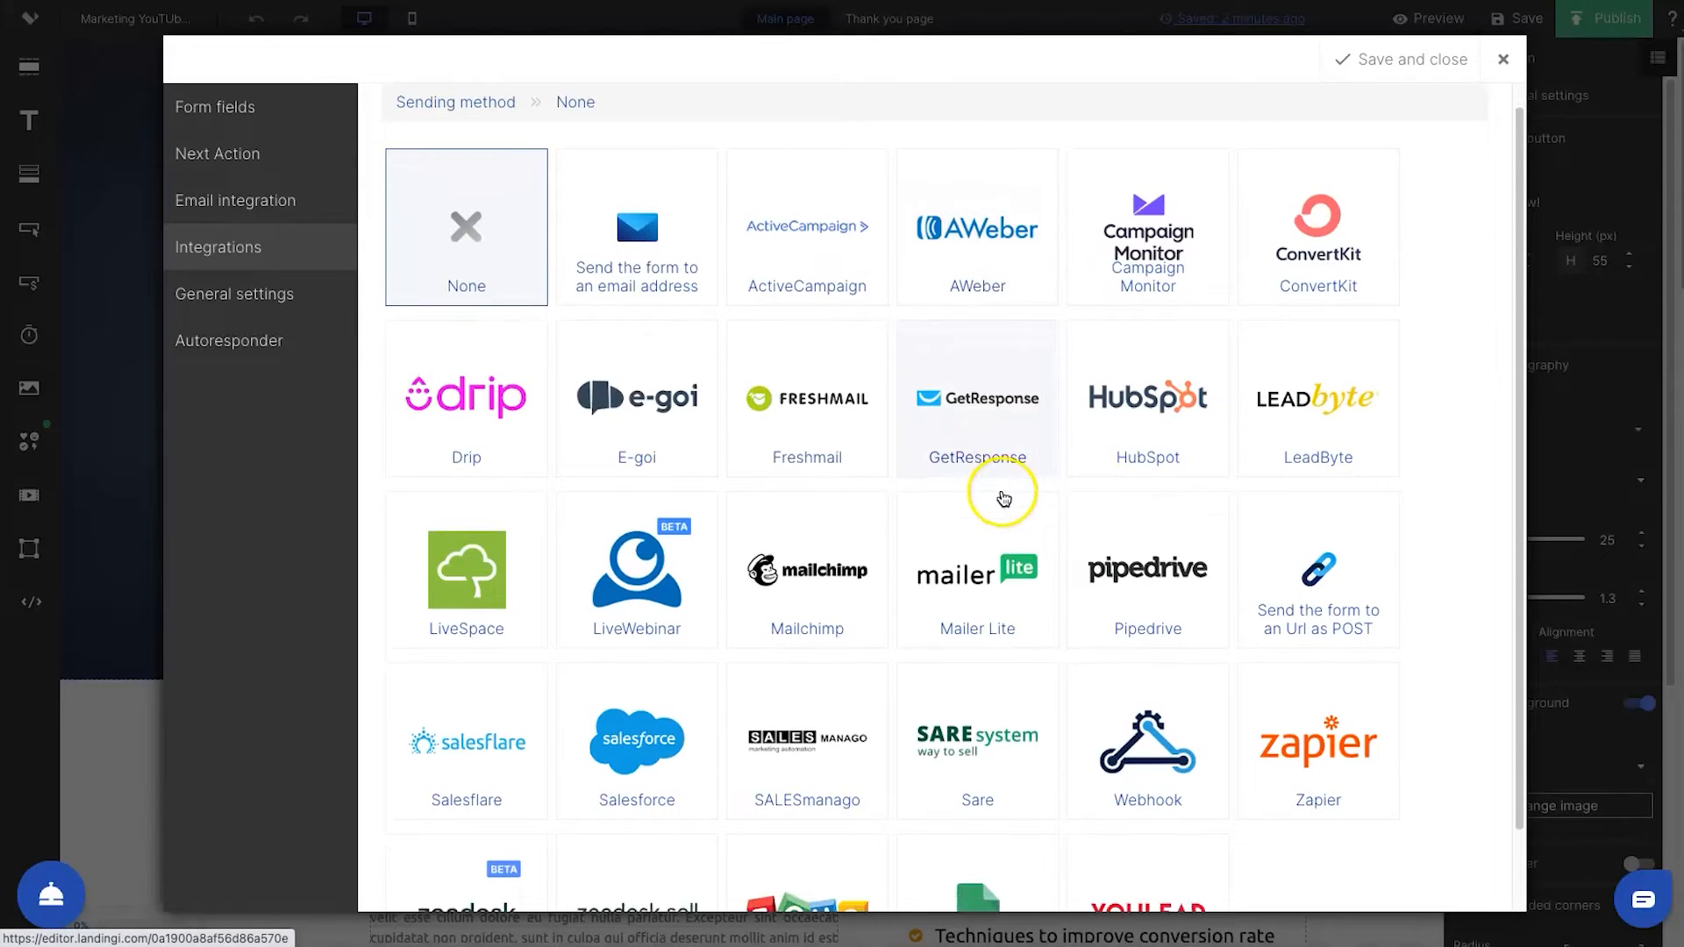
pyautogui.scroll(-2, 721, 285)
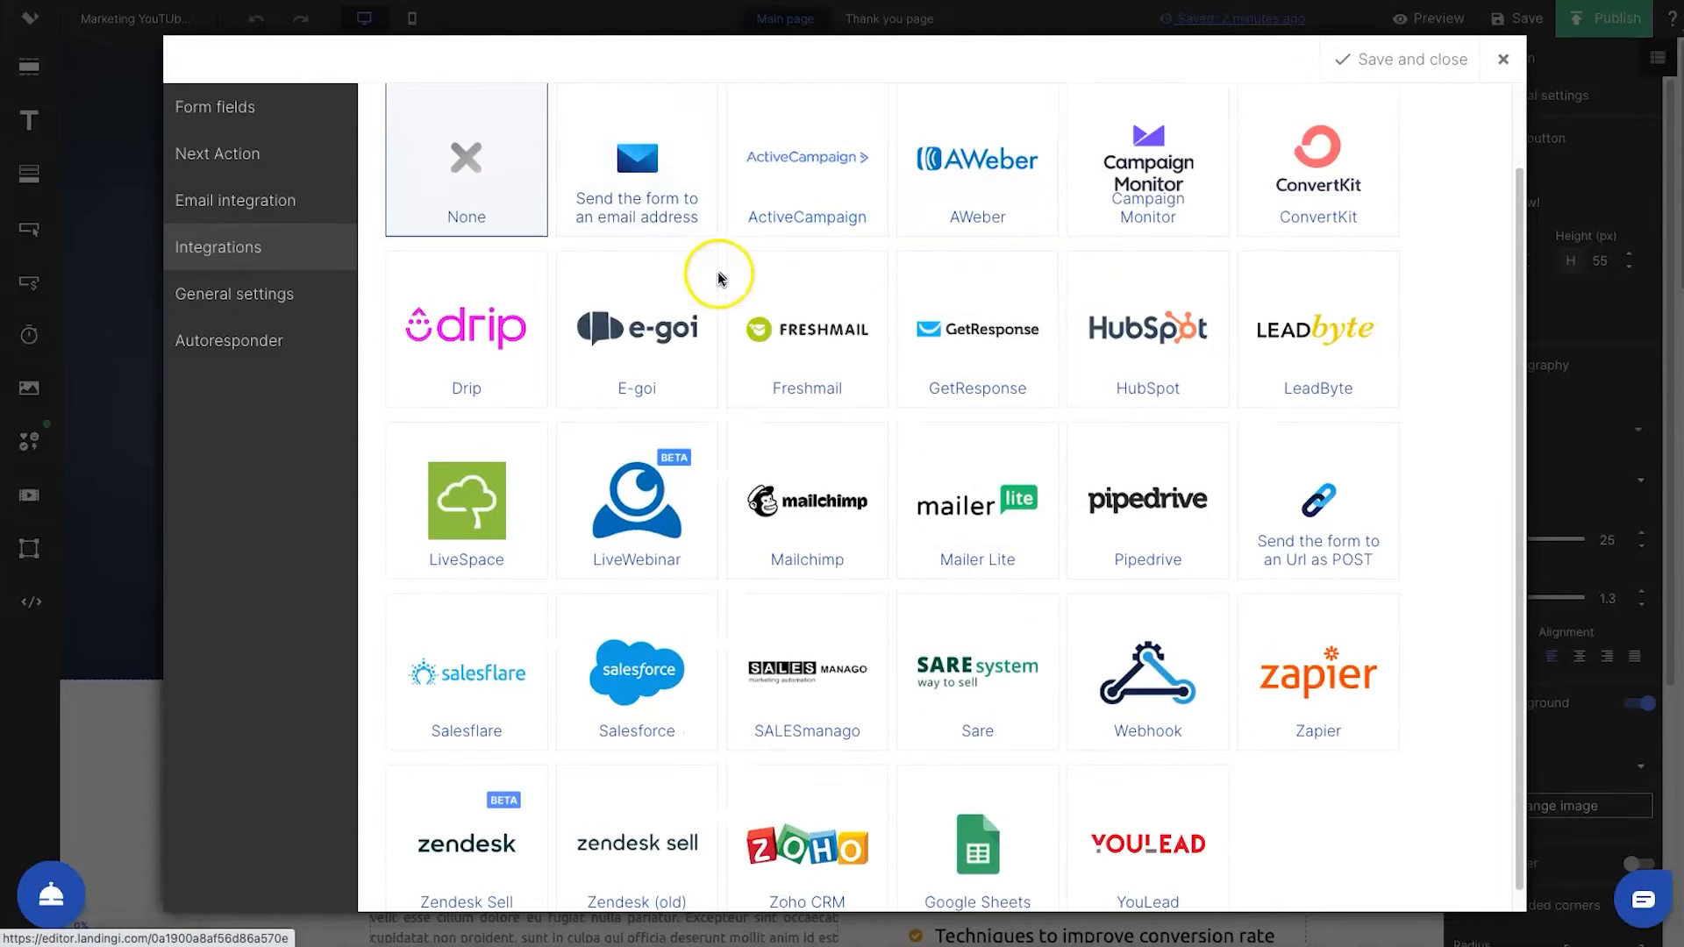
pyautogui.scroll(-1, 1009, 325)
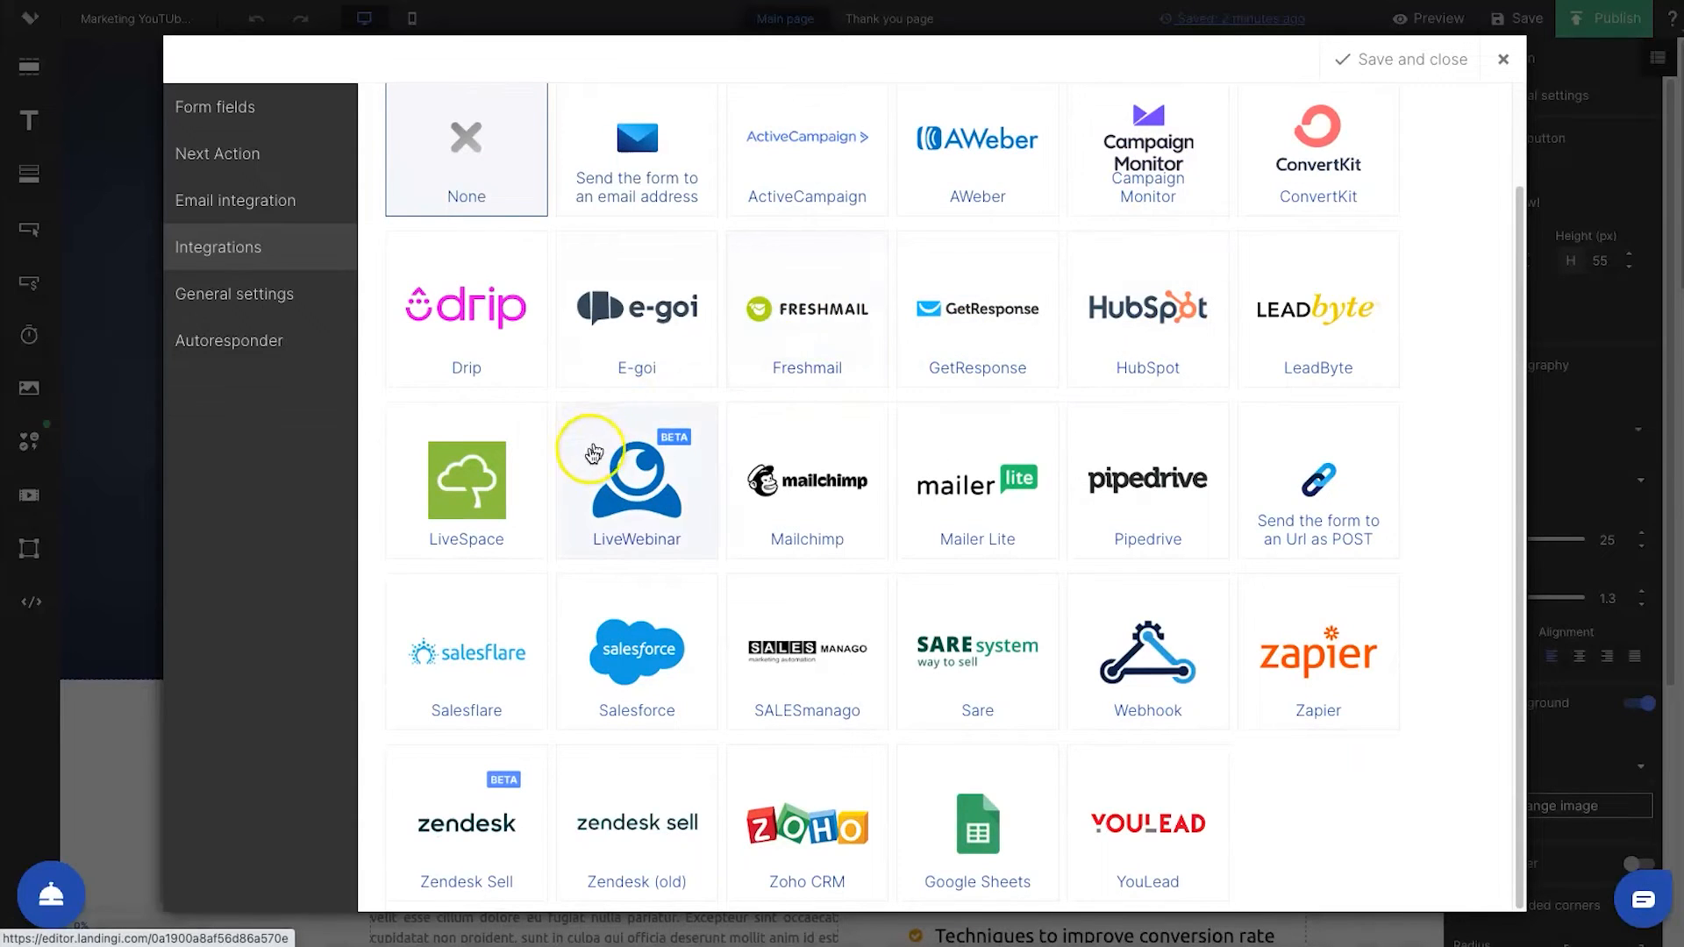
pyautogui.scroll(3, 1060, 564)
pyautogui.scroll(-3, 940, 568)
pyautogui.scroll(3, 575, 592)
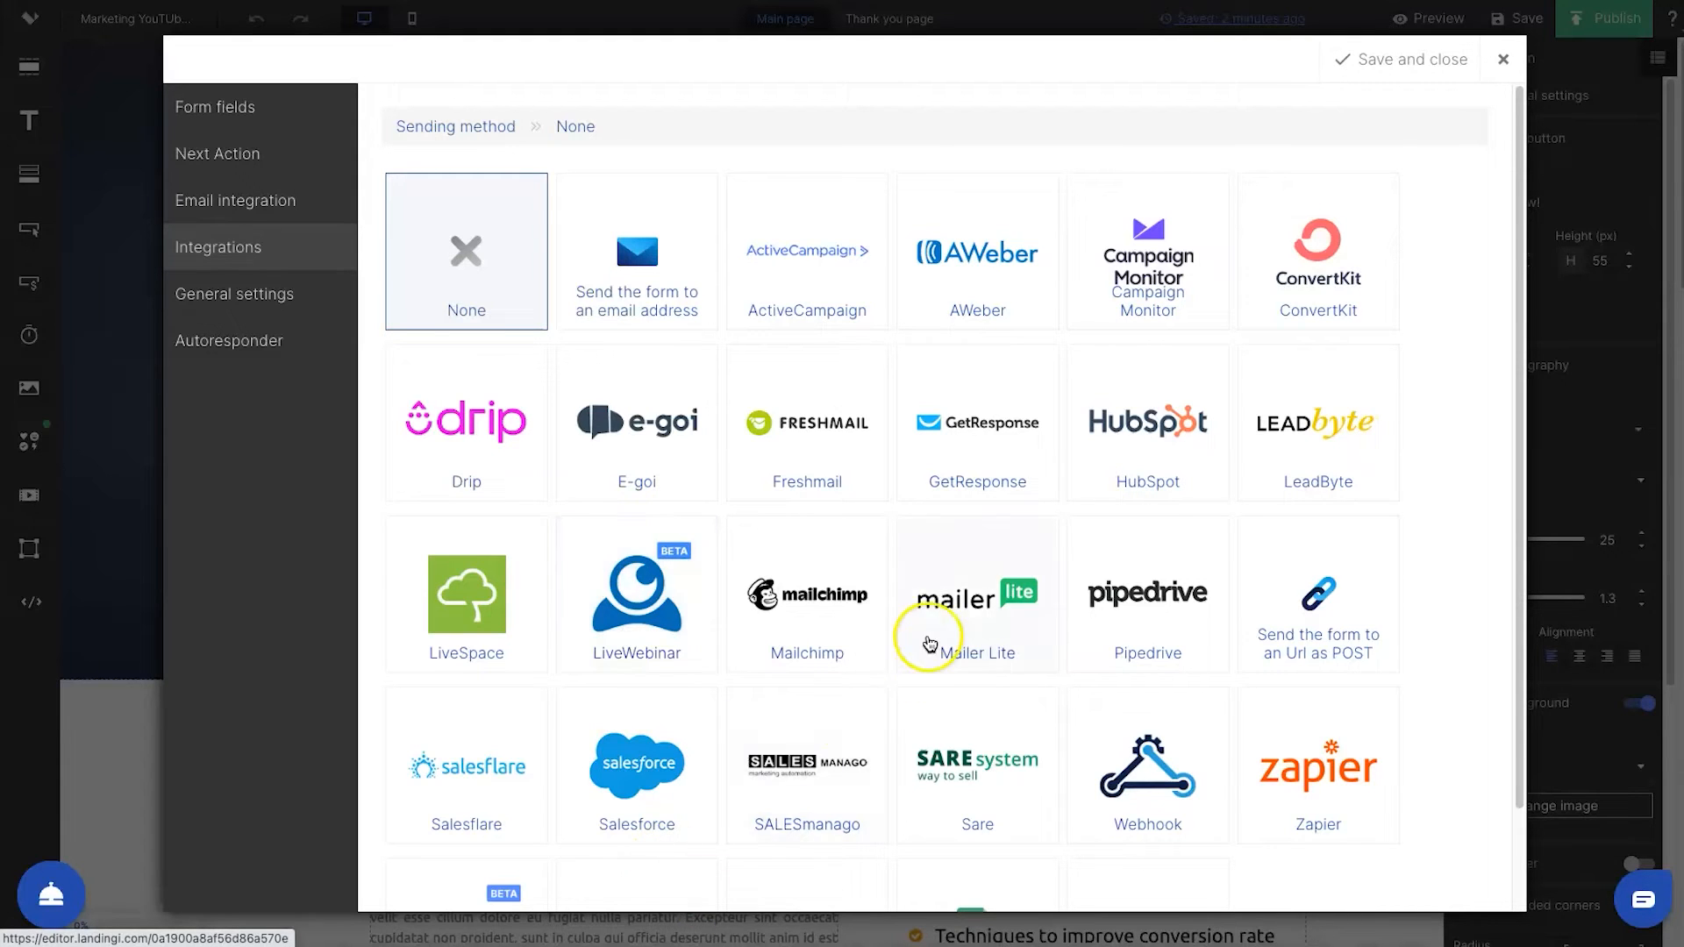
pyautogui.scroll(-2, 1018, 684)
pyautogui.scroll(2, 1125, 693)
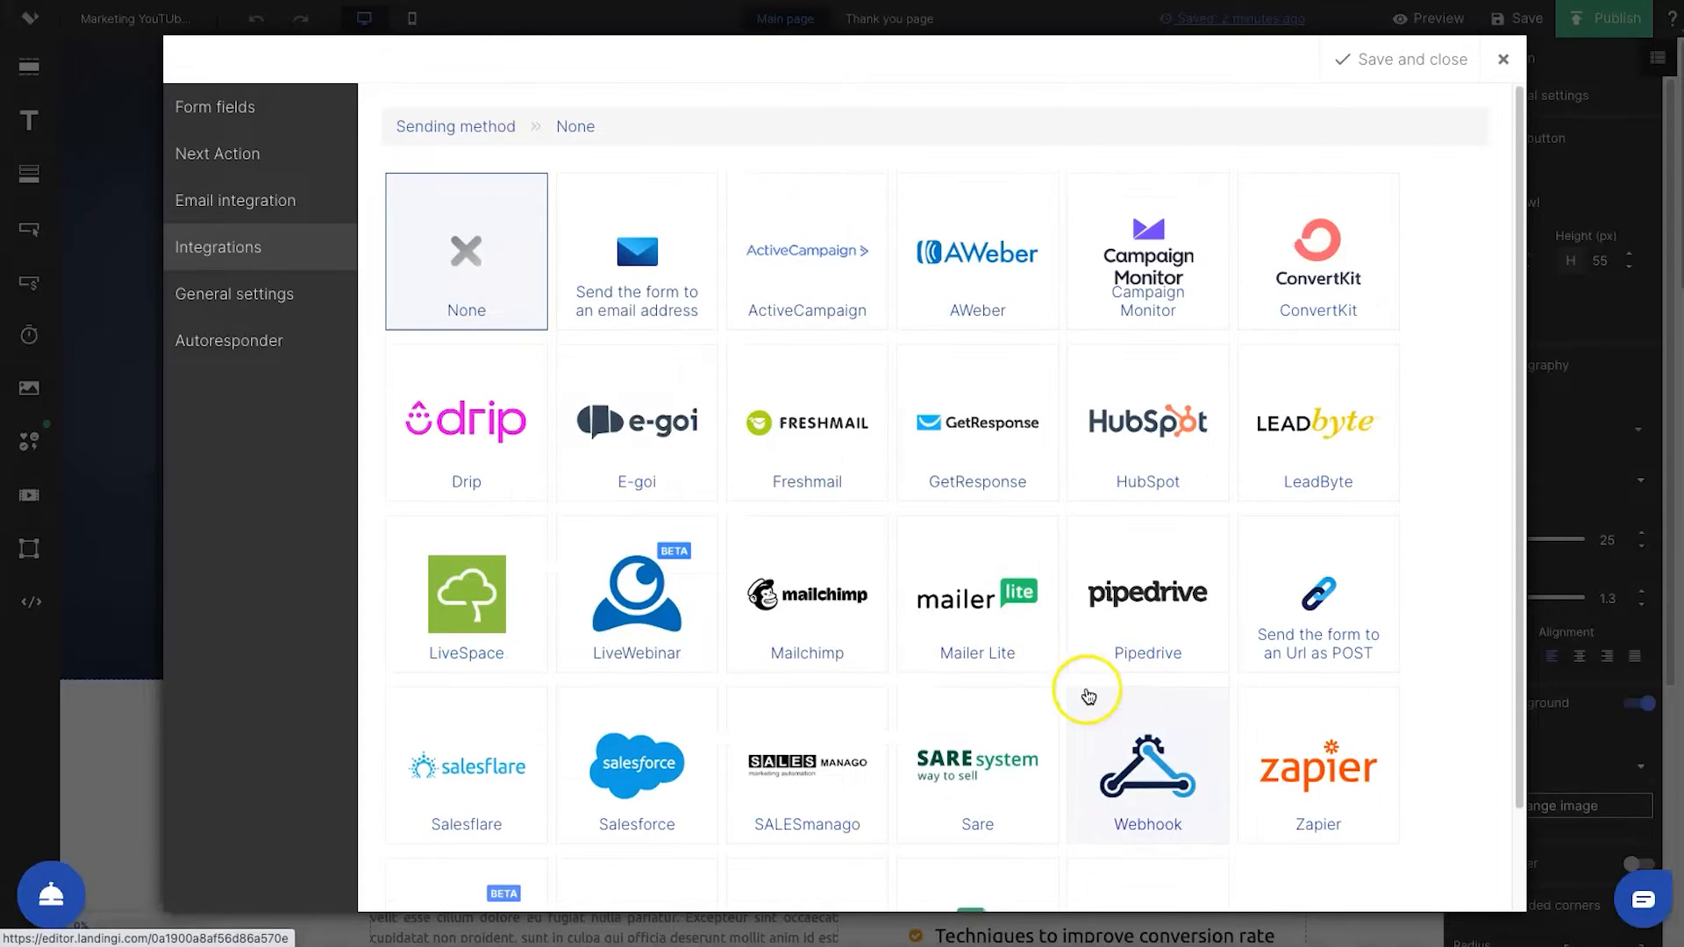
# Review the form's Google conversion code and Autoresponder fields, and close the form settings without saving
pyautogui.click(314, 314)
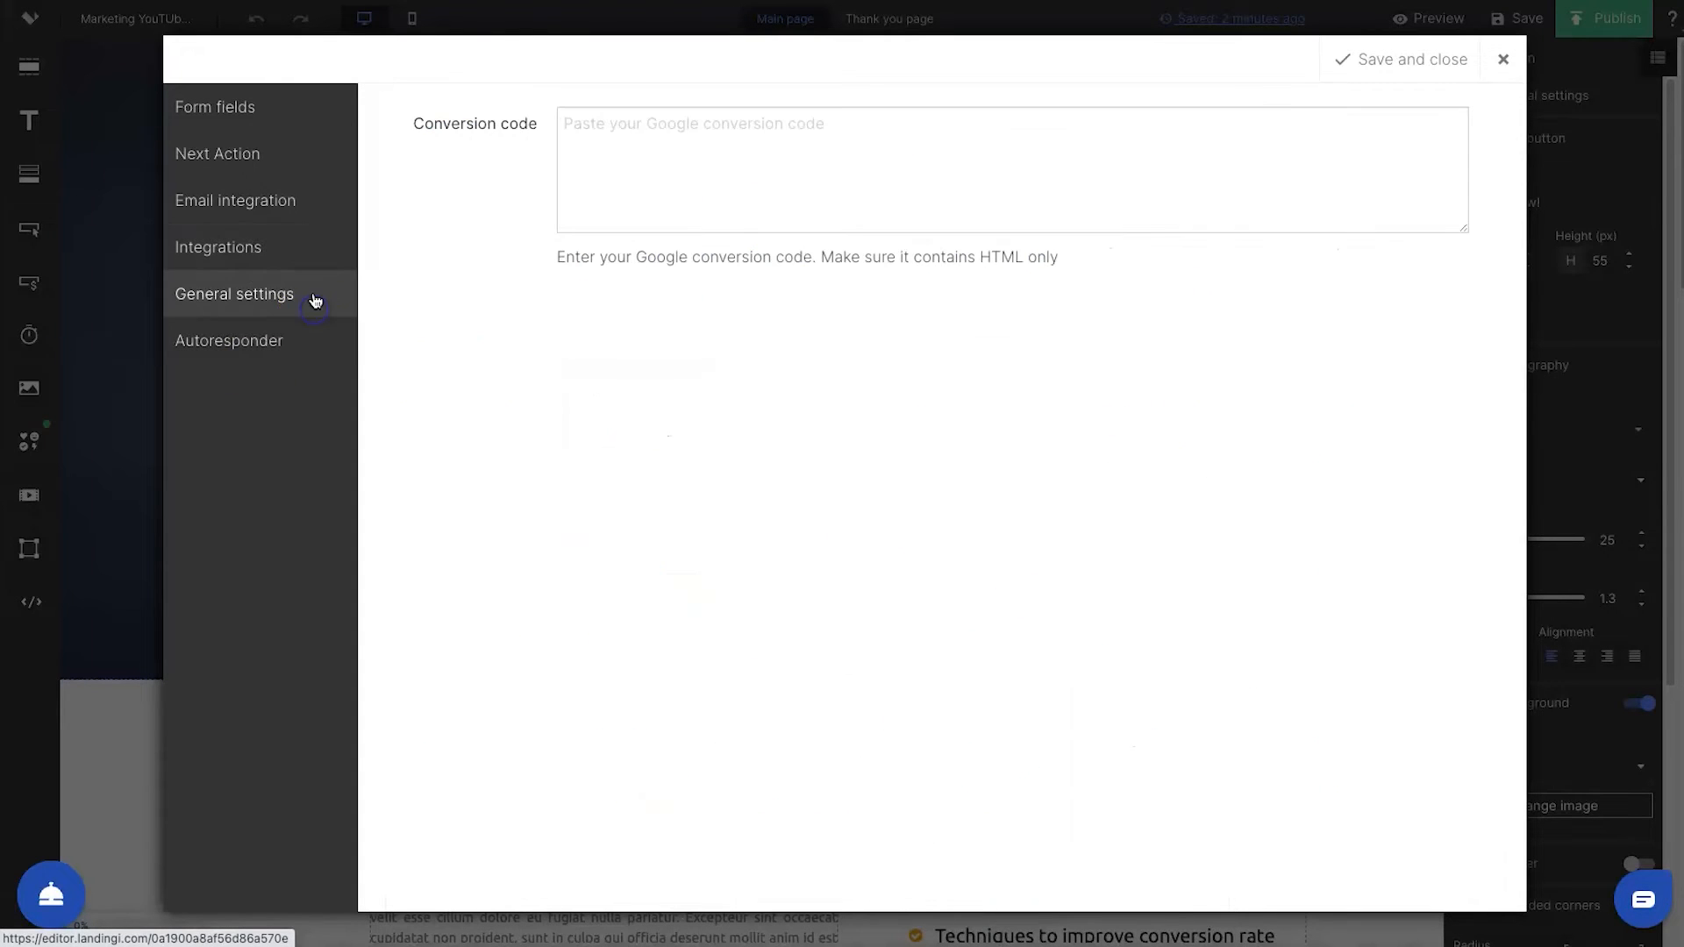
pyautogui.click(285, 335)
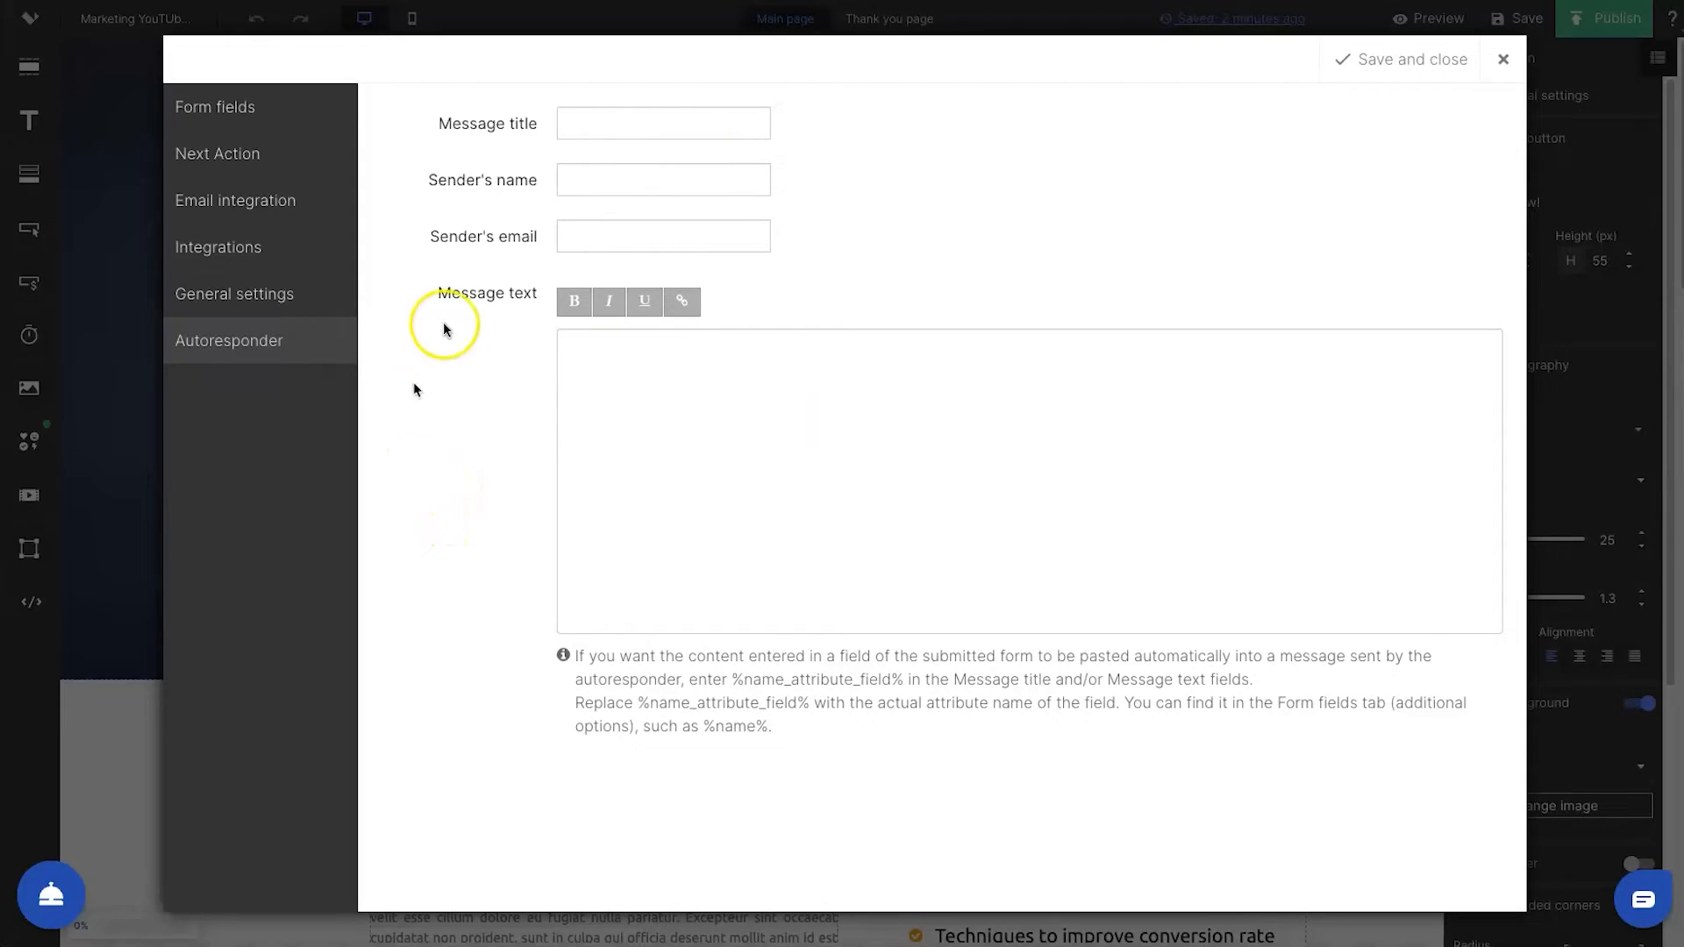
pyautogui.click(1498, 59)
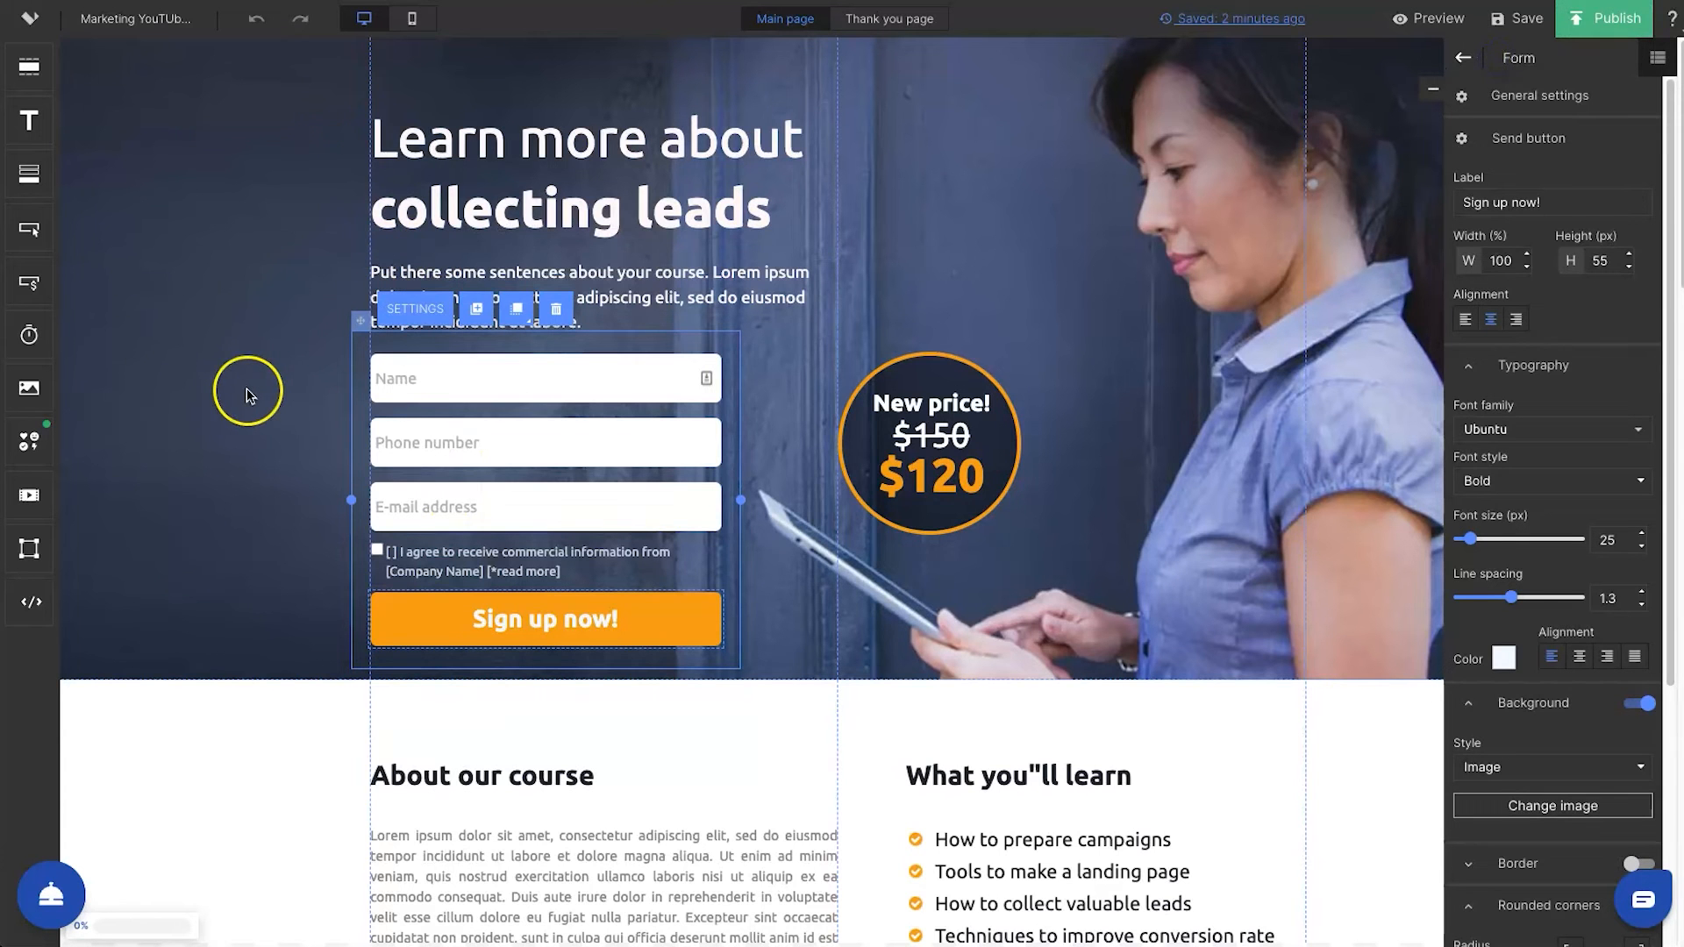
# Move the "Learn more about collecting leads" headline slightly down, keeping it aligned with the text below
pyautogui.click(429, 146)
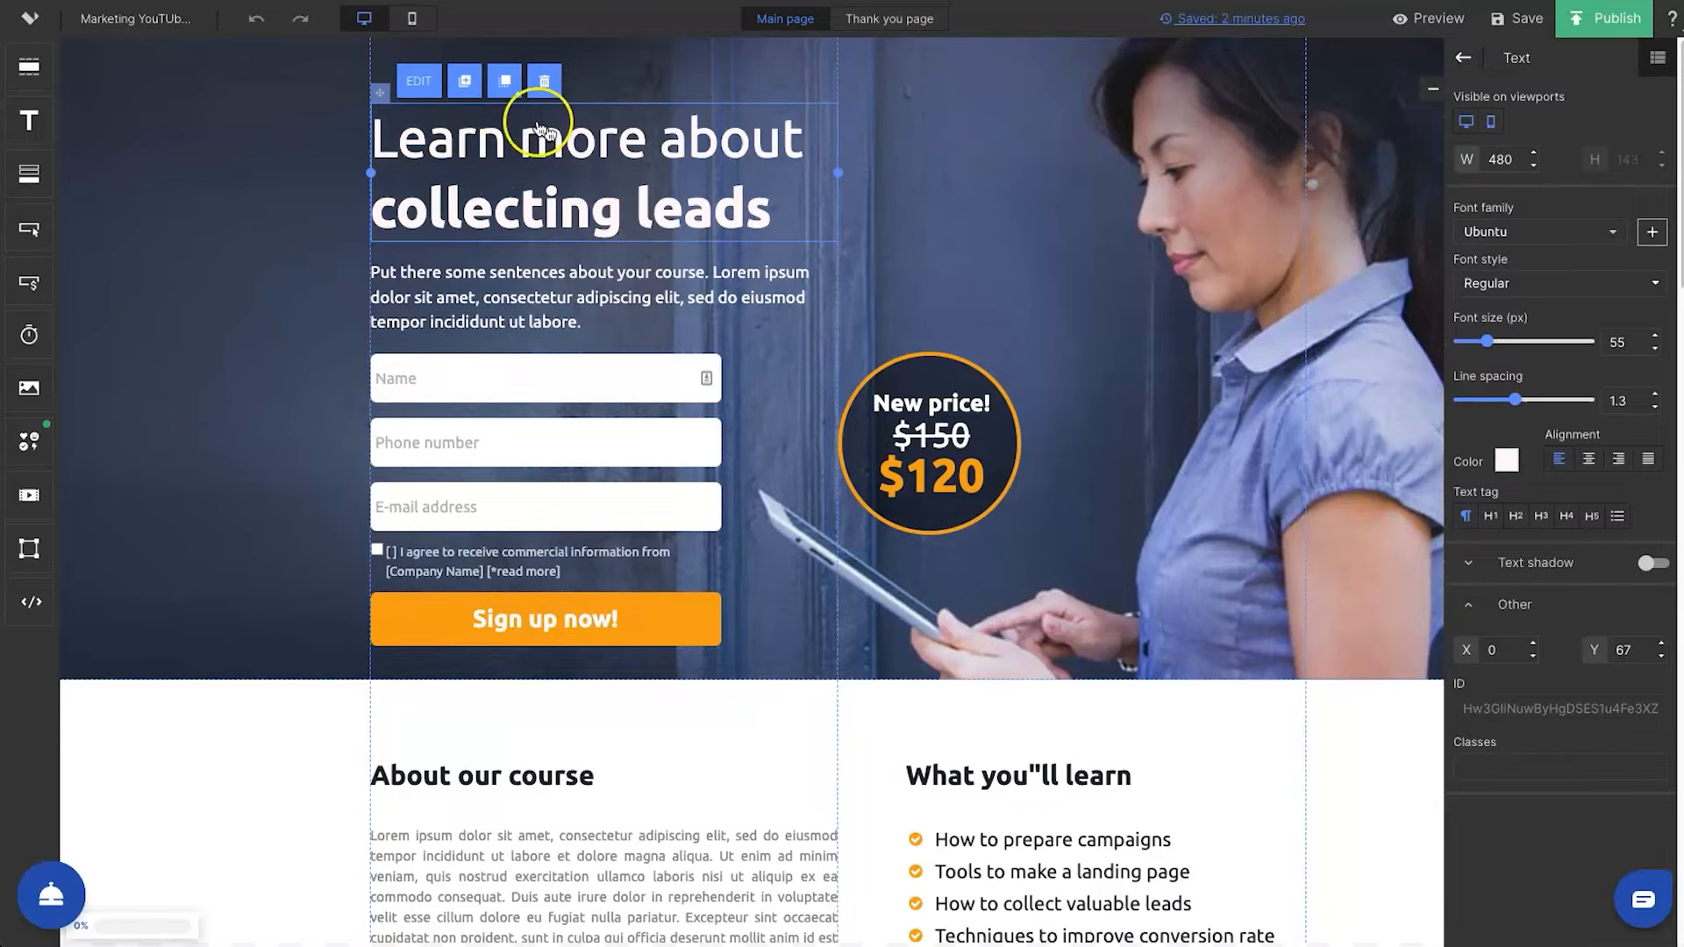
pyautogui.moveTo(489, 153); pyautogui.dragTo(294, 178)
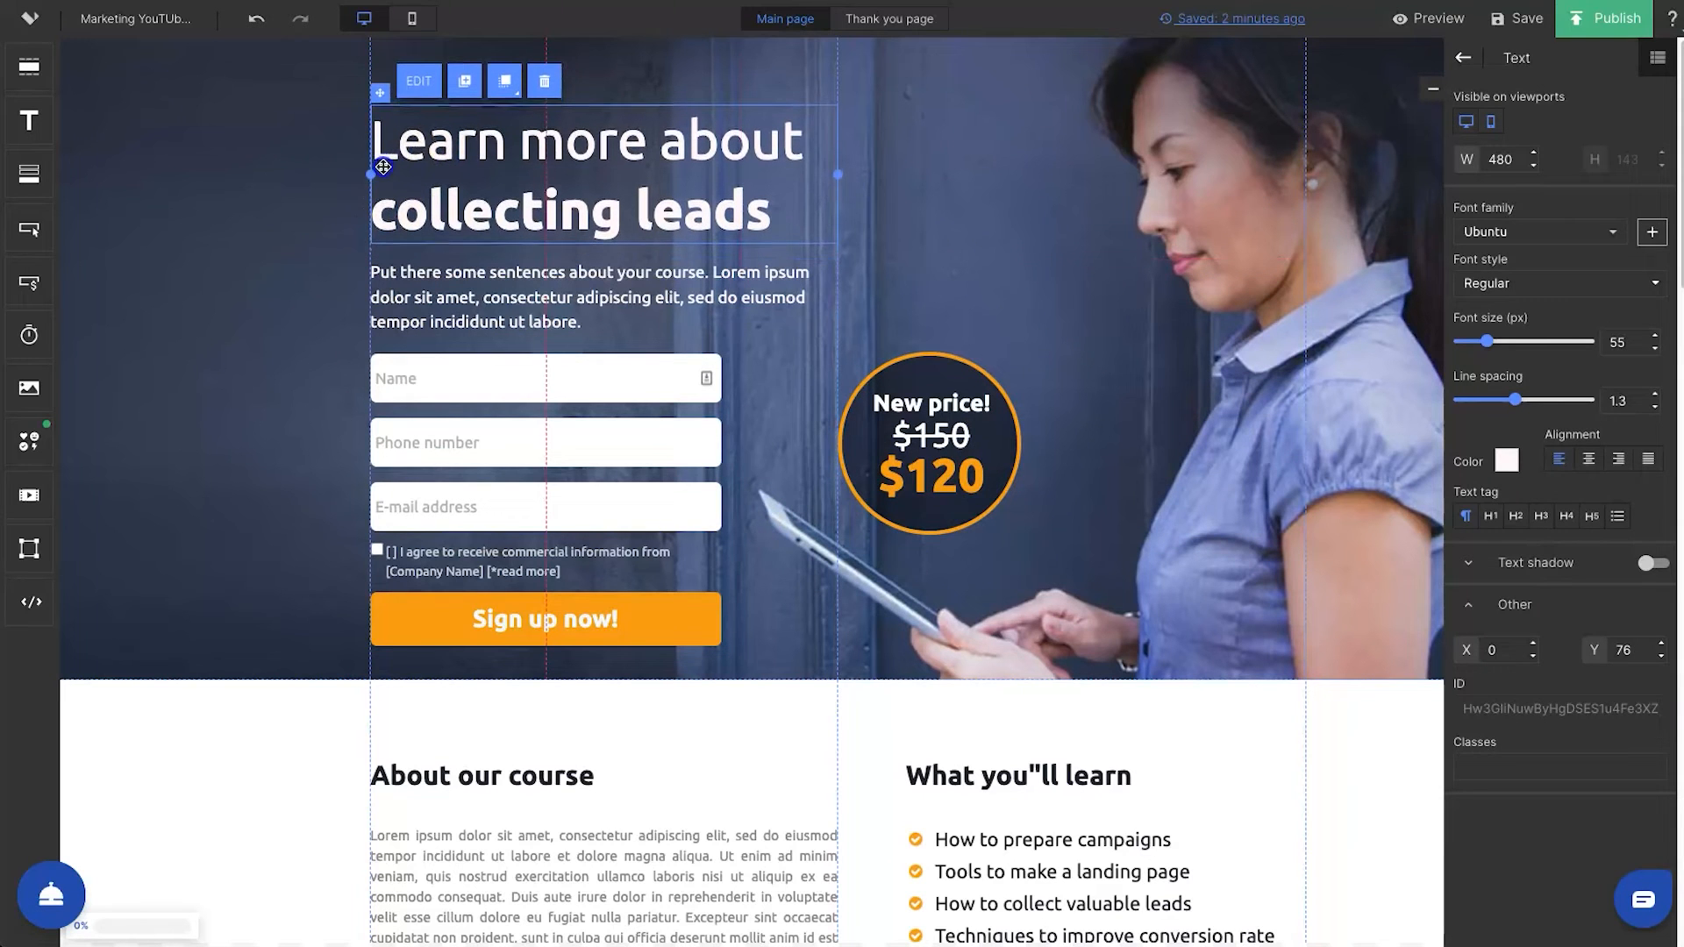
pyautogui.click(207, 143)
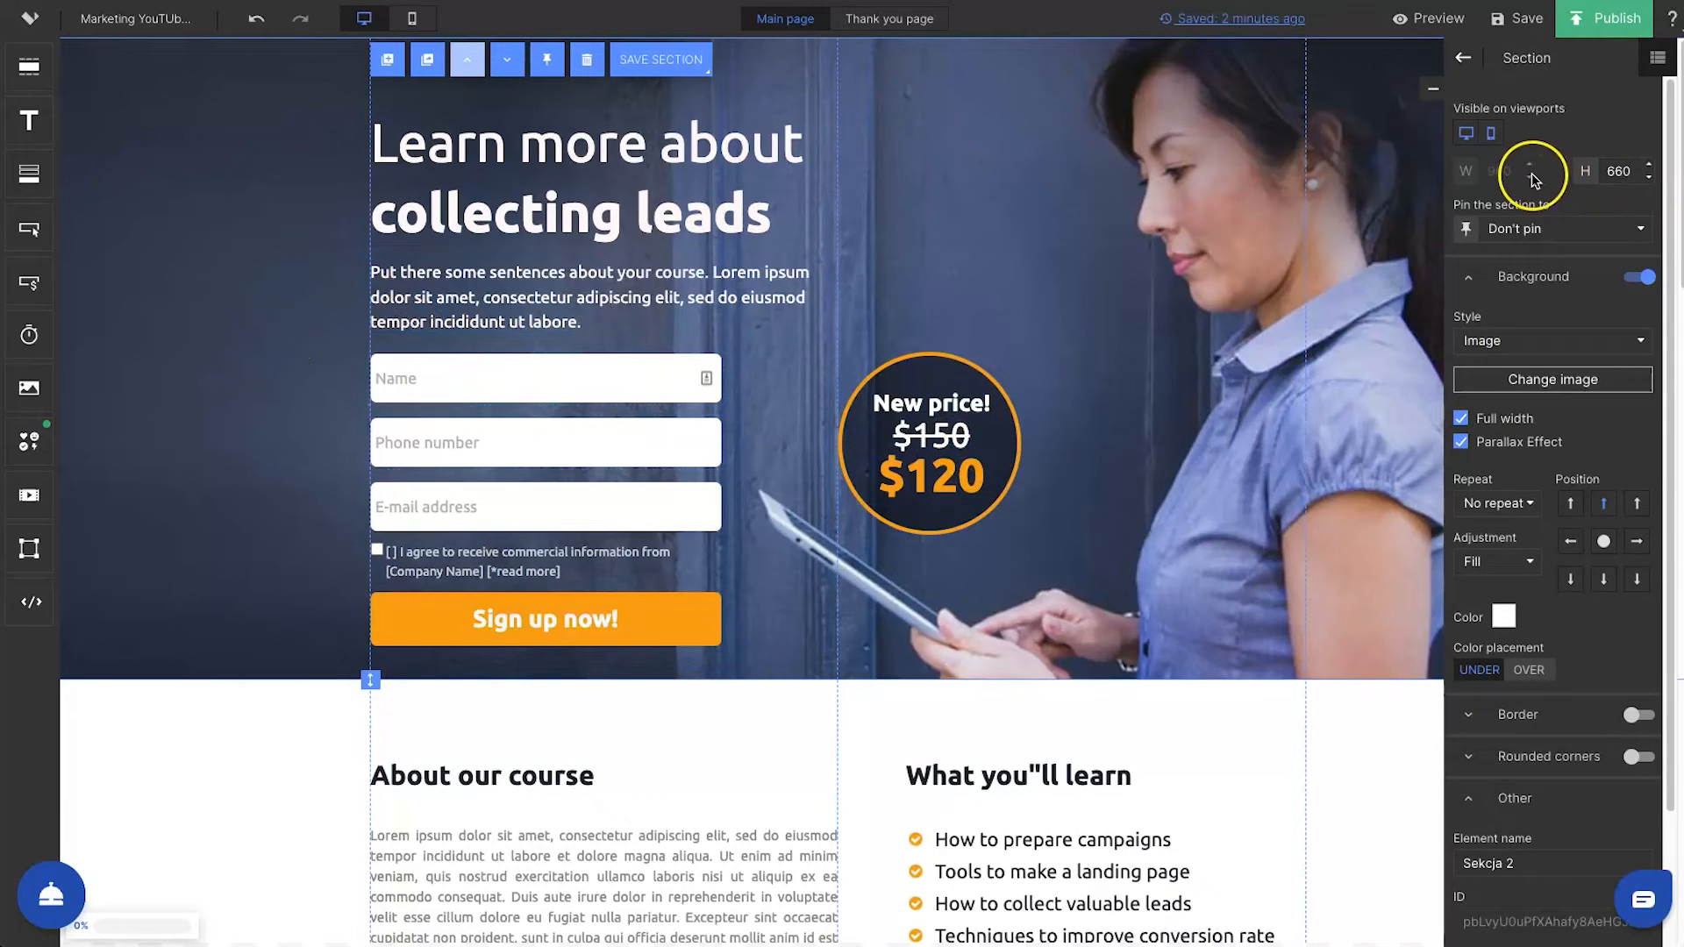
# Try a page width of 1200px and set the page width back to 960px
pyautogui.scroll(-1, 1533, 478)
pyautogui.scroll(1, 1534, 474)
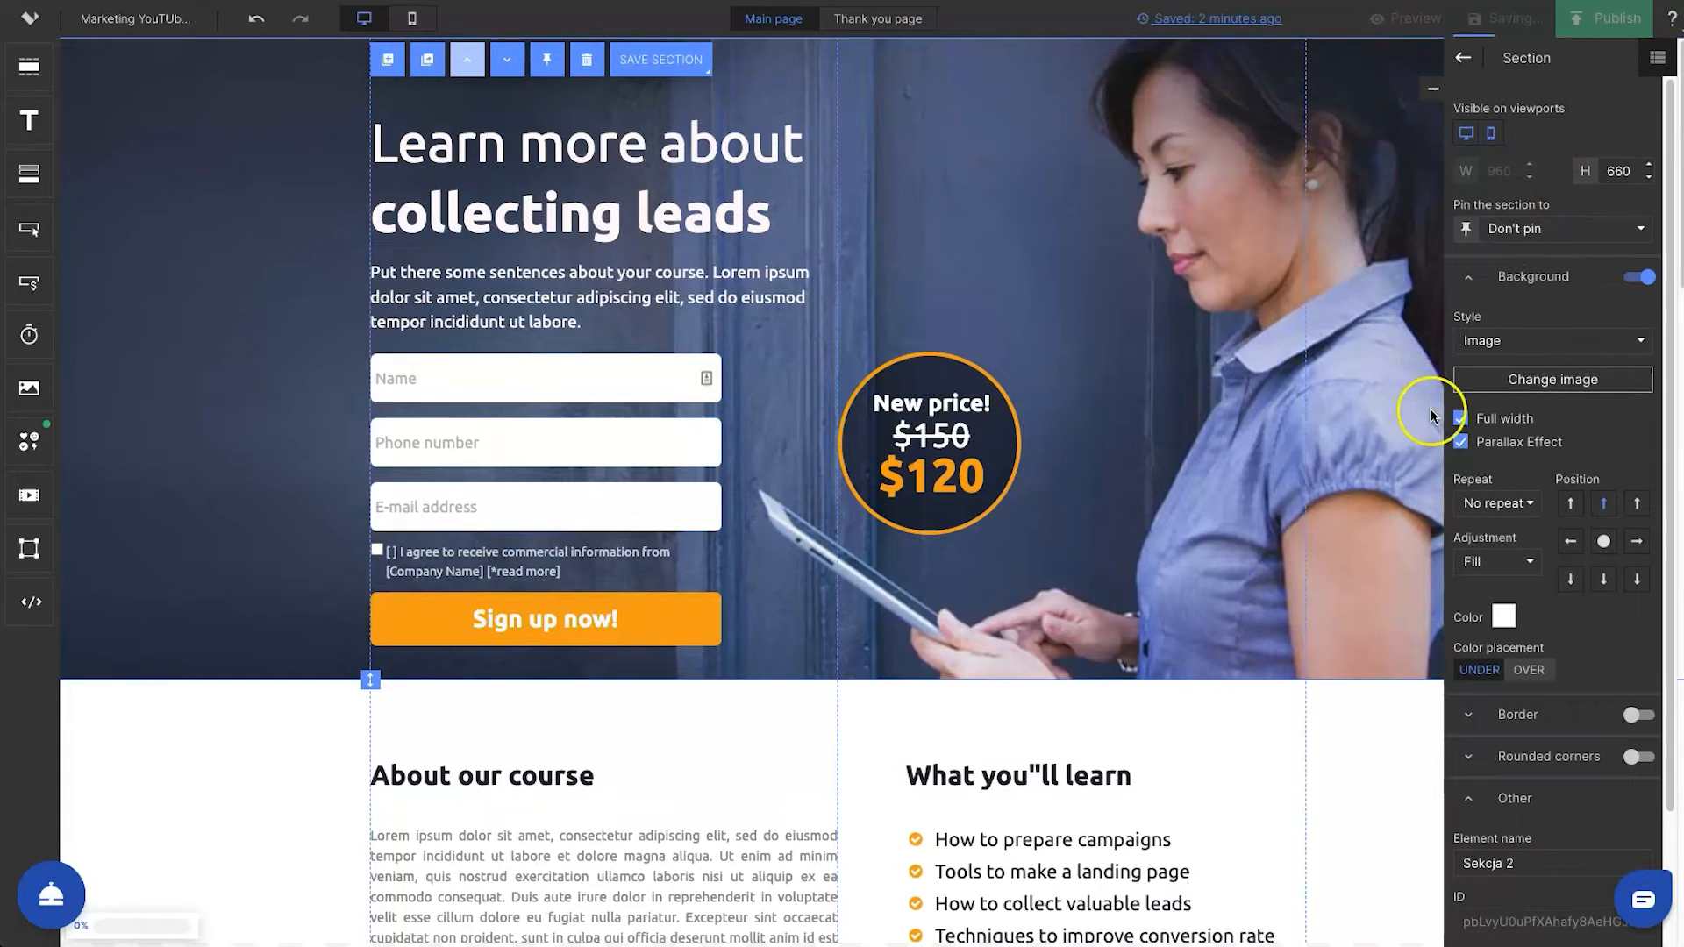
pyautogui.click(1463, 59)
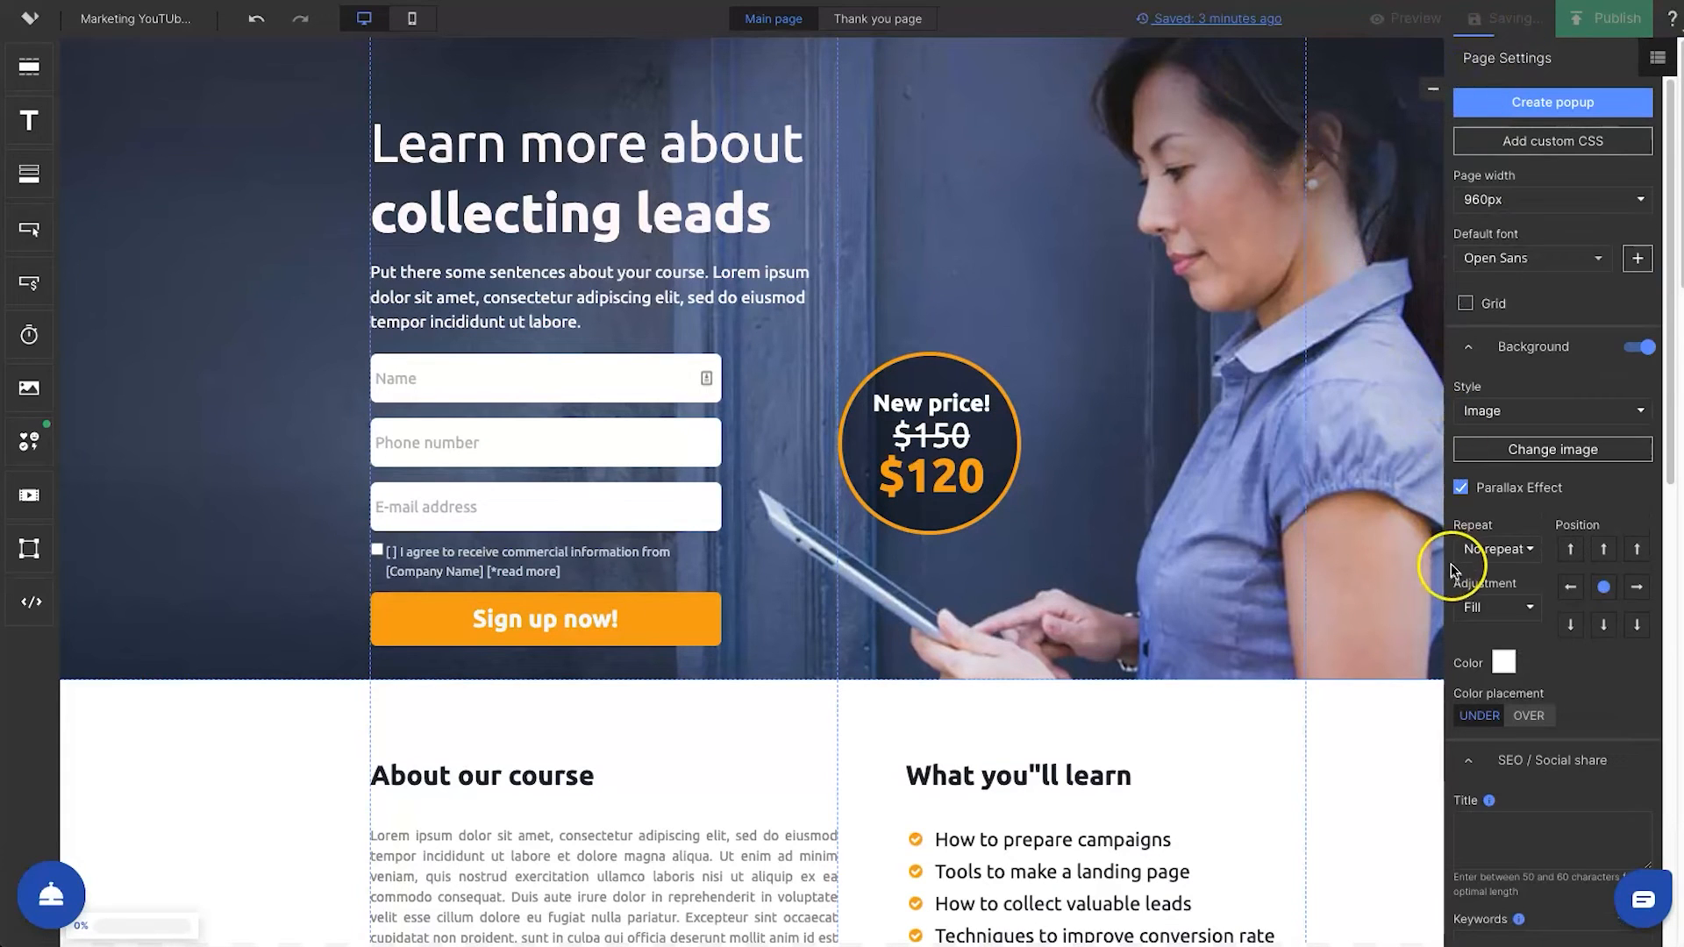
pyautogui.click(1513, 200)
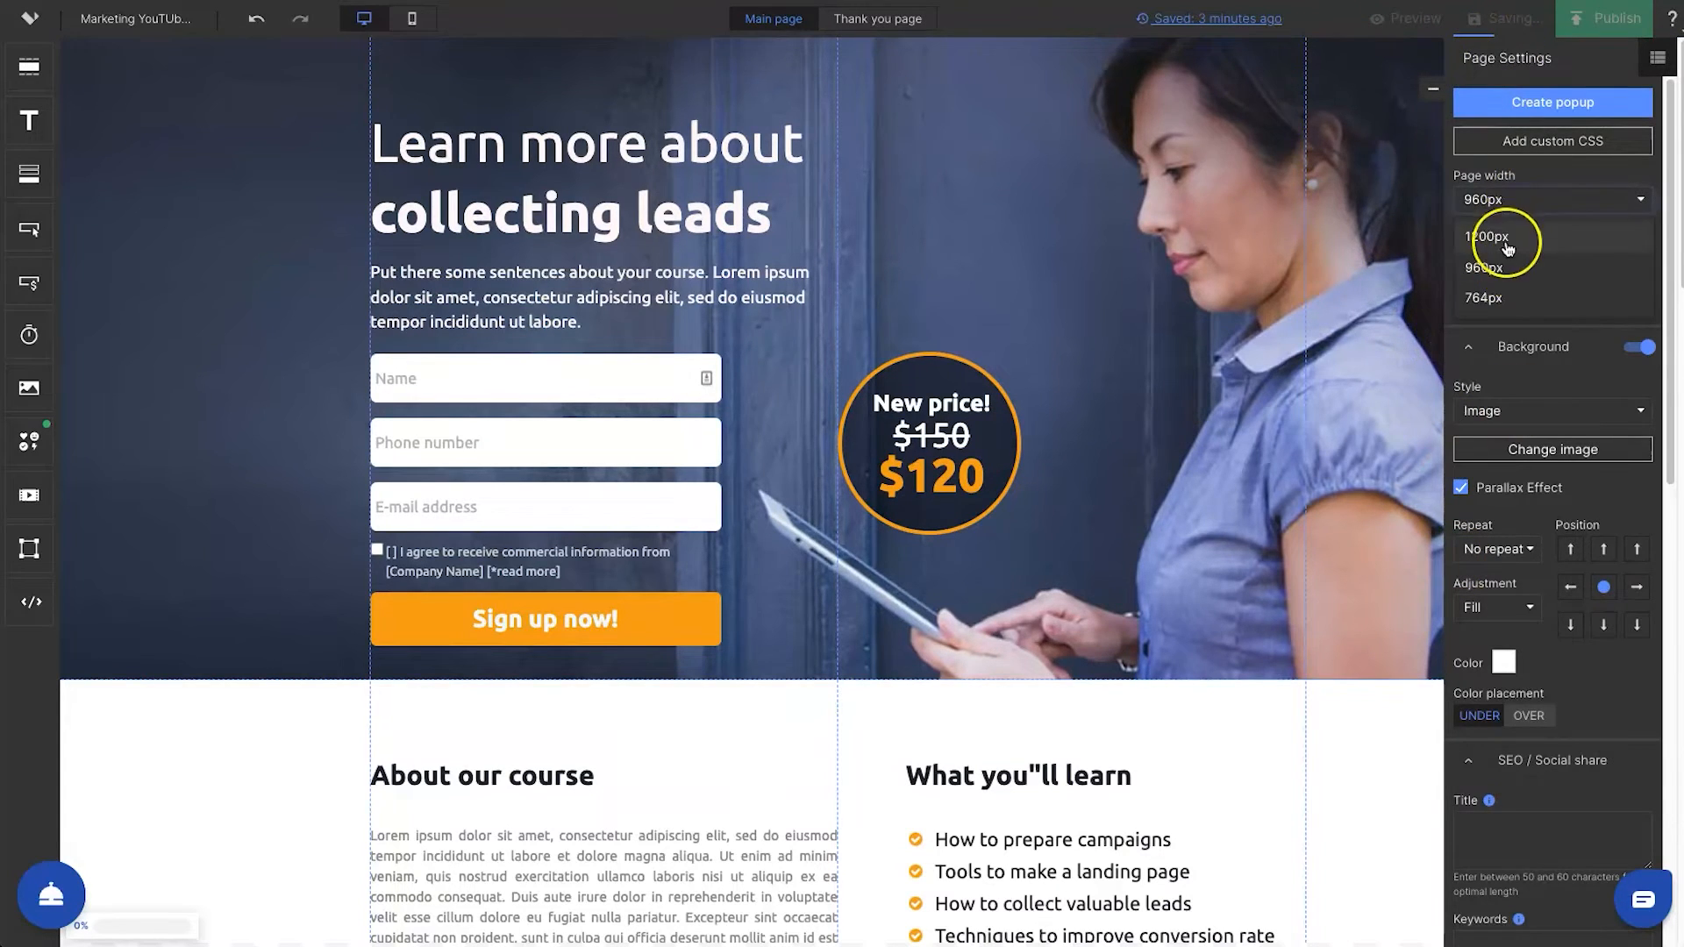
pyautogui.click(1496, 236)
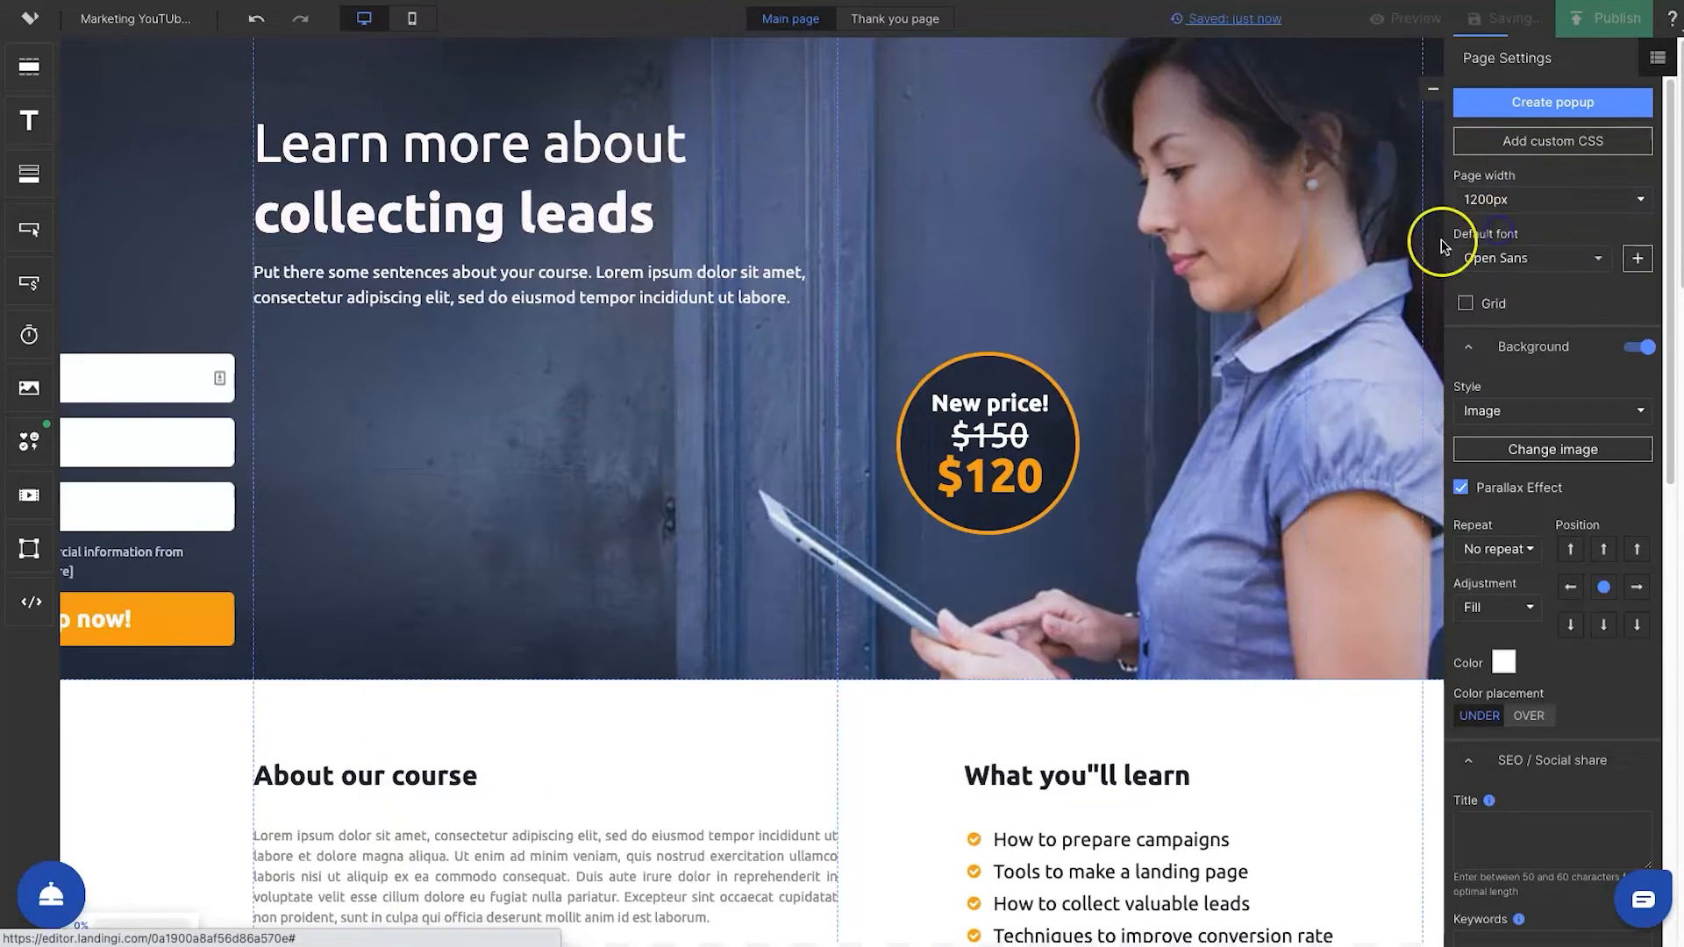
pyautogui.click(1487, 200)
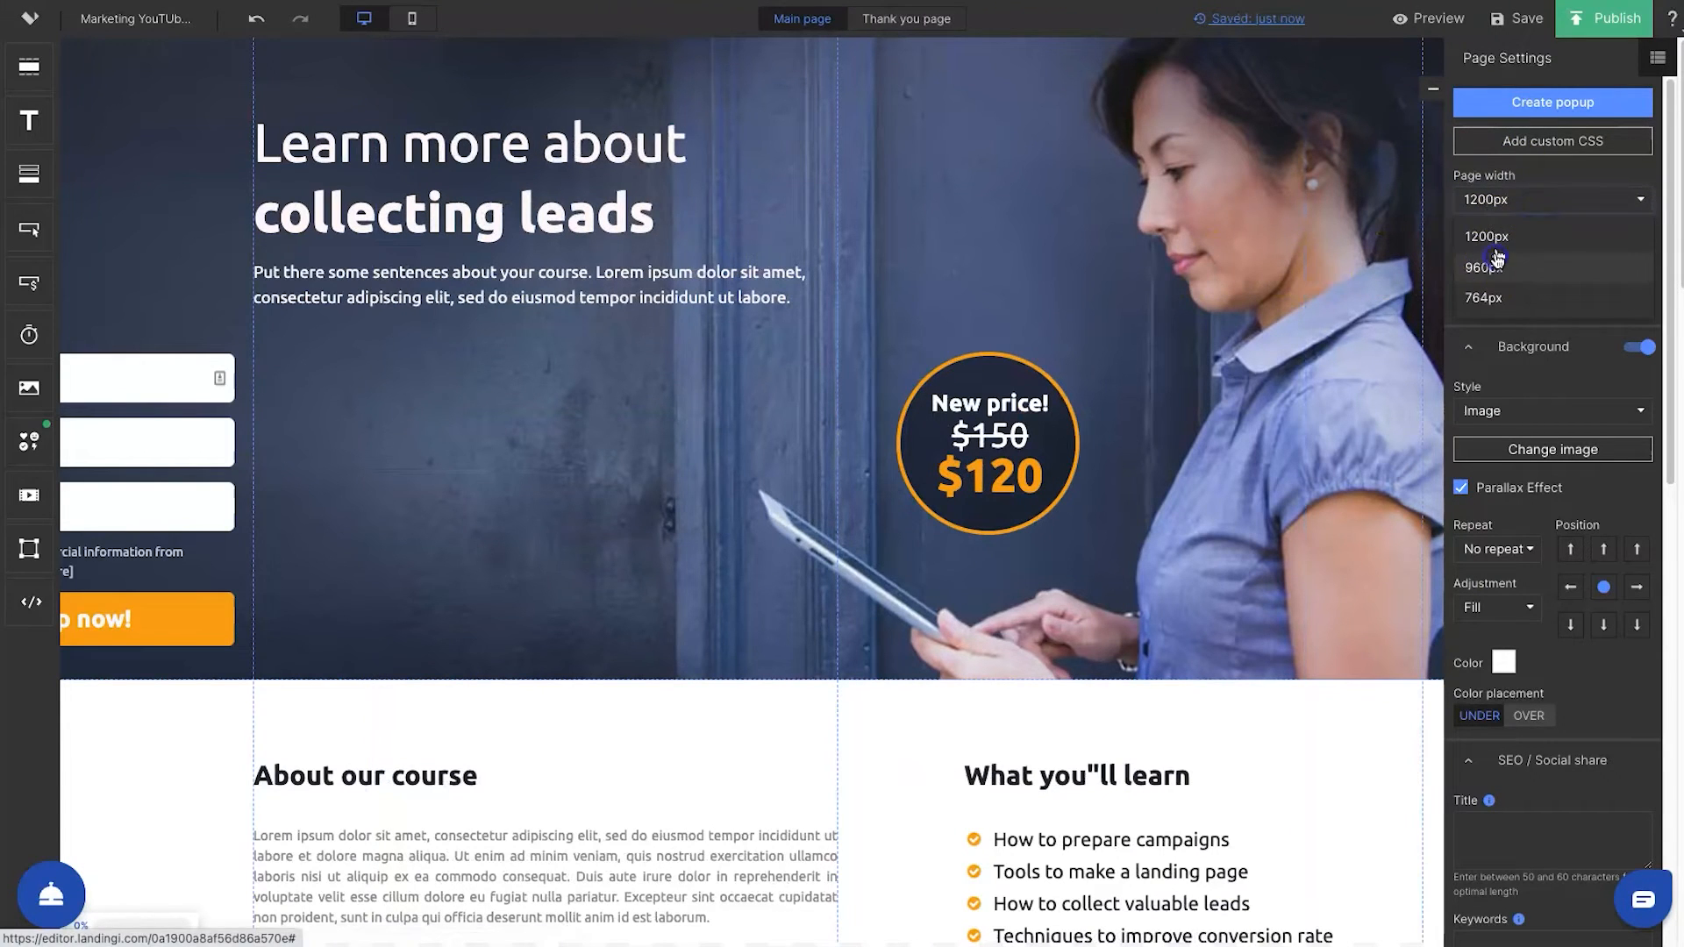
pyautogui.click(1496, 263)
pyautogui.click(1504, 205)
pyautogui.click(1491, 276)
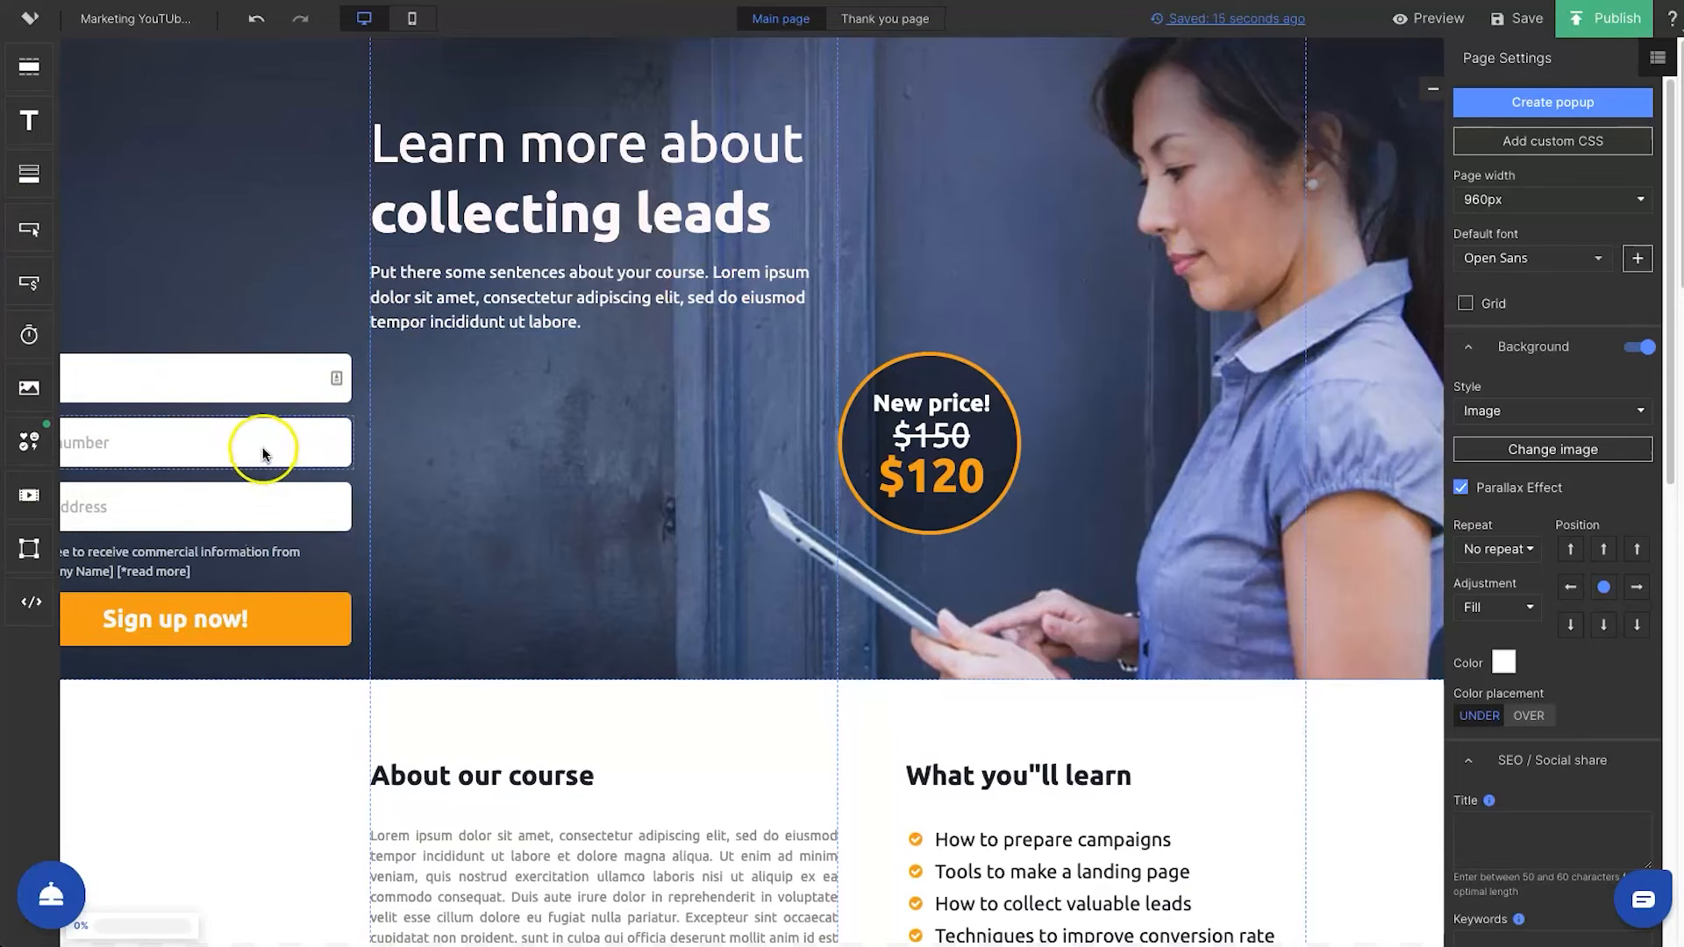
# Undo the page width changes
pyautogui.click(256, 31)
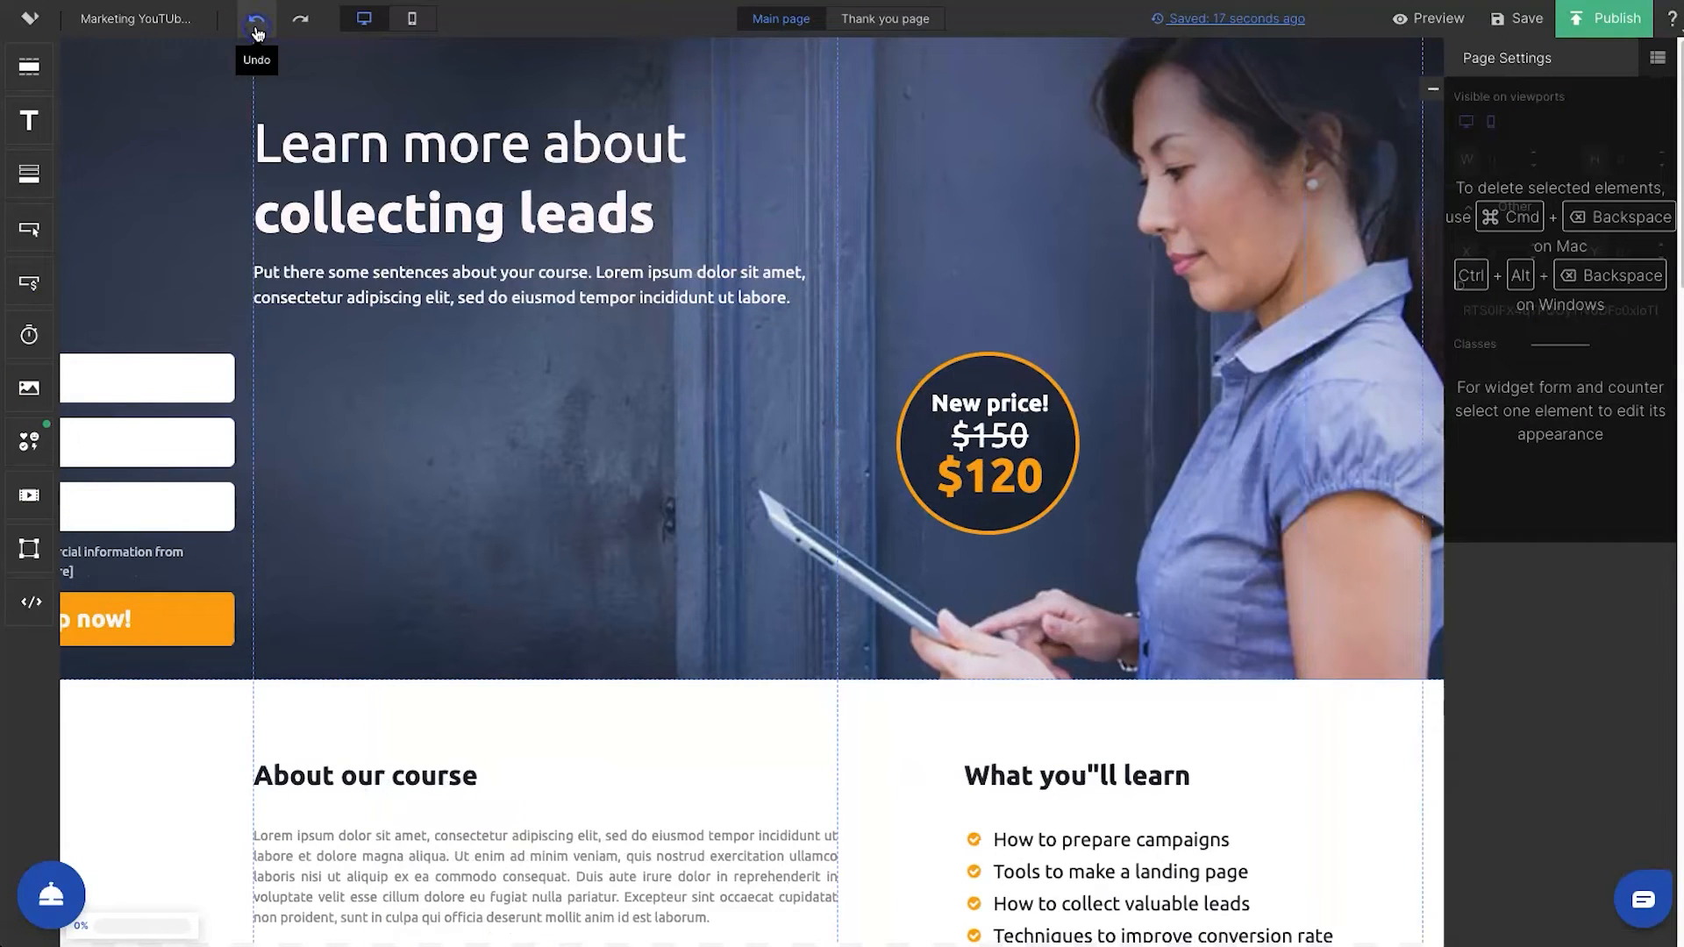
pyautogui.click(256, 33)
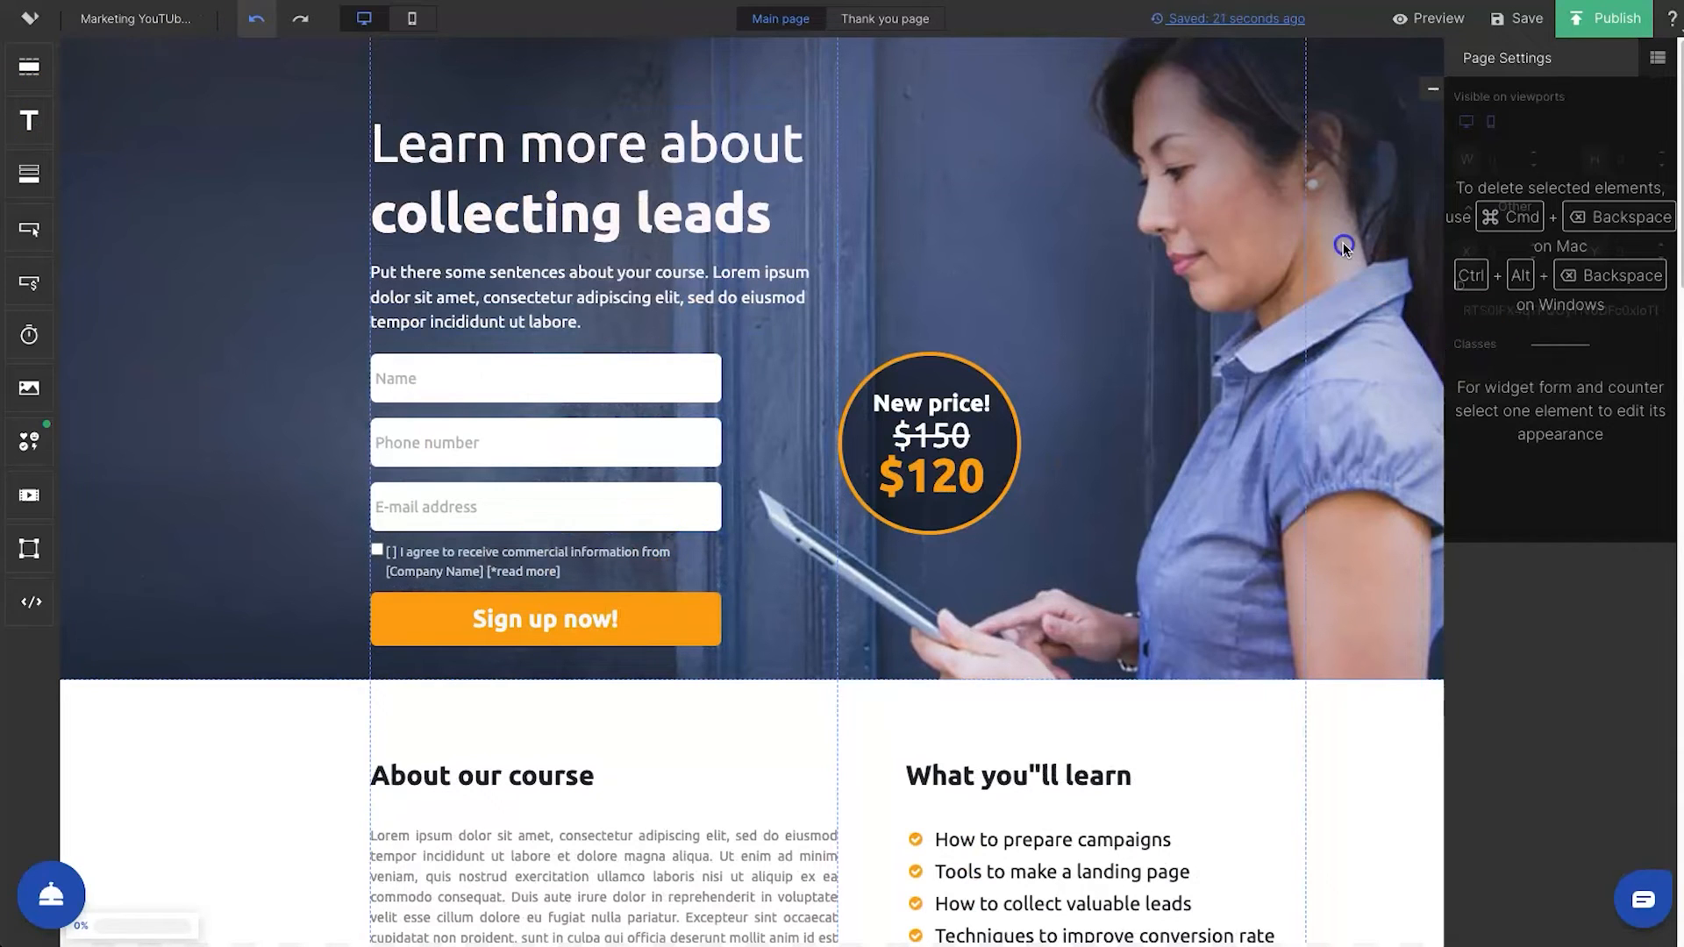
pyautogui.click(375, 601)
pyautogui.click(231, 563)
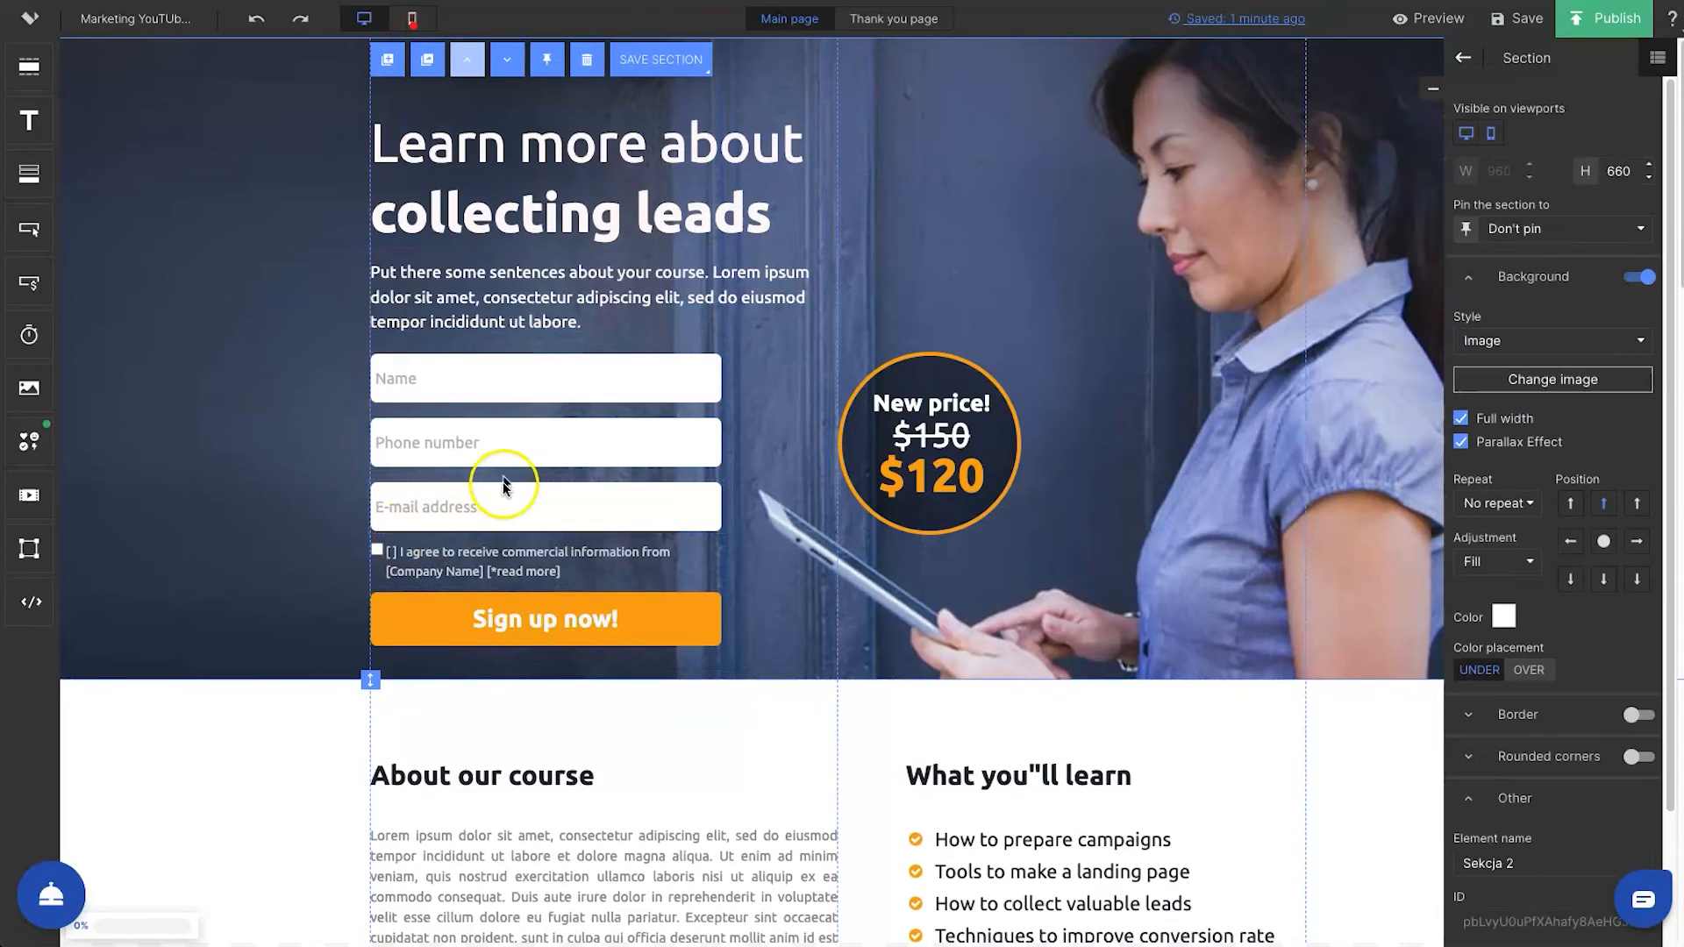
pyautogui.click(453, 551)
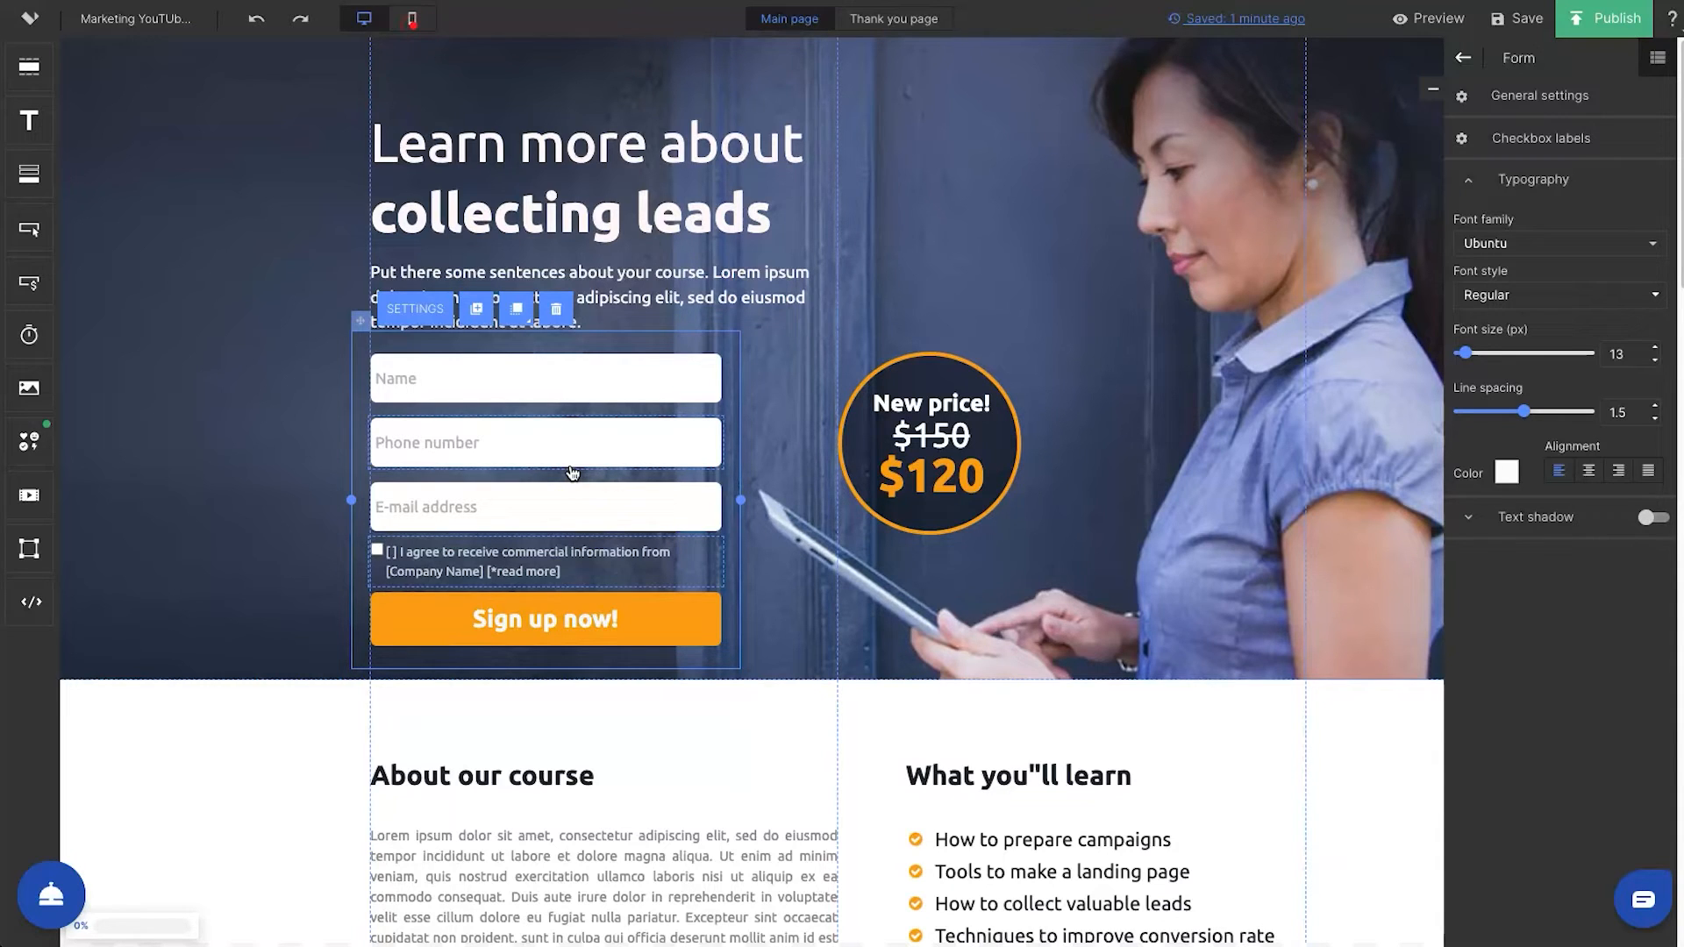
pyautogui.click(260, 337)
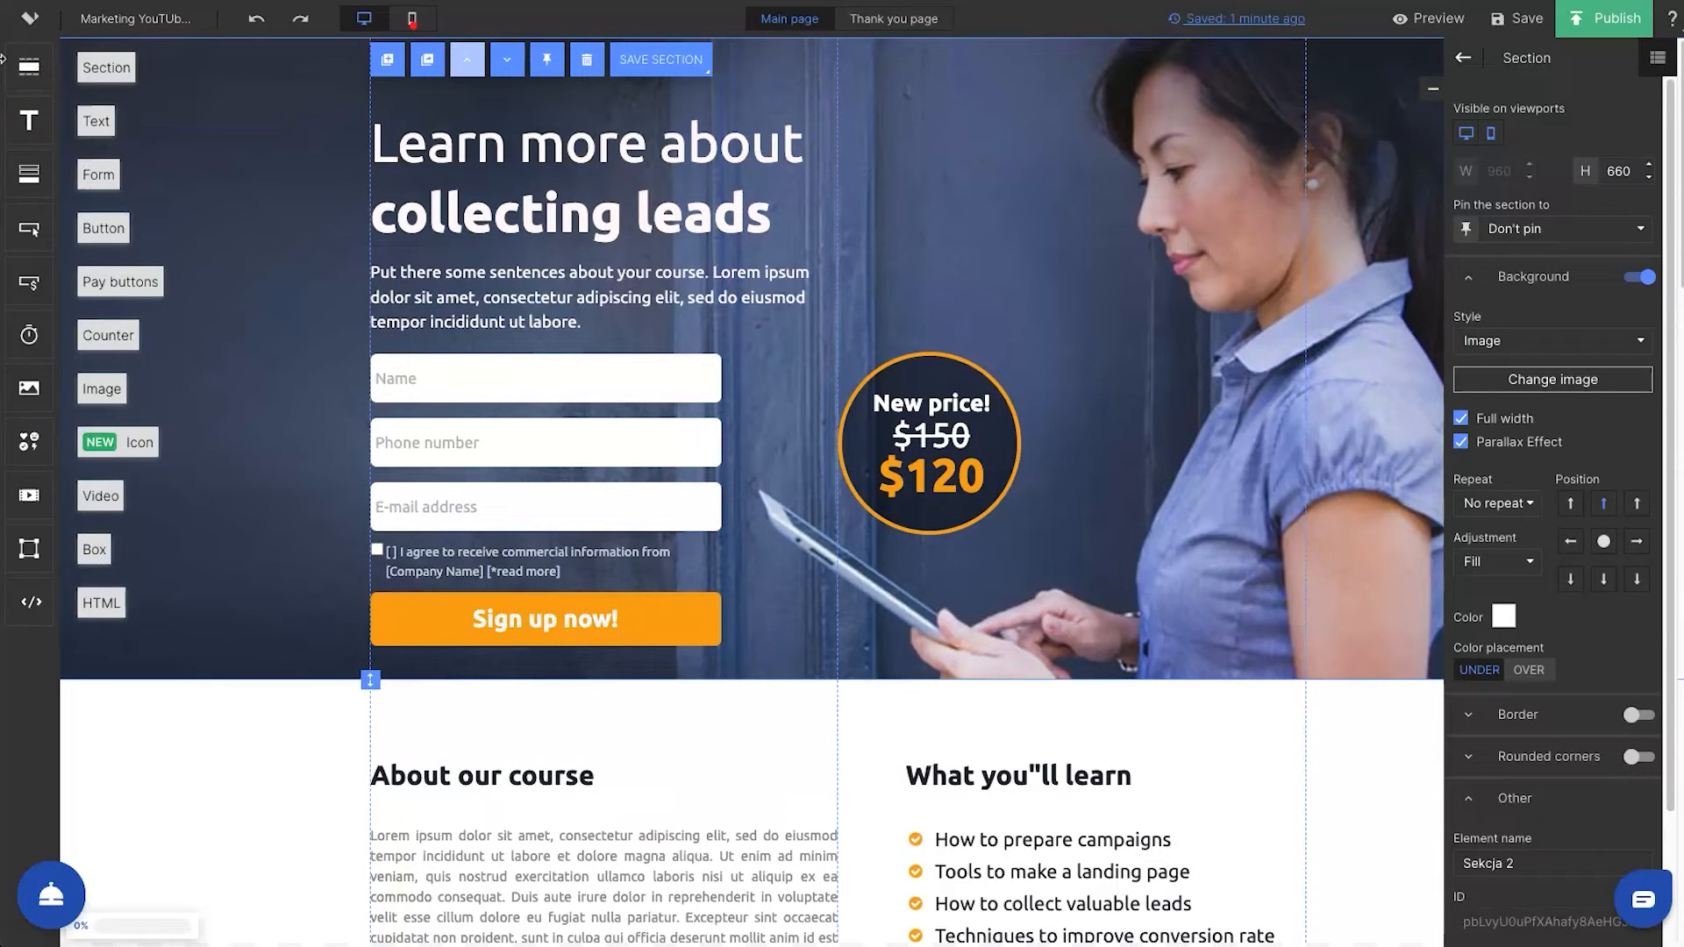
# Add a text element above the price badge, with a font size of 44 px and a width of about 367 px
pyautogui.moveTo(26, 123); pyautogui.dragTo(1007, 228)
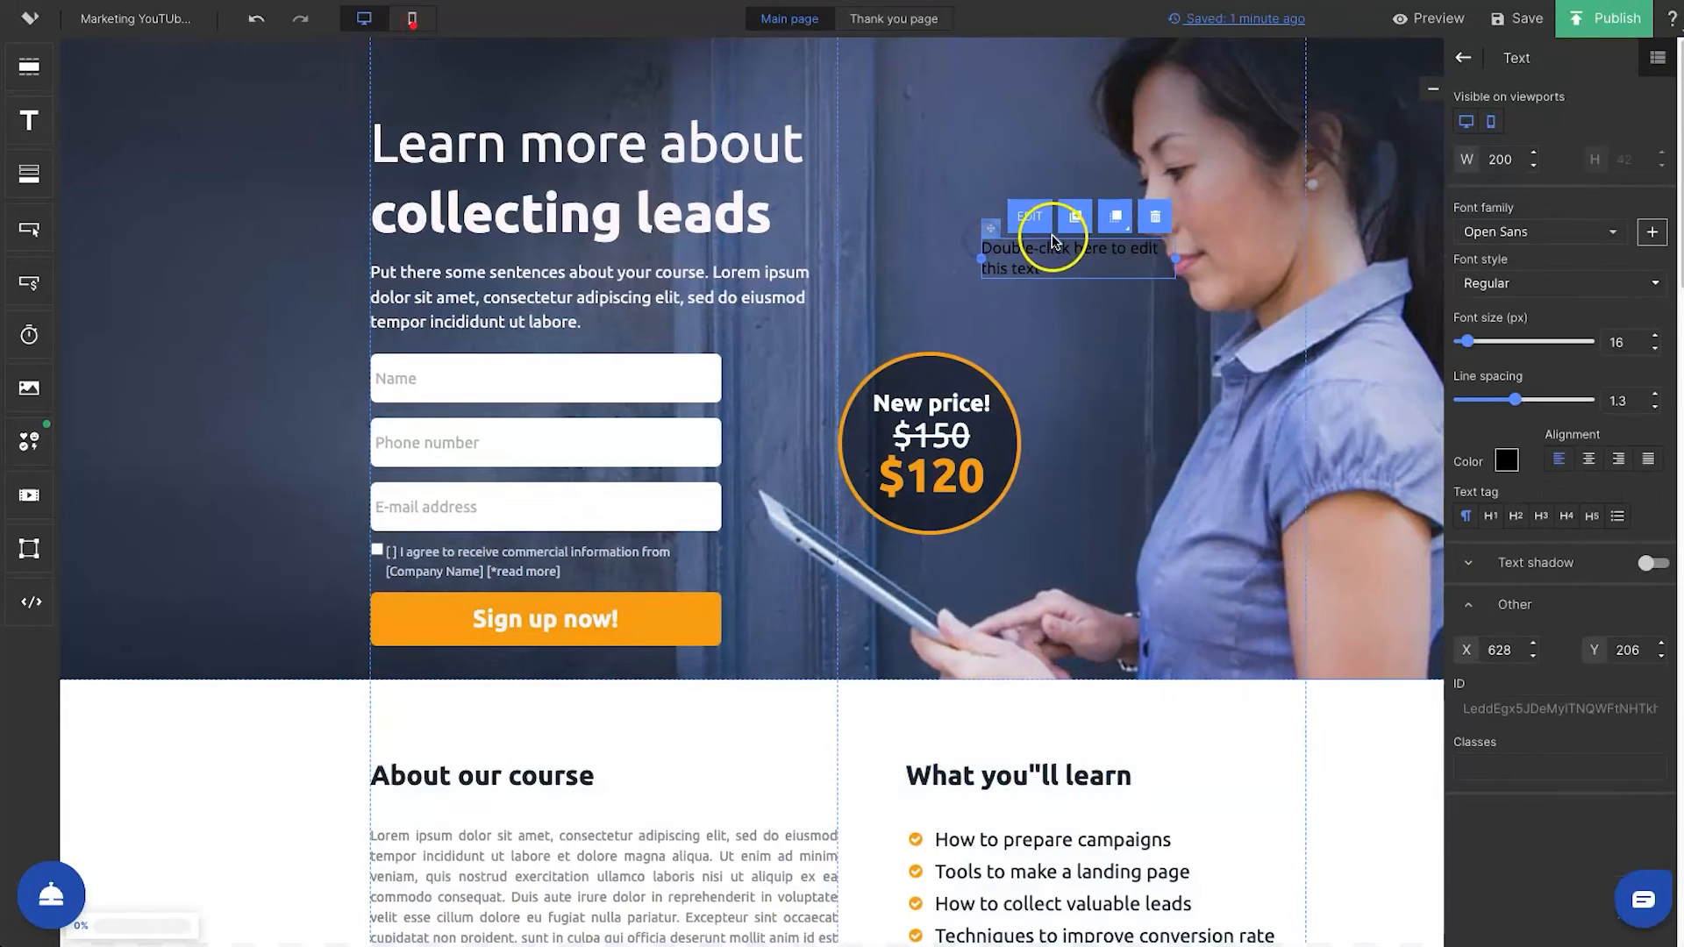
pyautogui.moveTo(1477, 339)
pyautogui.mouseDown()
pyautogui.moveTo(1502, 345)
pyautogui.moveTo(1482, 342)
pyautogui.mouseUp()
pyautogui.moveTo(982, 352); pyautogui.dragTo(836, 347)
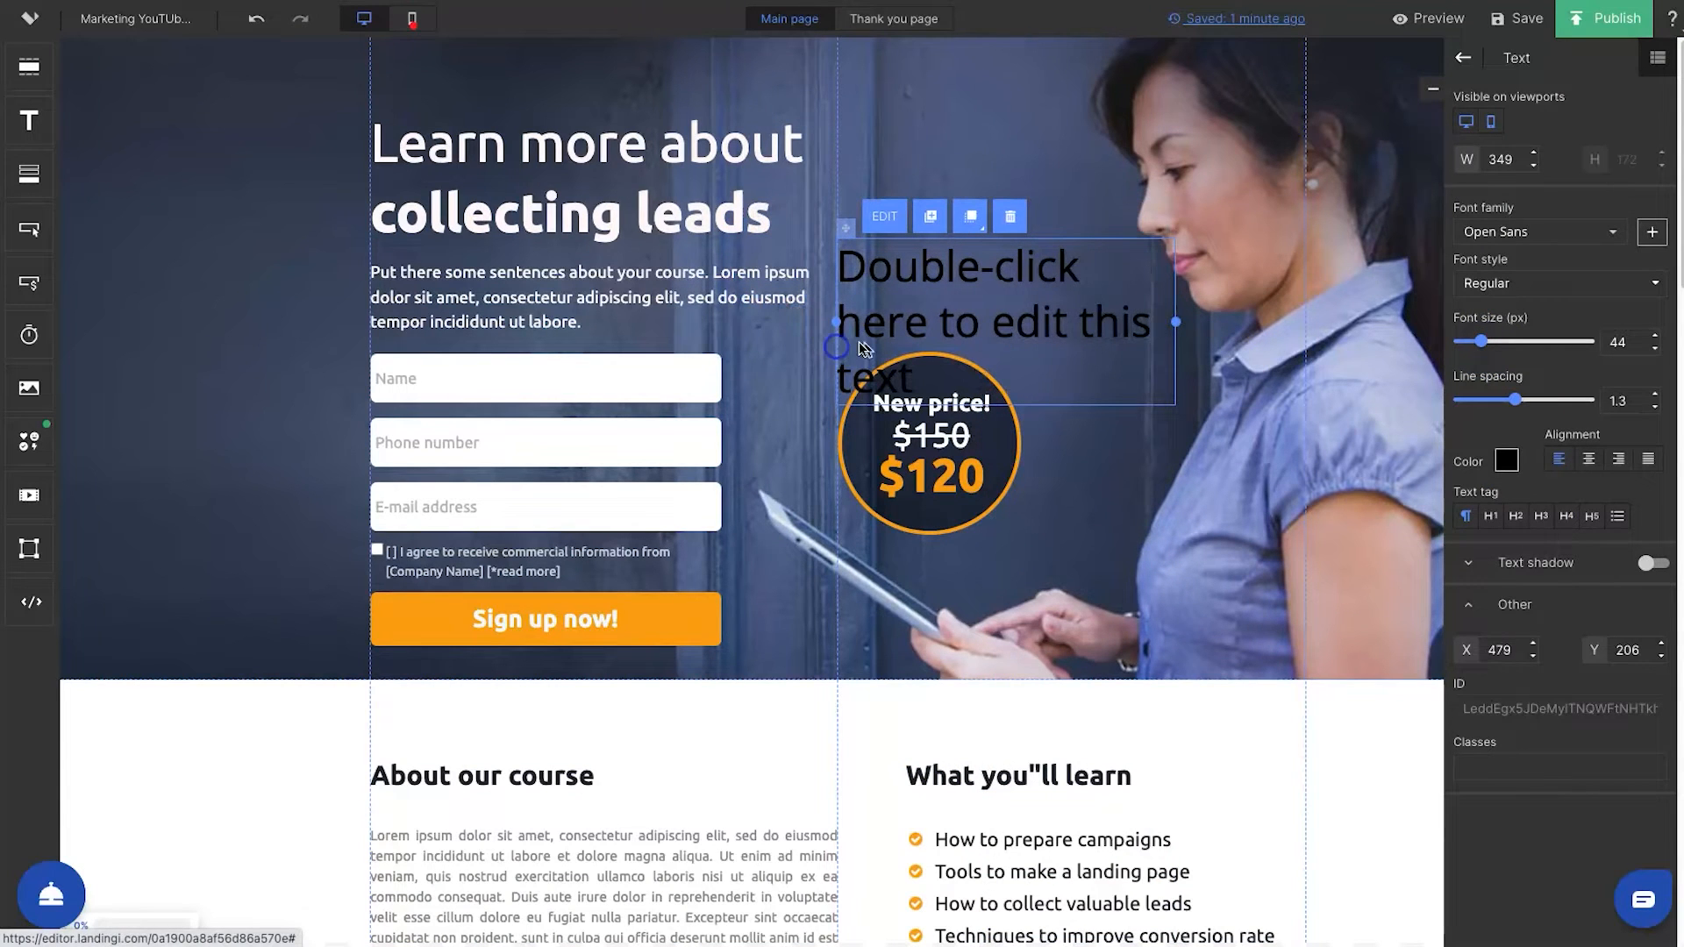
pyautogui.moveTo(1180, 321); pyautogui.dragTo(1193, 319)
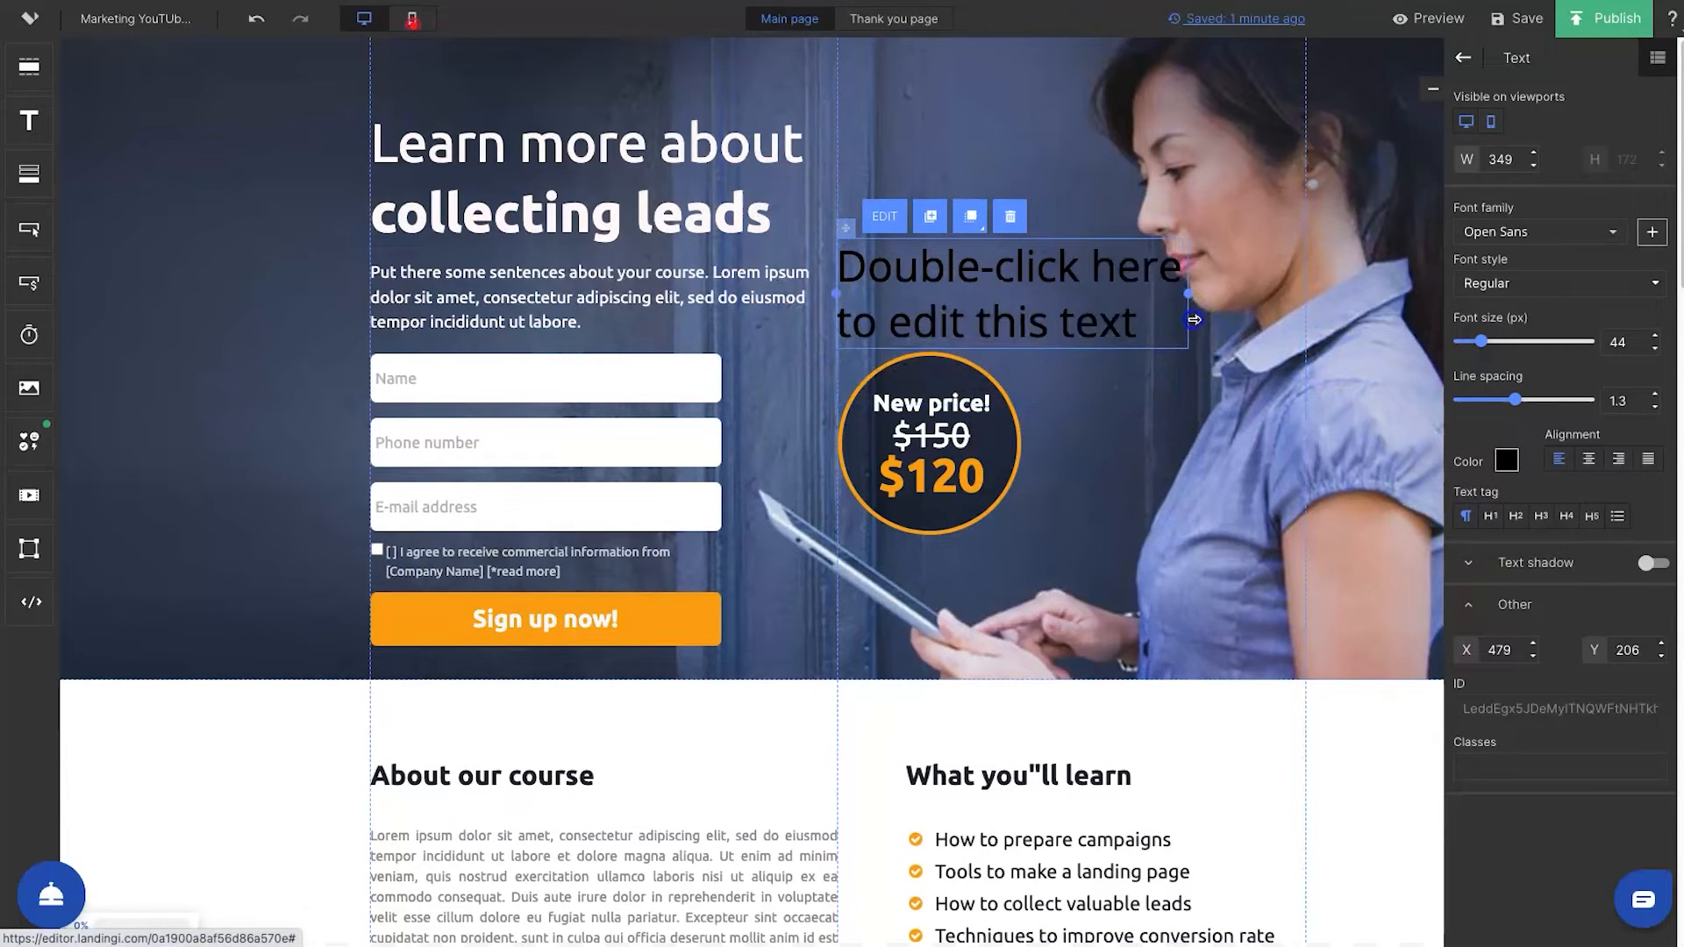
# Set the new text element's color to #ffffff and move it up beside the headline
pyautogui.click(1504, 460)
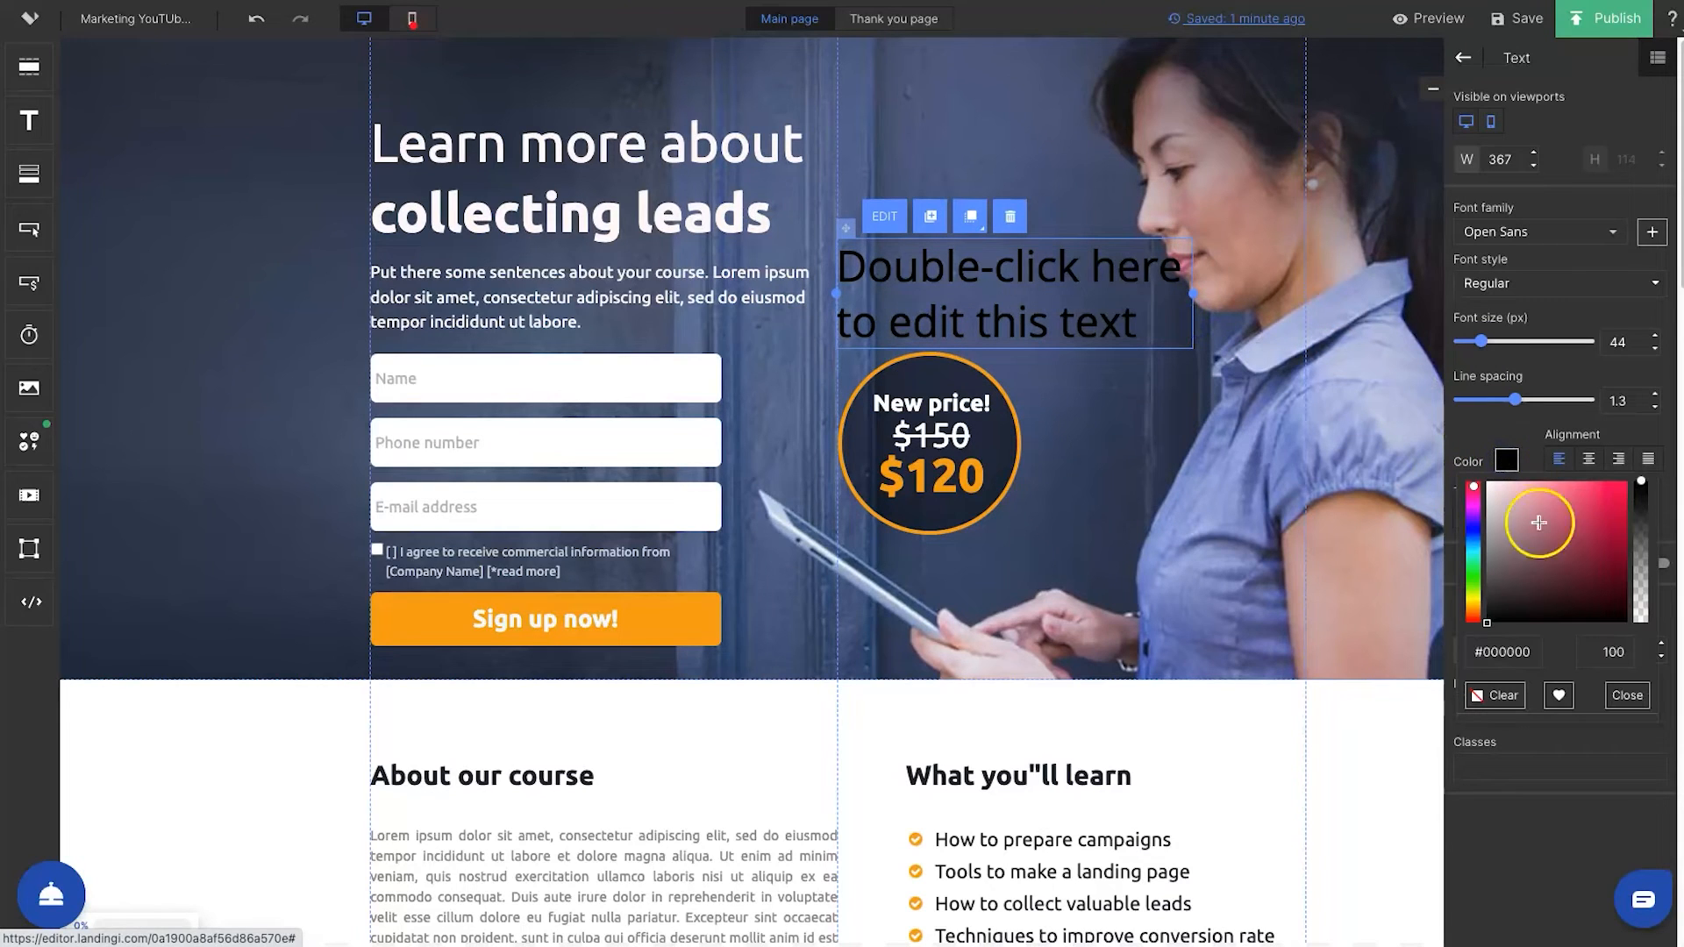
pyautogui.click(1483, 652)
pyautogui.write('fffff')
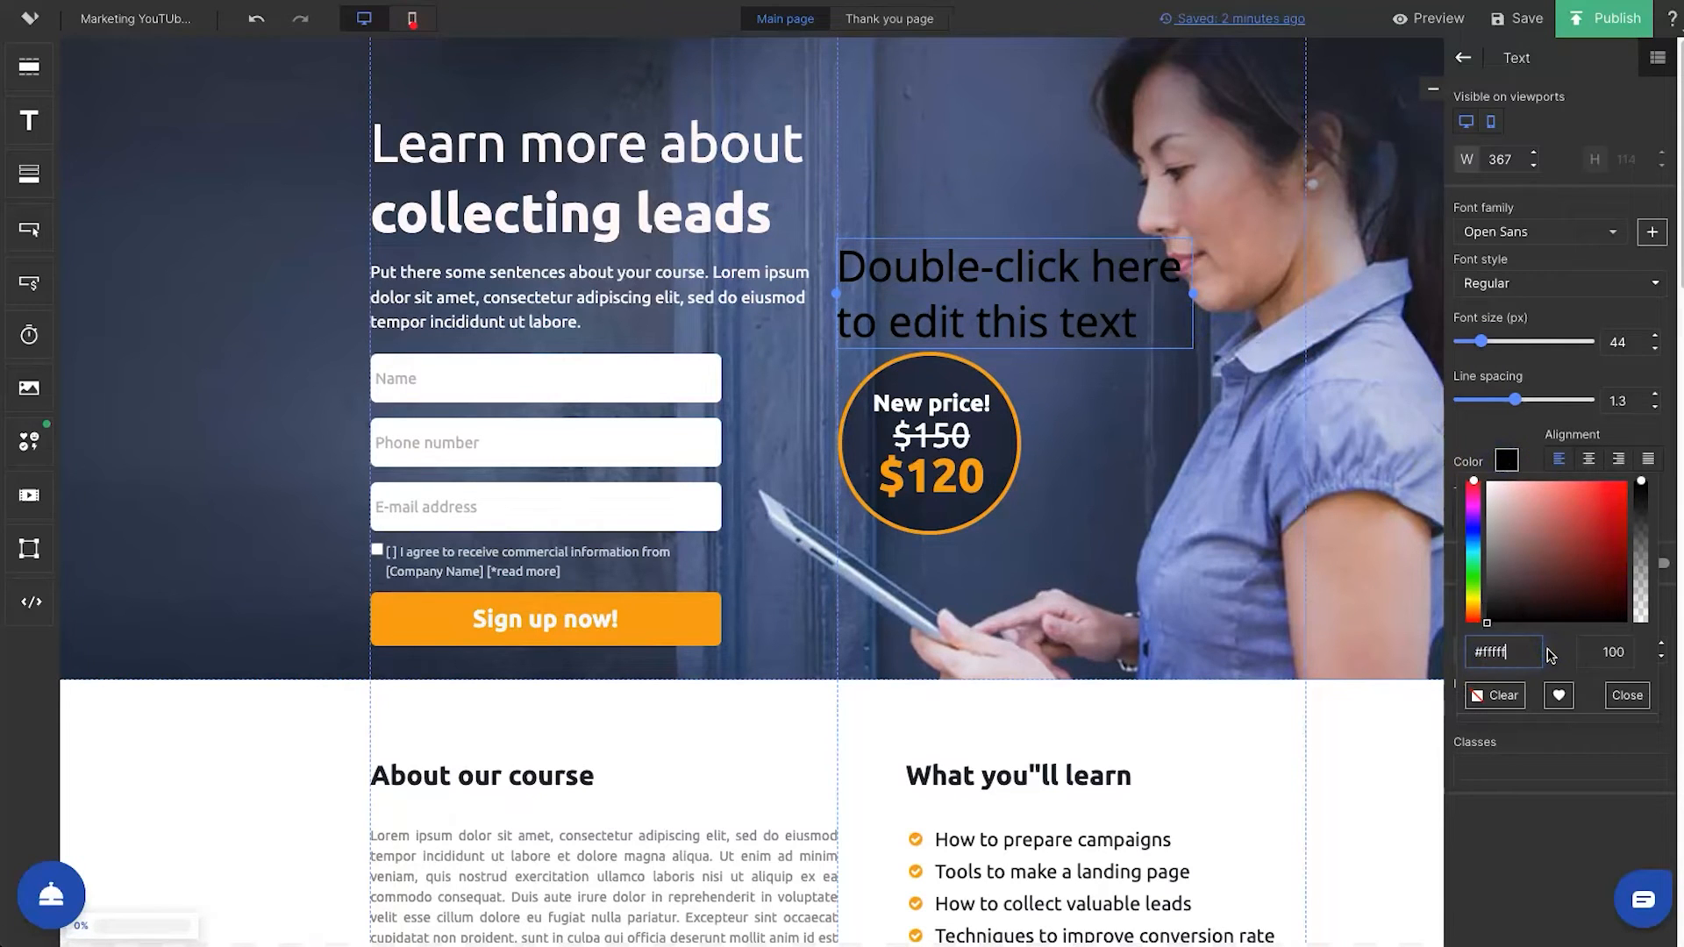
pyautogui.write('f')
pyautogui.click(1136, 370)
pyautogui.moveTo(1091, 318); pyautogui.dragTo(1111, 217)
pyautogui.click(345, 303)
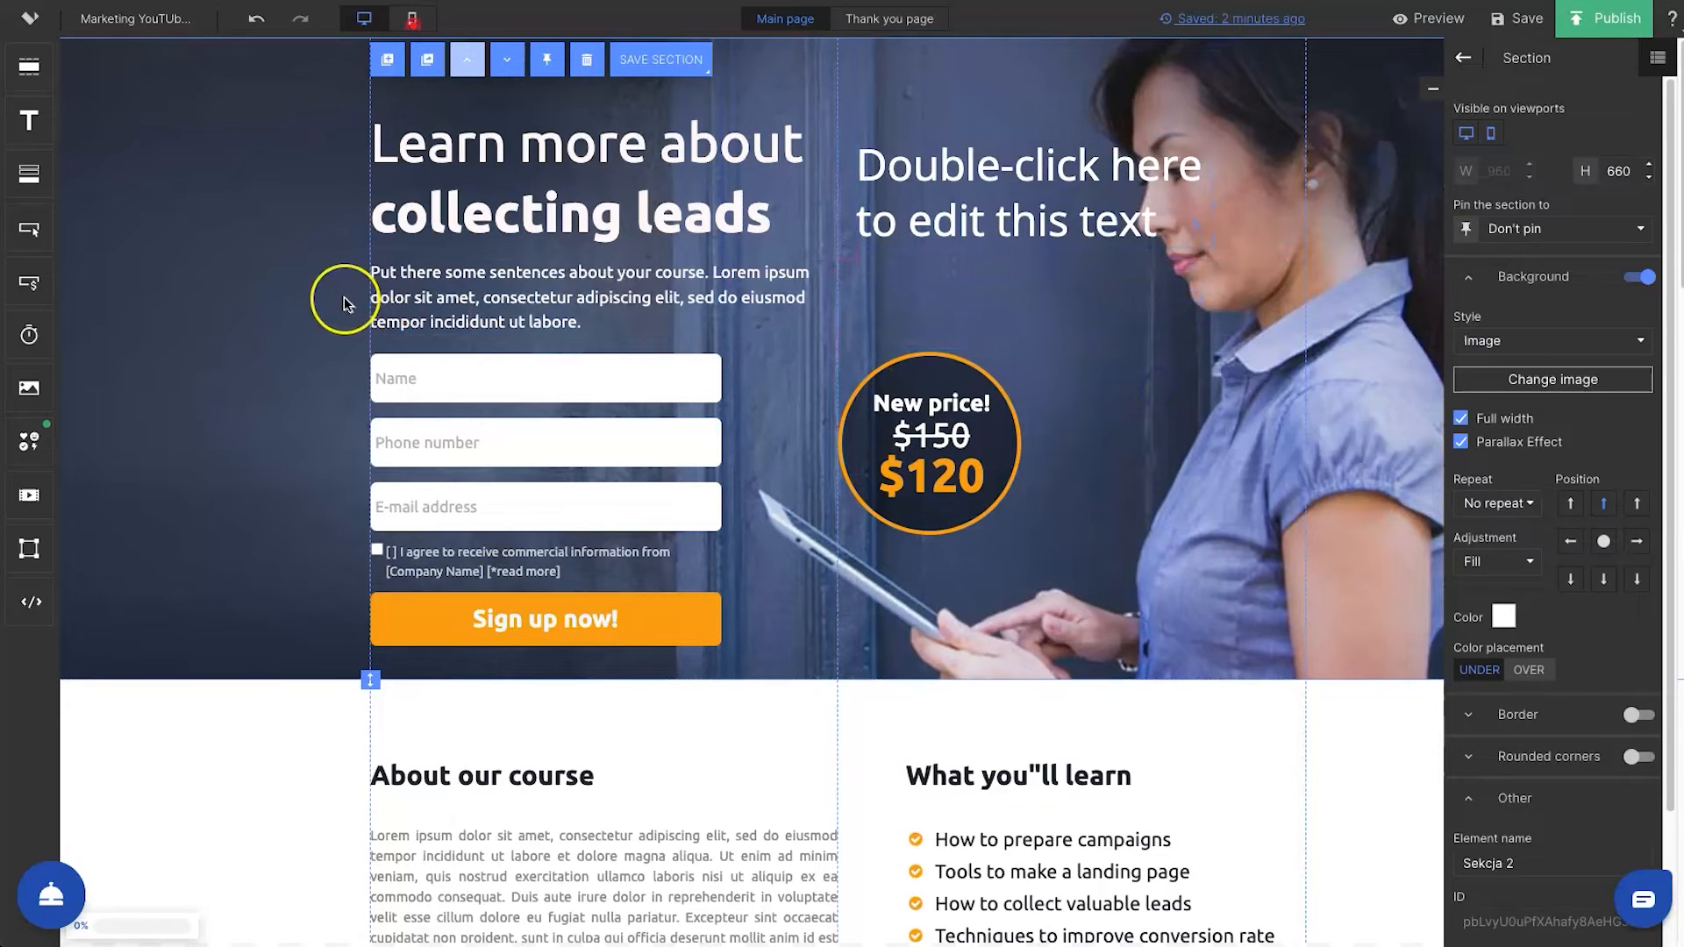
# Examine the custom CSS editors for the Main page and Thank you page, and close them without adding code
pyautogui.click(1503, 56)
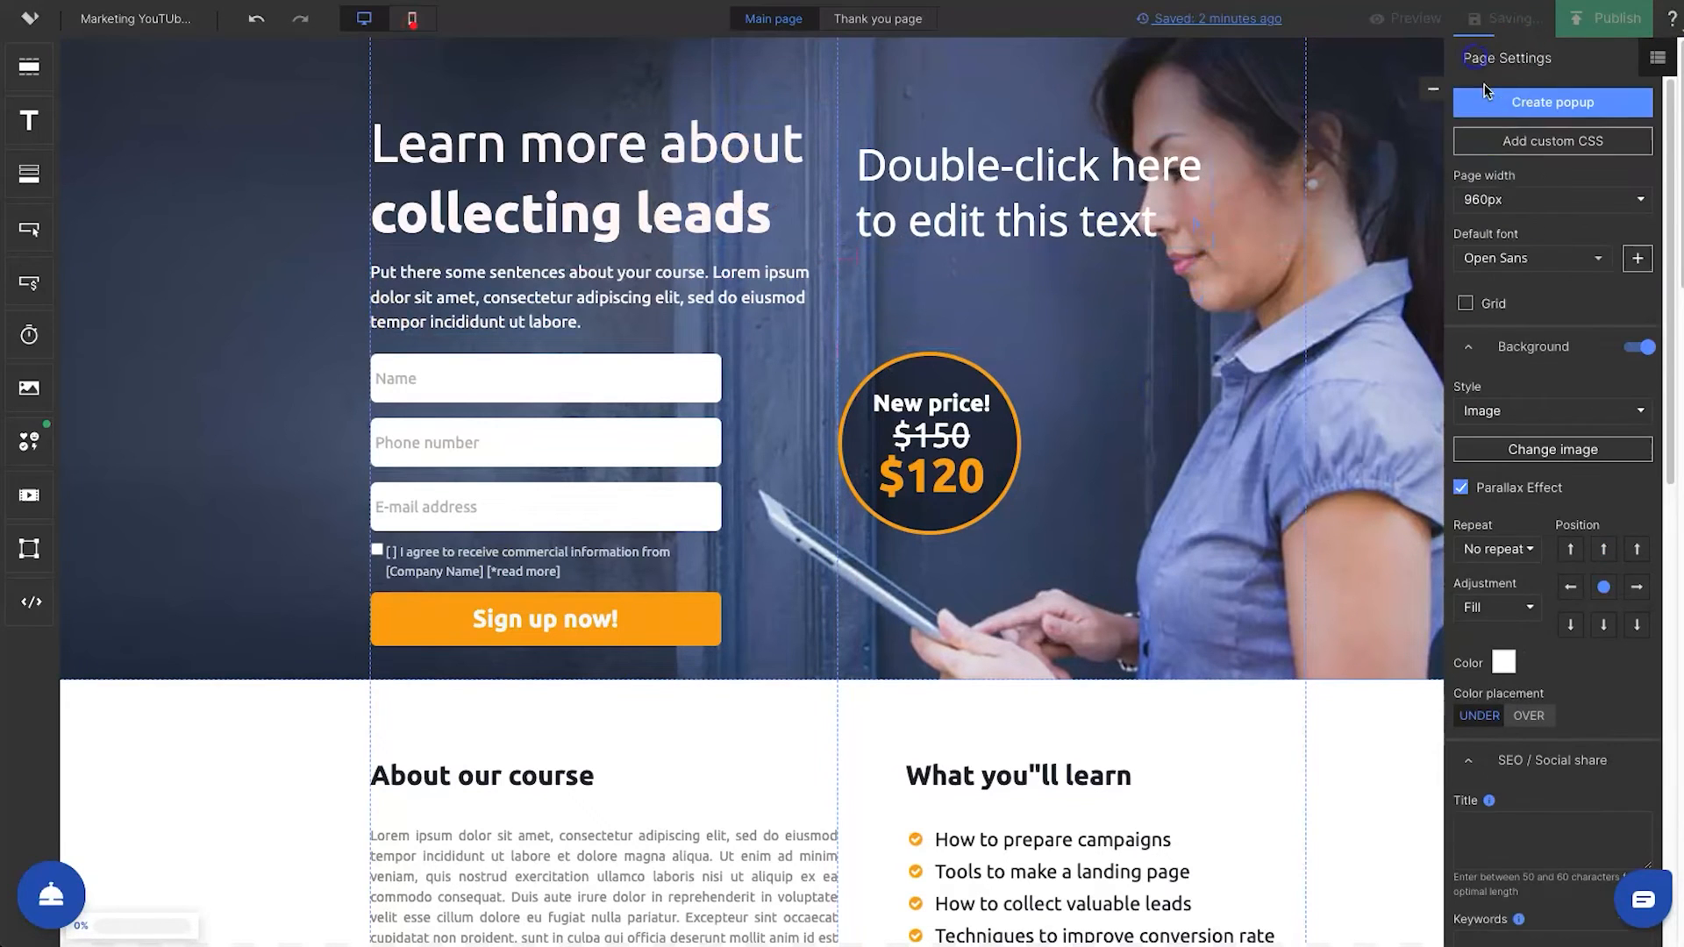
pyautogui.click(1515, 142)
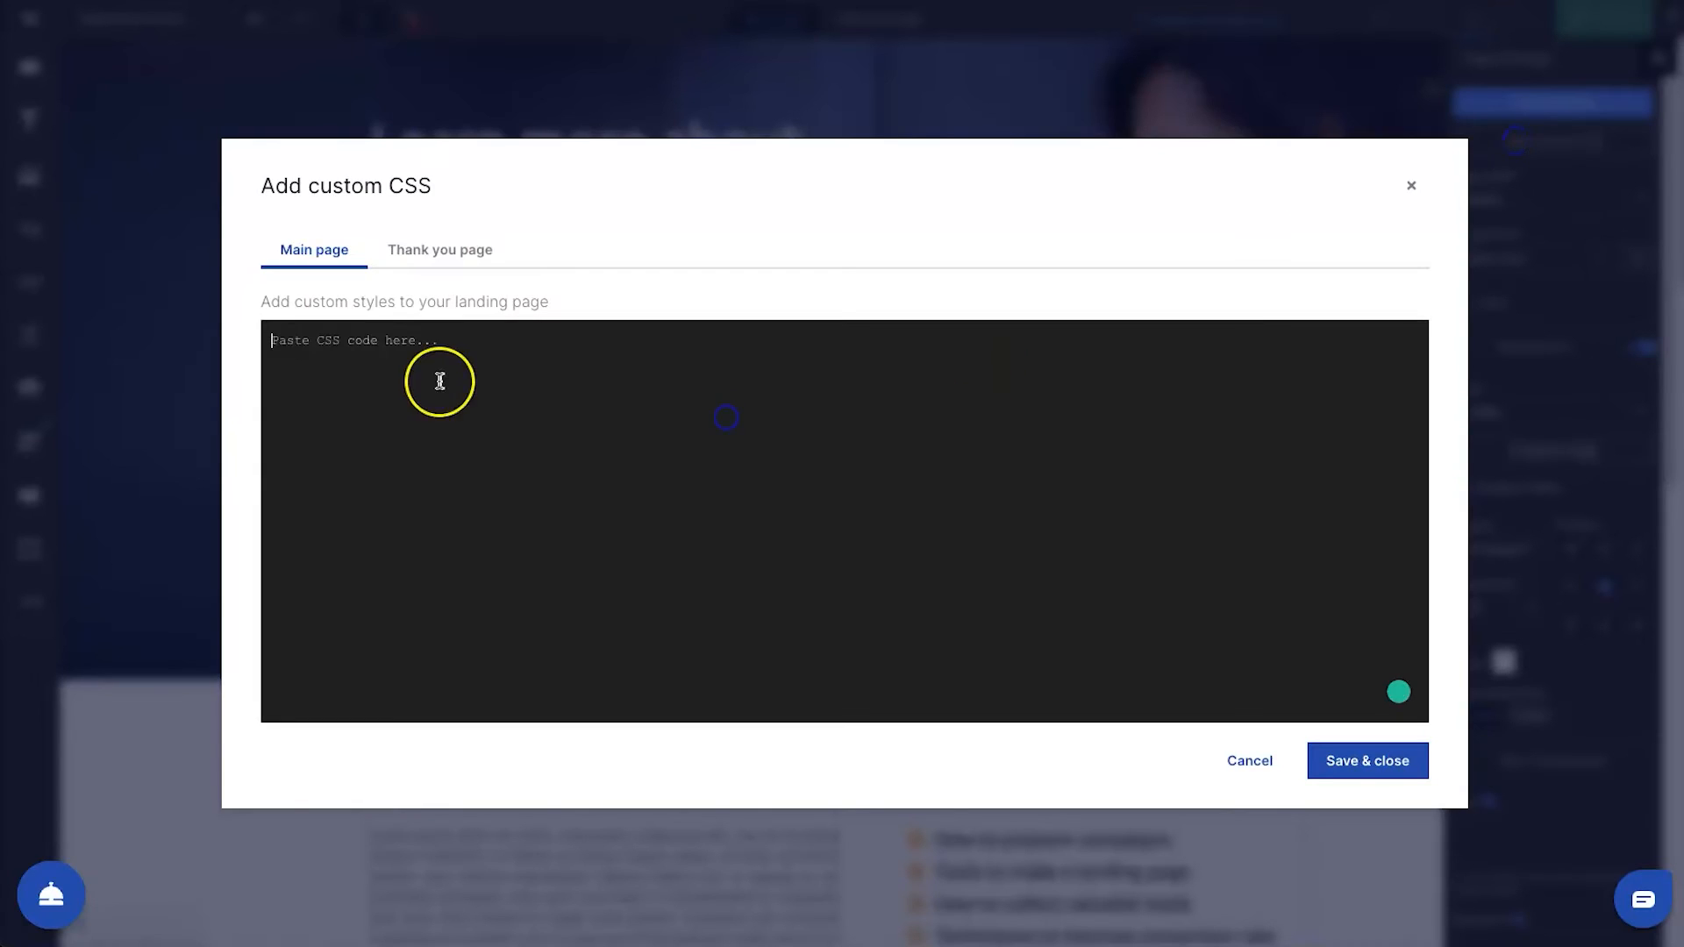
pyautogui.click(448, 251)
pyautogui.click(314, 250)
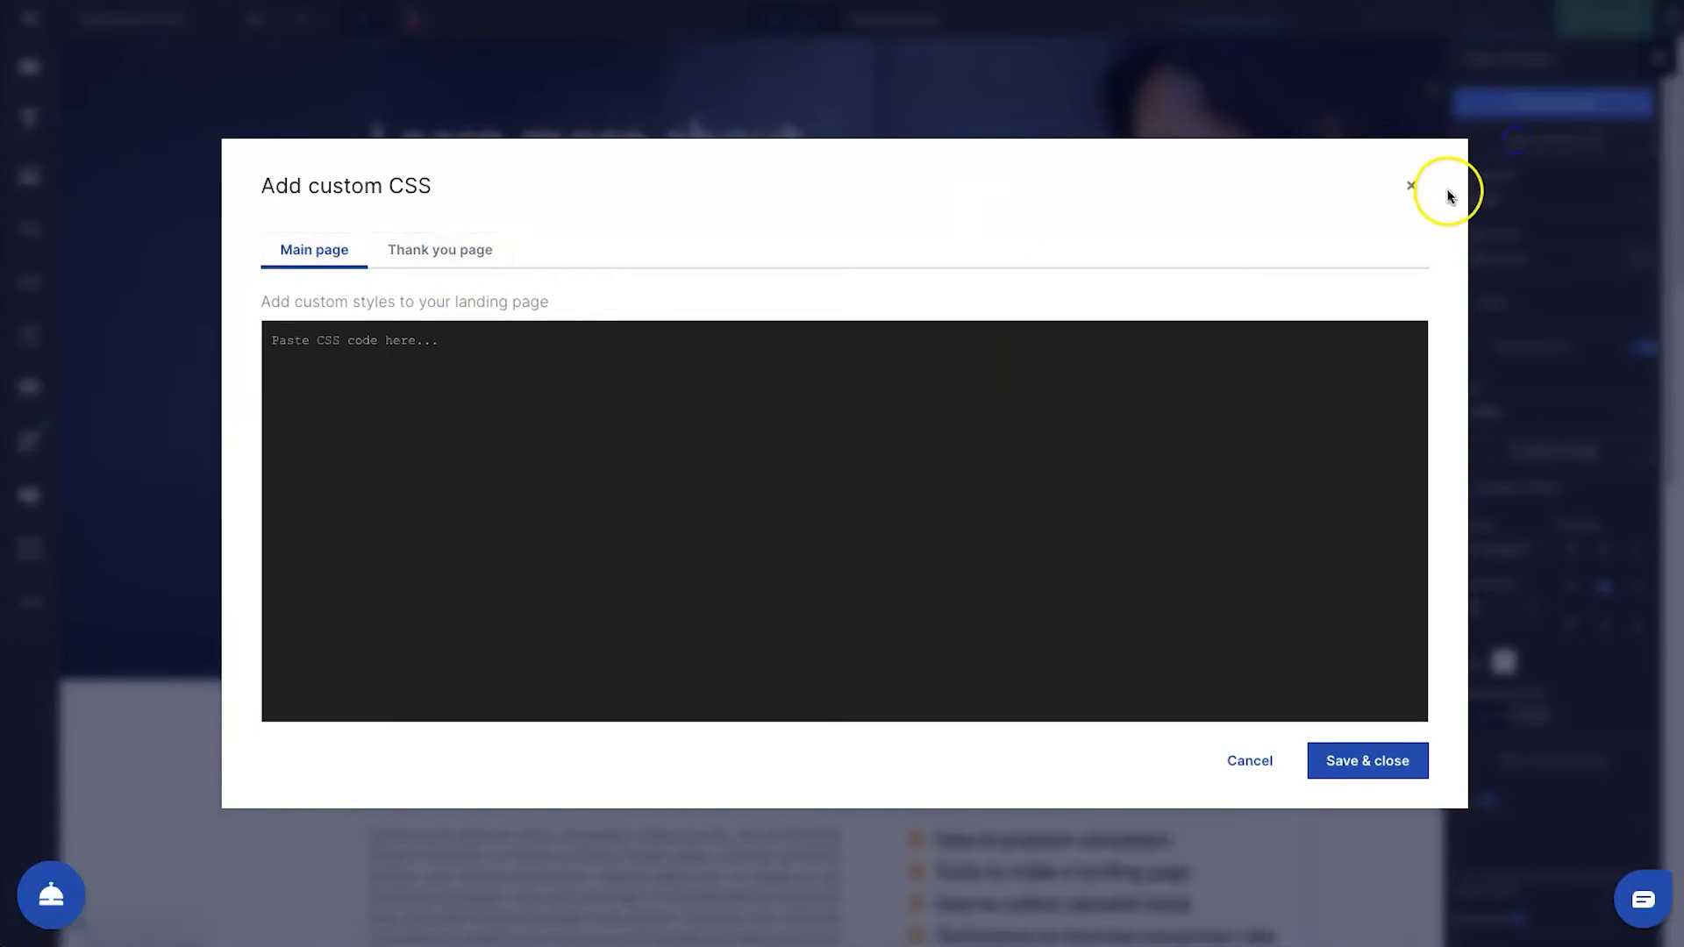
pyautogui.click(1412, 186)
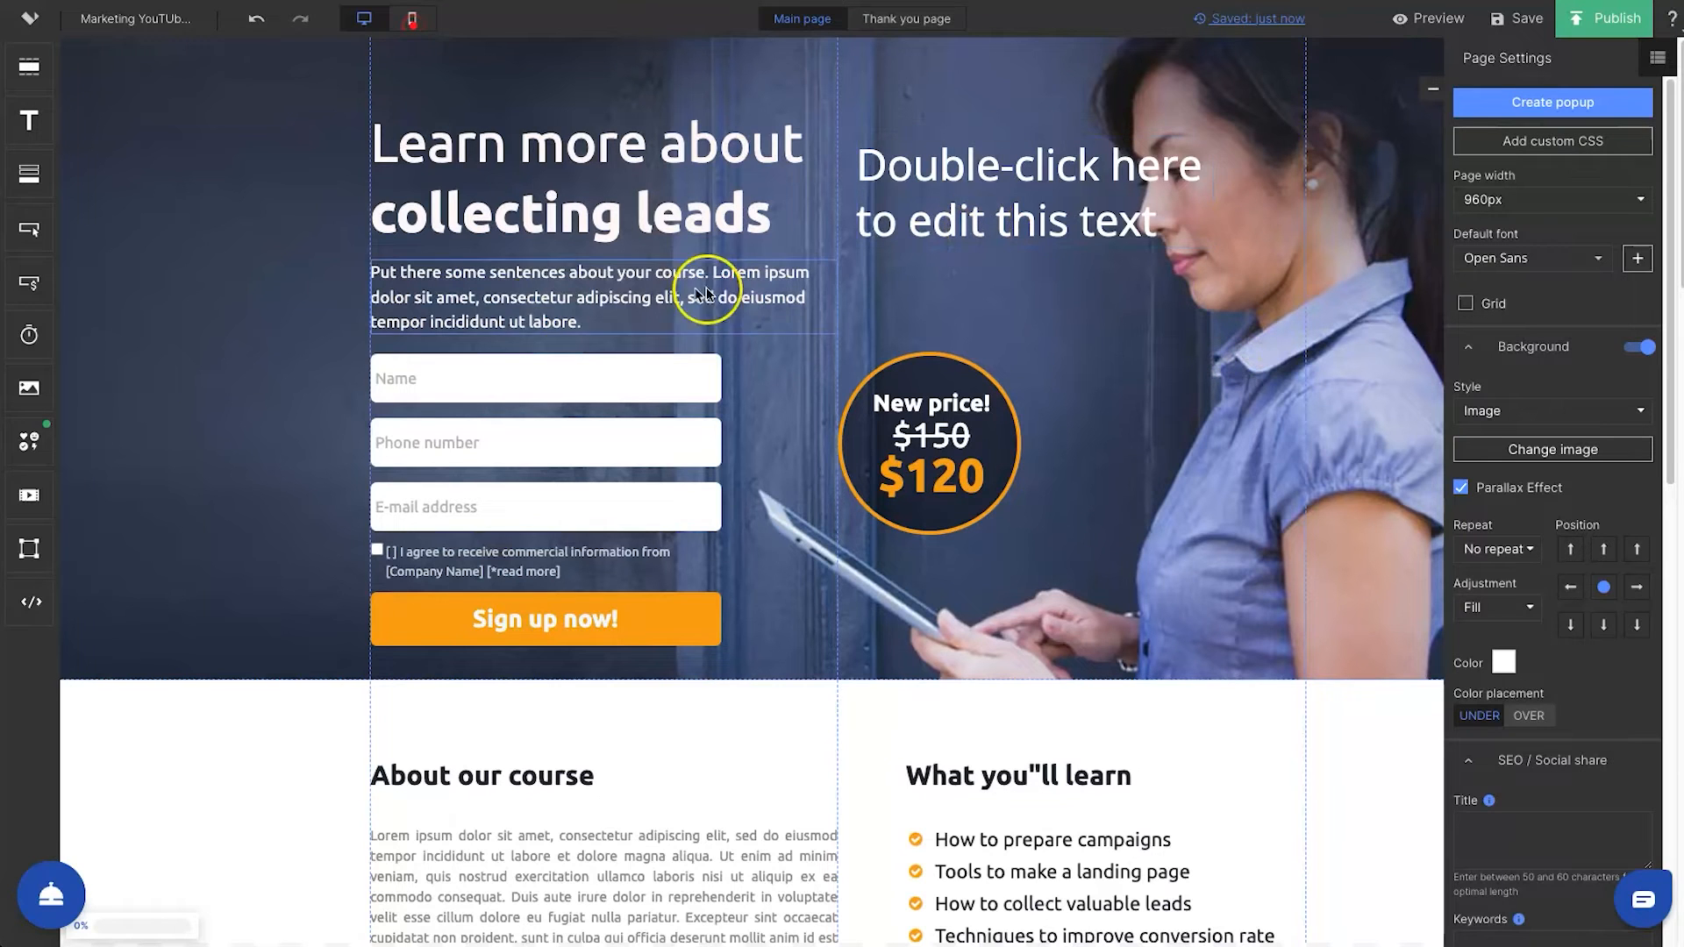
# Place a custom HTML element over the sign-up section and remove it
pyautogui.moveTo(39, 604); pyautogui.dragTo(914, 512)
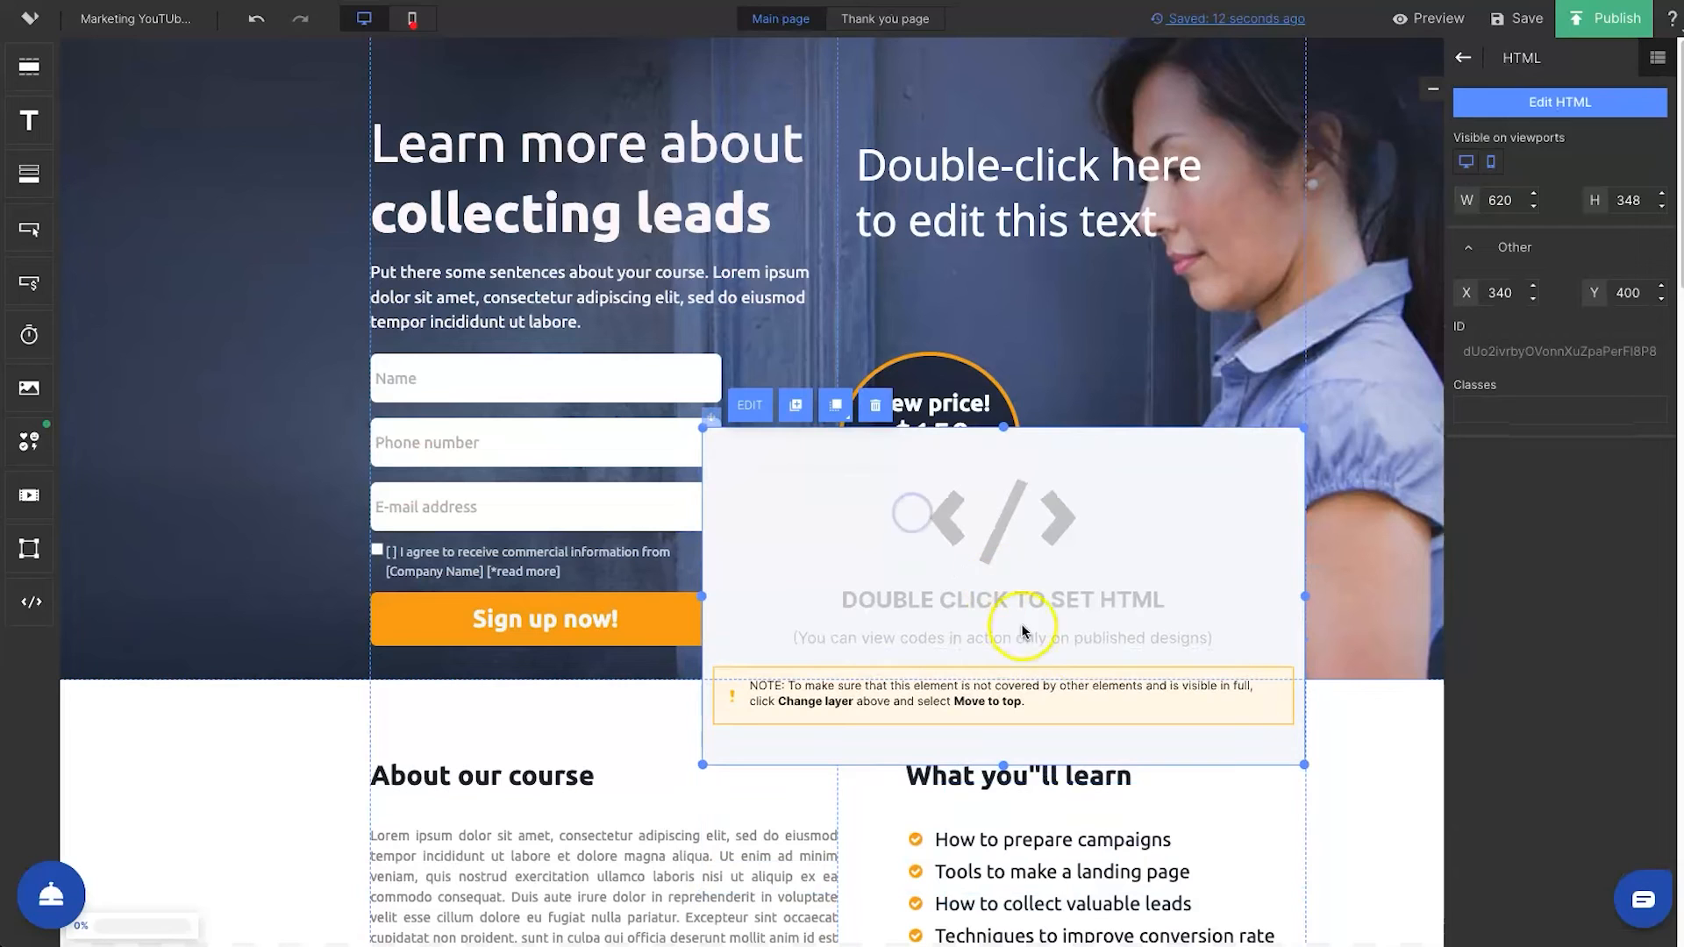
pyautogui.click(874, 405)
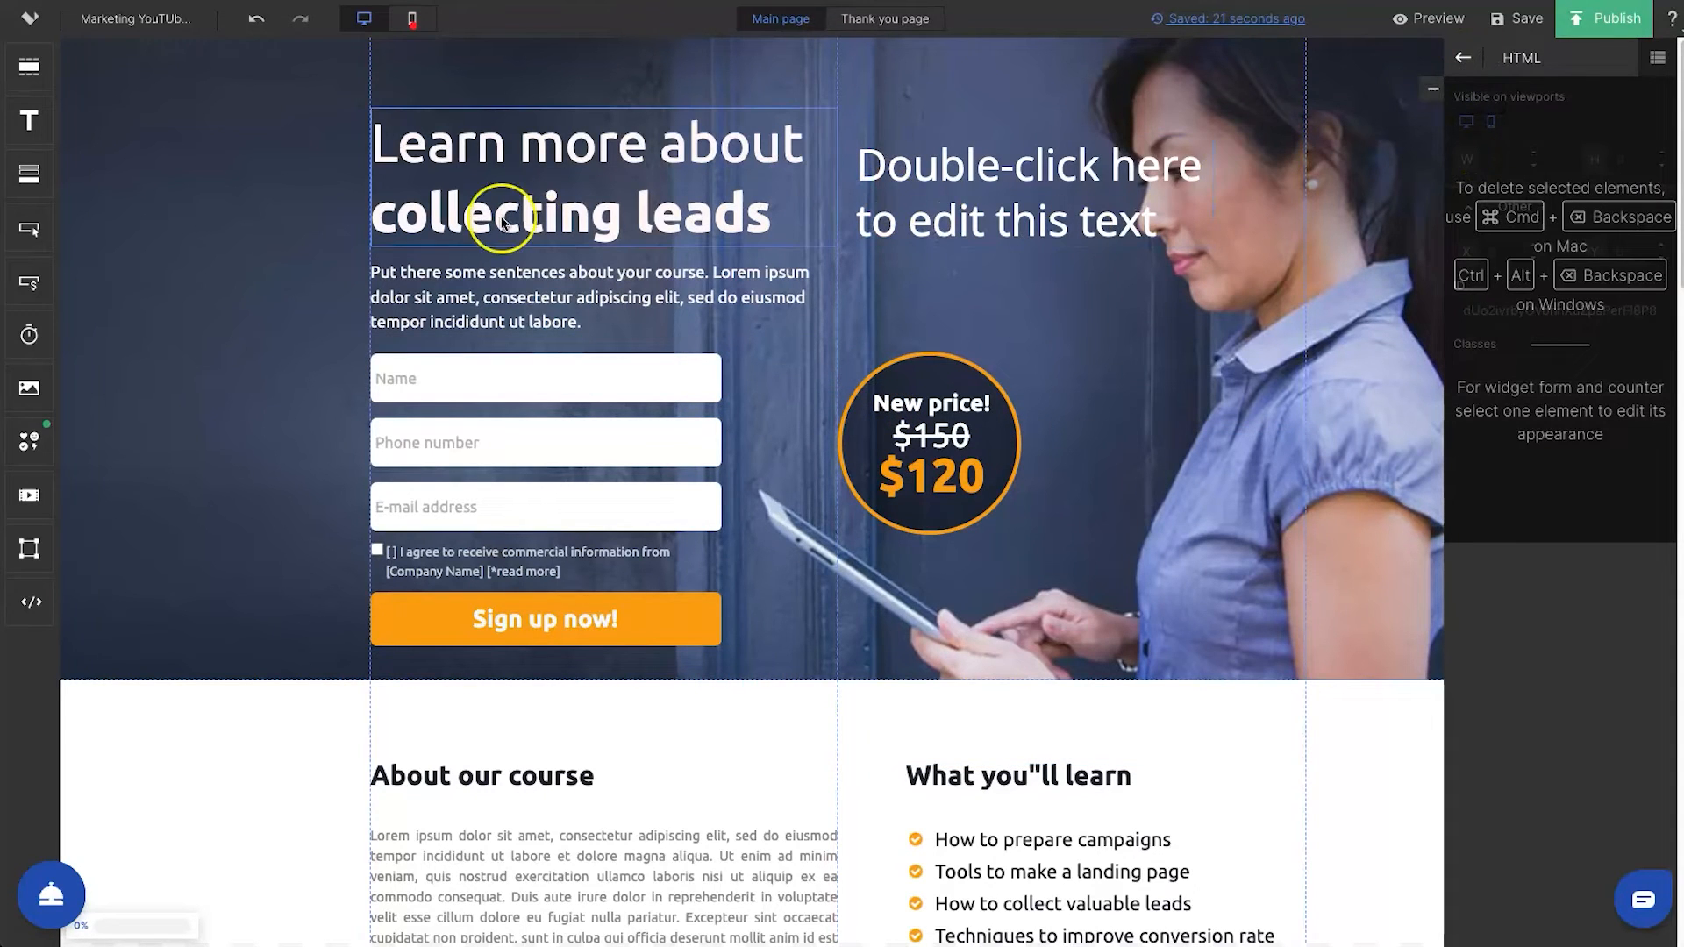
# Rebuild the mobile version of the Main page and move the sign-up form directly below the headline
pyautogui.click(412, 18)
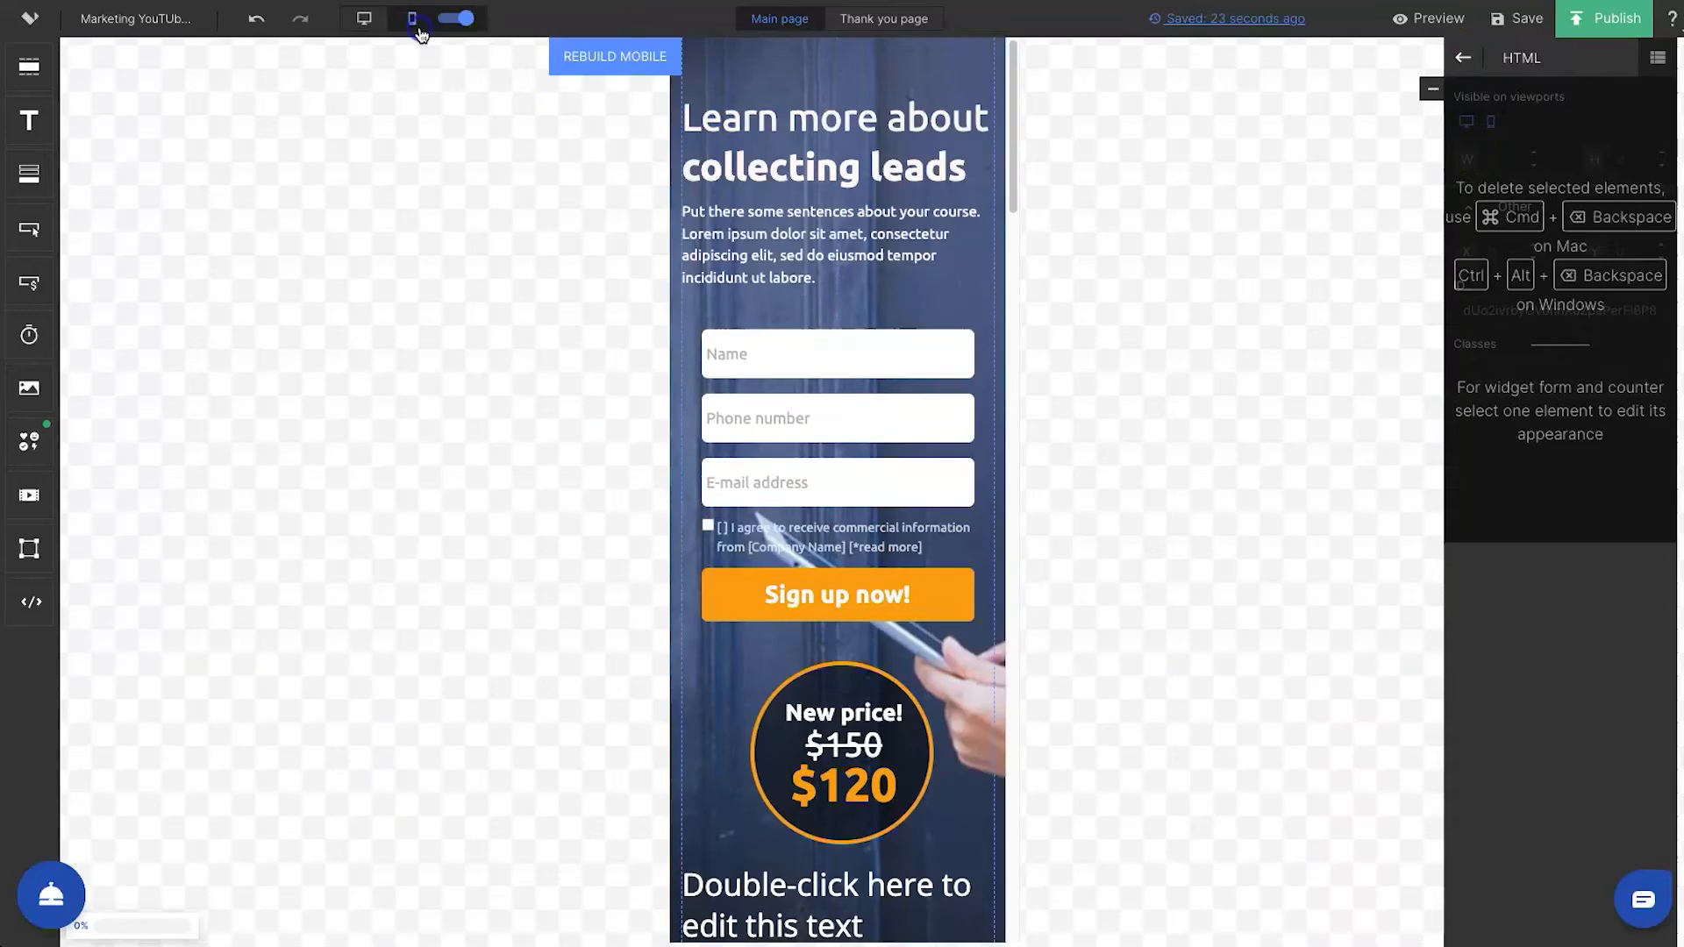
pyautogui.click(618, 59)
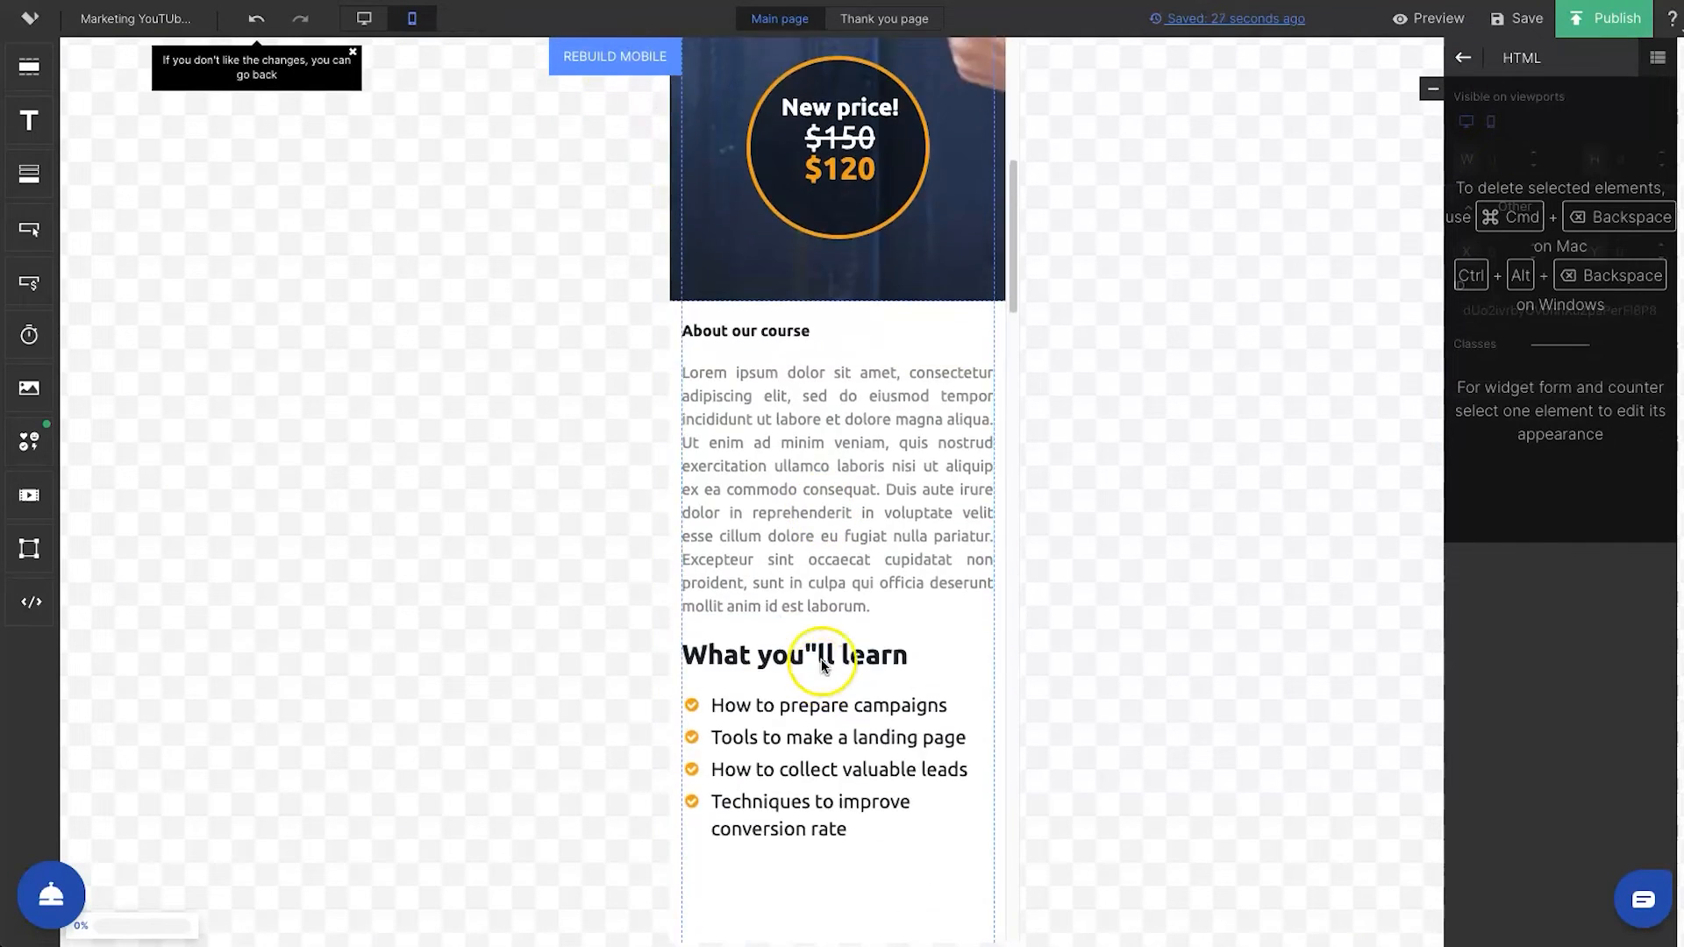
pyautogui.moveTo(810, 440); pyautogui.dragTo(797, 125)
pyautogui.moveTo(807, 237); pyautogui.dragTo(799, 358)
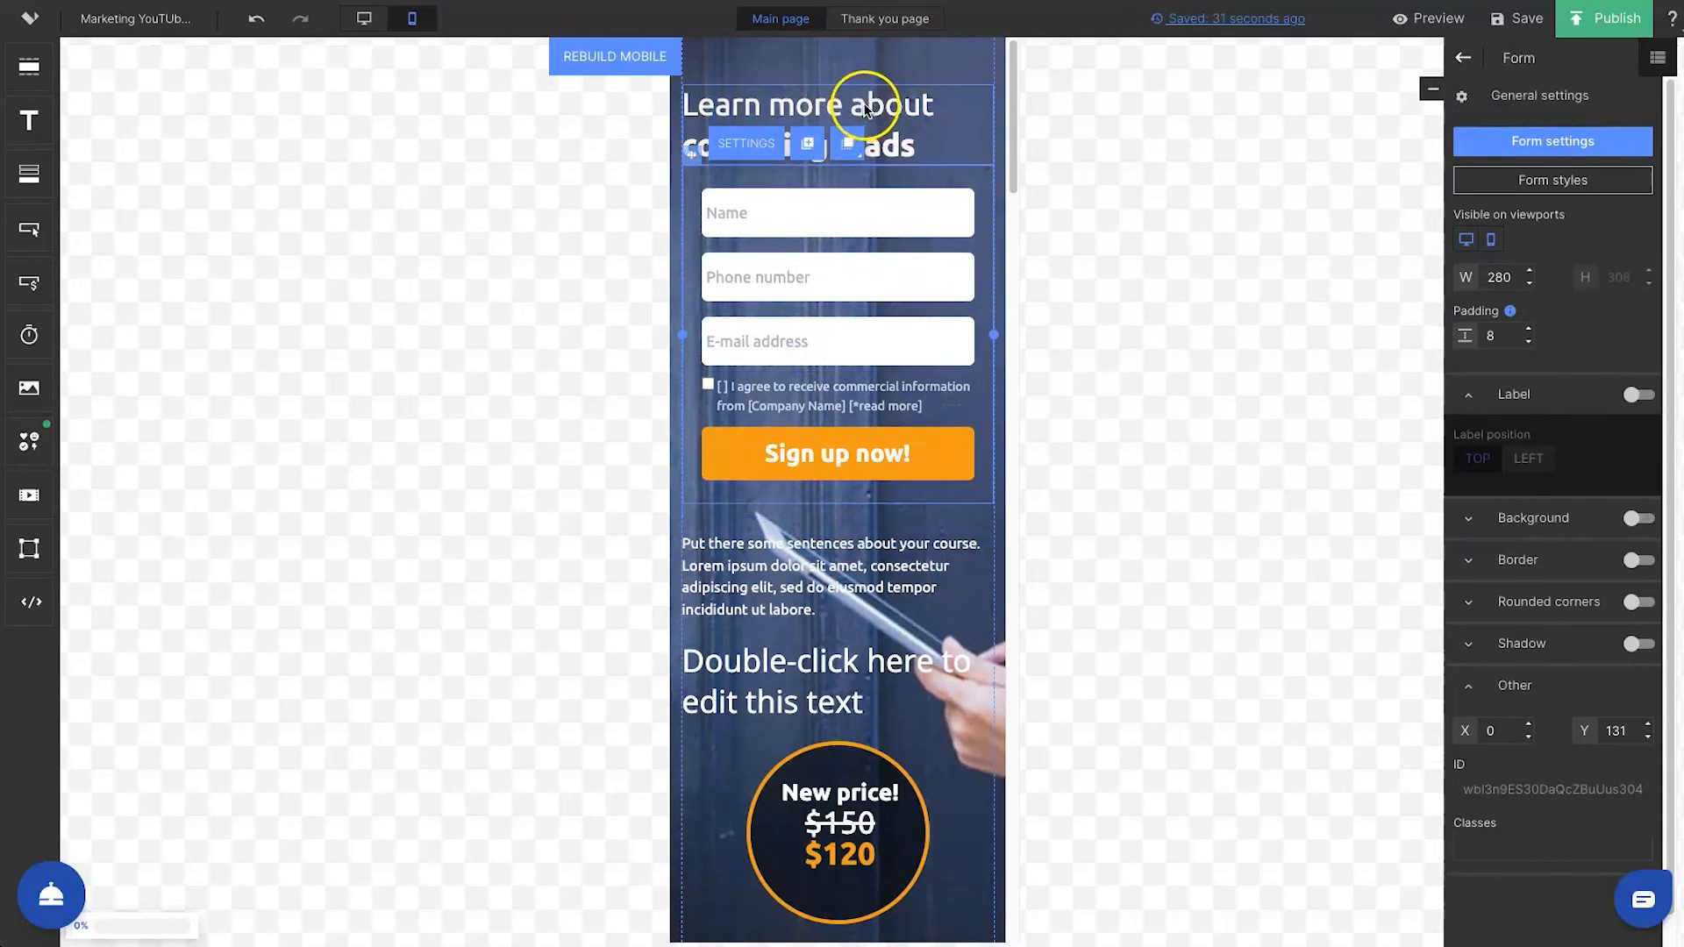
# Shift the headline, form, description, placeholder text and price badge upward in the mobile layout to tighten the spacing
pyautogui.moveTo(861, 106); pyautogui.dragTo(867, 86)
pyautogui.moveTo(873, 218); pyautogui.dragTo(873, 189)
pyautogui.moveTo(848, 547); pyautogui.dragTo(846, 503)
pyautogui.moveTo(817, 662); pyautogui.dragTo(817, 611)
pyautogui.click(822, 800)
pyautogui.moveTo(872, 887); pyautogui.dragTo(876, 831)
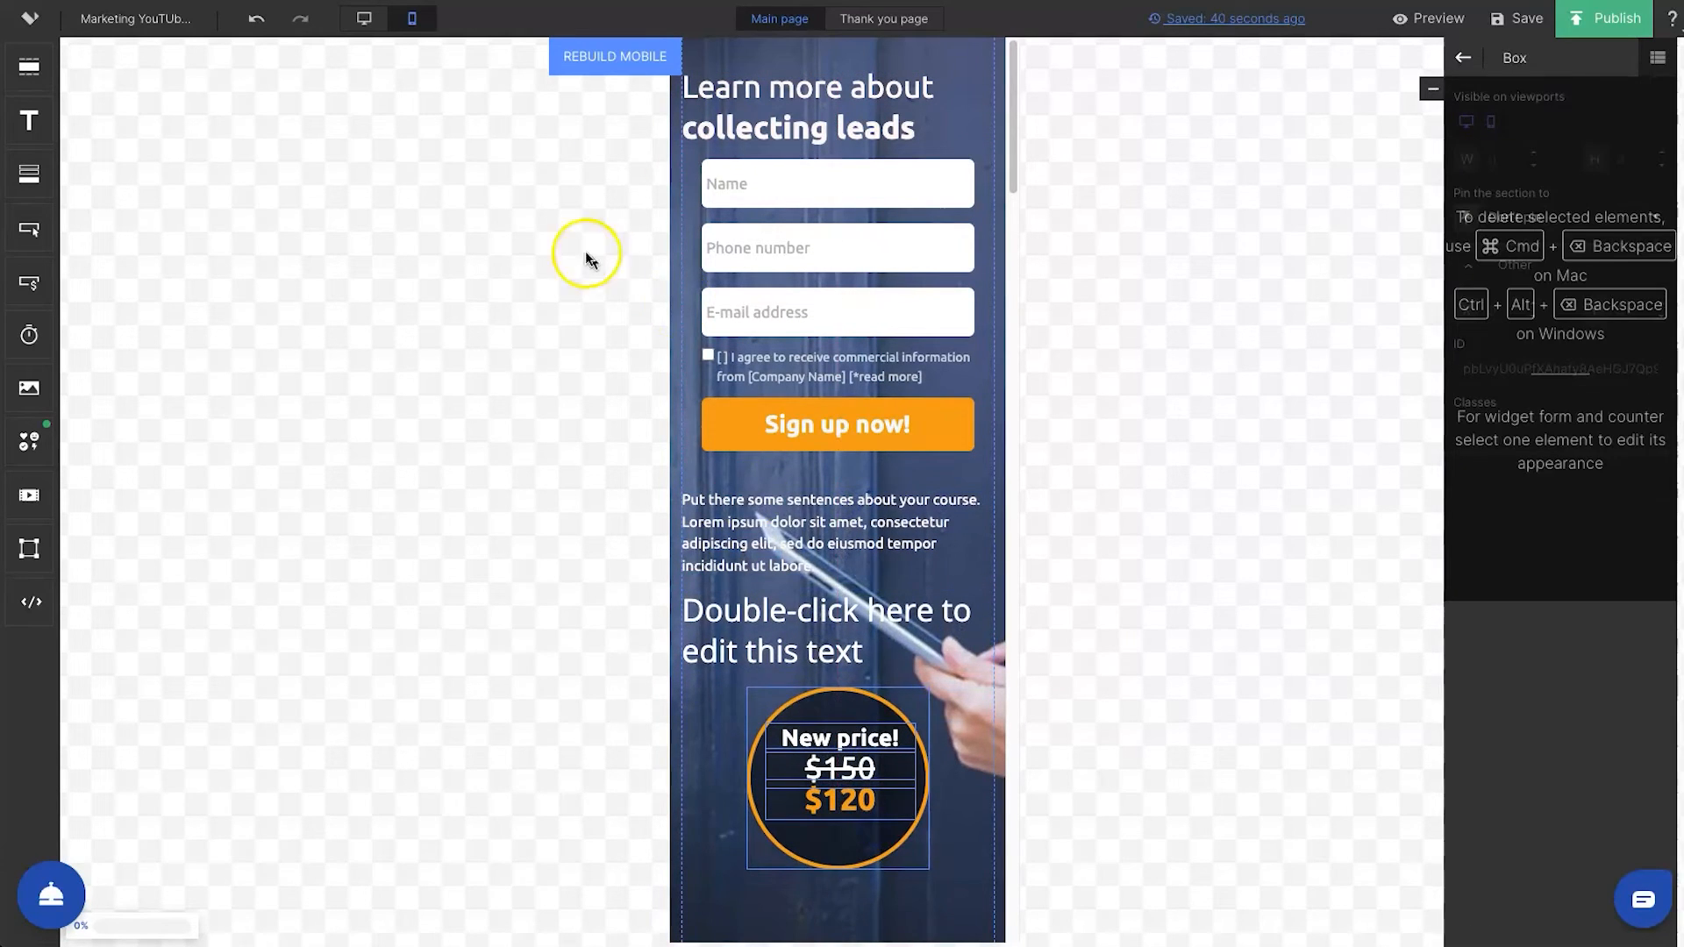
# Compare the desktop and mobile layouts of the Main page and the Thank you page
pyautogui.click(364, 19)
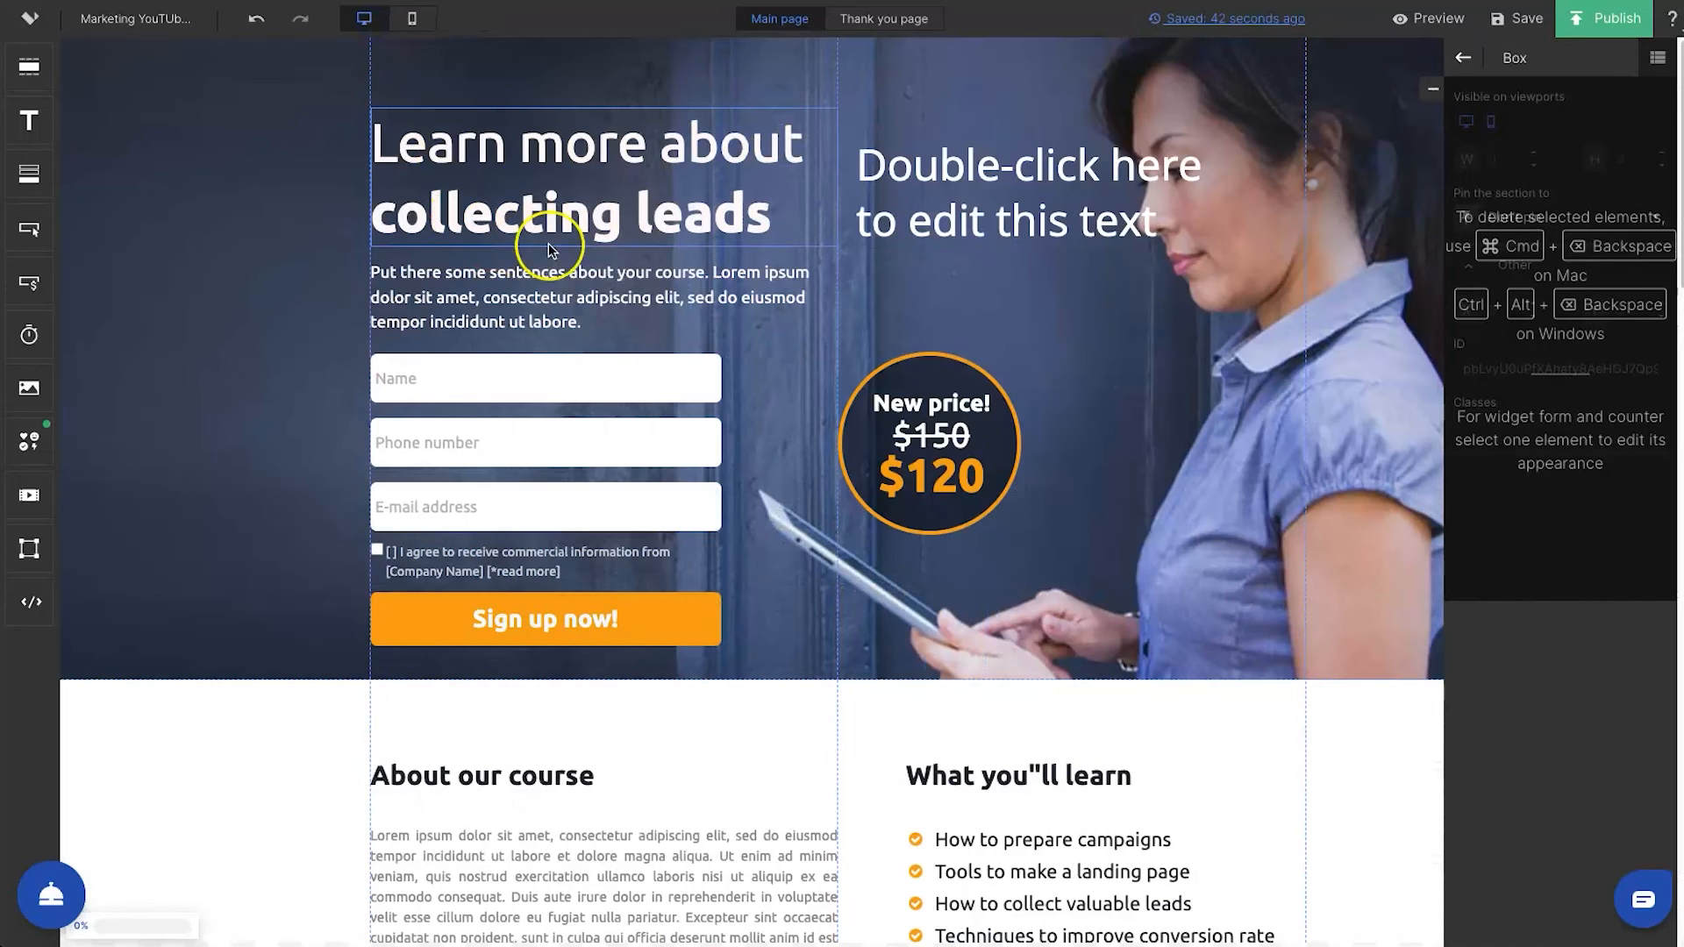
pyautogui.click(412, 21)
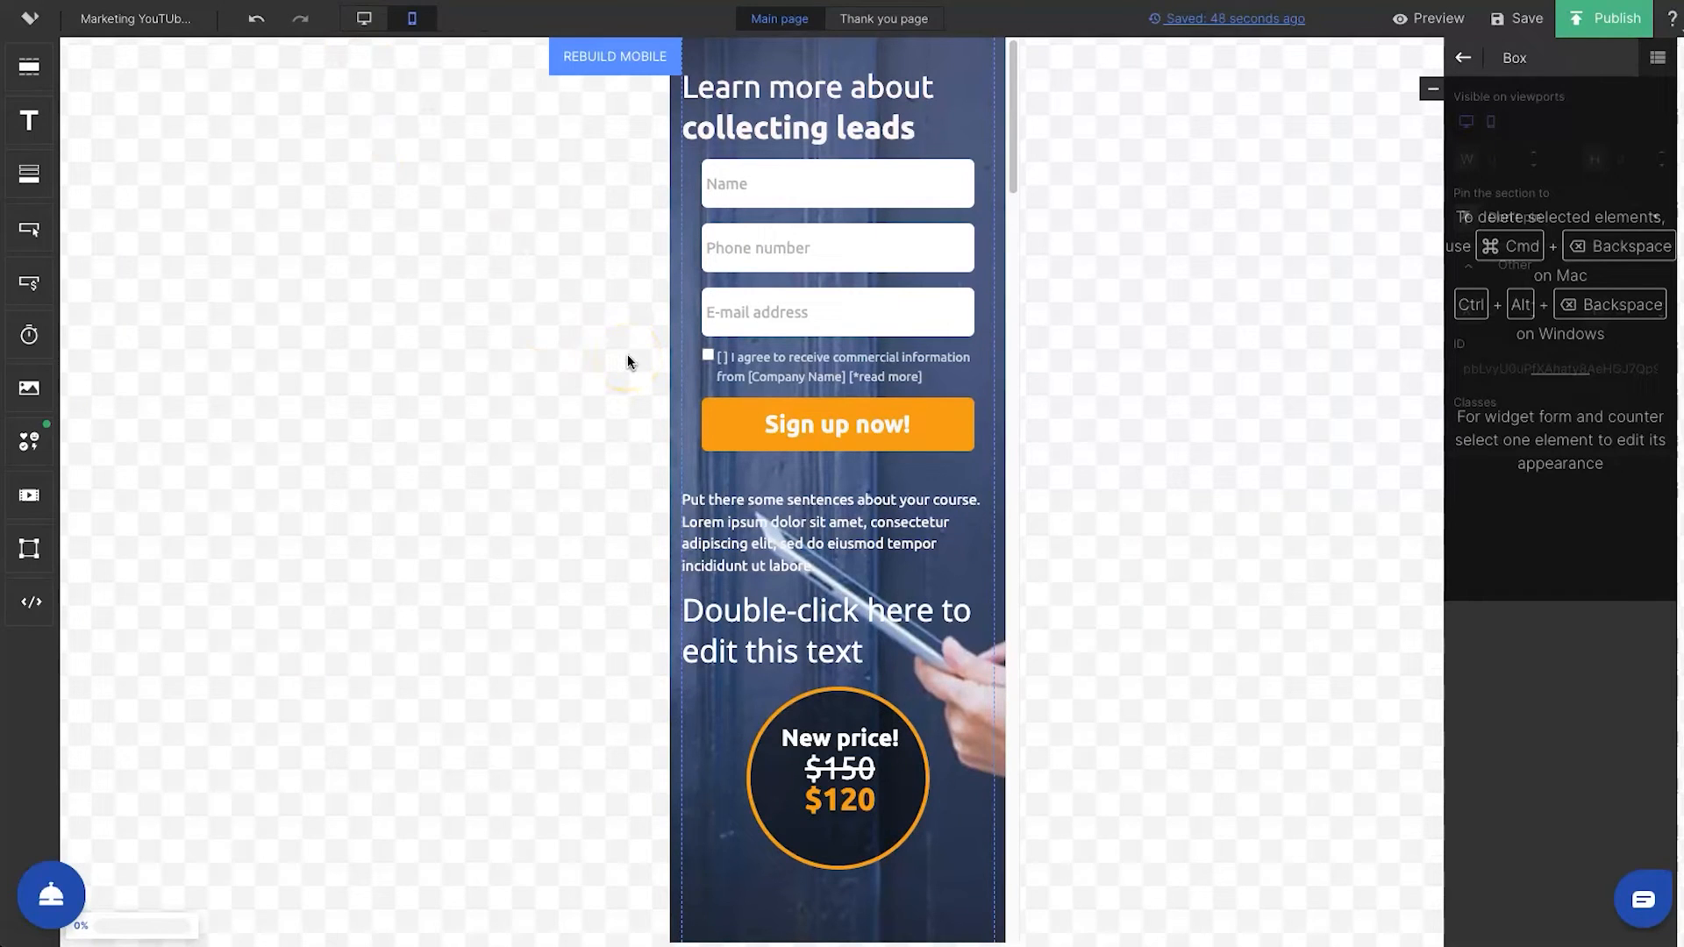
pyautogui.click(605, 336)
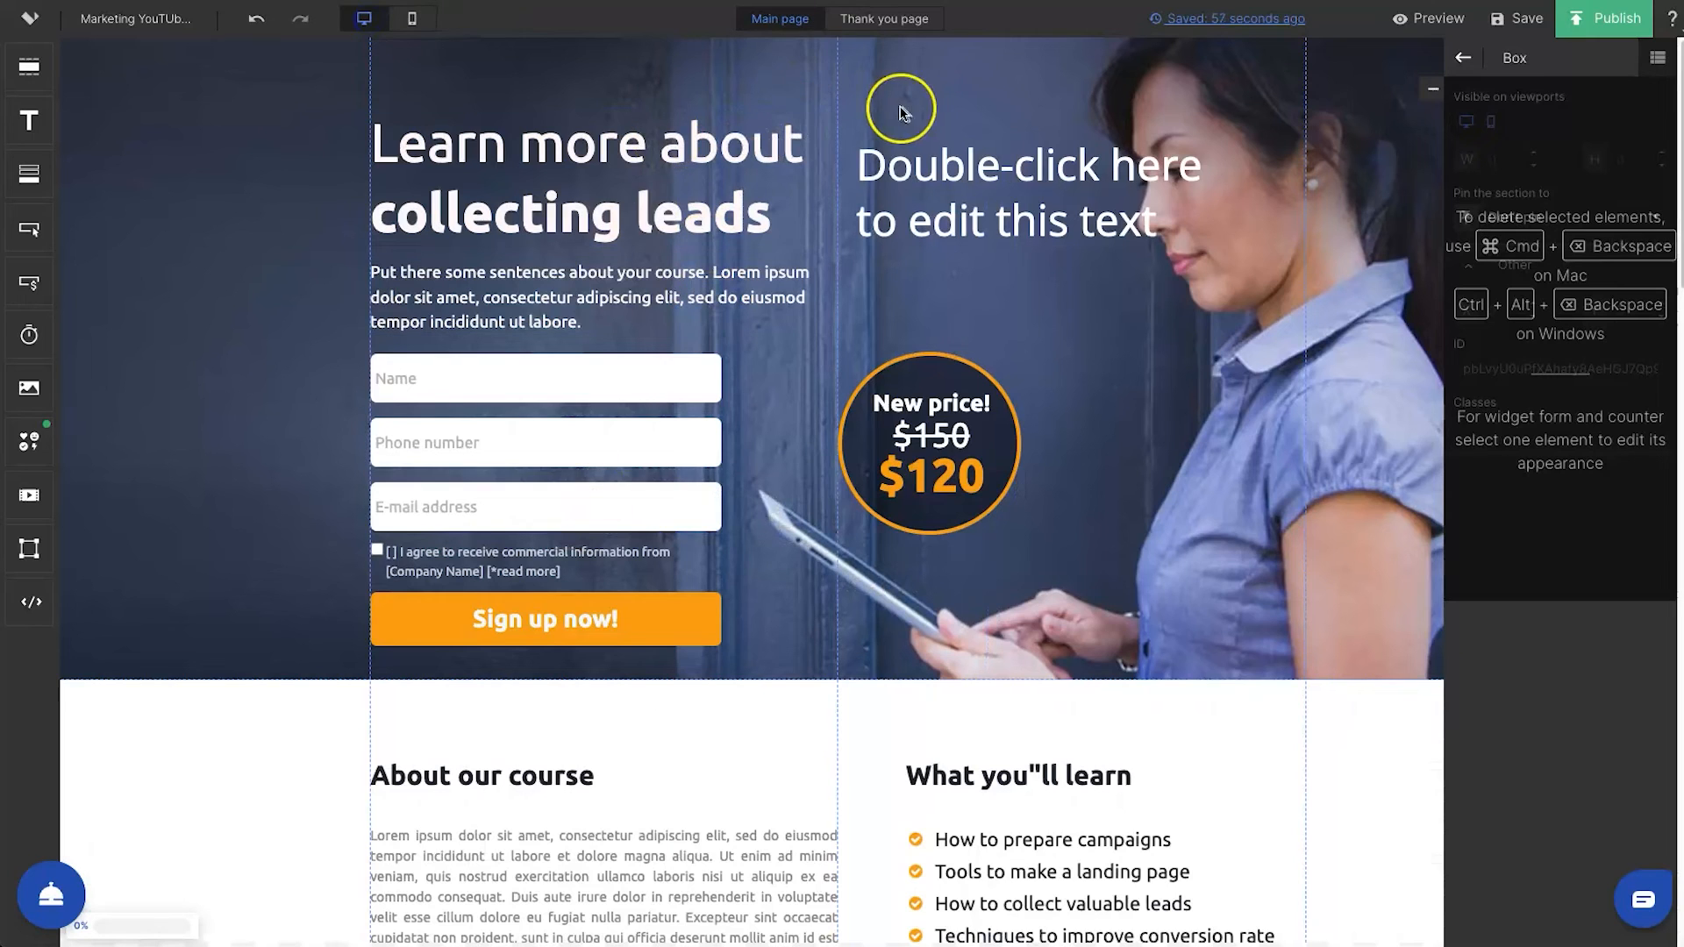
pyautogui.click(877, 18)
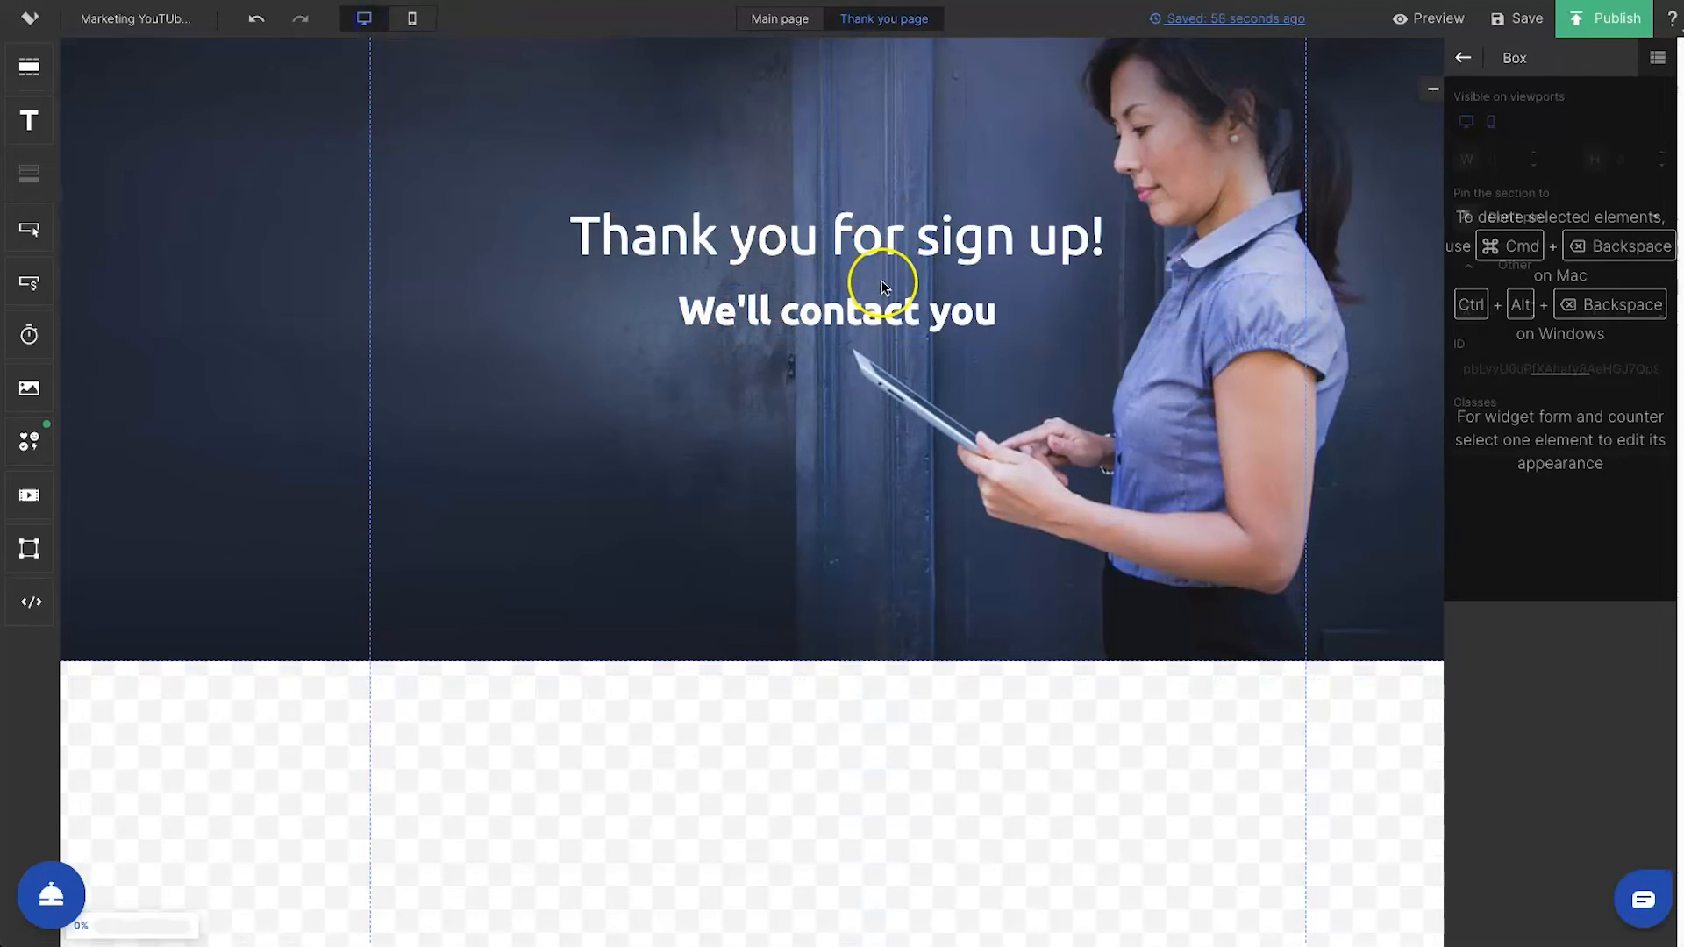
pyautogui.click(402, 20)
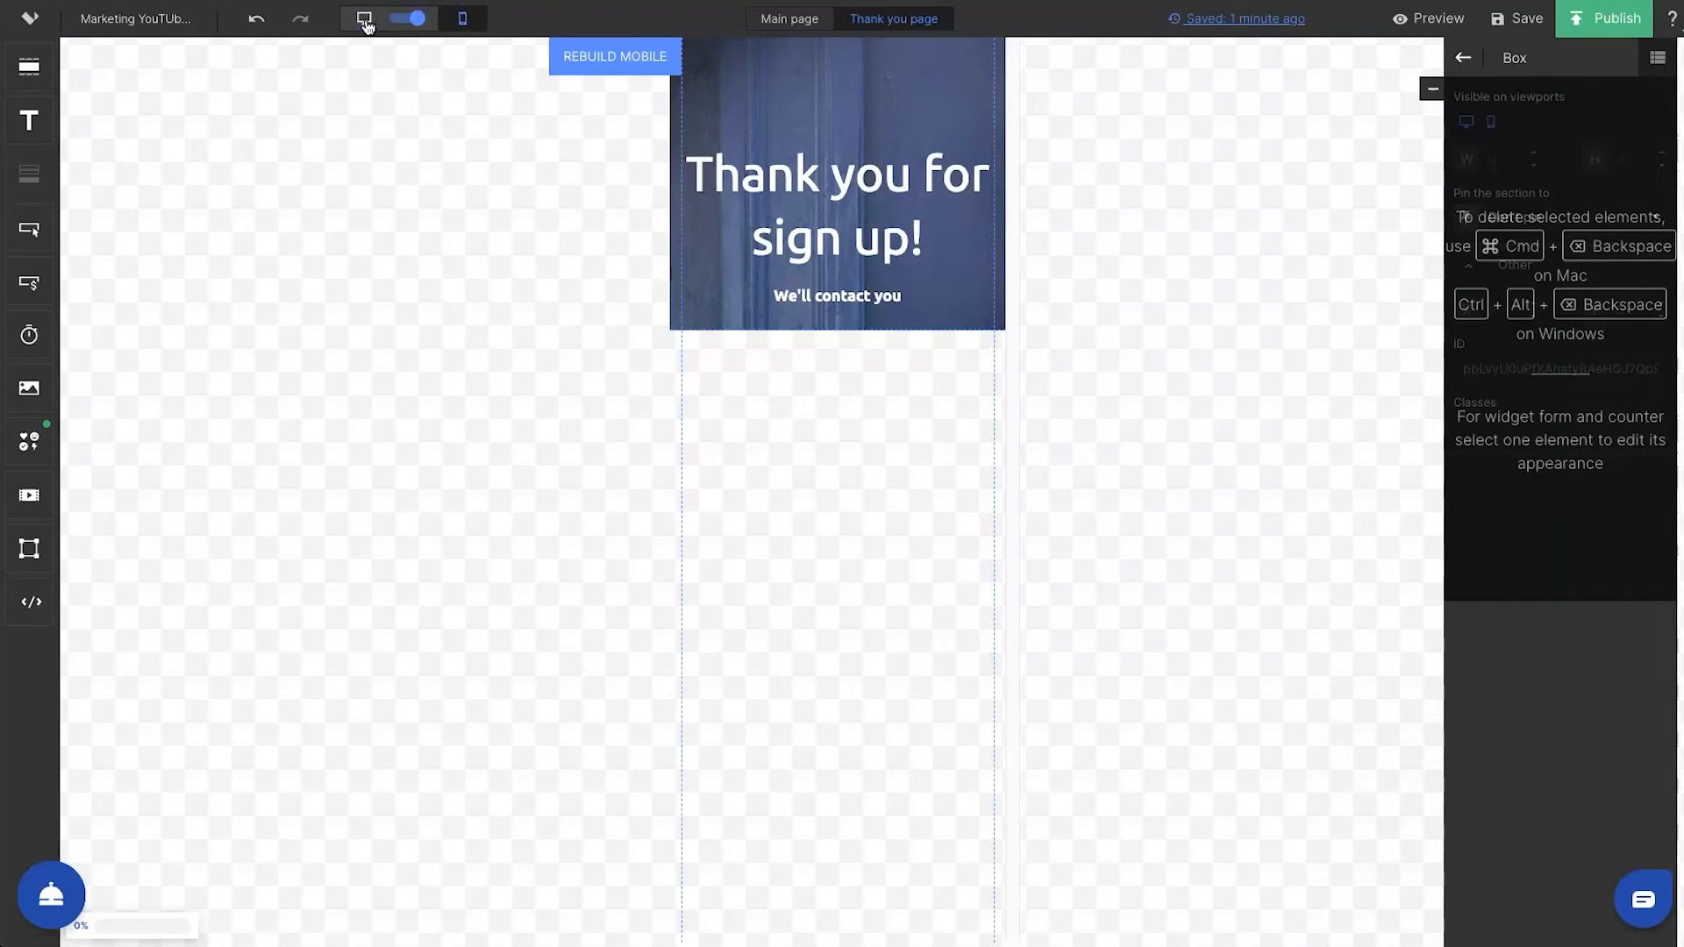
pyautogui.click(364, 19)
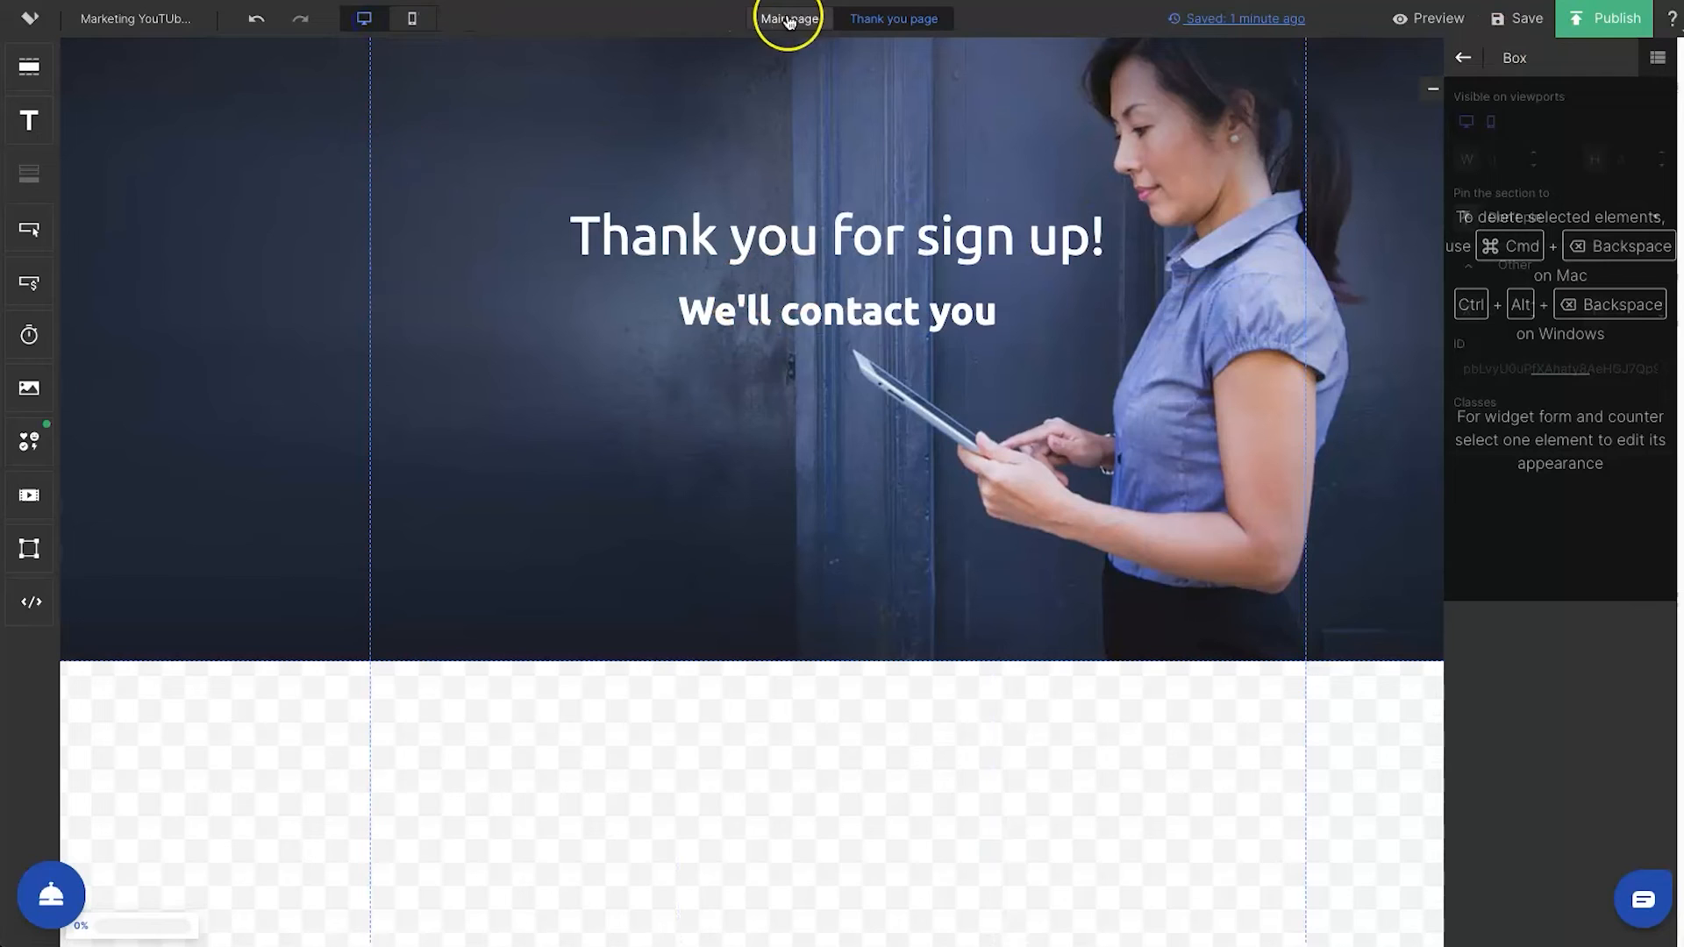
pyautogui.click(814, 21)
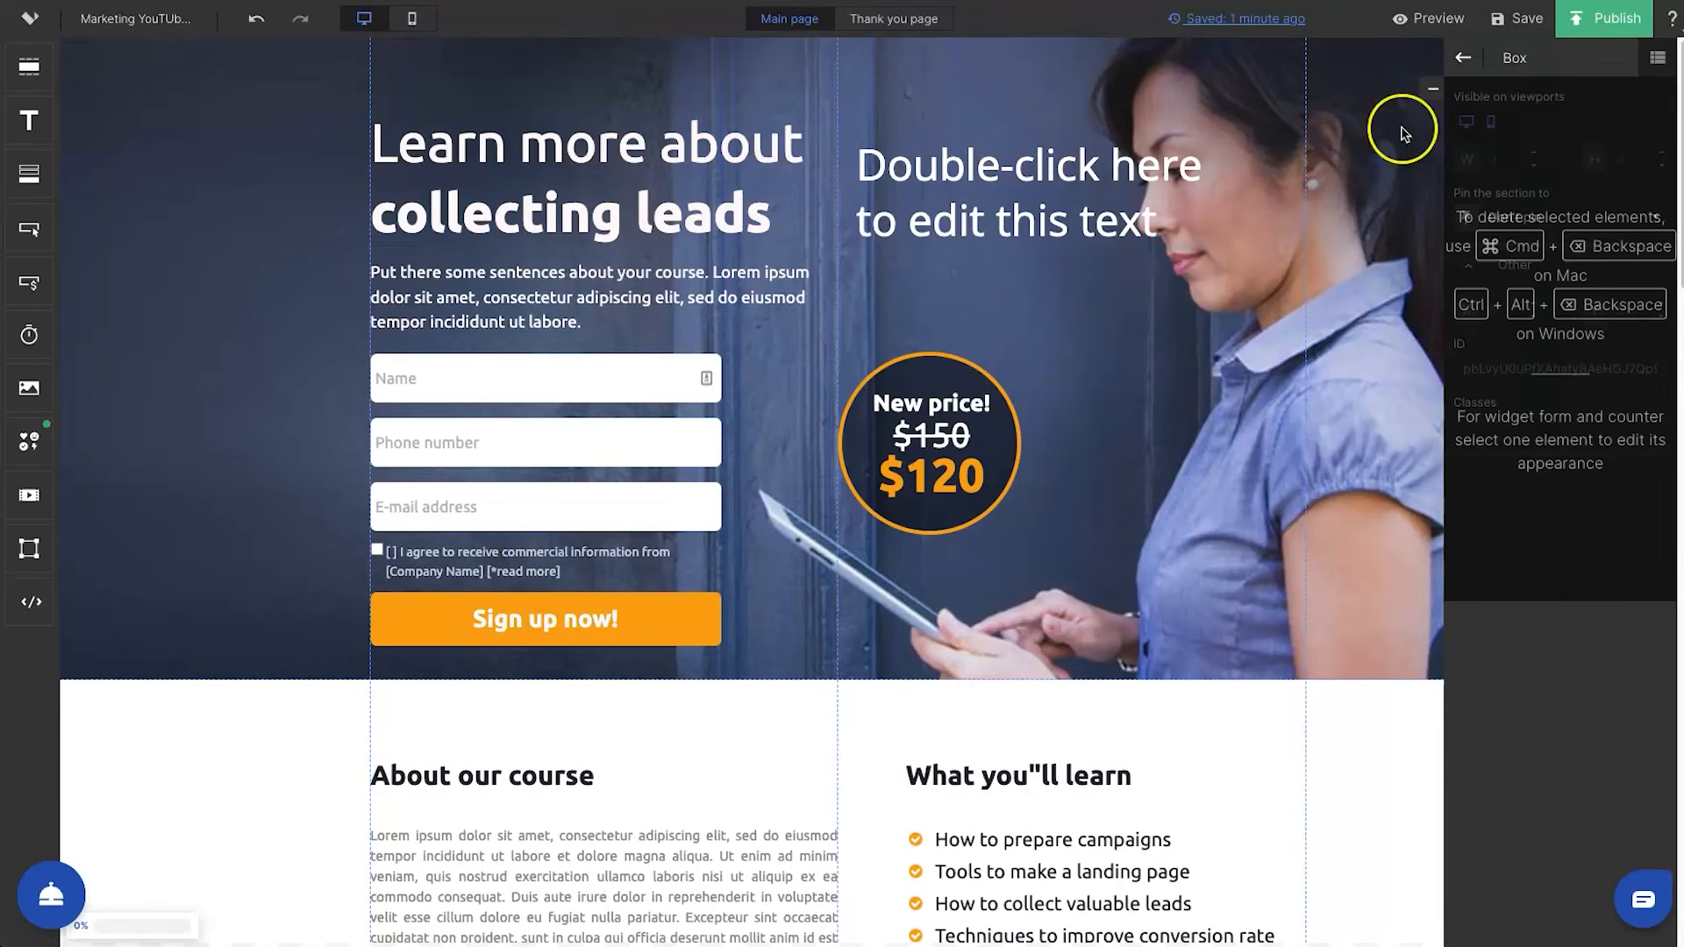
# Publish the landing page and view the publishing option for embedding it on a server
pyautogui.click(1622, 26)
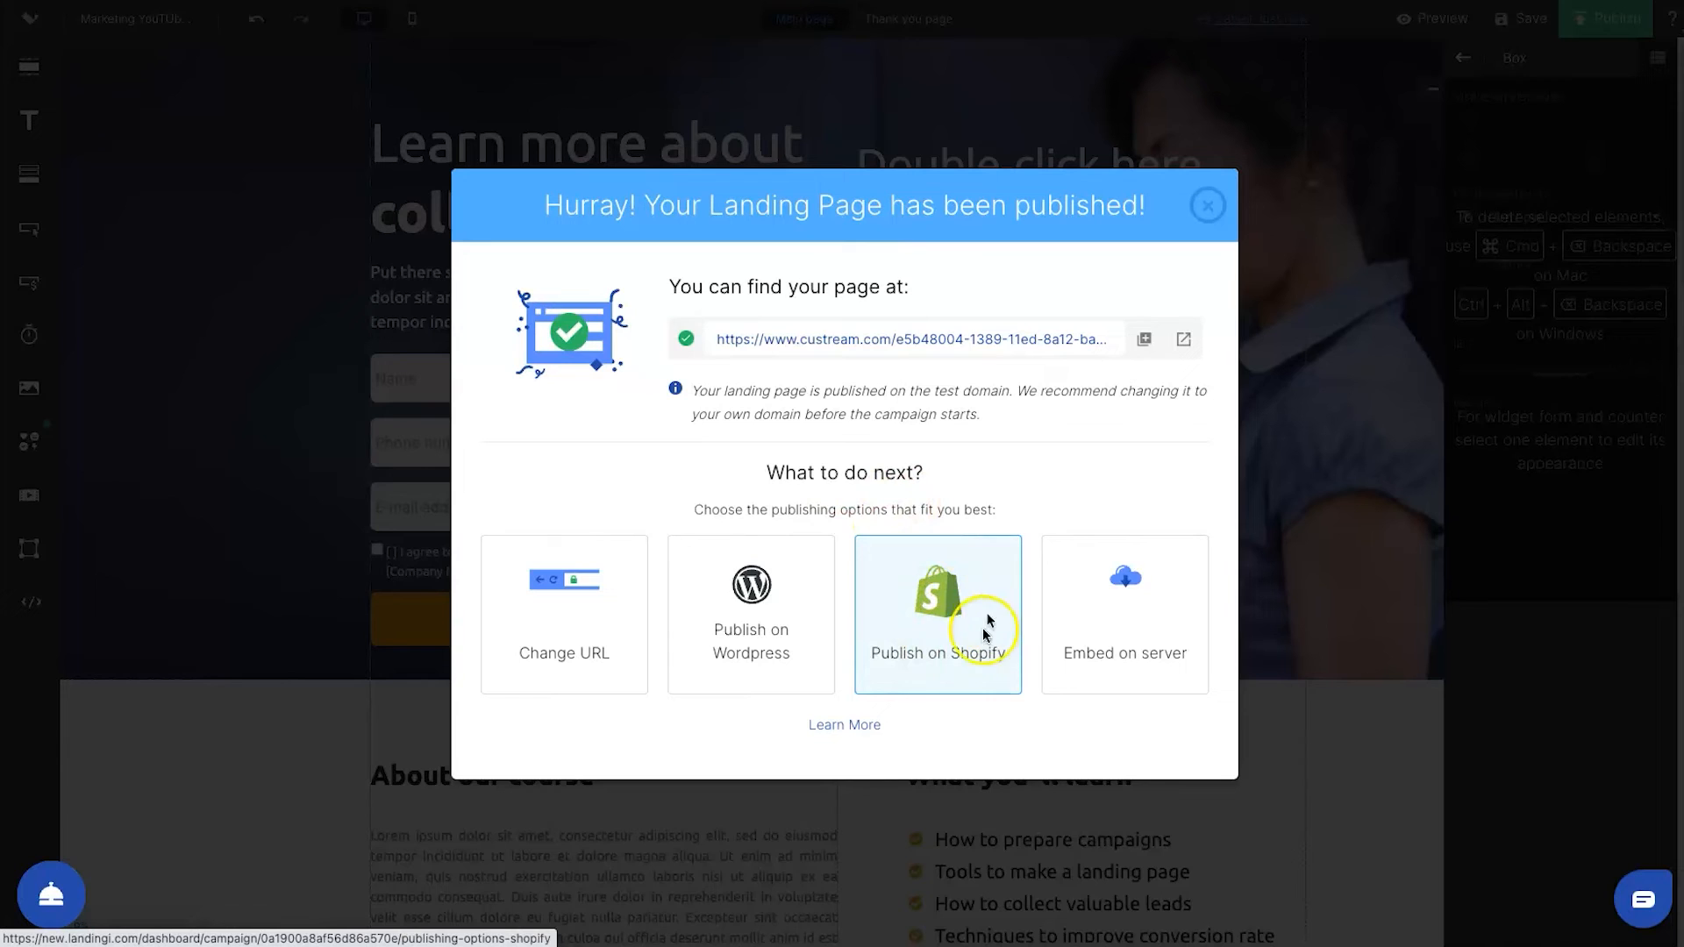
pyautogui.click(1110, 617)
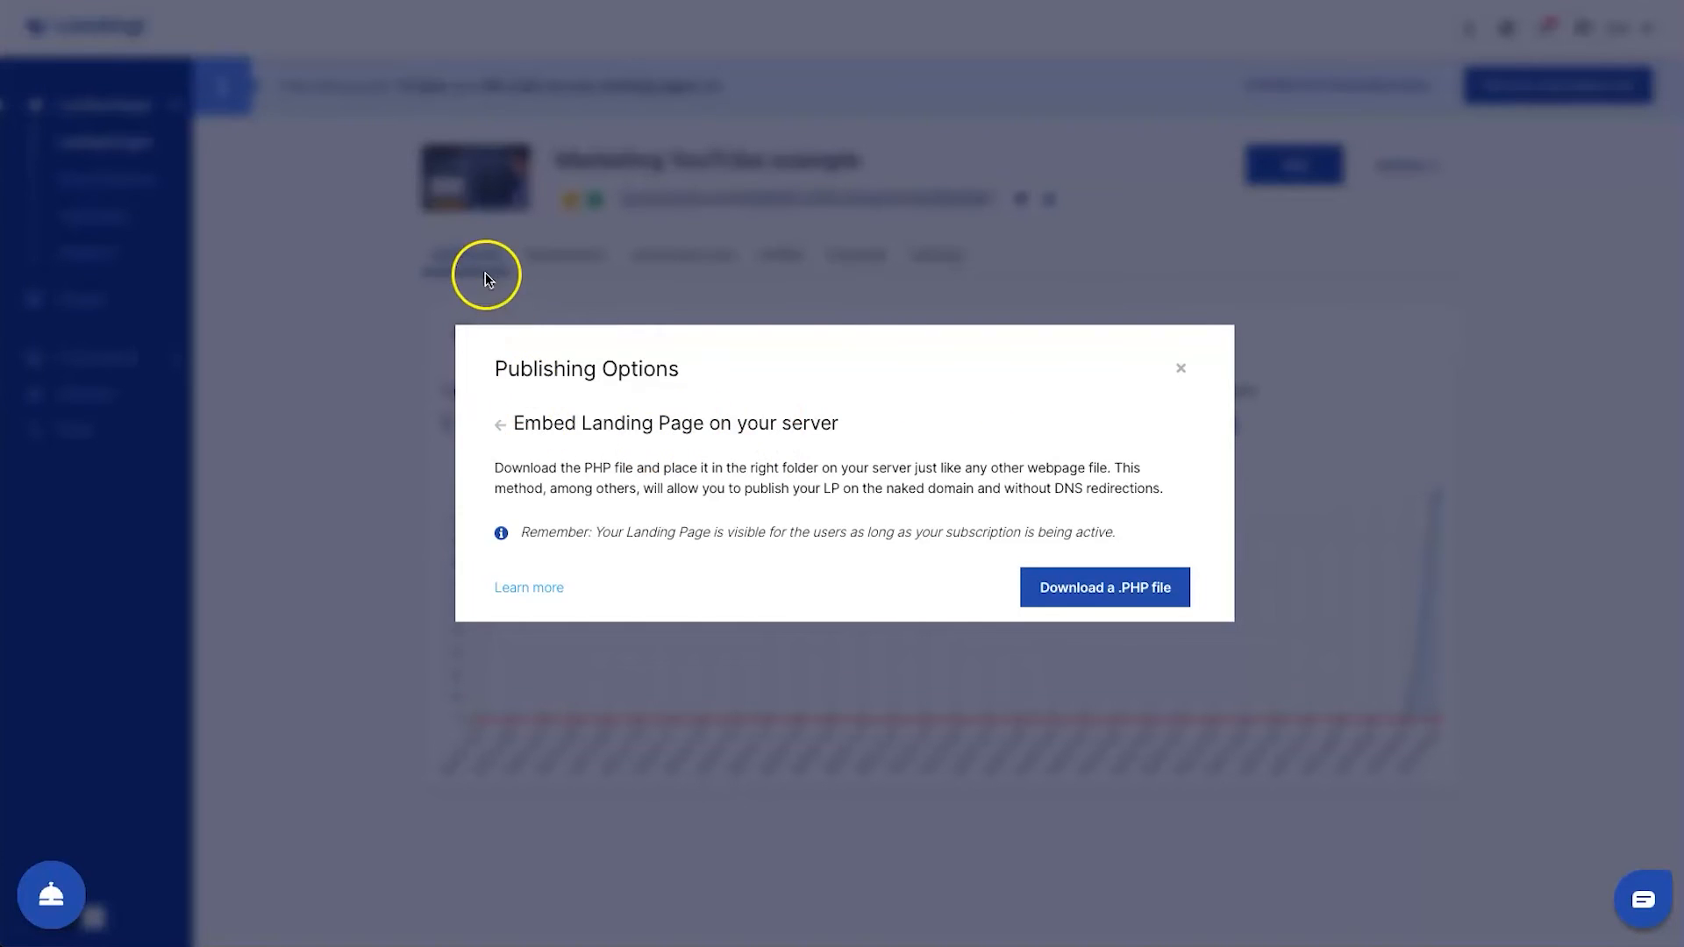
pyautogui.rightClick(445, 250)
pyautogui.click(358, 274)
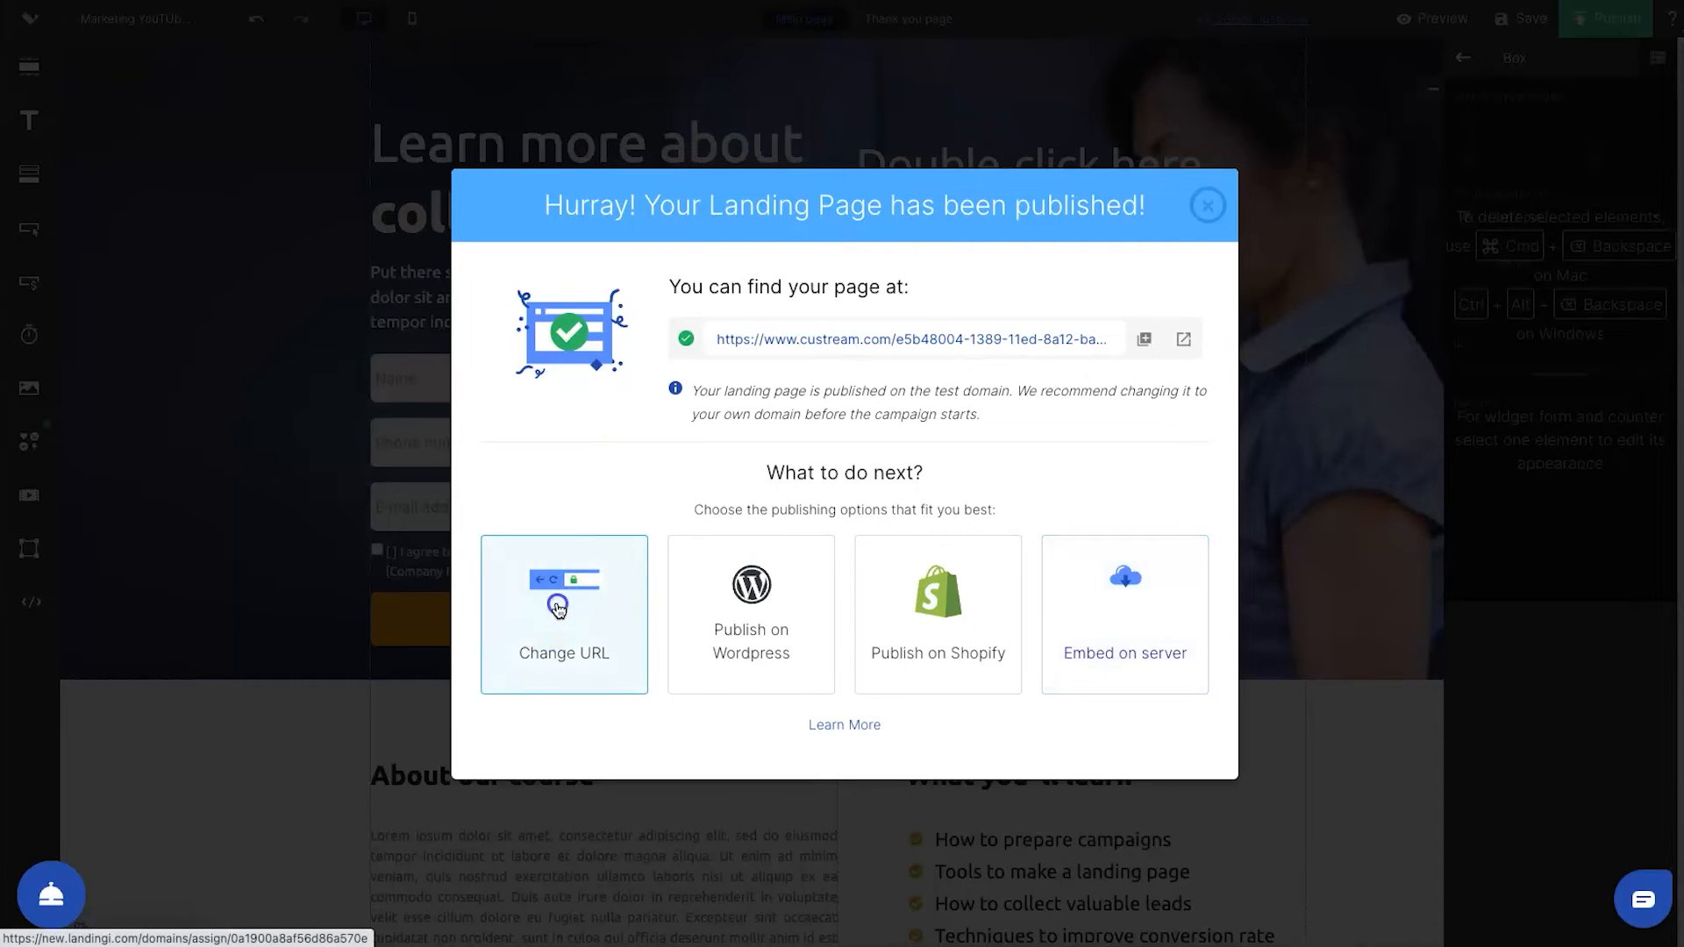
# Change the published page's URL path to youtube-explainer and save the change
pyautogui.click(557, 605)
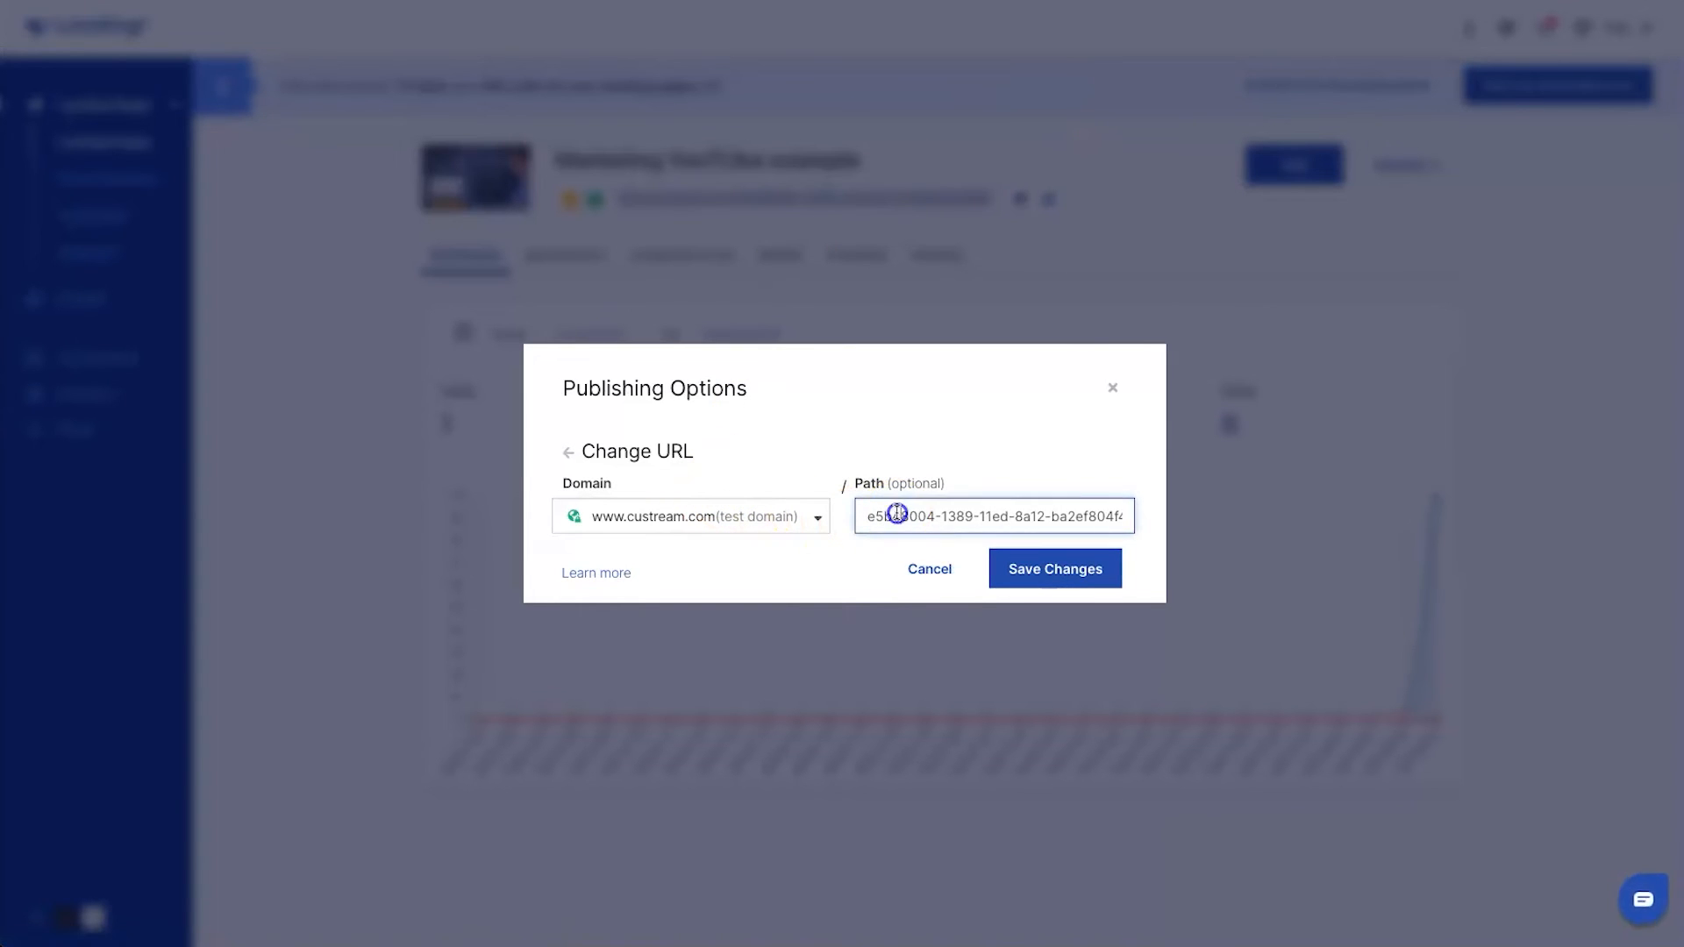
pyautogui.tripleClick(896, 515)
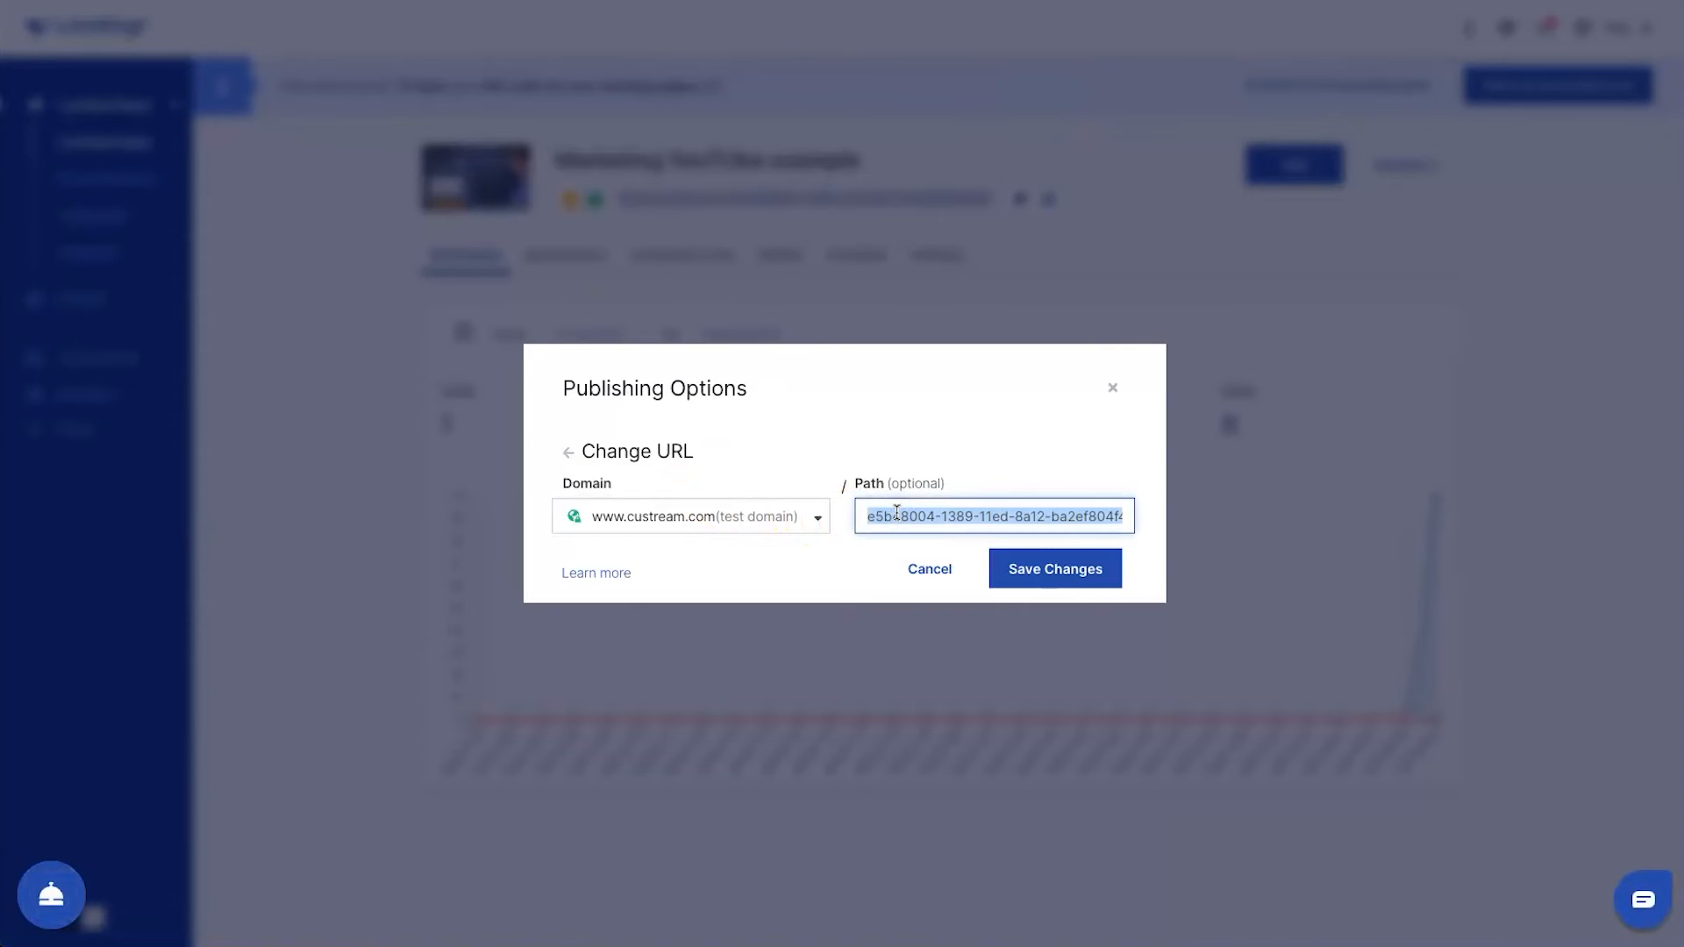
pyautogui.click(753, 518)
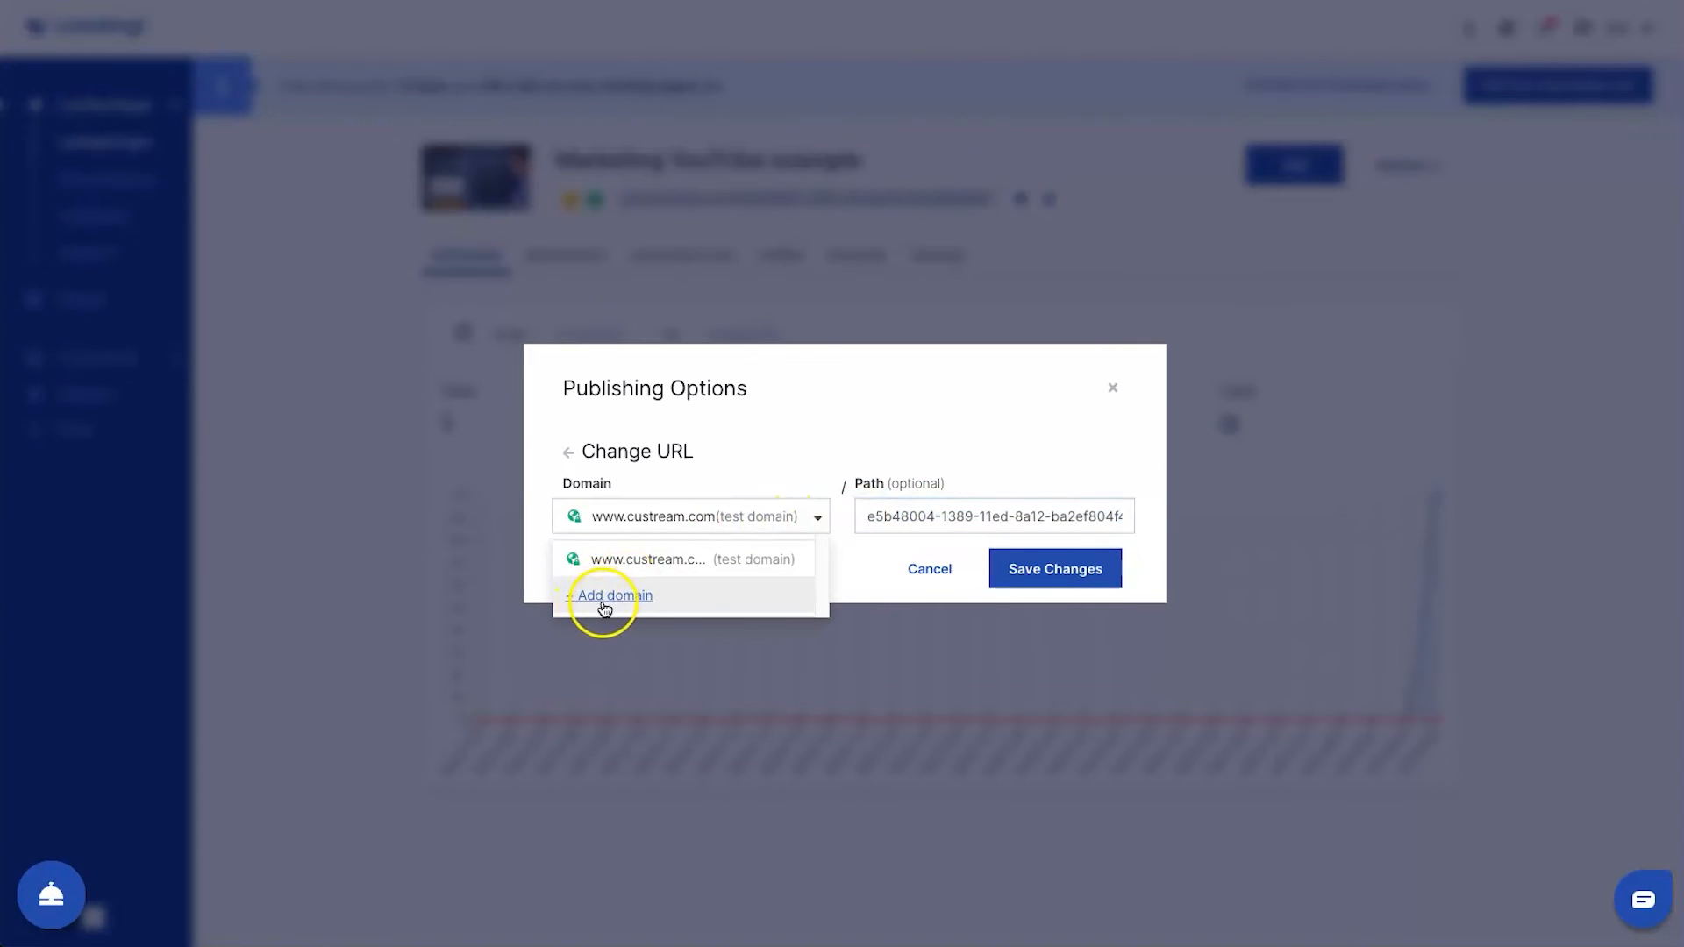
pyautogui.click(913, 469)
pyautogui.click(939, 497)
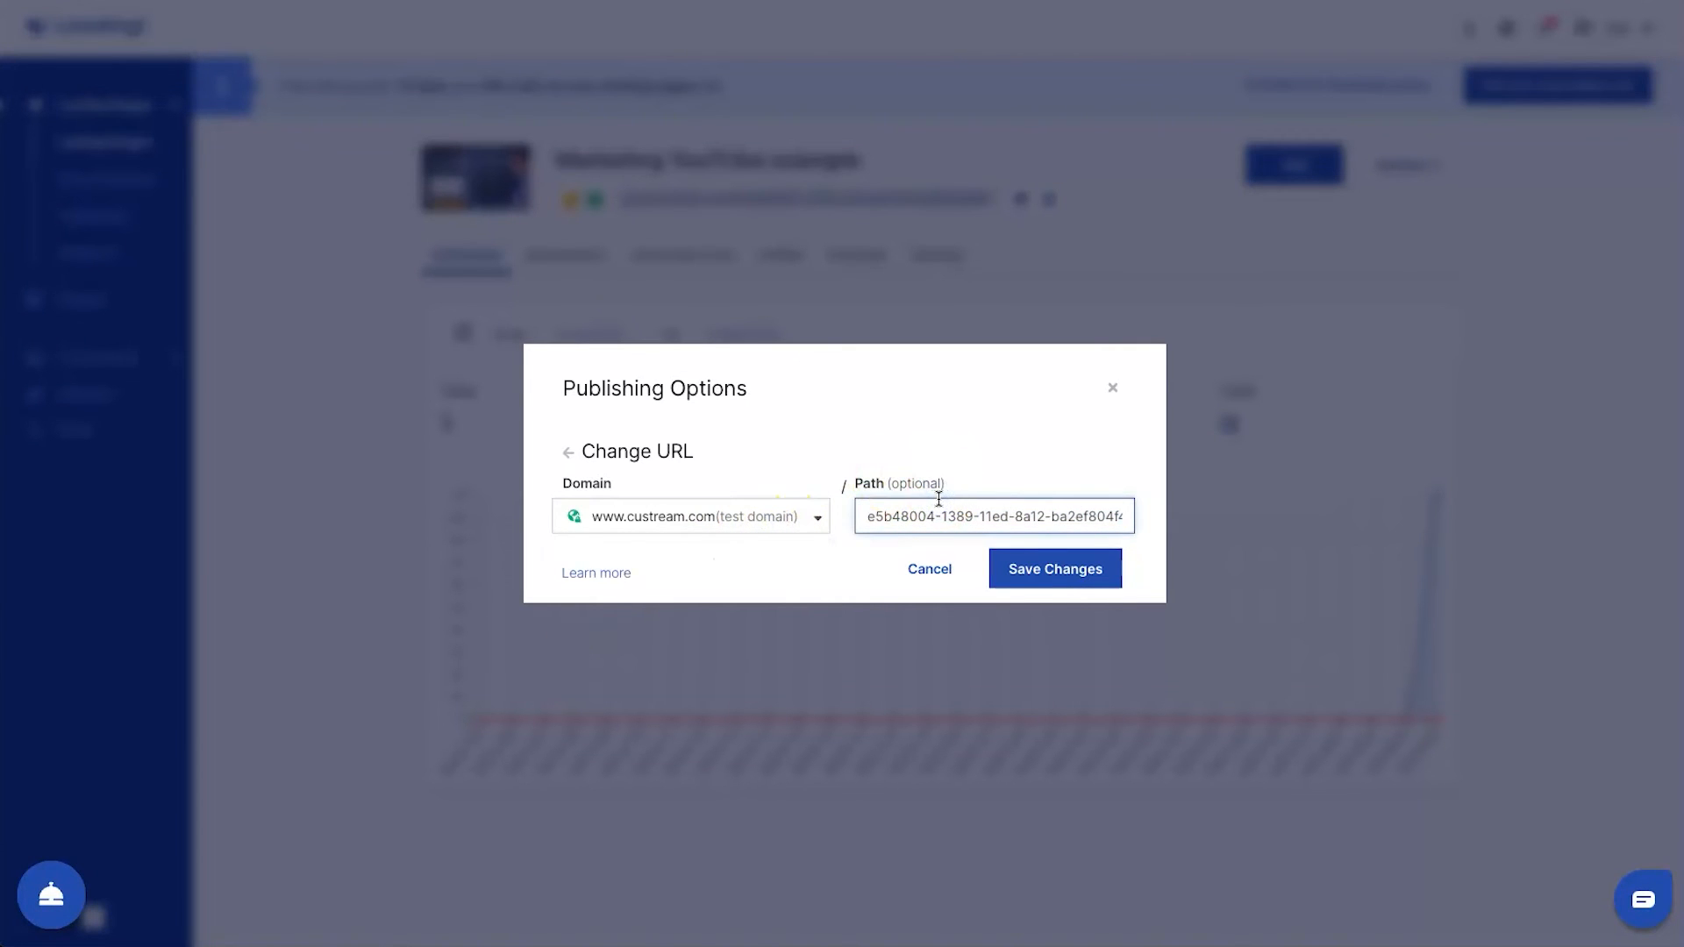
pyautogui.write('youtube')
pyautogui.hotkey('ctrl', 'a')
pyautogui.write('youtube')
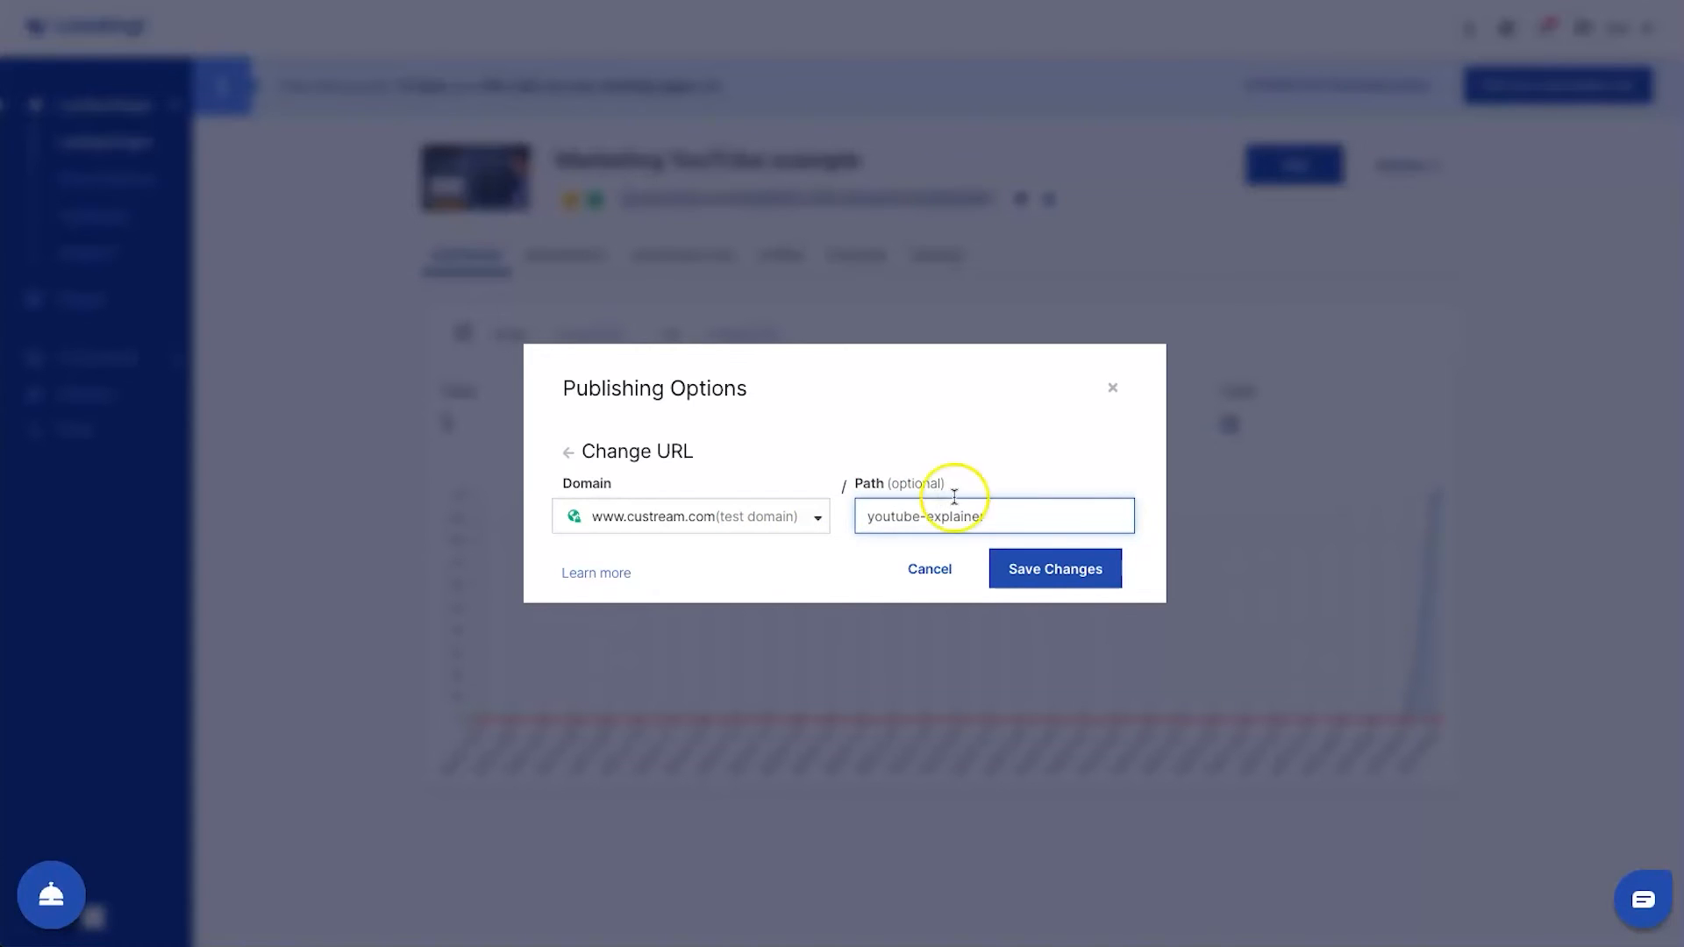
pyautogui.click(1036, 576)
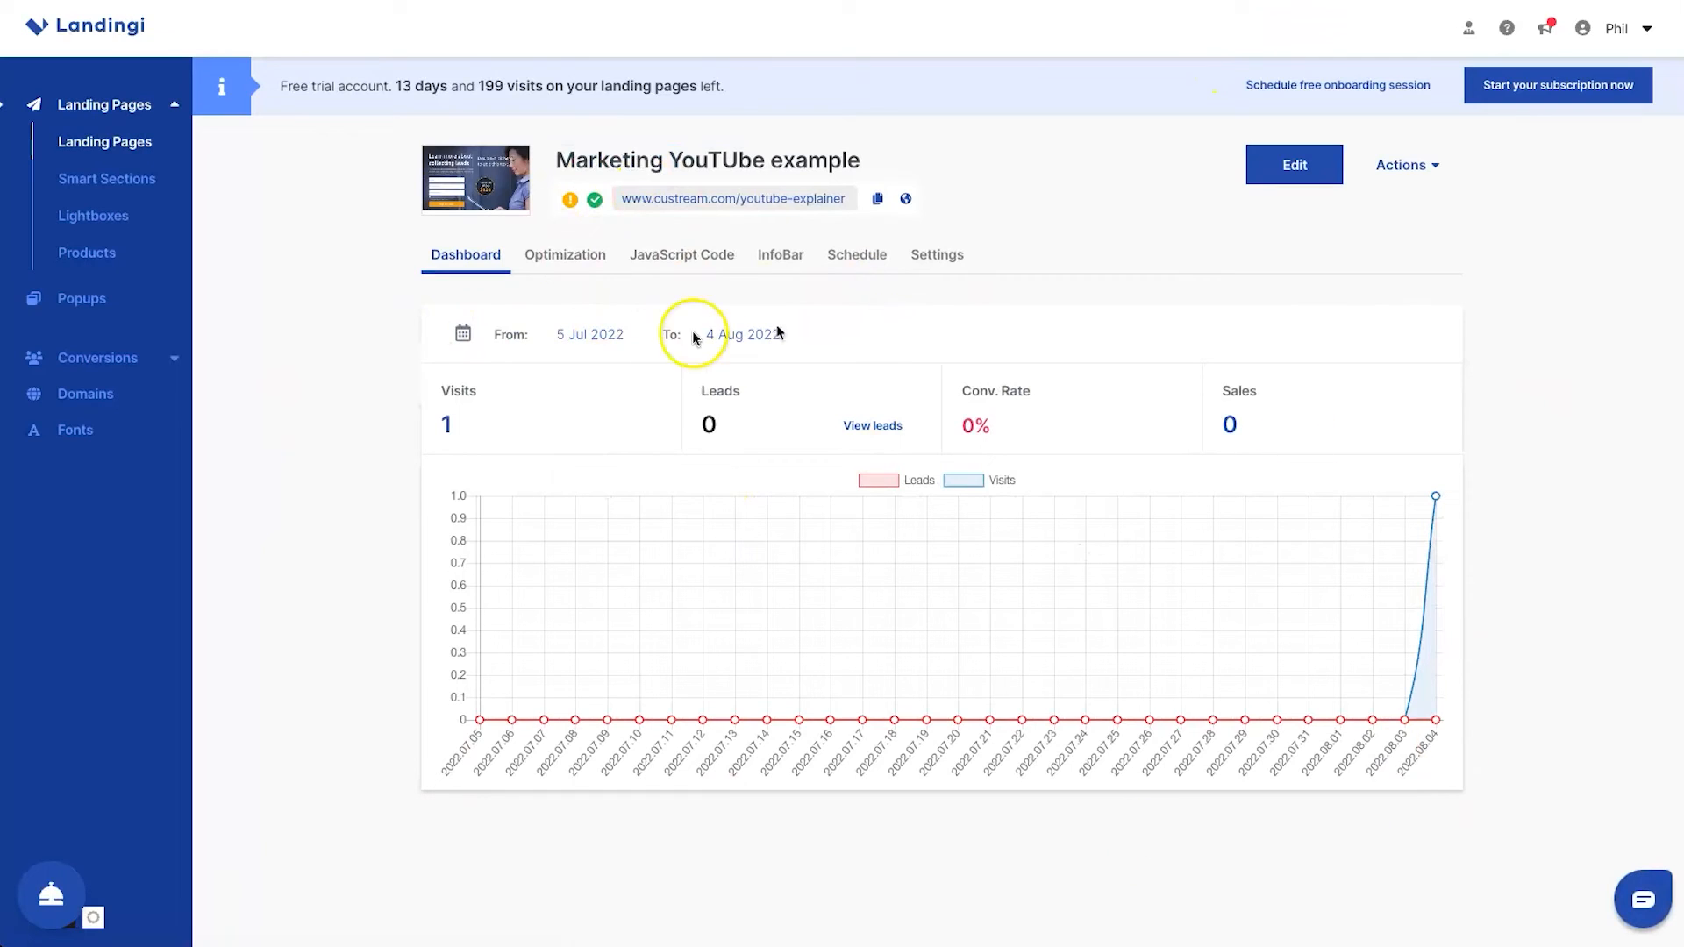
# Review the landing page's statistics dashboard and the list of actions available for it
pyautogui.click(435, 309)
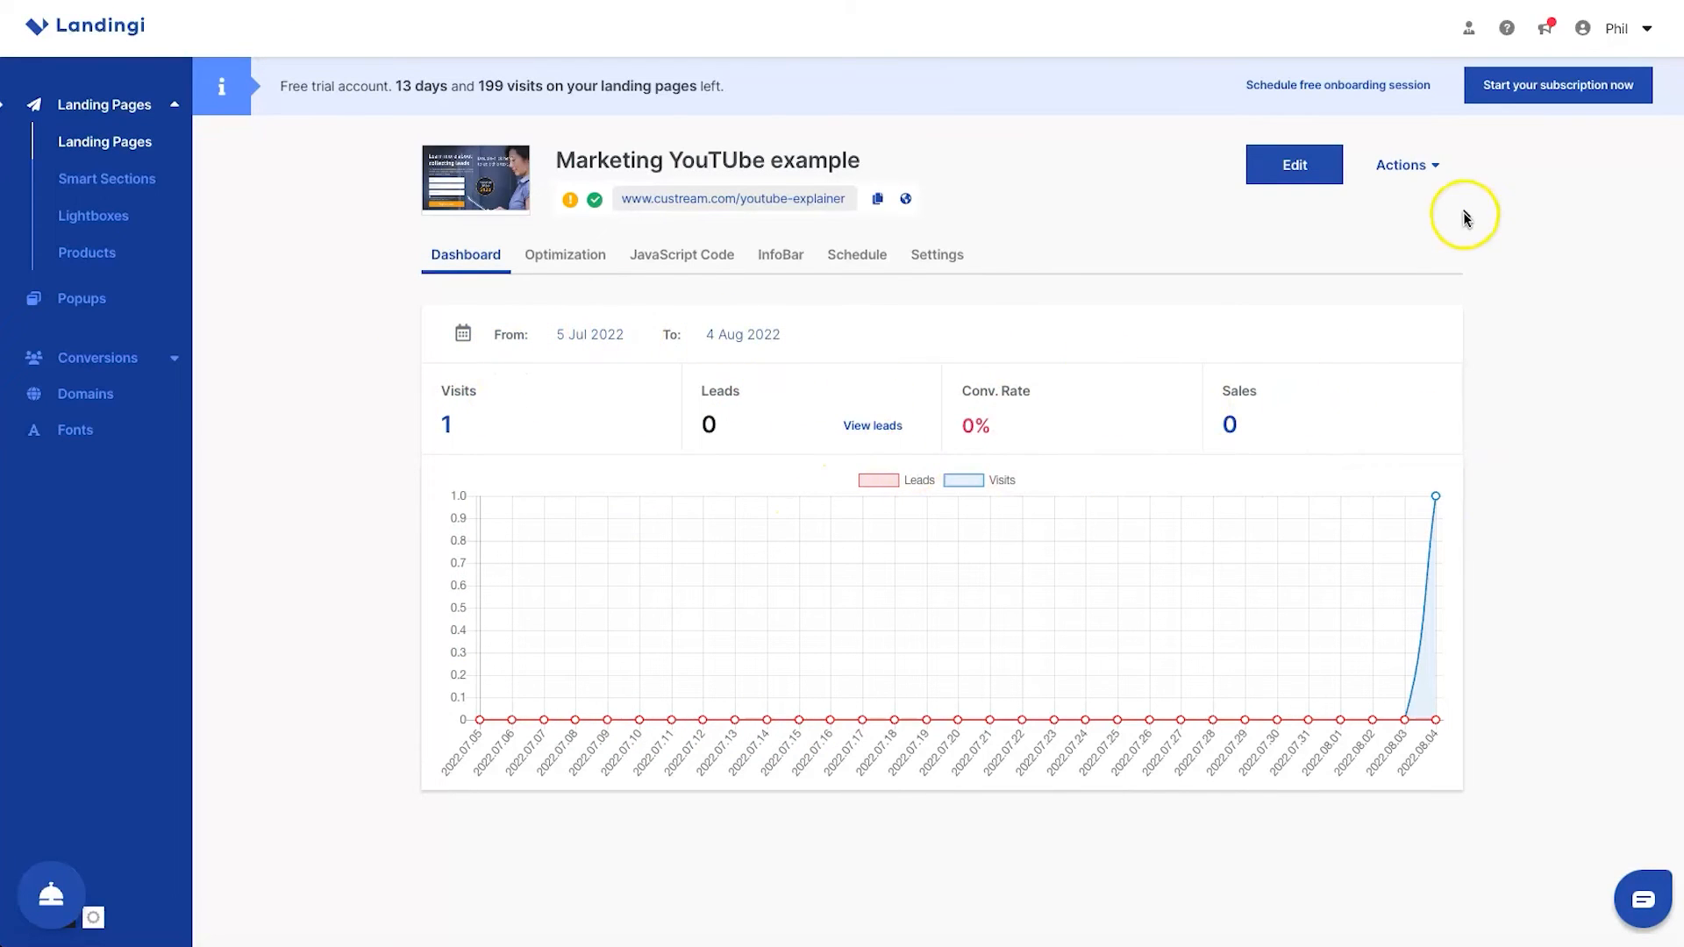
pyautogui.click(1437, 167)
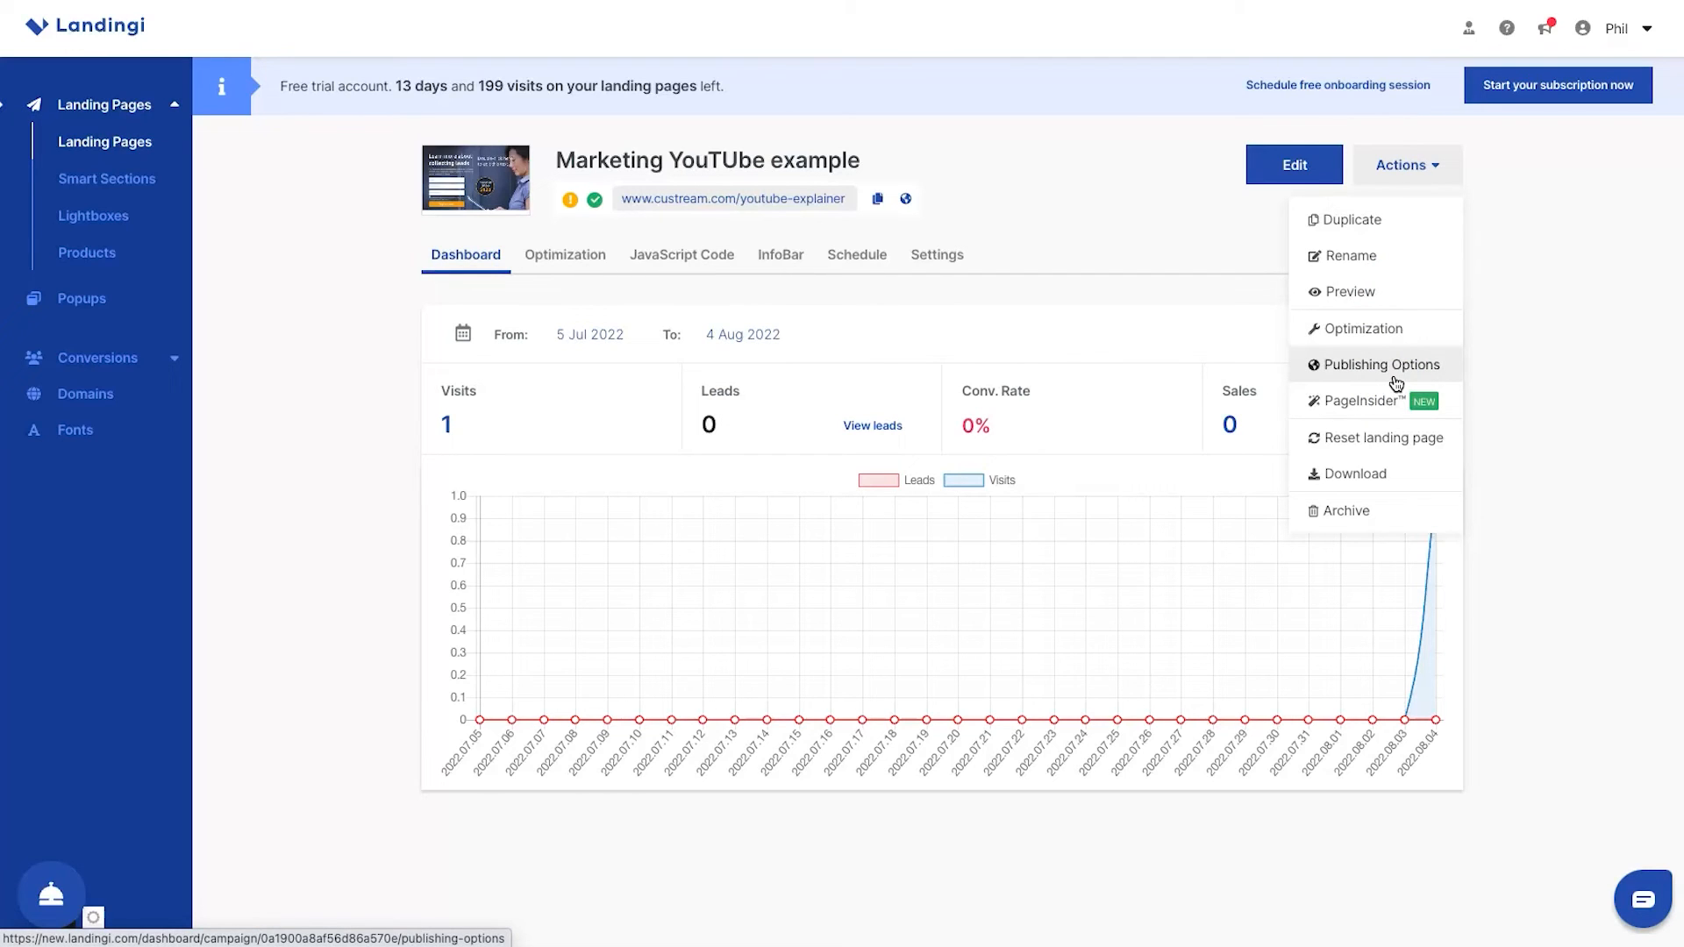
pyautogui.click(334, 291)
# Examine the landing page's optimization options, including the PageInsider add-on and the settings for finishing an A/B test
pyautogui.click(570, 253)
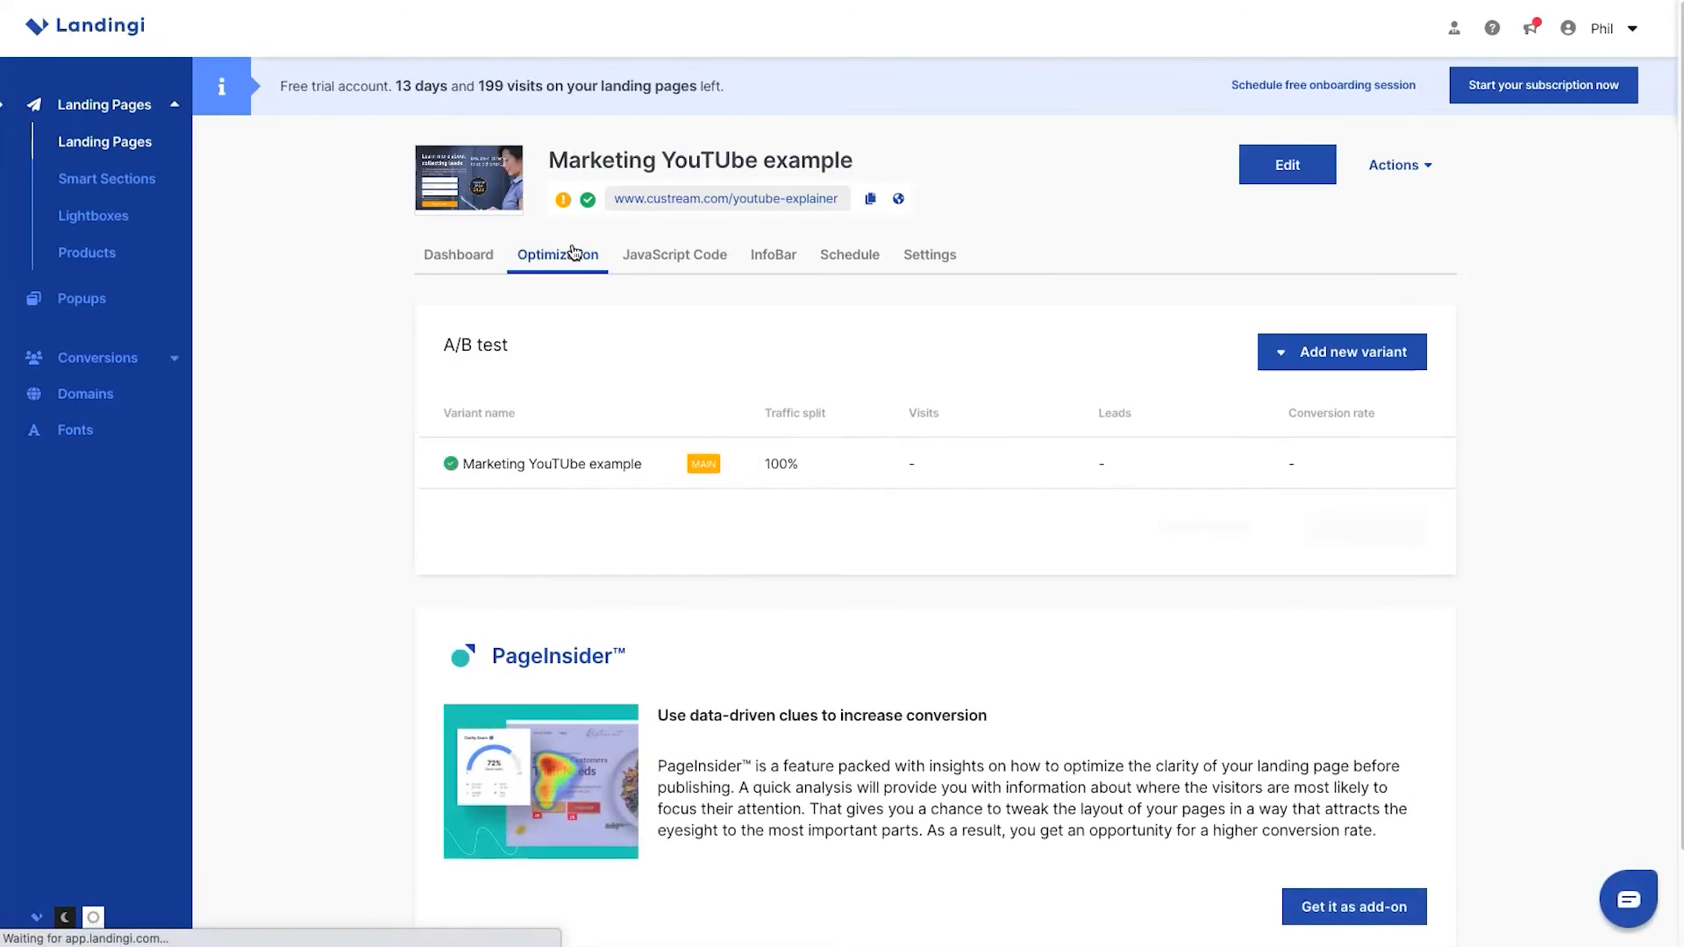
pyautogui.scroll(-1, 526, 658)
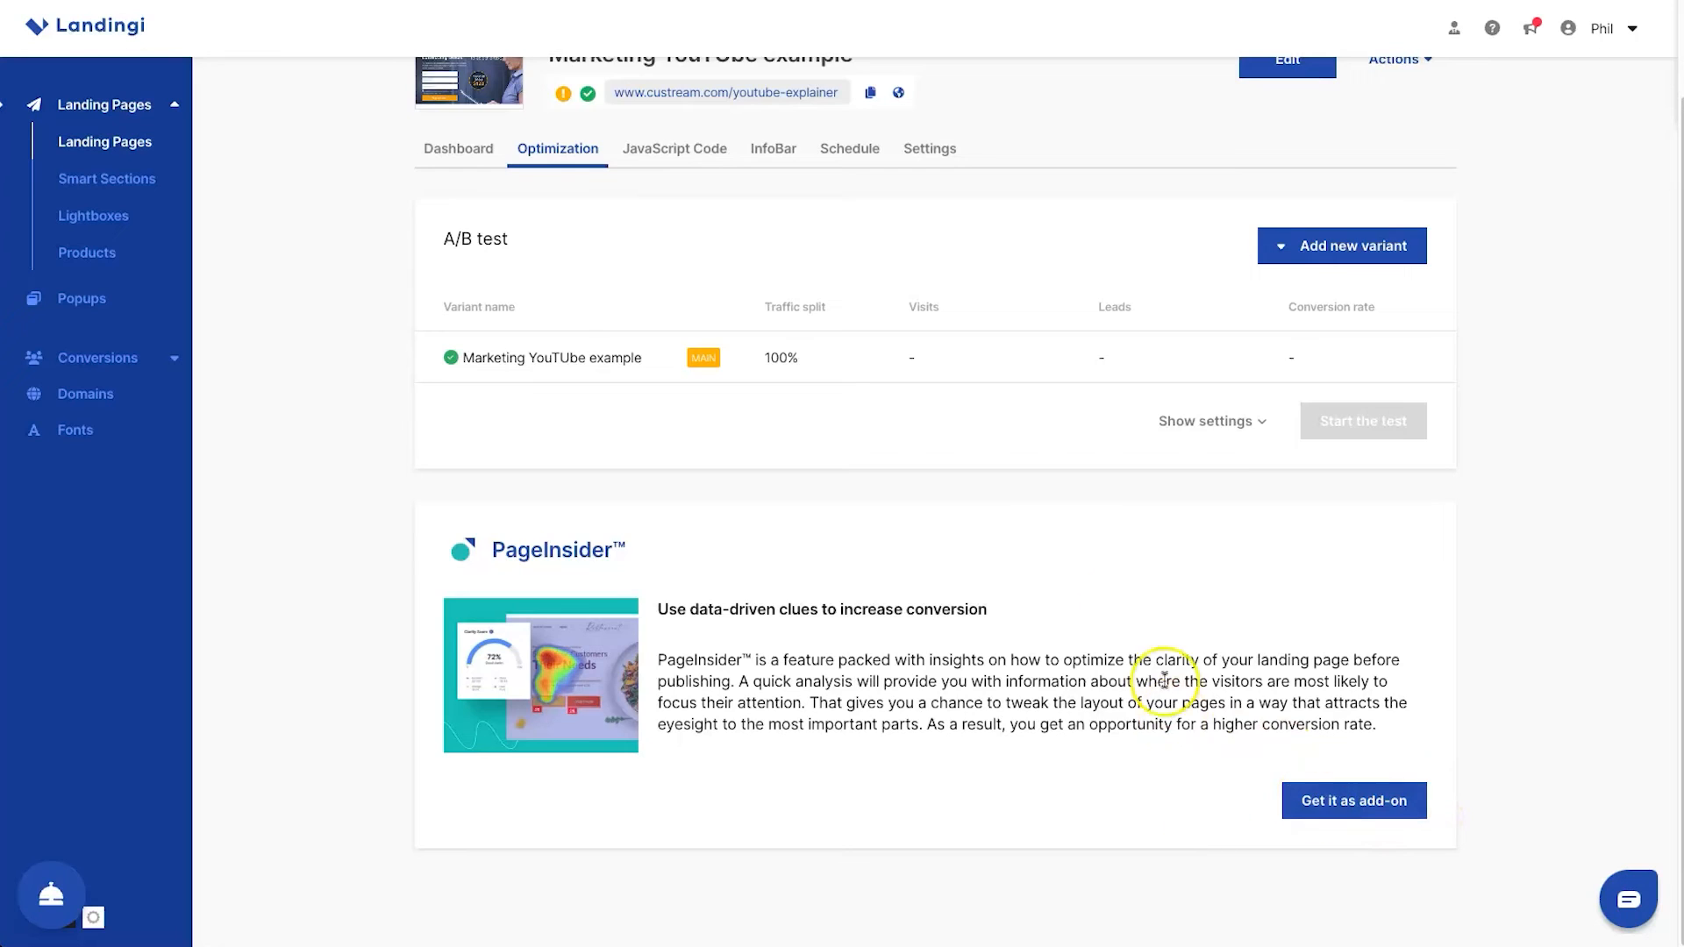
pyautogui.scroll(1, 1067, 480)
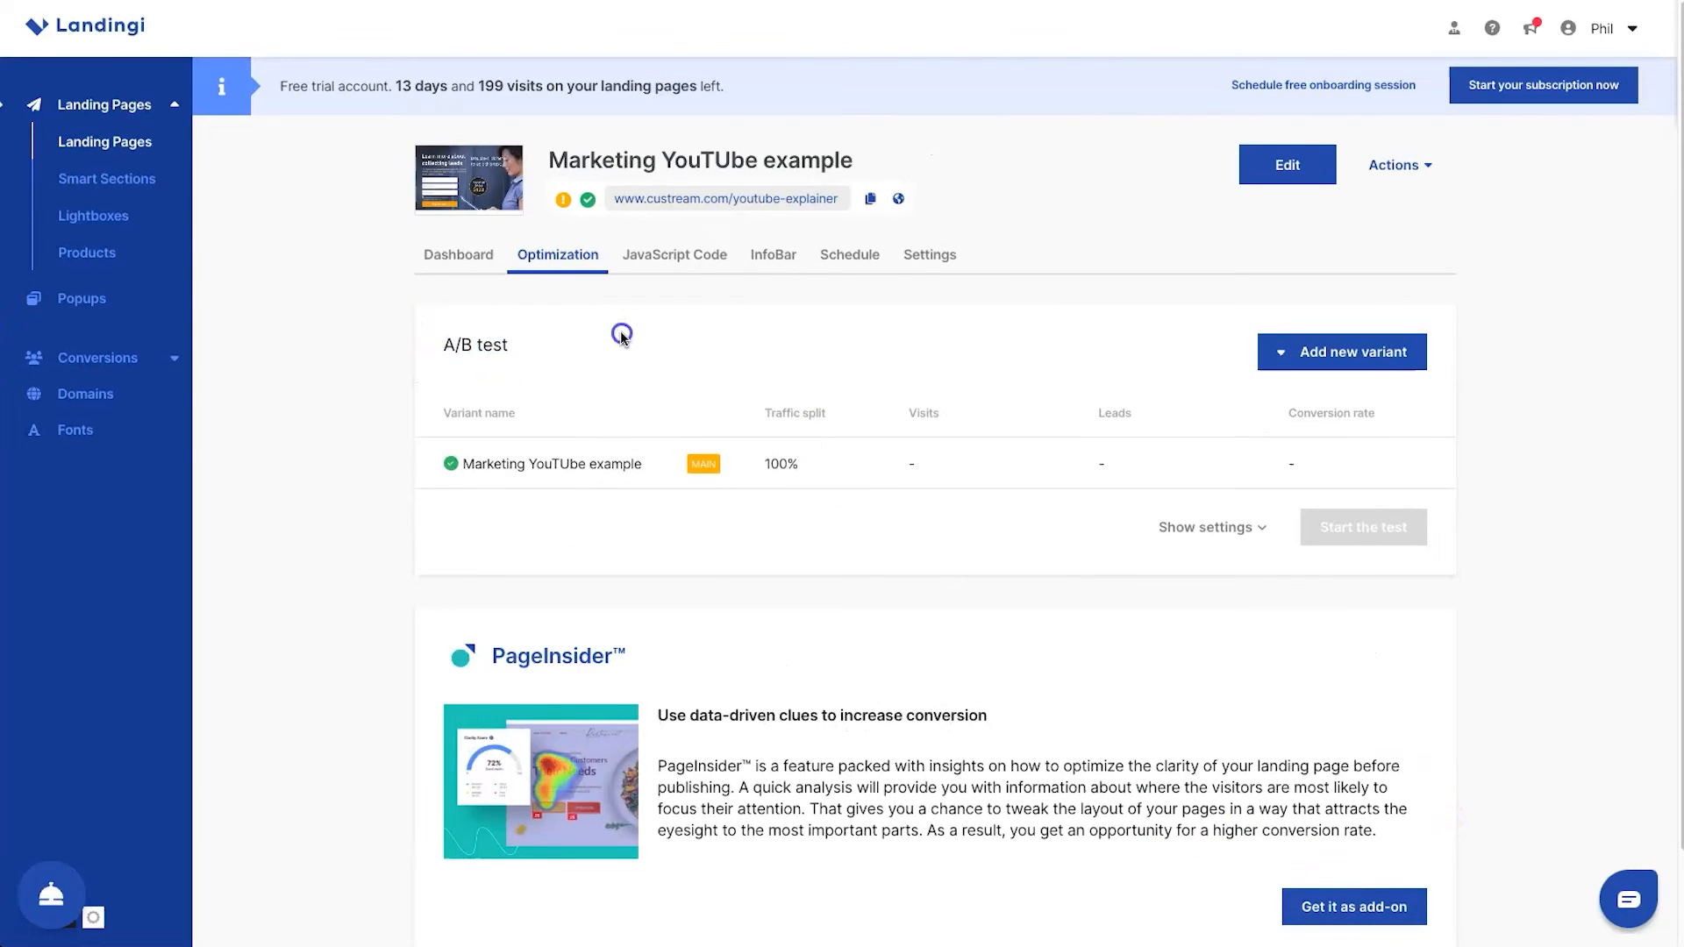
pyautogui.click(1243, 527)
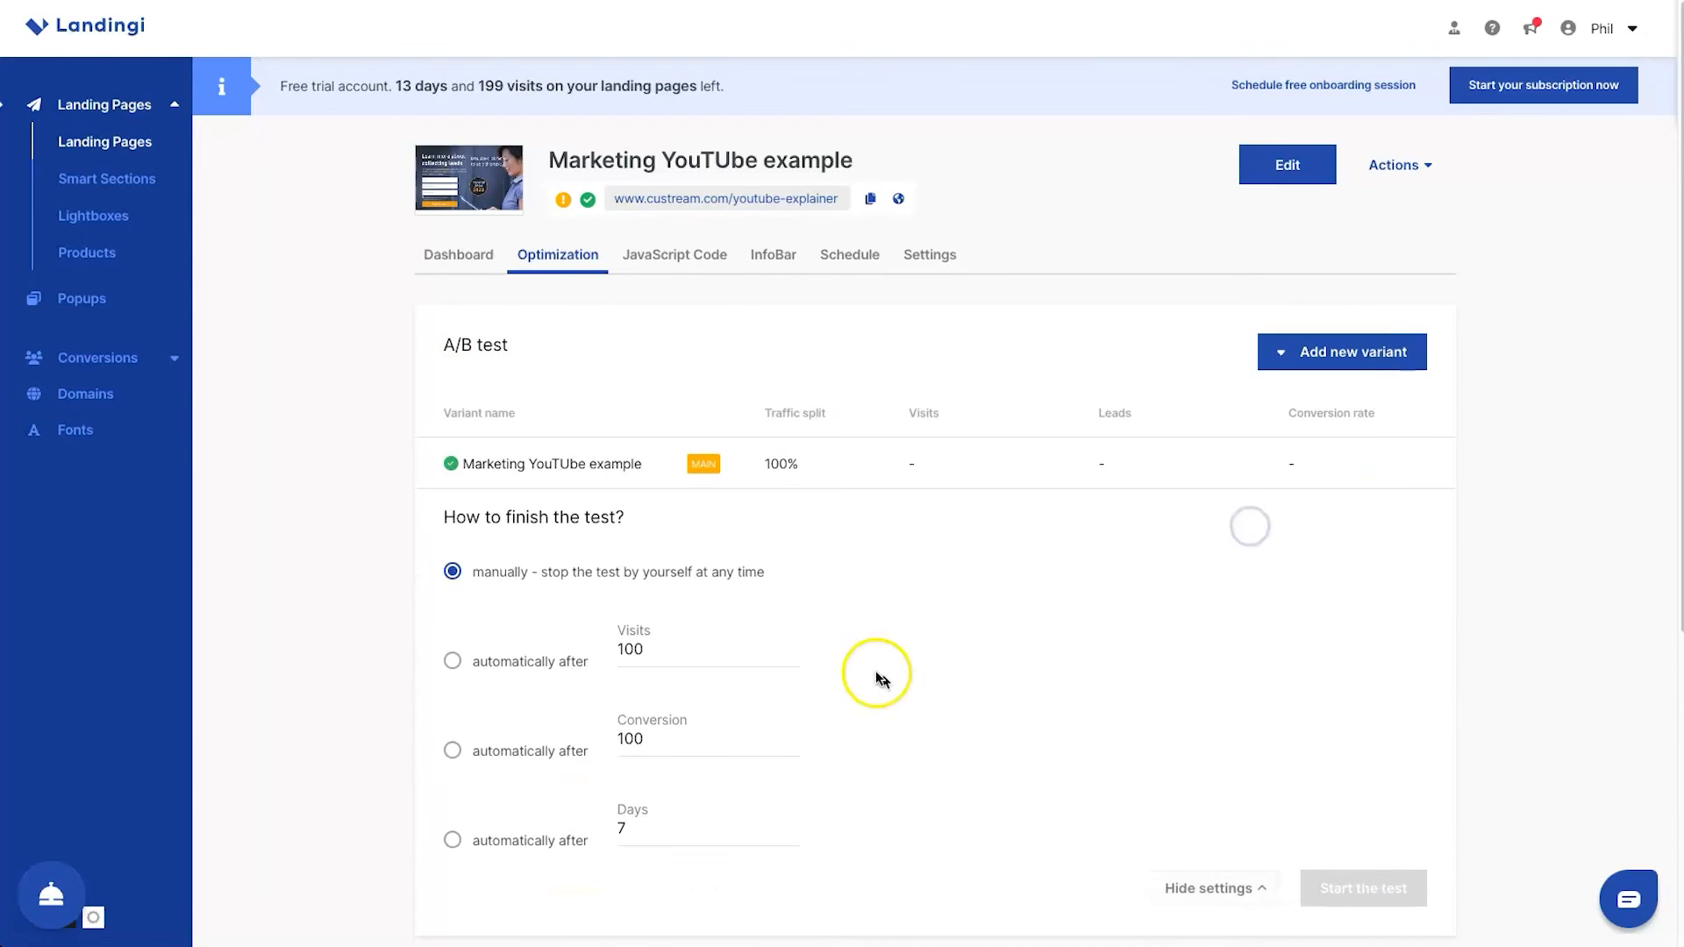
pyautogui.scroll(-1, 744, 741)
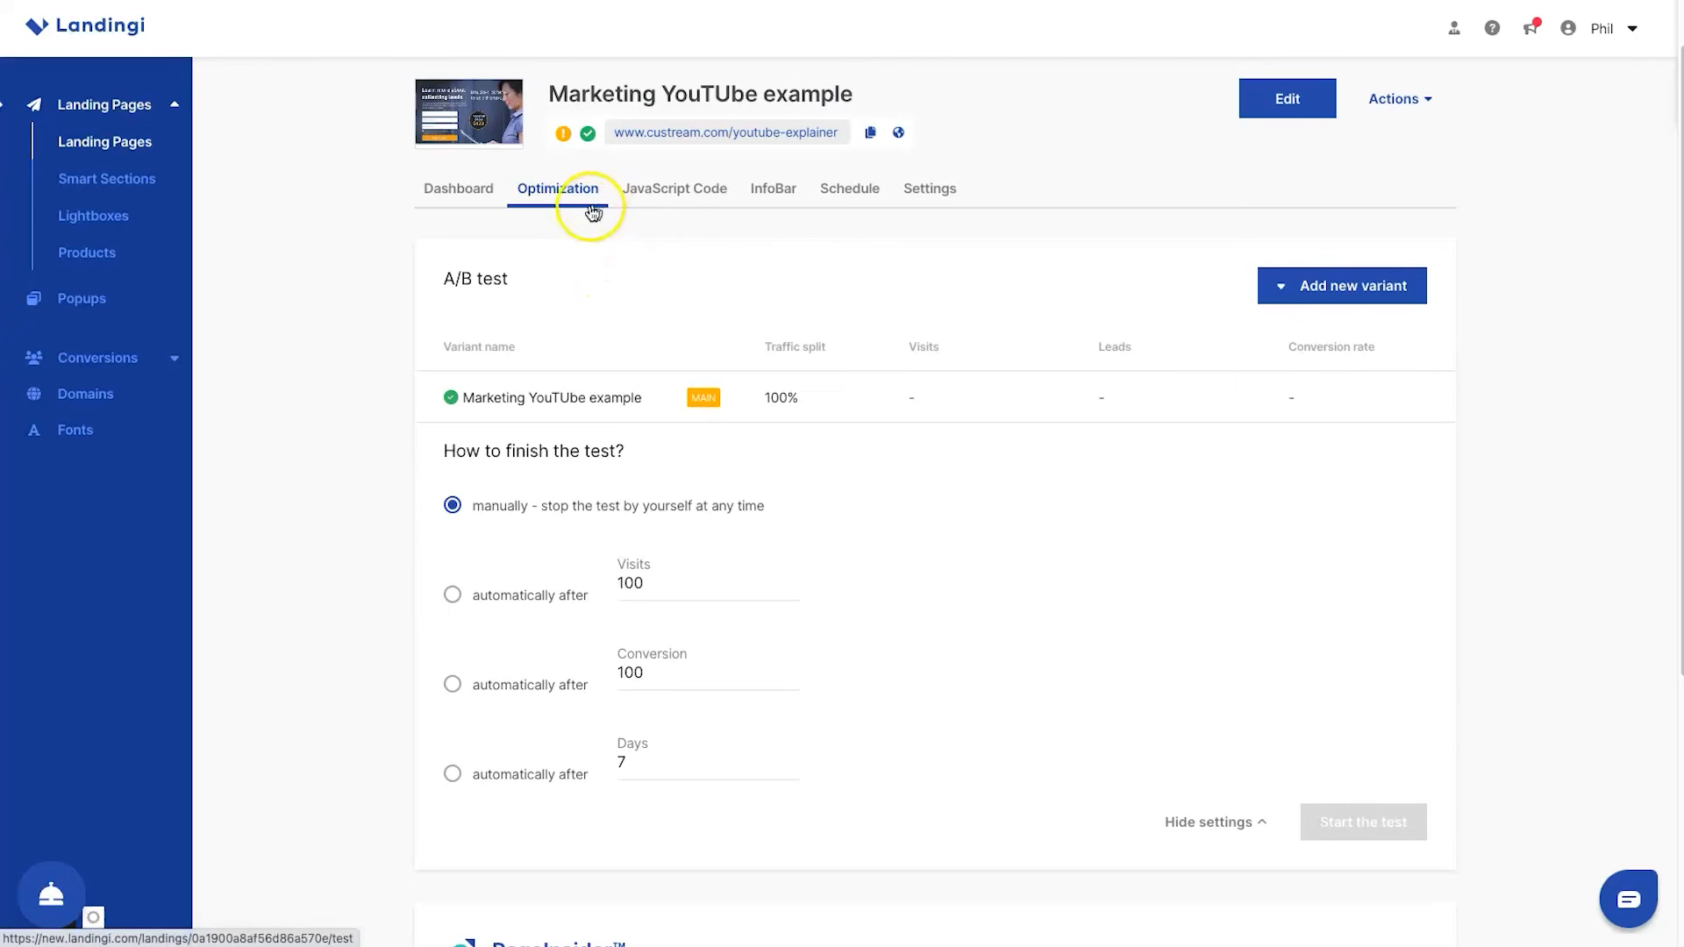
# Examine the landing page's JavaScript code, InfoBar and campaign schedule options without configuring them
pyautogui.click(706, 196)
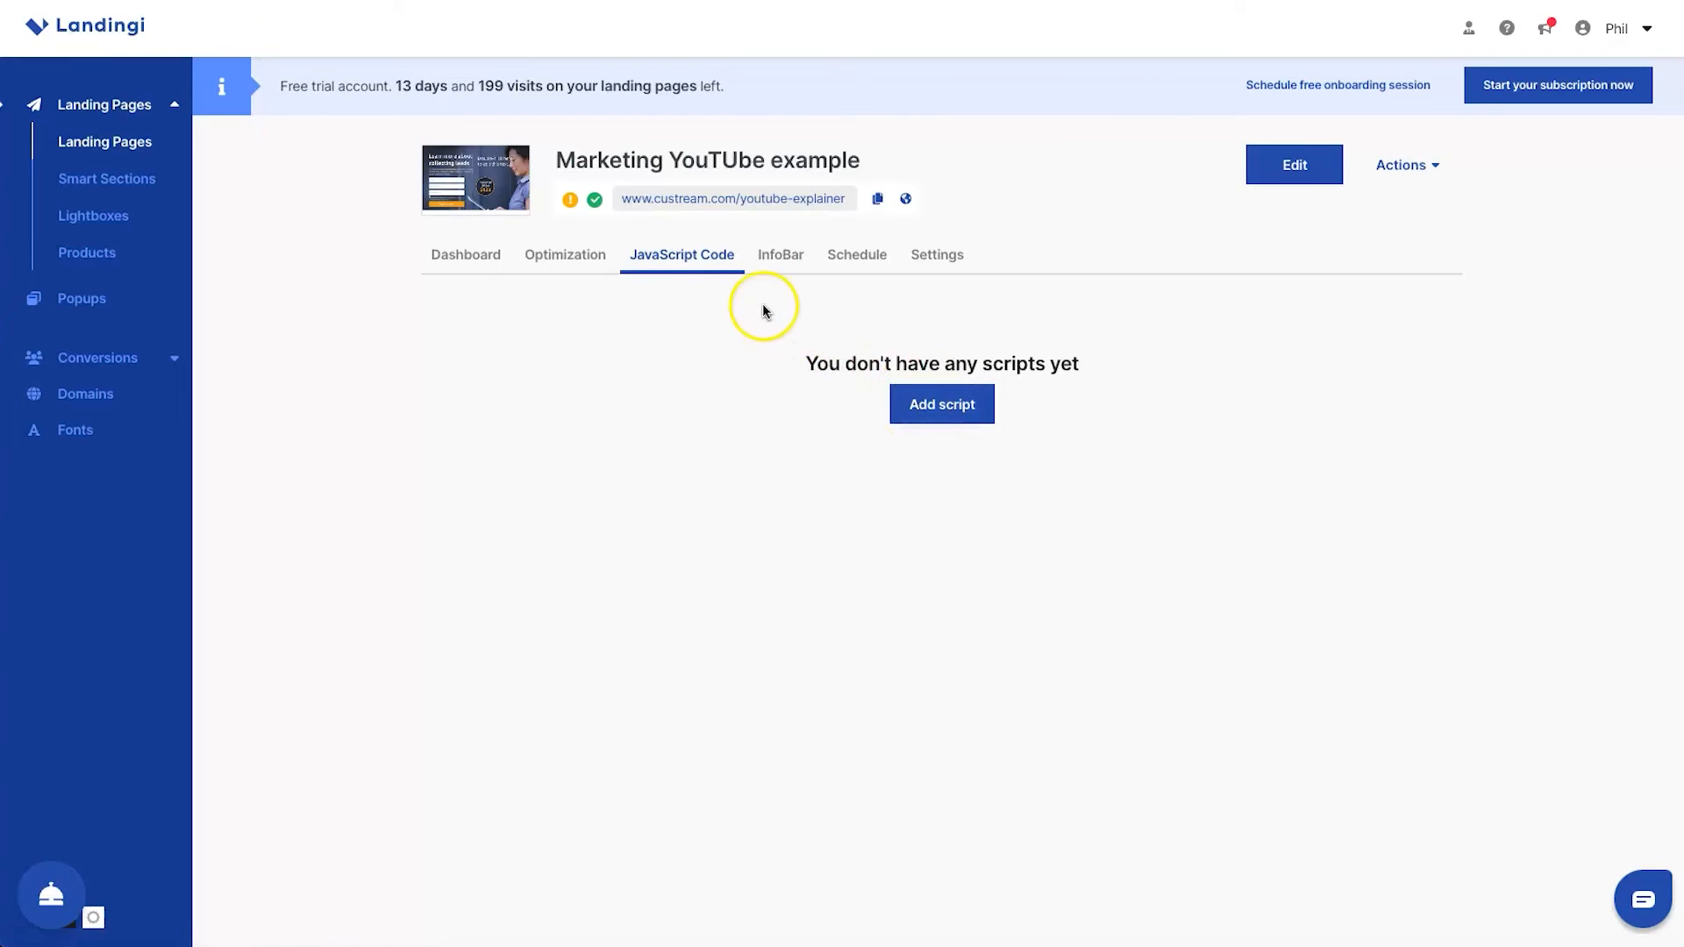
pyautogui.click(775, 276)
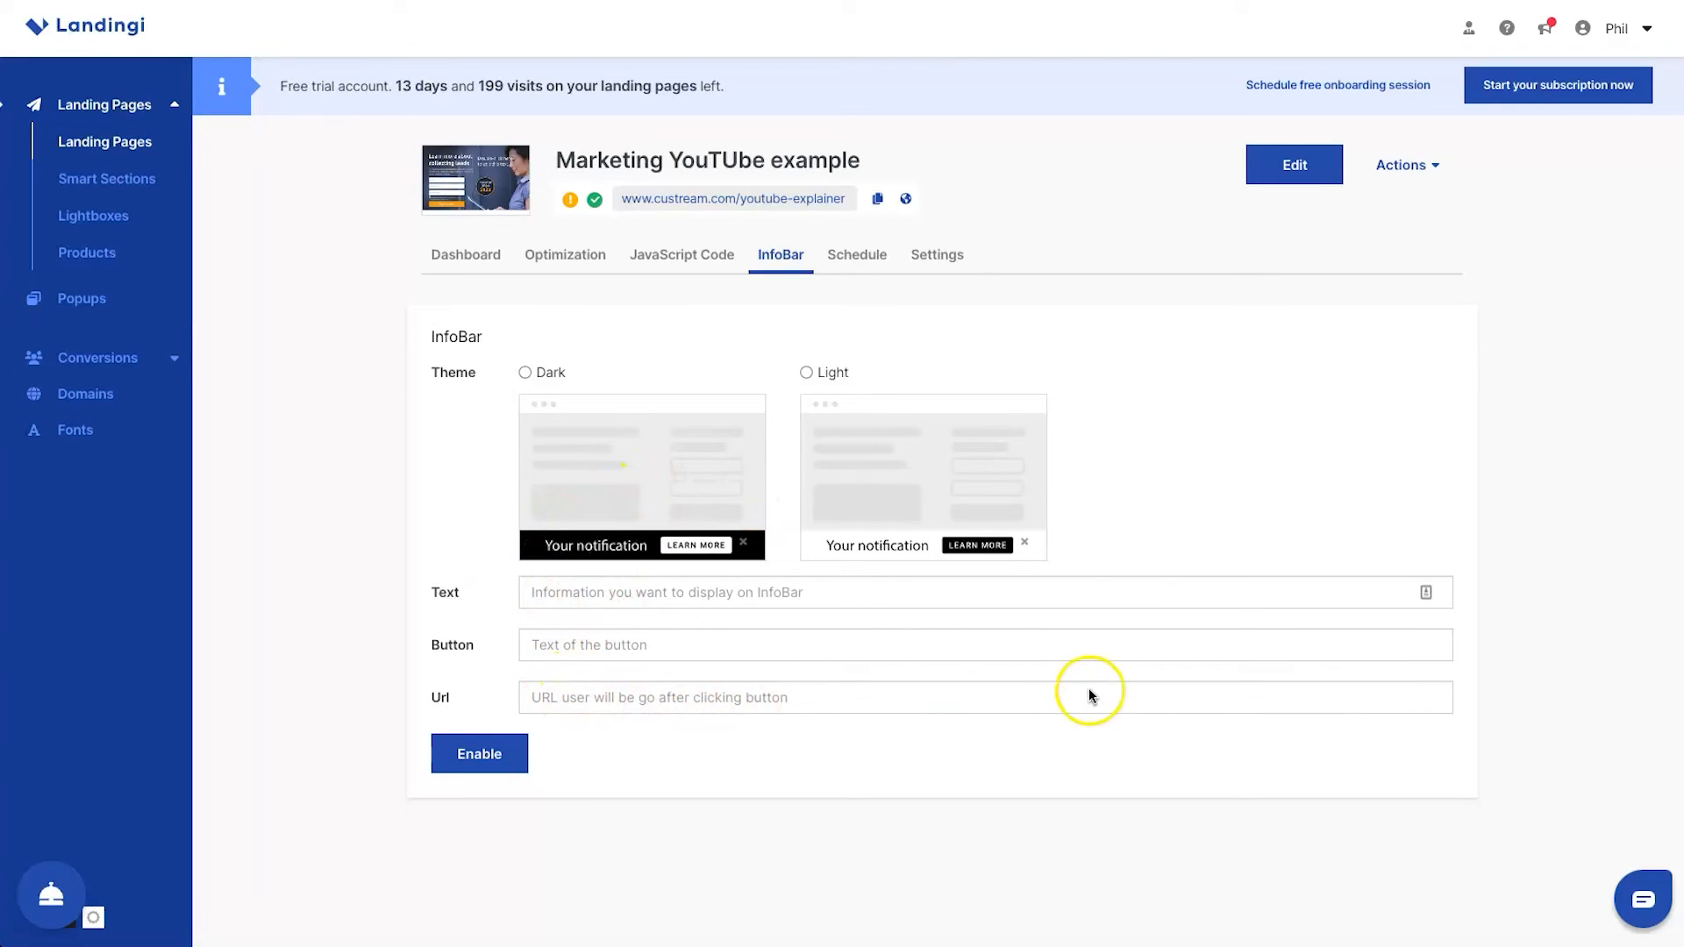
pyautogui.click(882, 273)
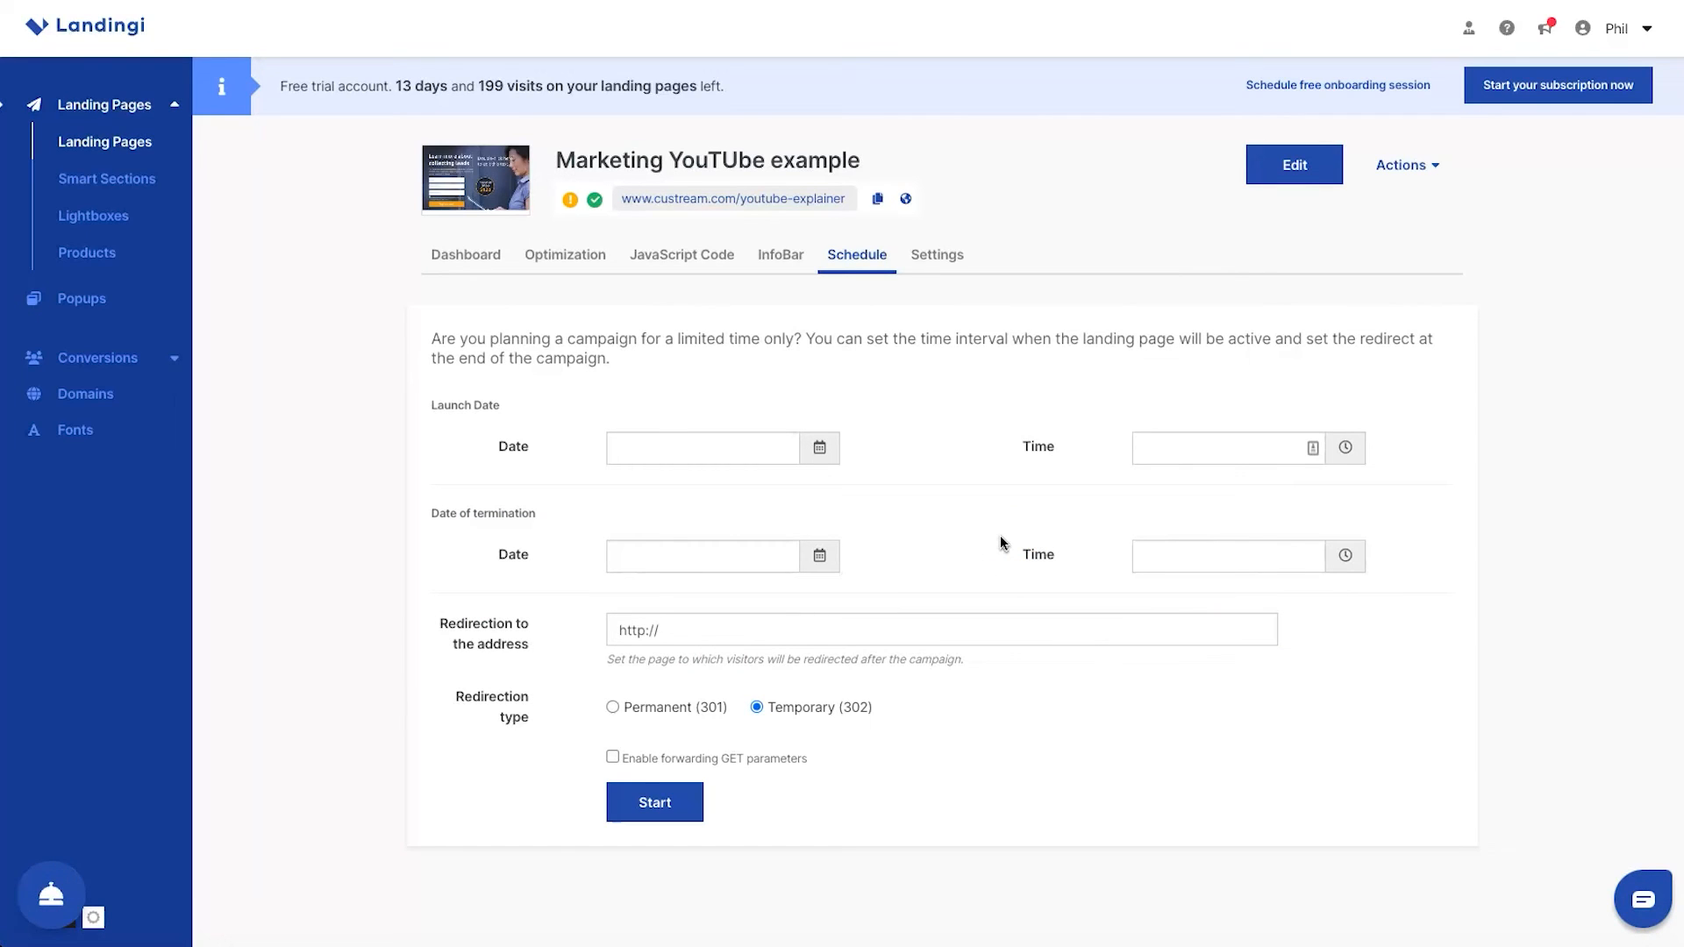
pyautogui.click(729, 544)
pyautogui.click(903, 481)
# Examine the landing page's Facebook Conversions API, lead notification, dynamic thank you page and indexation settings
pyautogui.click(946, 263)
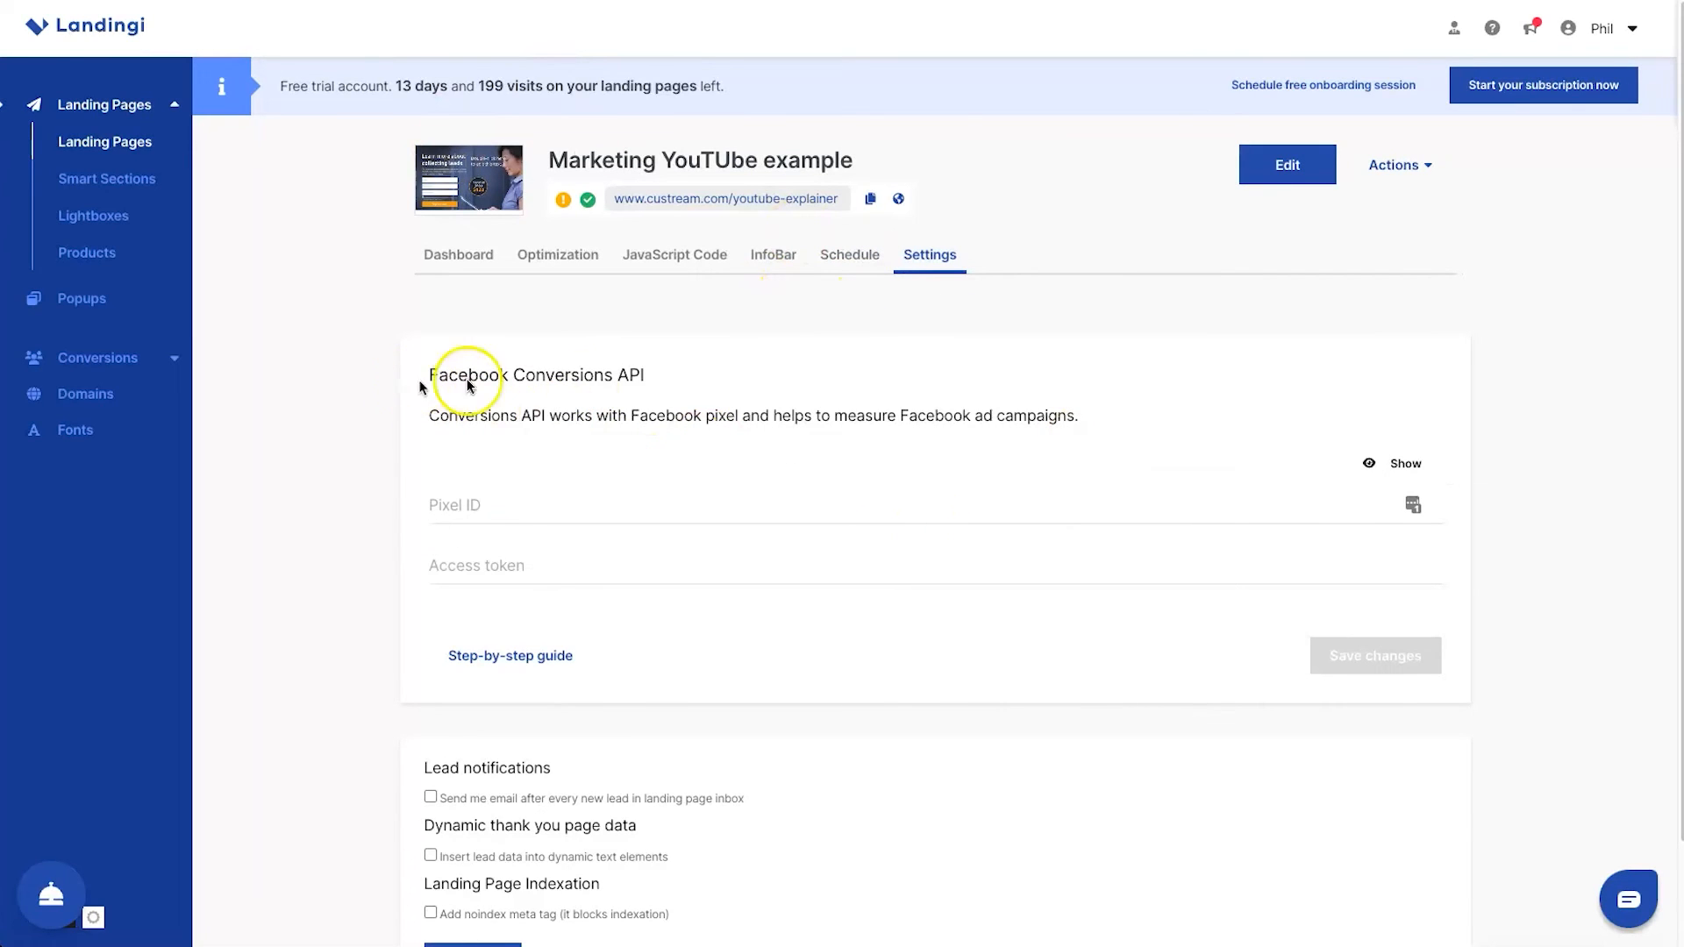
pyautogui.scroll(-2, 658, 365)
pyautogui.moveTo(463, 778)
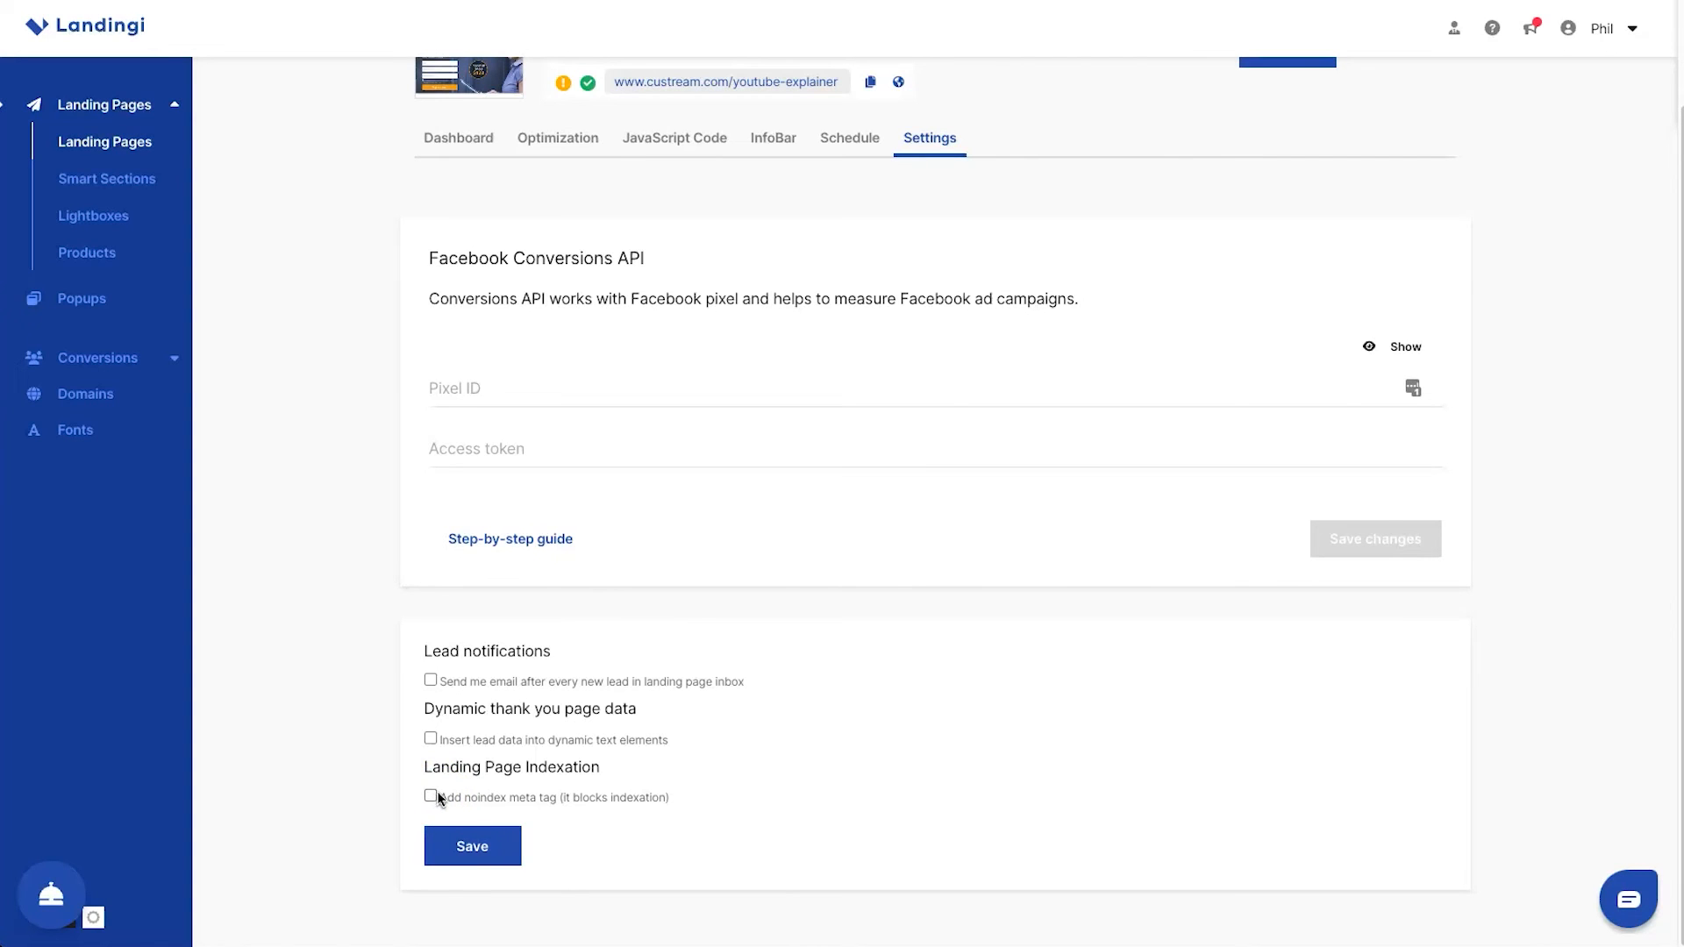
pyautogui.scroll(3, 682, 607)
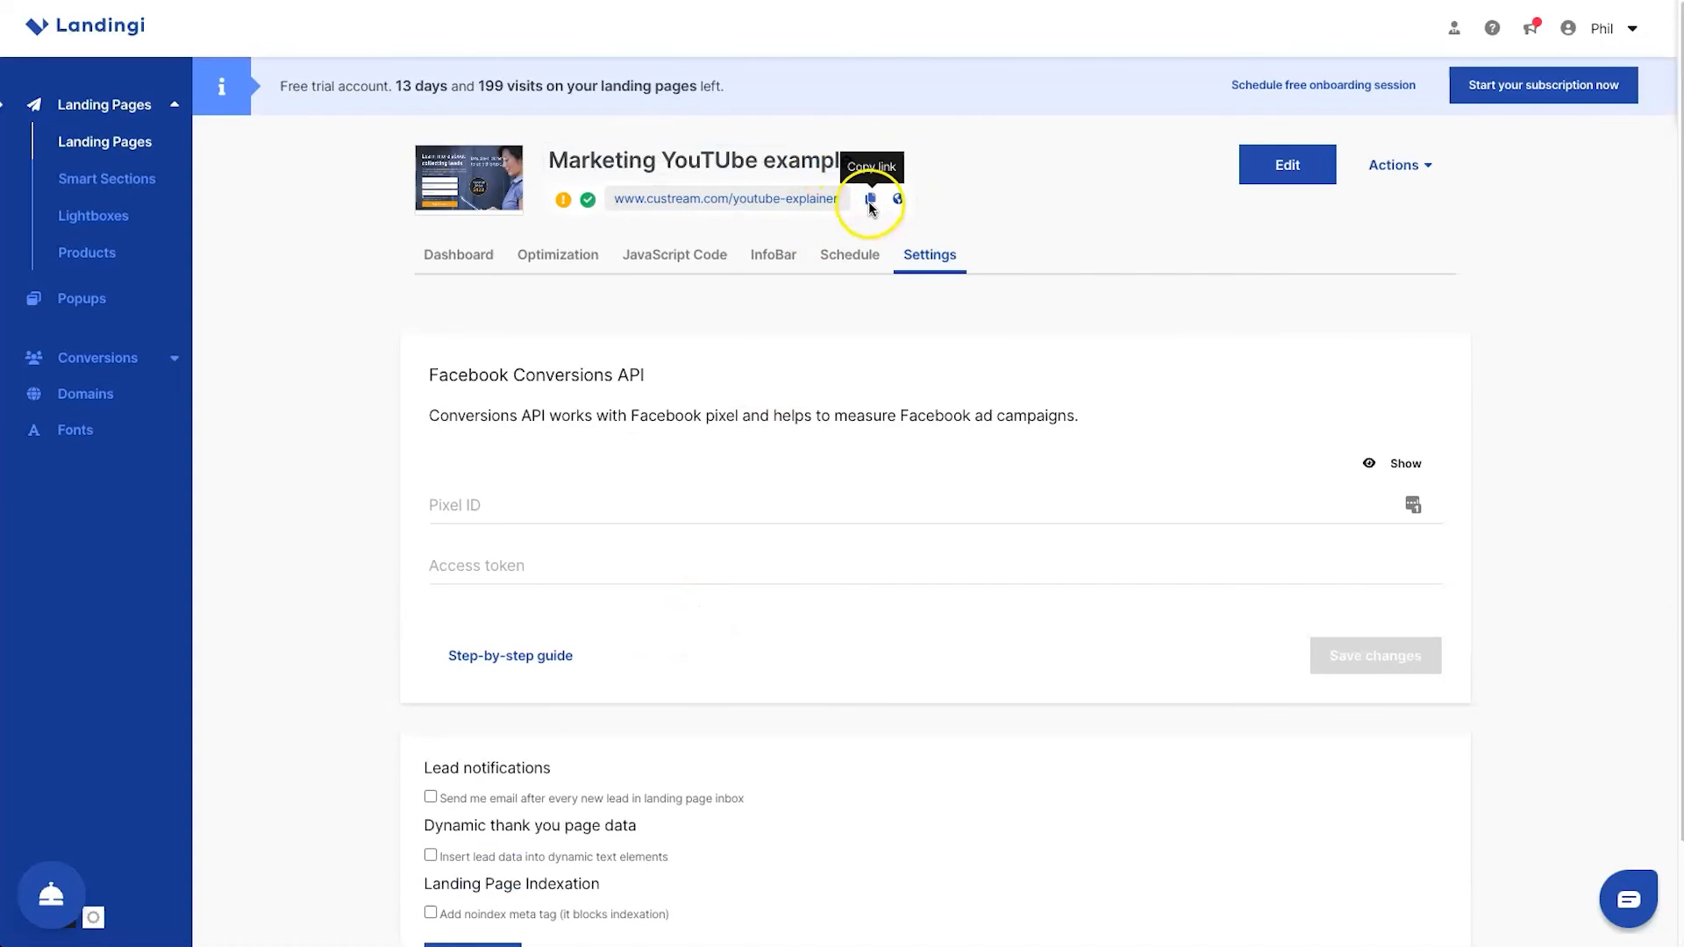
pyautogui.click(872, 198)
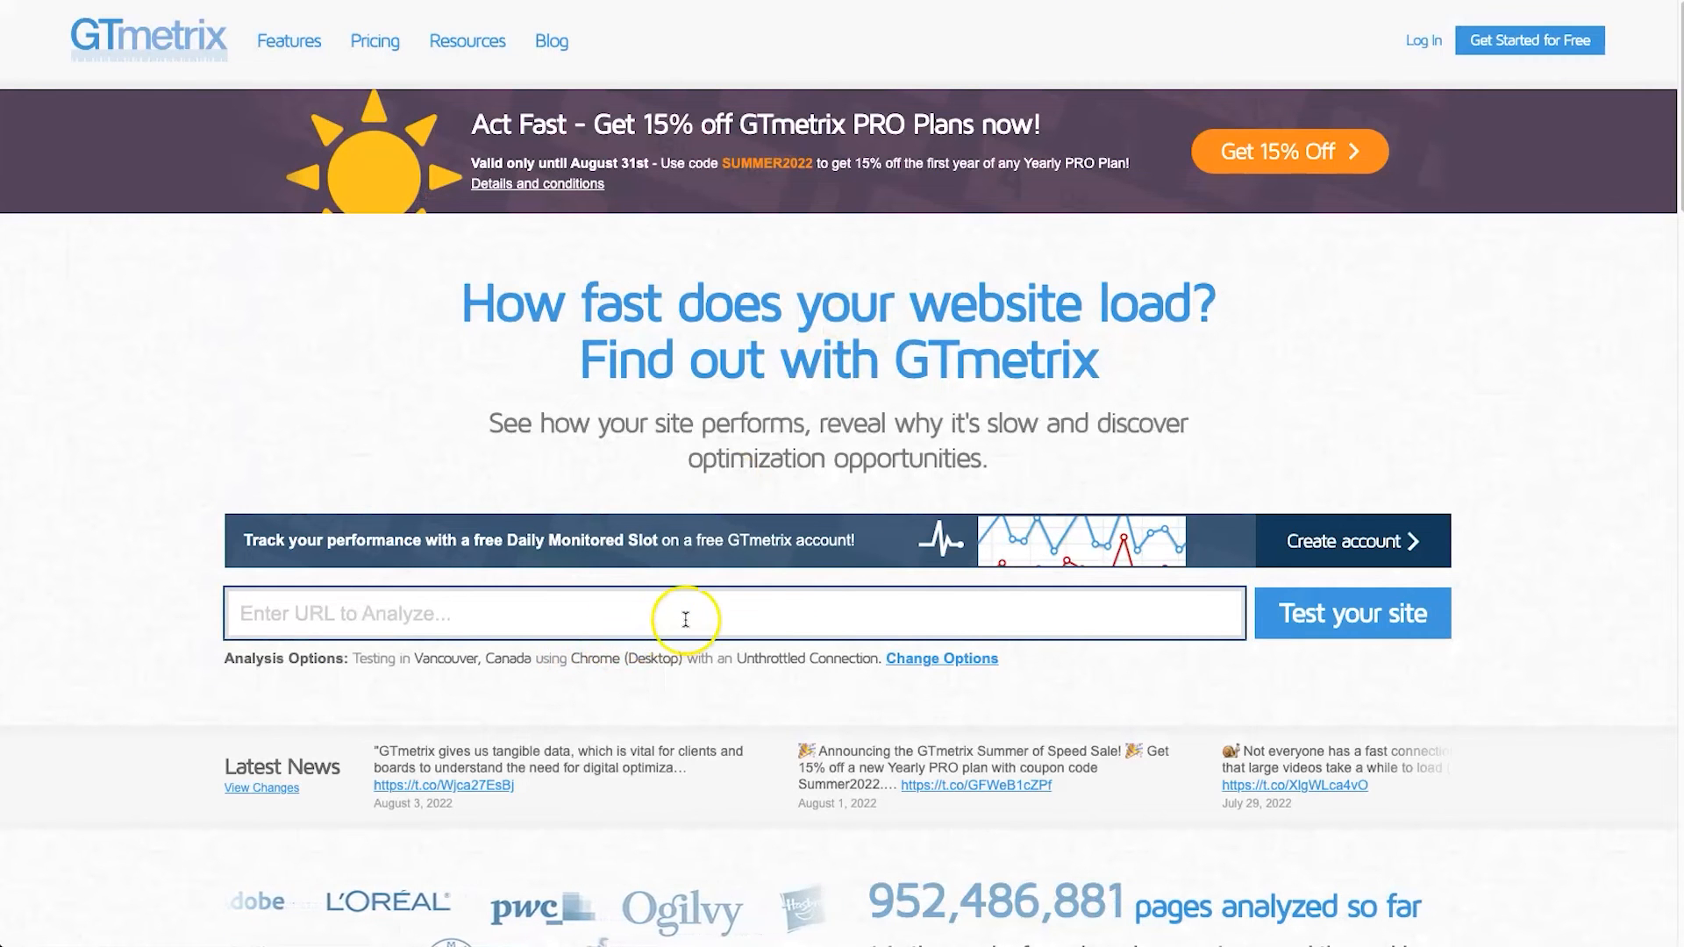
pyautogui.hotkey('ctrl', 'v')
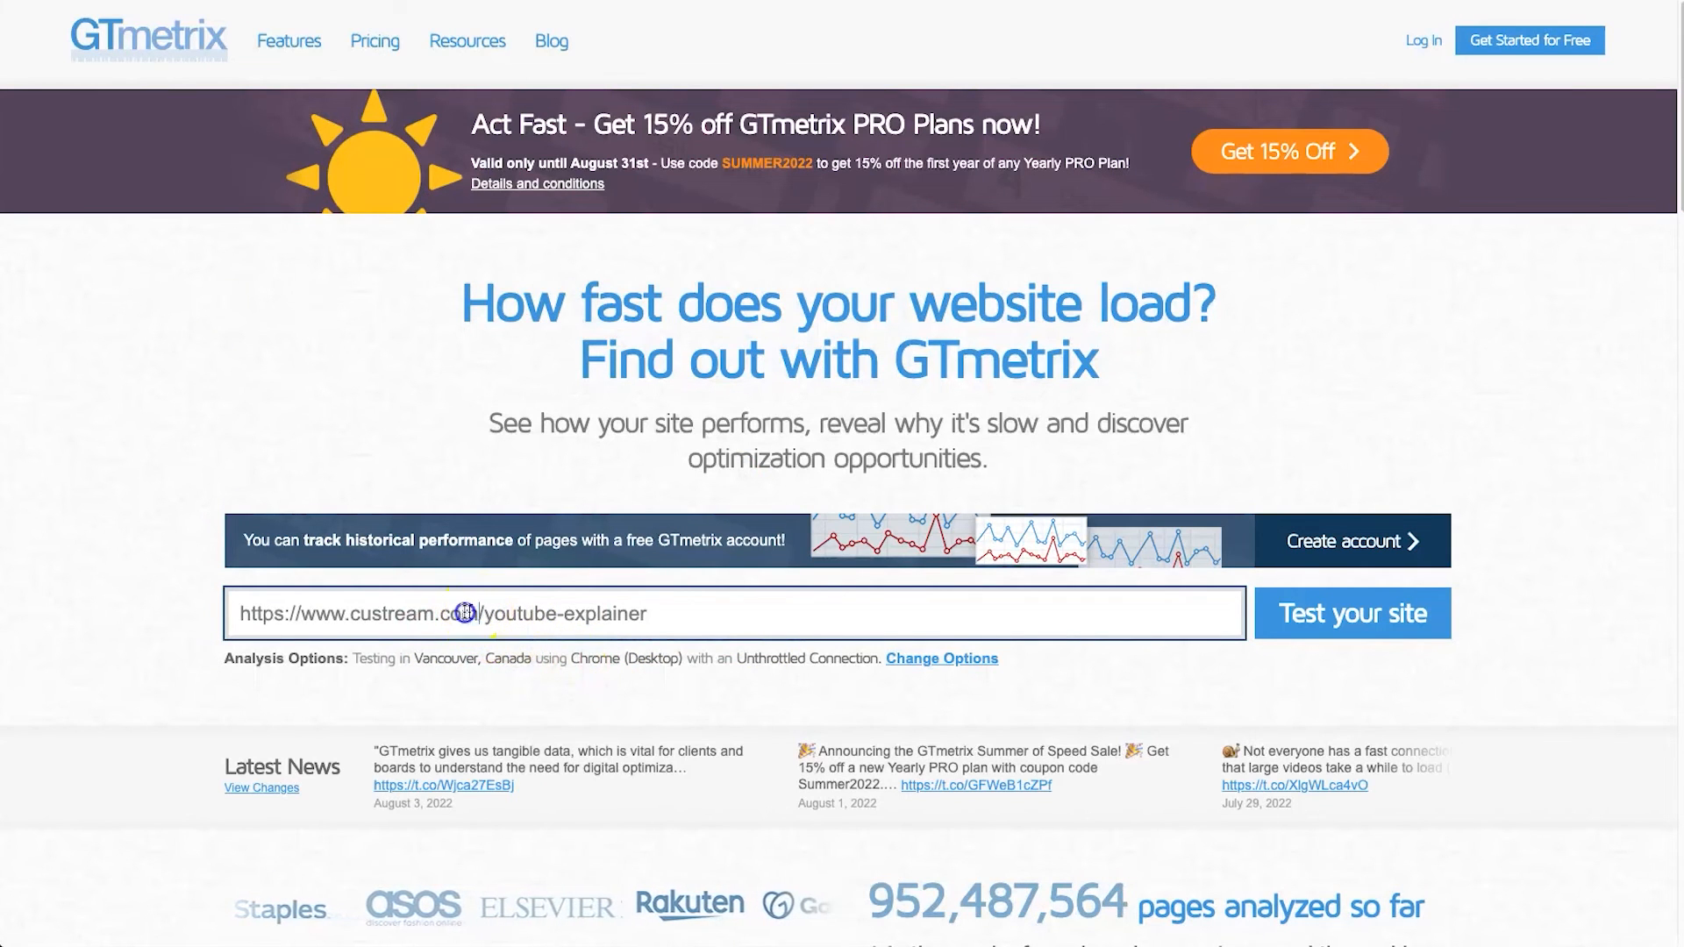
pyautogui.moveTo(482, 614); pyautogui.dragTo(234, 613)
pyautogui.click(714, 605)
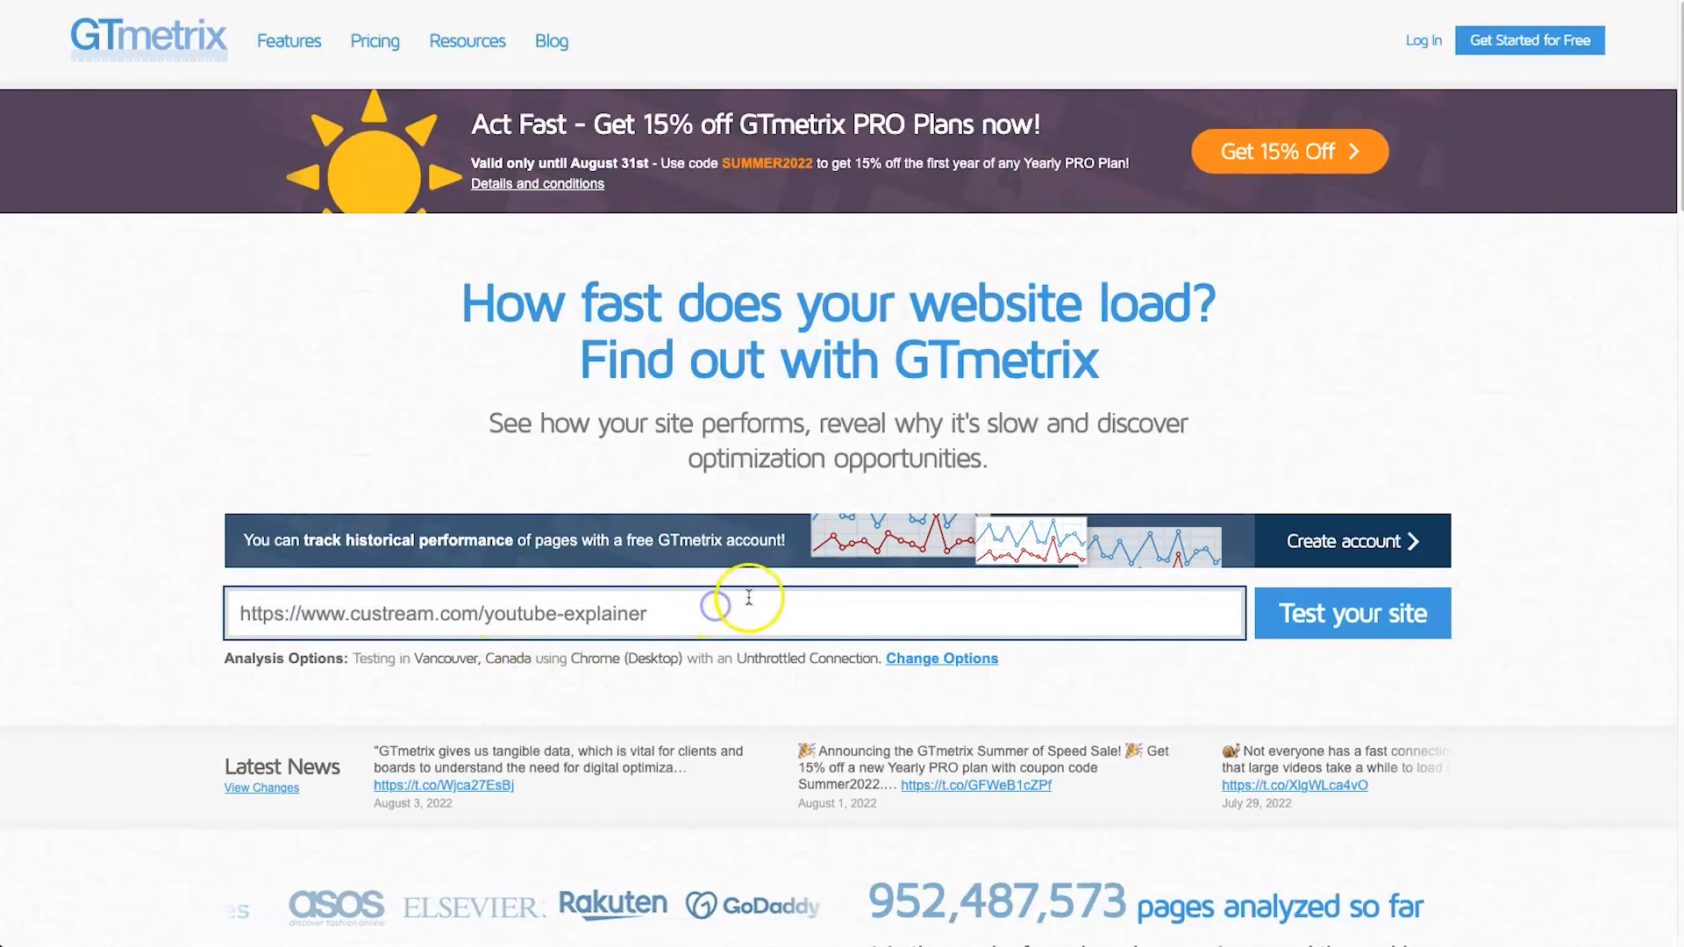
pyautogui.click(1338, 616)
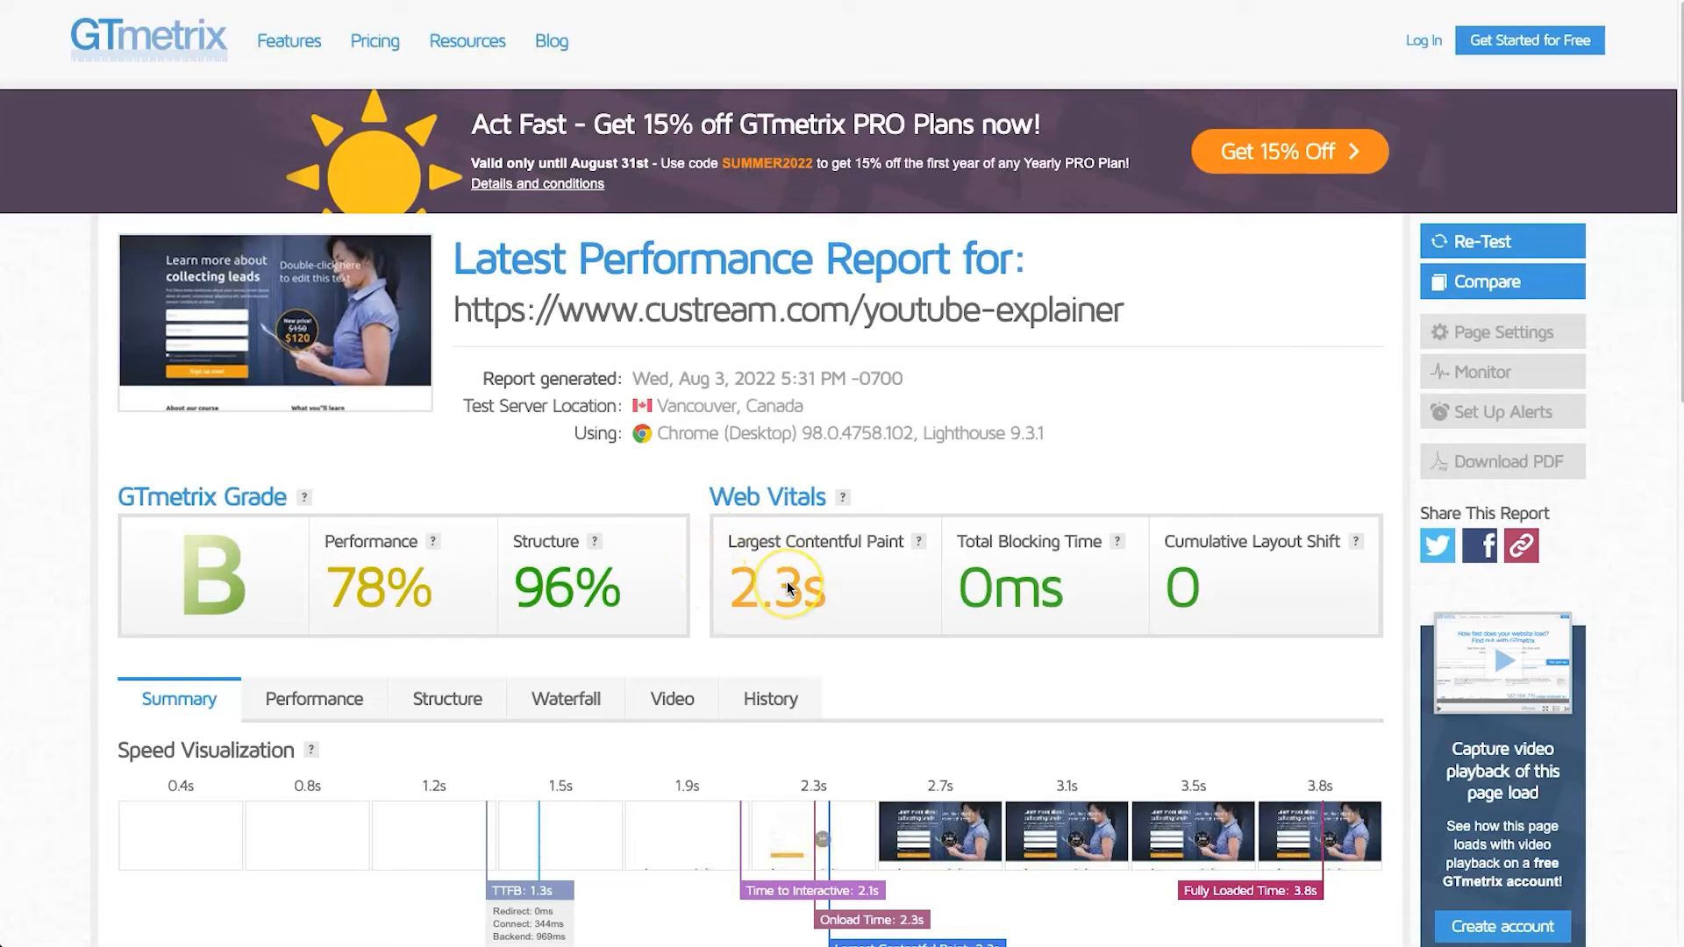
# Review the report's speed visualization and expand the top issue about reducing initial server response time
pyautogui.scroll(-1, 1365, 725)
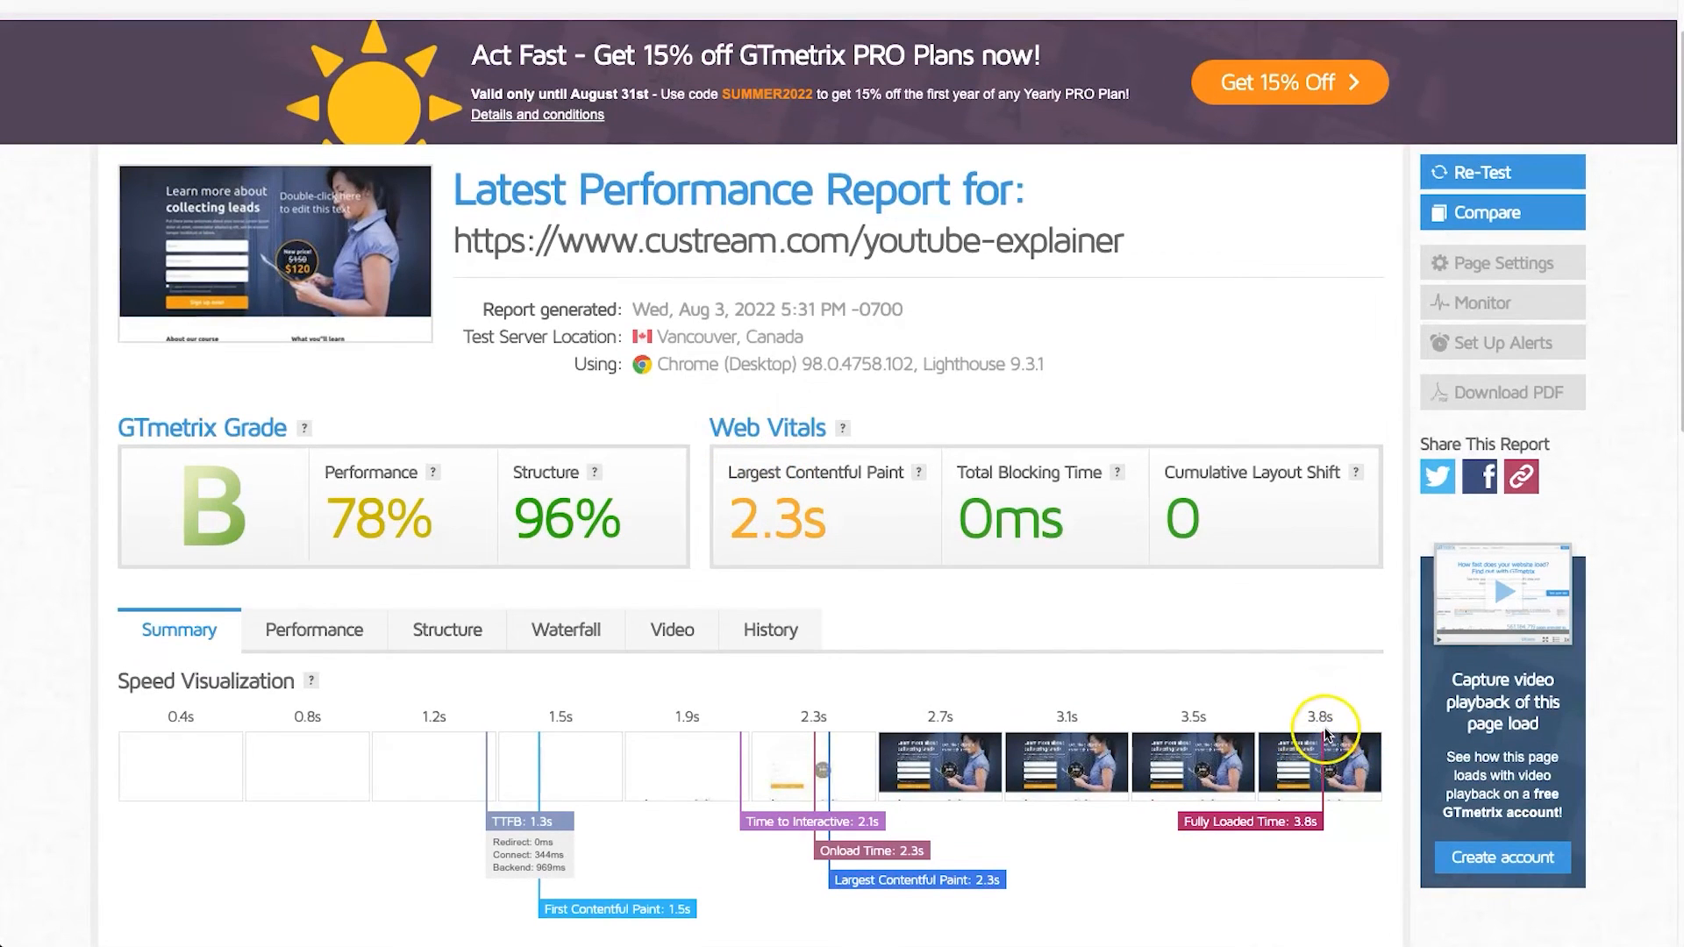
pyautogui.scroll(-8, 1323, 709)
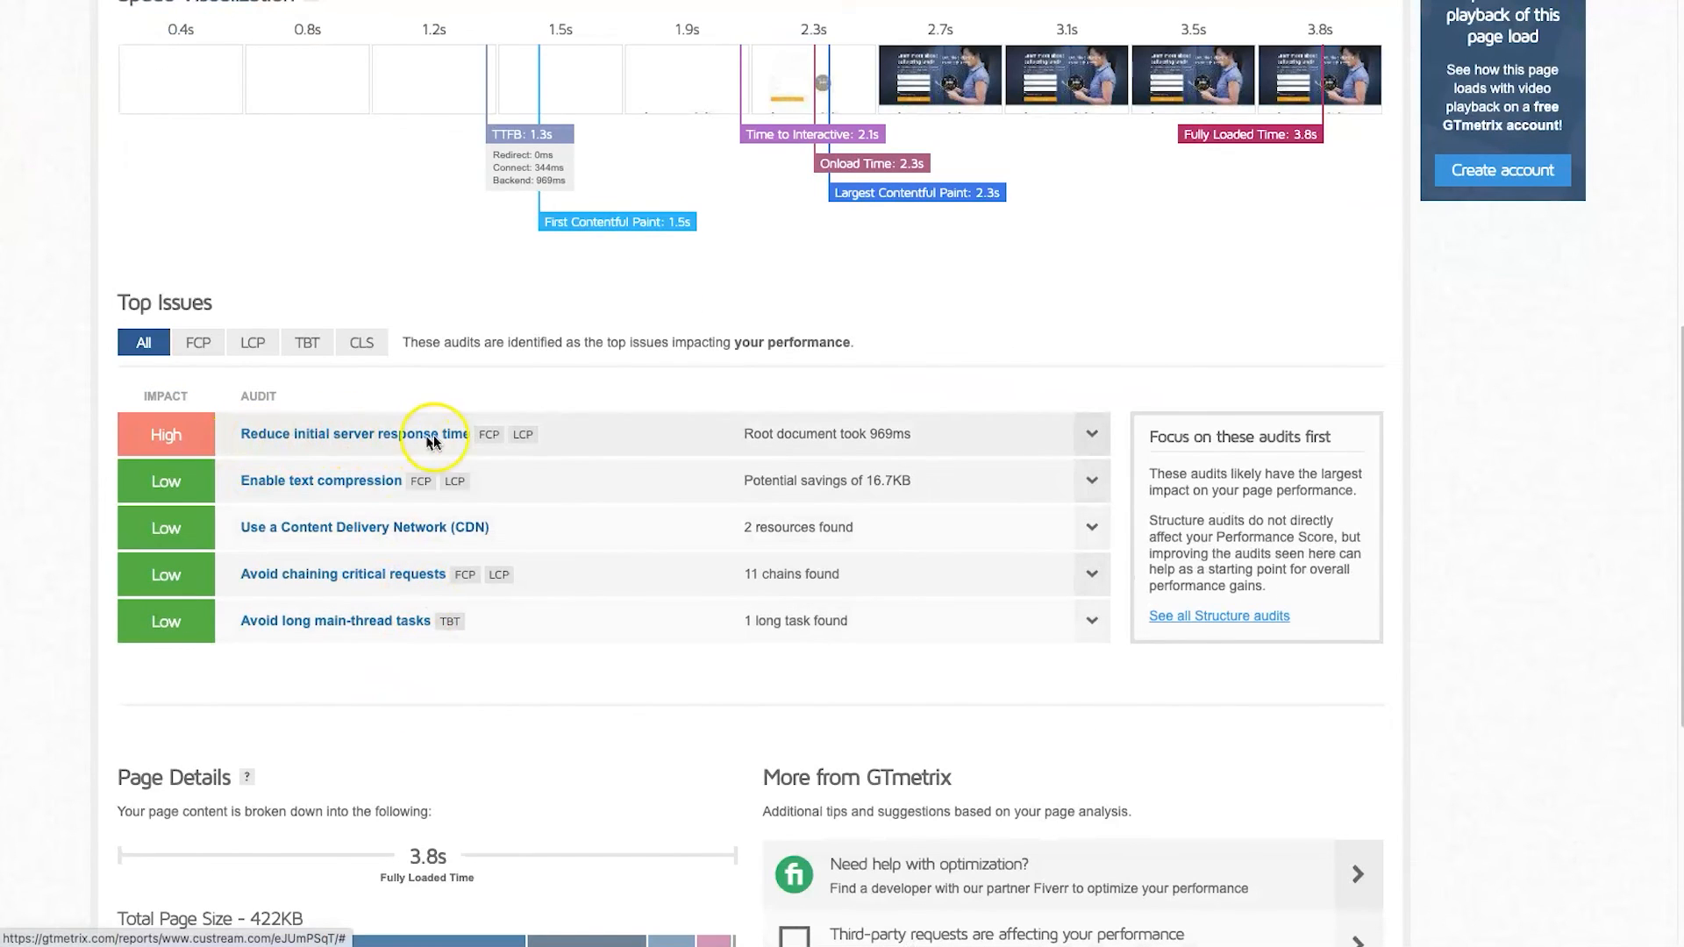
pyautogui.click(675, 433)
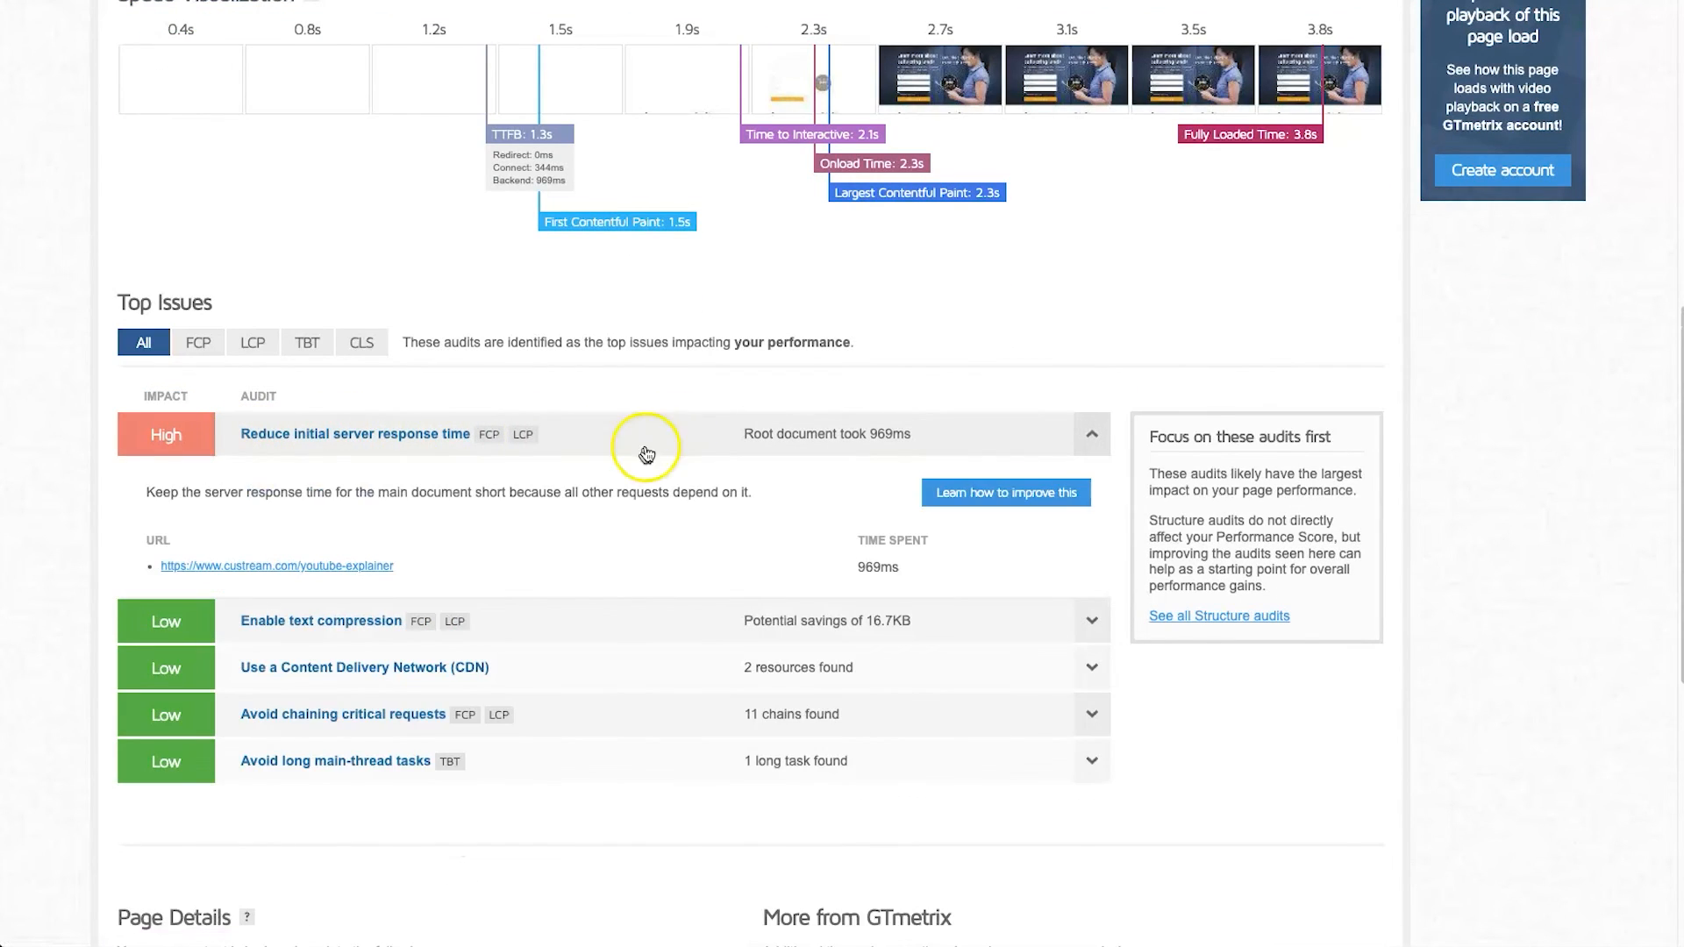
# Examine the report's waterfall chart, including the request details of the youtube-explainer document
pyautogui.scroll(7, 661, 449)
pyautogui.click(566, 551)
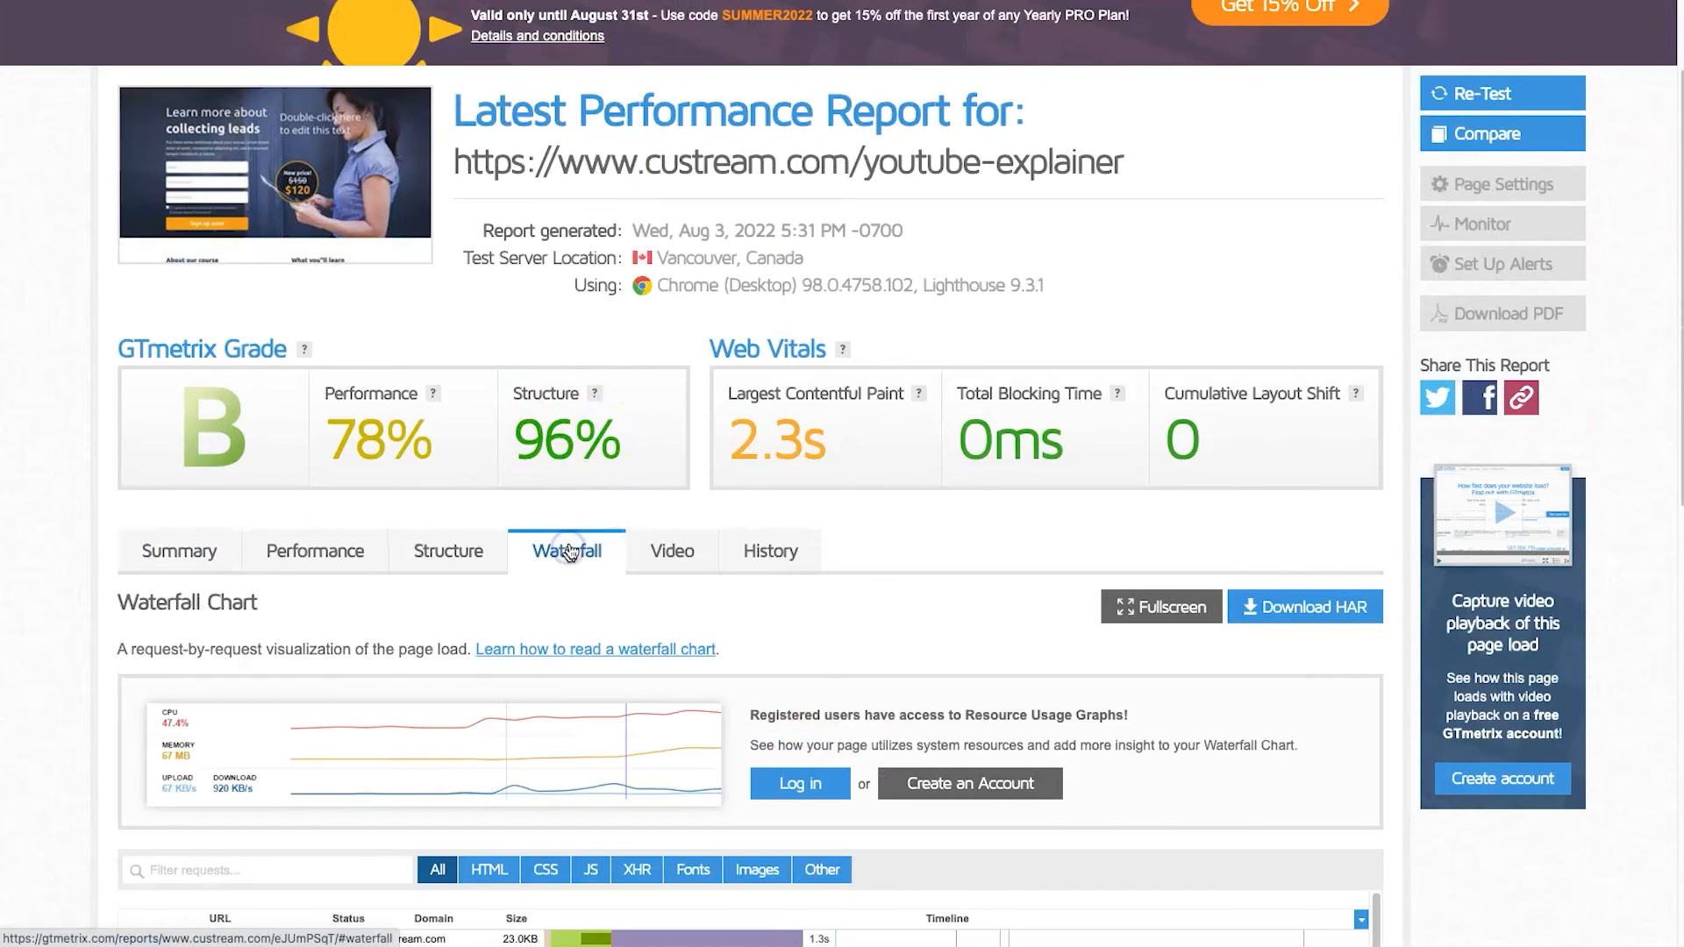
pyautogui.scroll(-6, 602, 575)
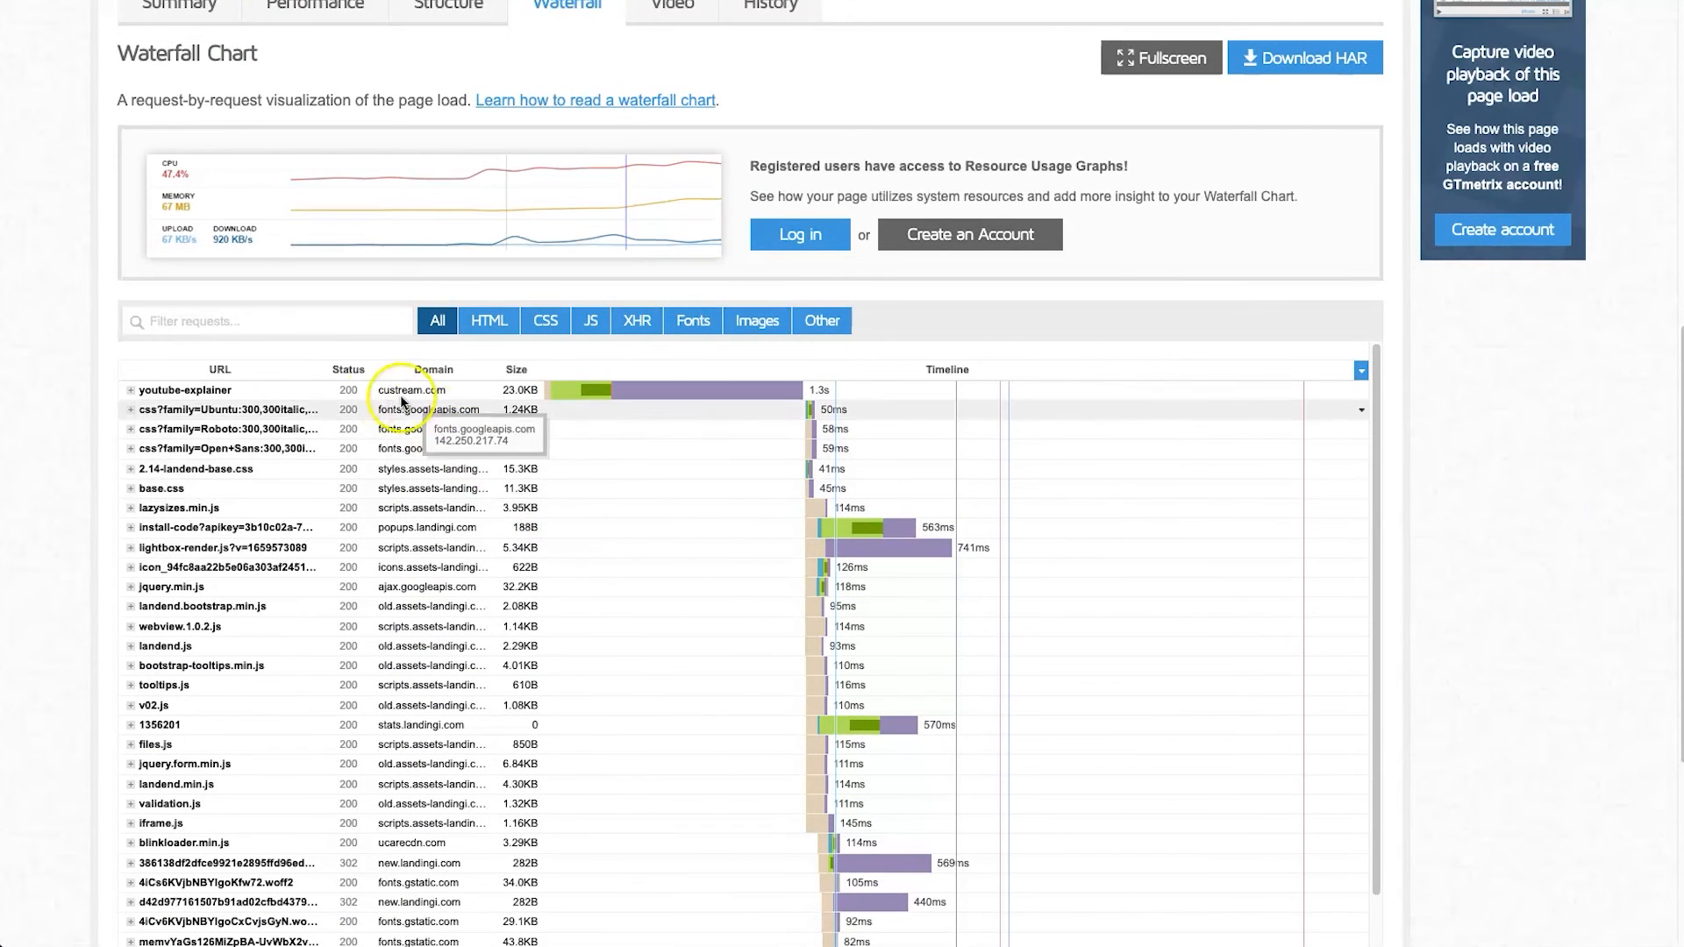
pyautogui.click(367, 392)
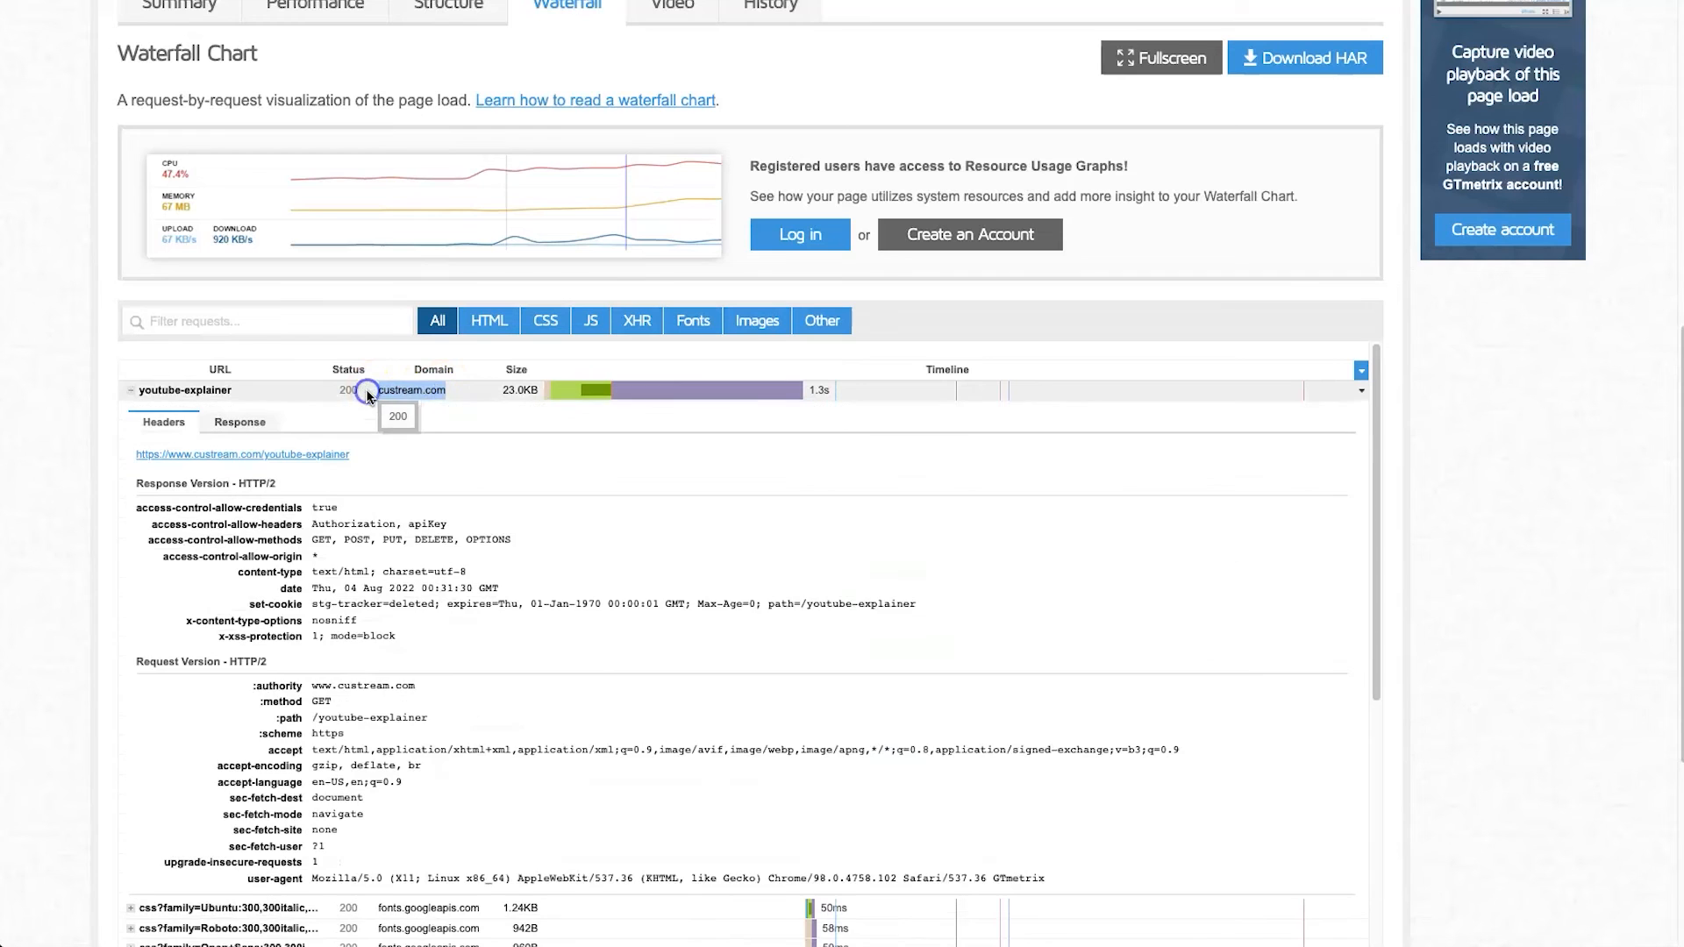
pyautogui.click(1244, 396)
pyautogui.scroll(-8, 930, 412)
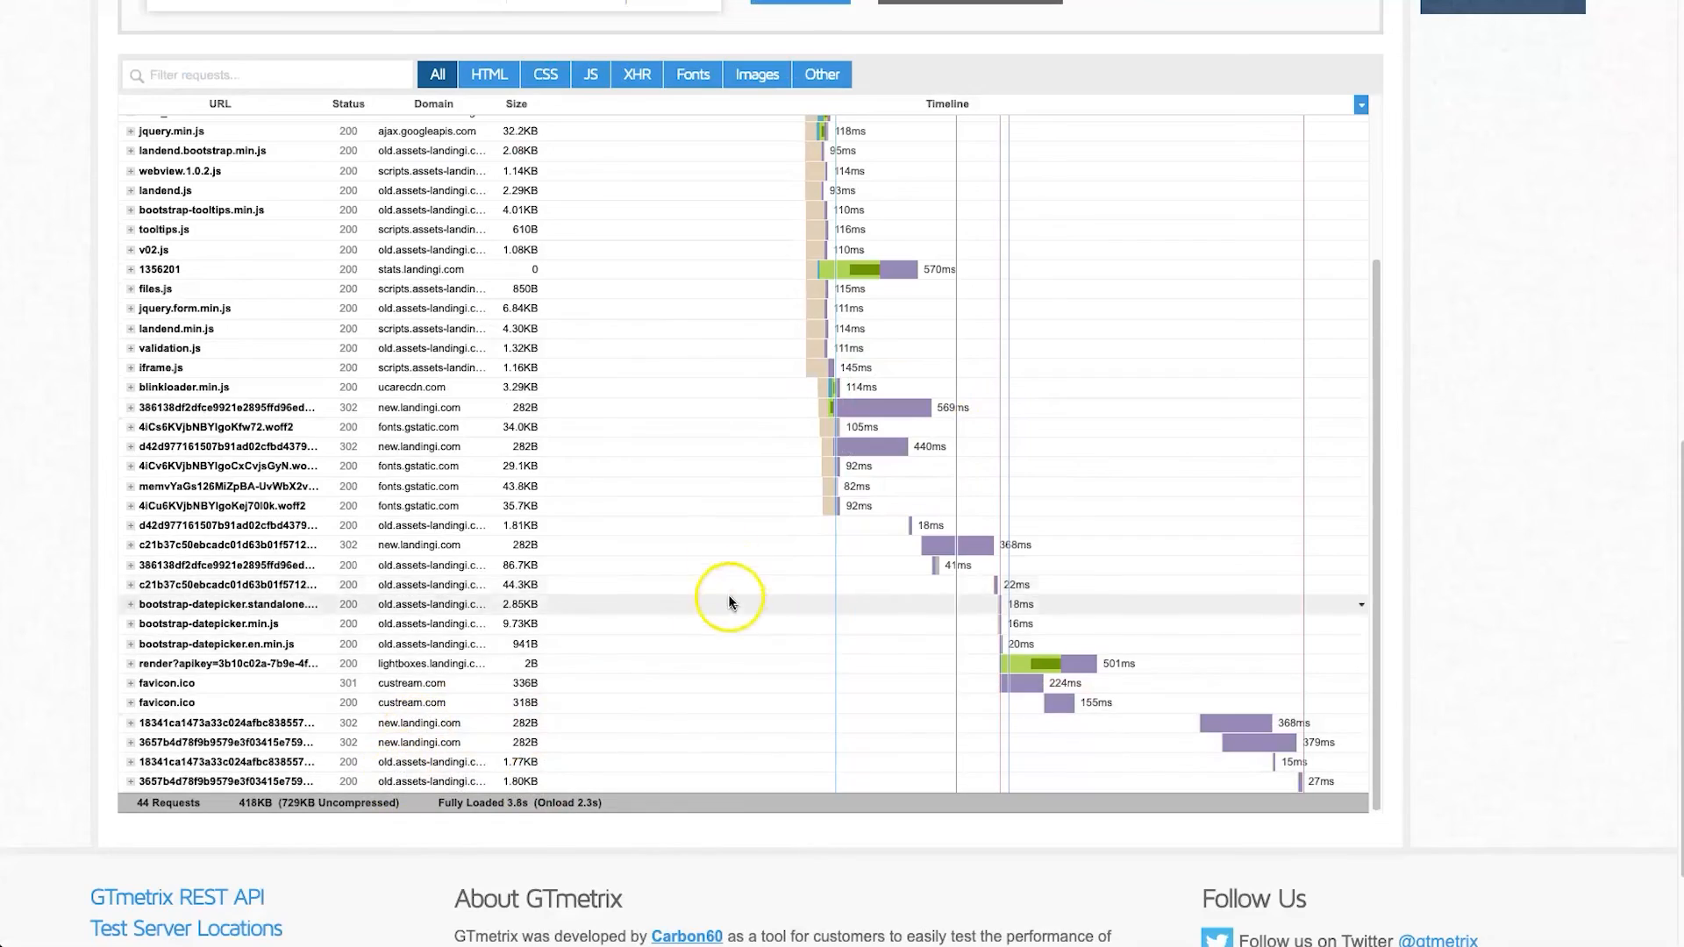
pyautogui.scroll(5, 733, 600)
pyautogui.scroll(10, 691, 372)
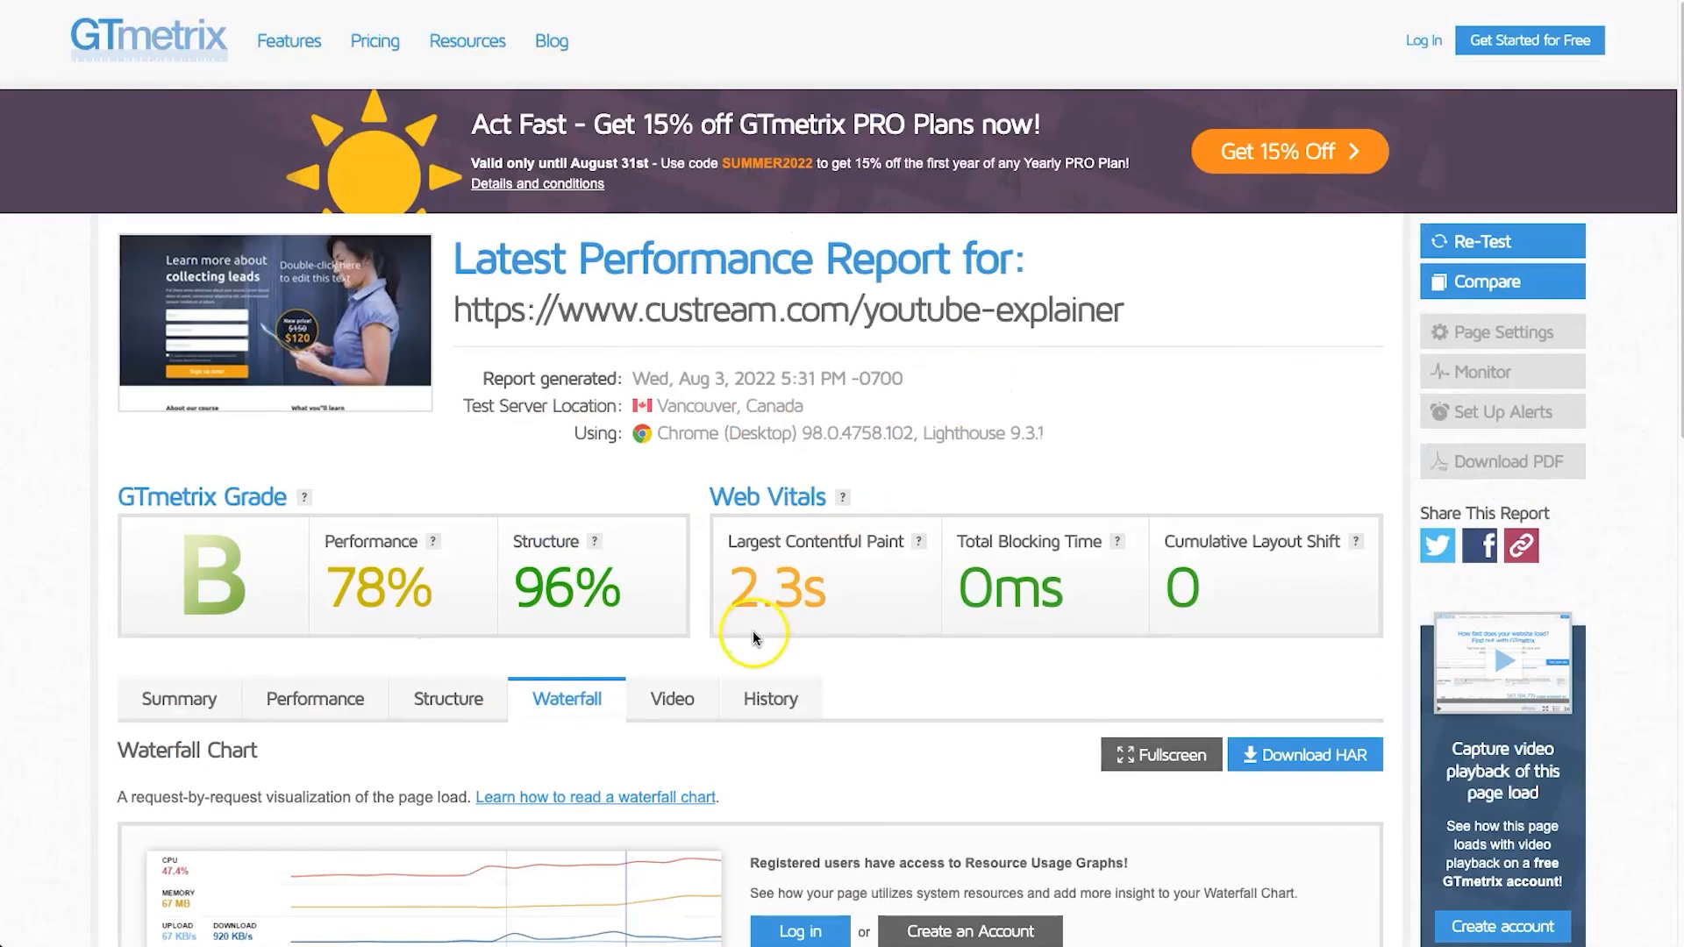
pyautogui.scroll(-5, 875, 684)
pyautogui.scroll(6, 868, 683)
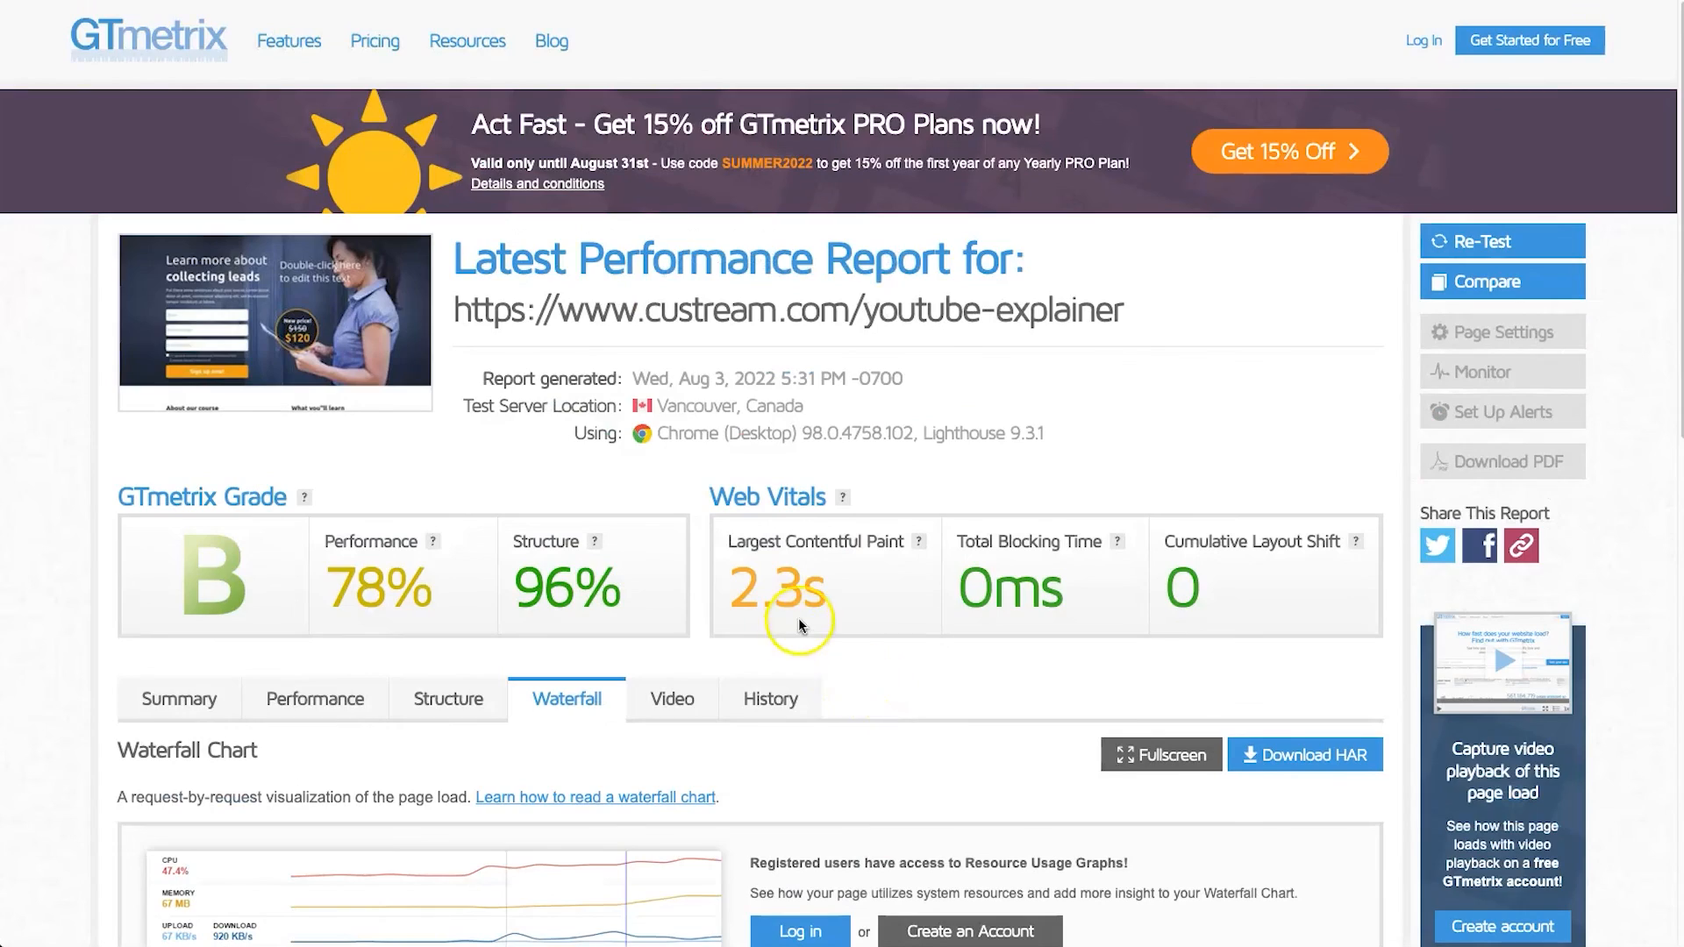
# Return to the report's summary and review the Largest Contentful Paint score and the loading timeline
pyautogui.click(175, 699)
pyautogui.scroll(-2, 997, 640)
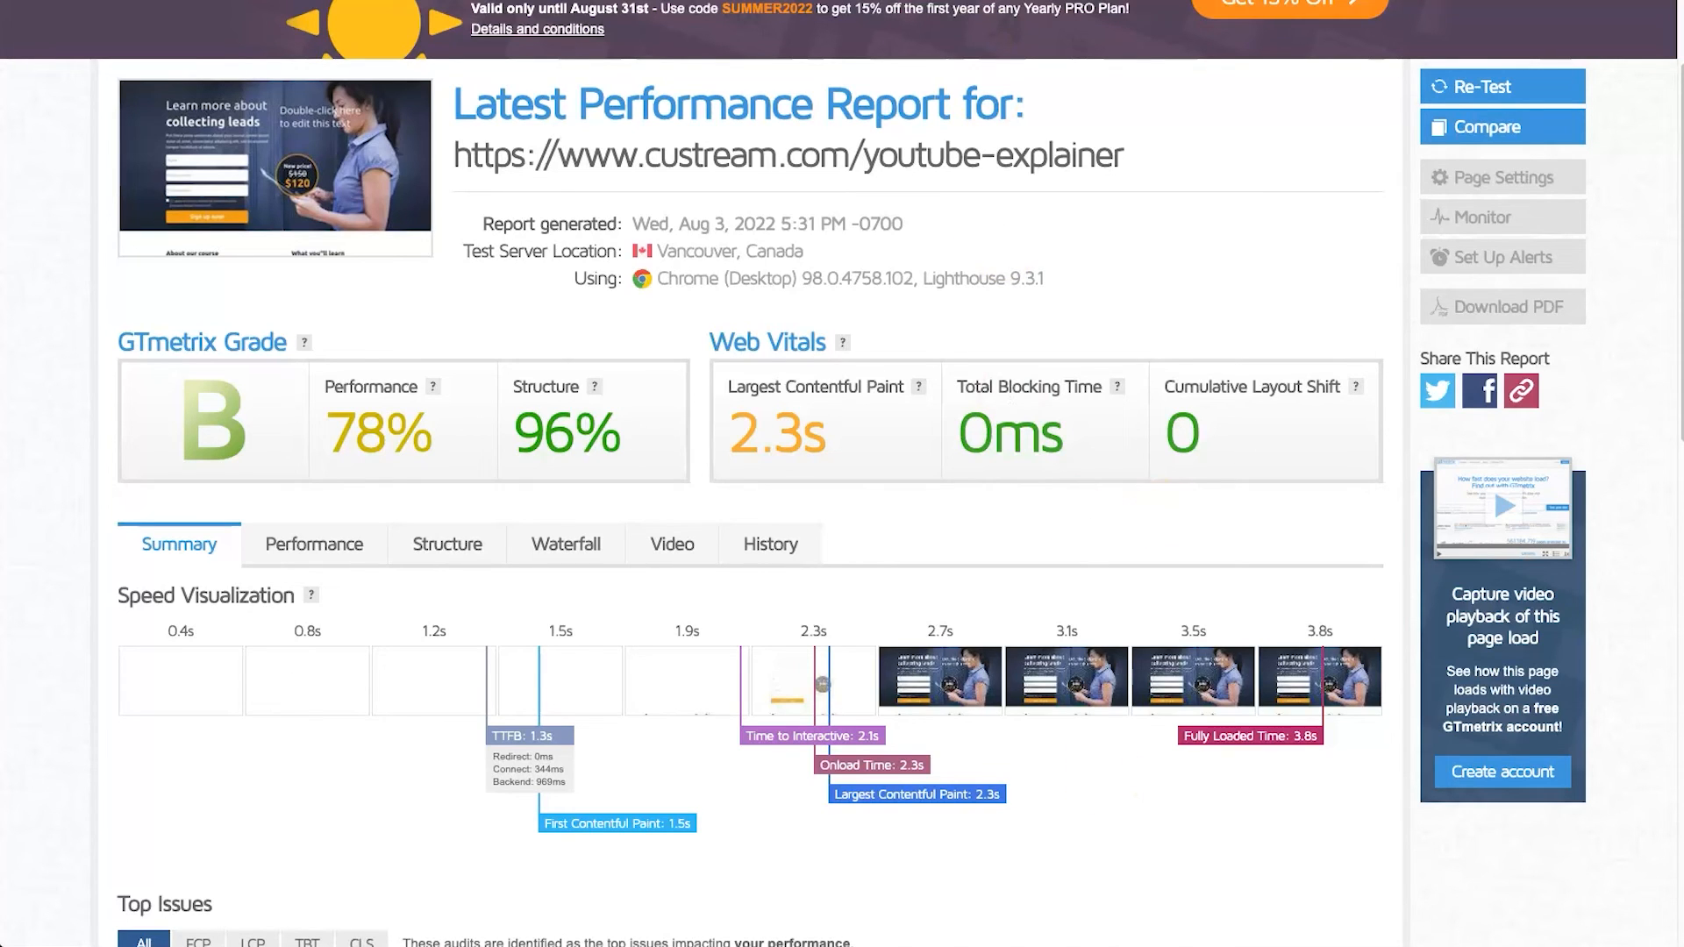
pyautogui.moveTo(824, 445); pyautogui.dragTo(747, 436)
pyautogui.click(748, 434)
pyautogui.scroll(2, 1083, 261)
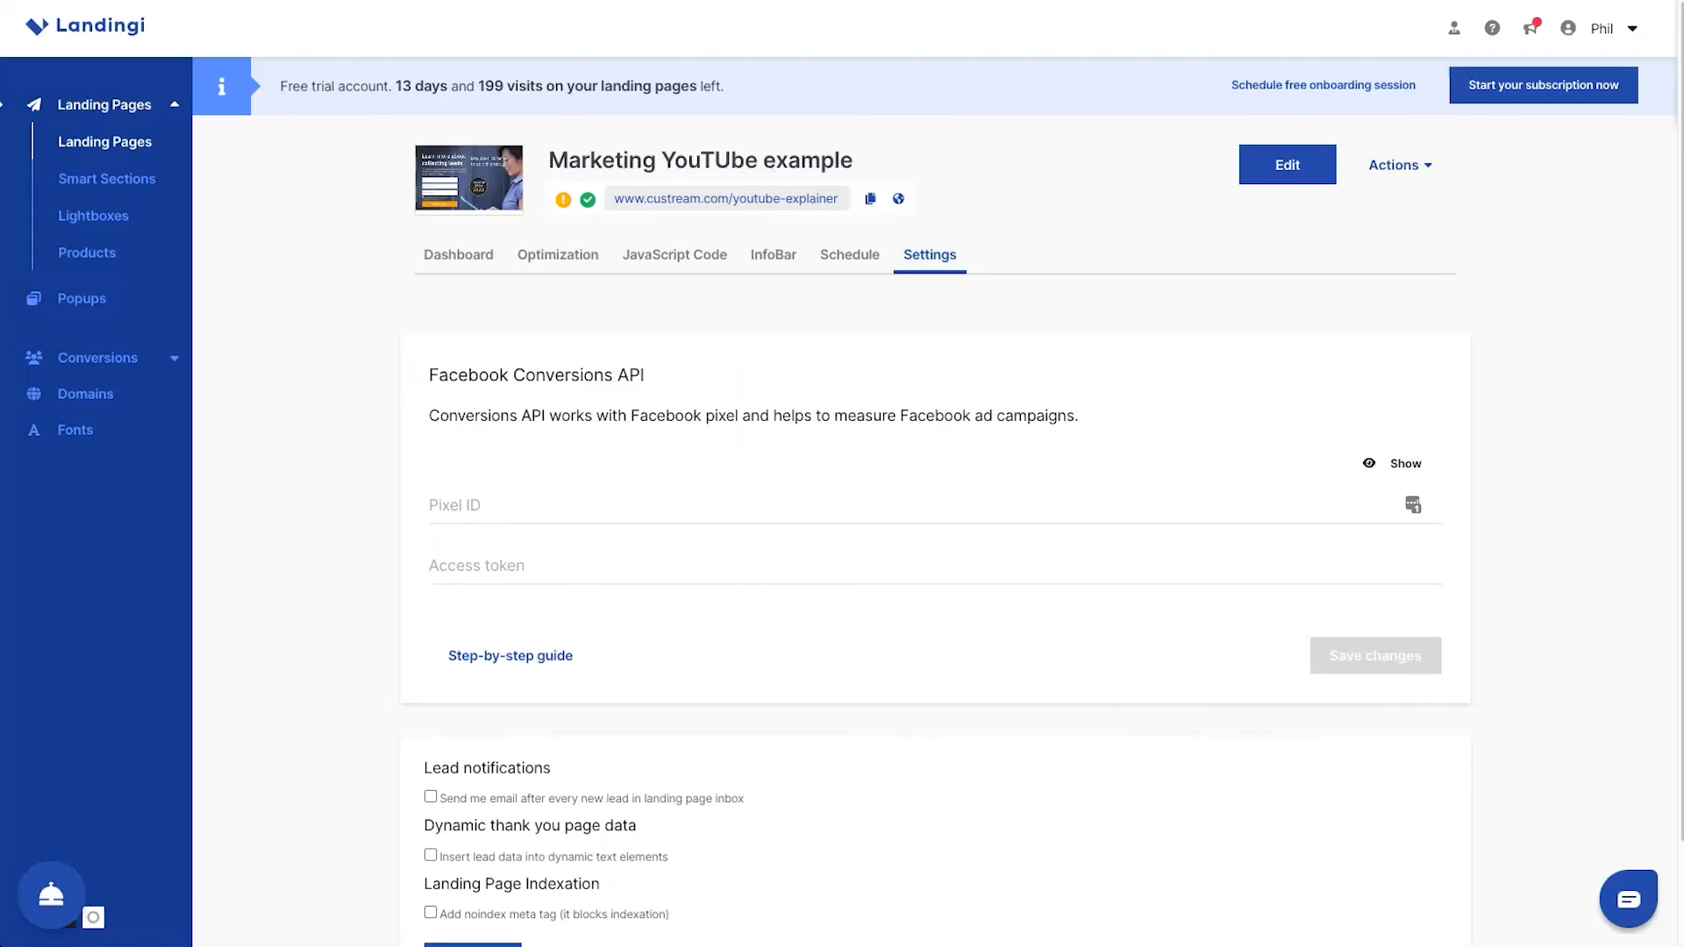
# Switch back to Landingi, open the published landing page and look through it from the sign-up form to the course reviews
pyautogui.click(648, 196)
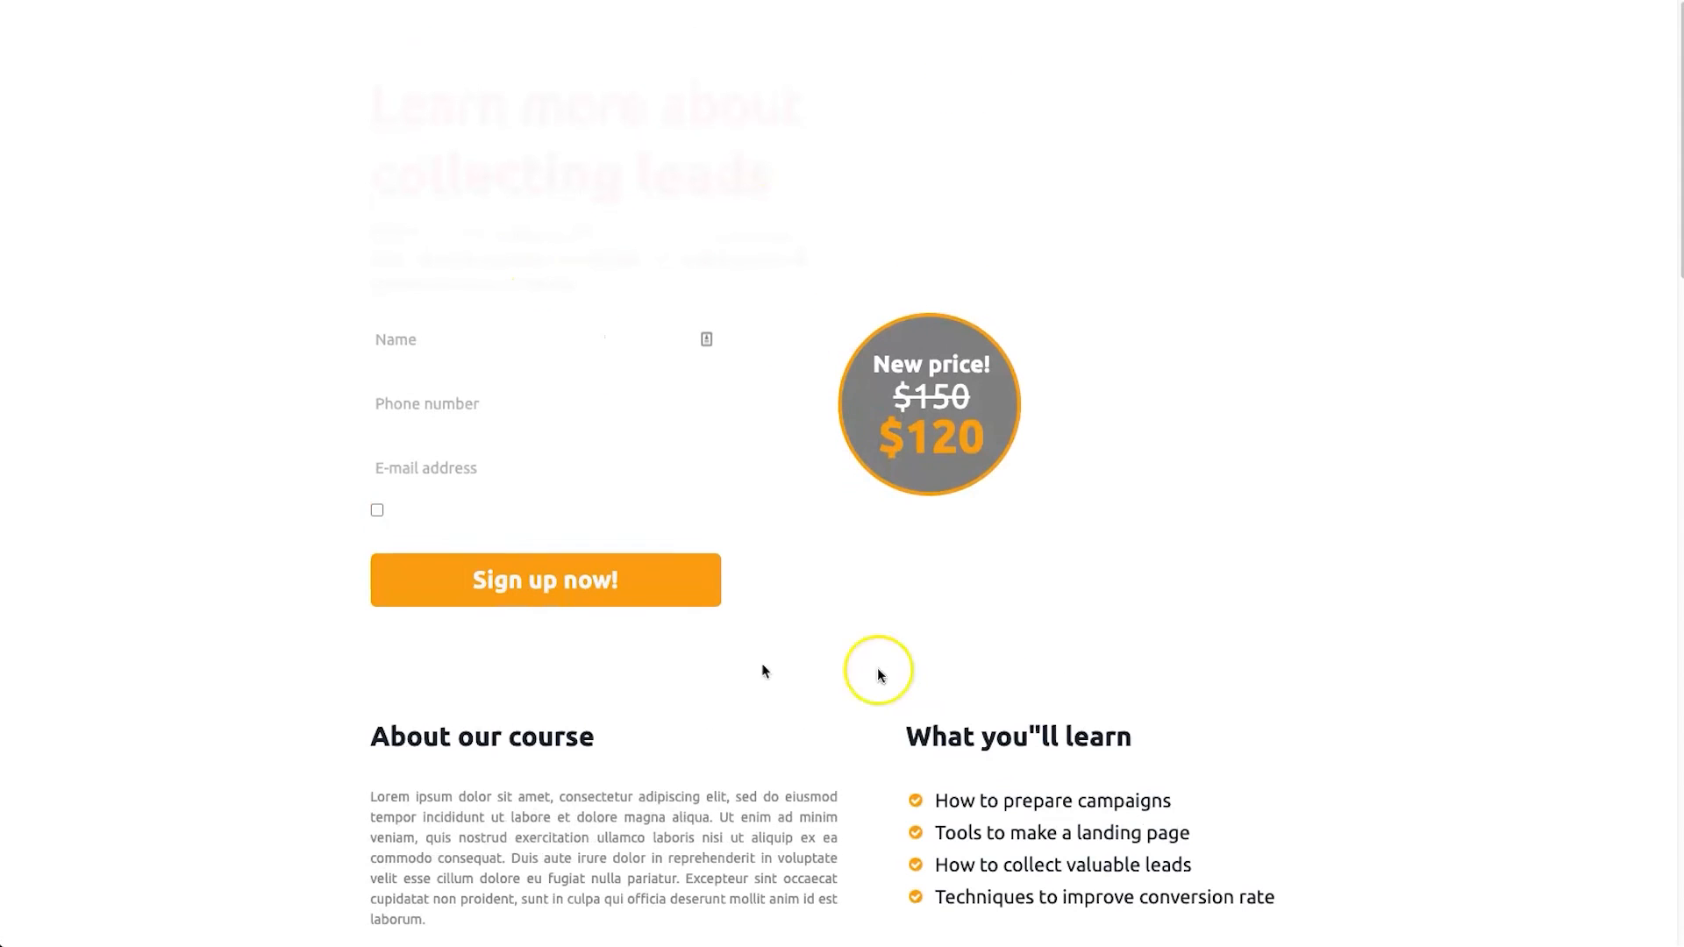
pyautogui.scroll(-20, 825, 360)
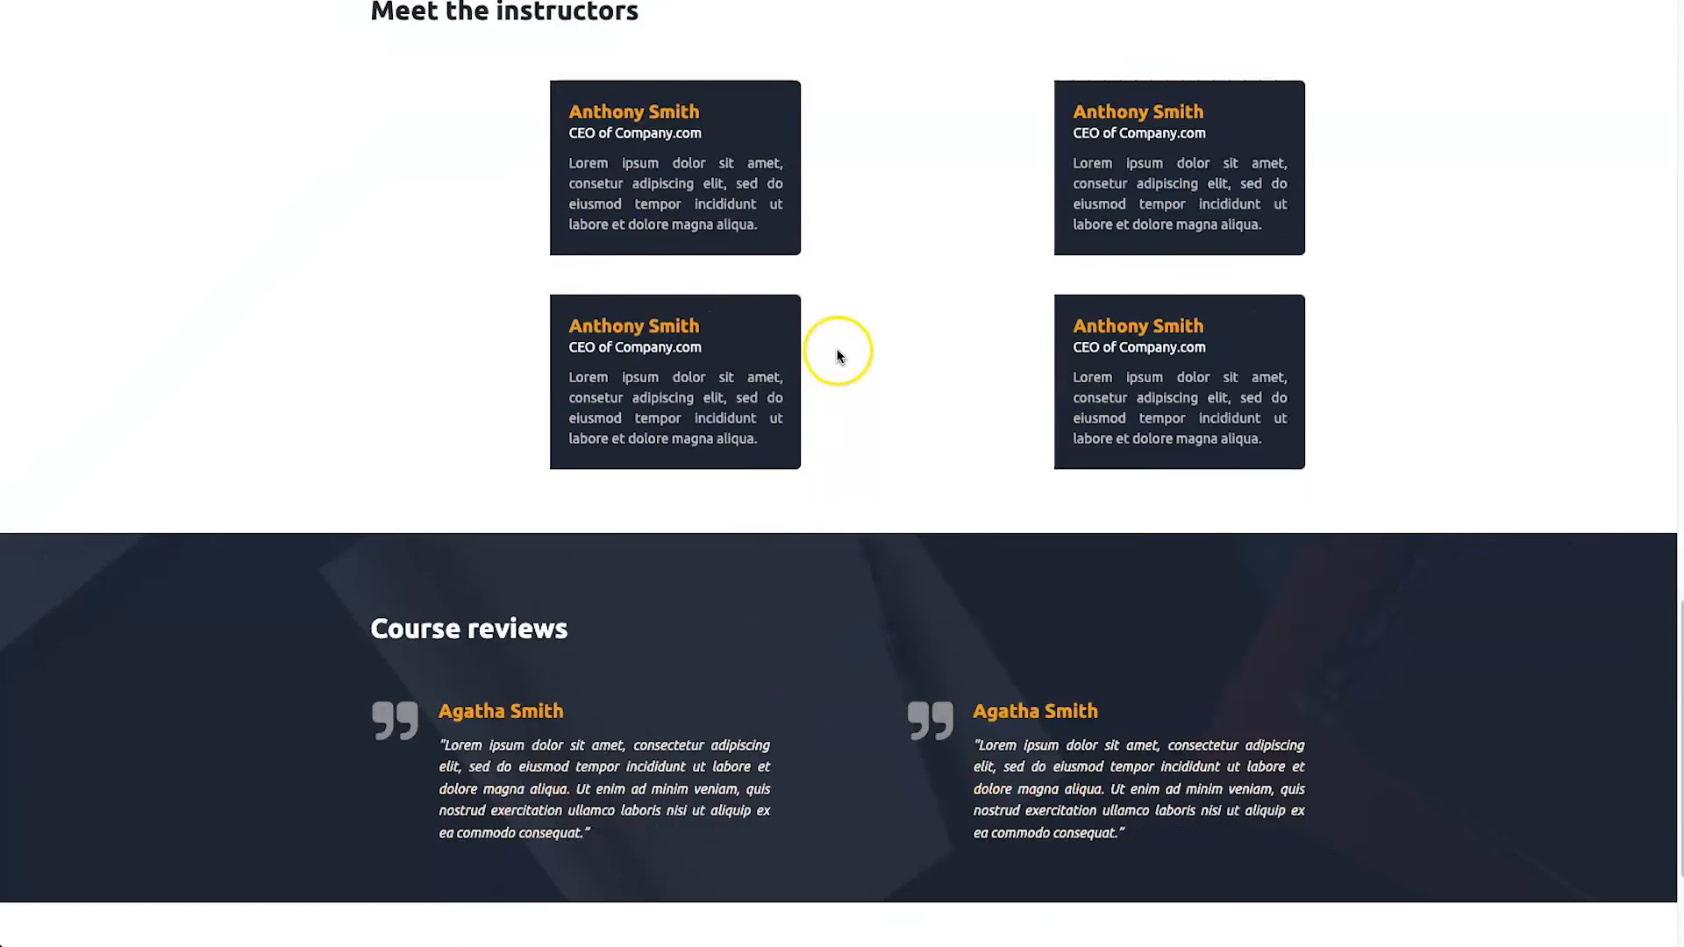
pyautogui.scroll(15, 836, 358)
pyautogui.scroll(-4, 444, 451)
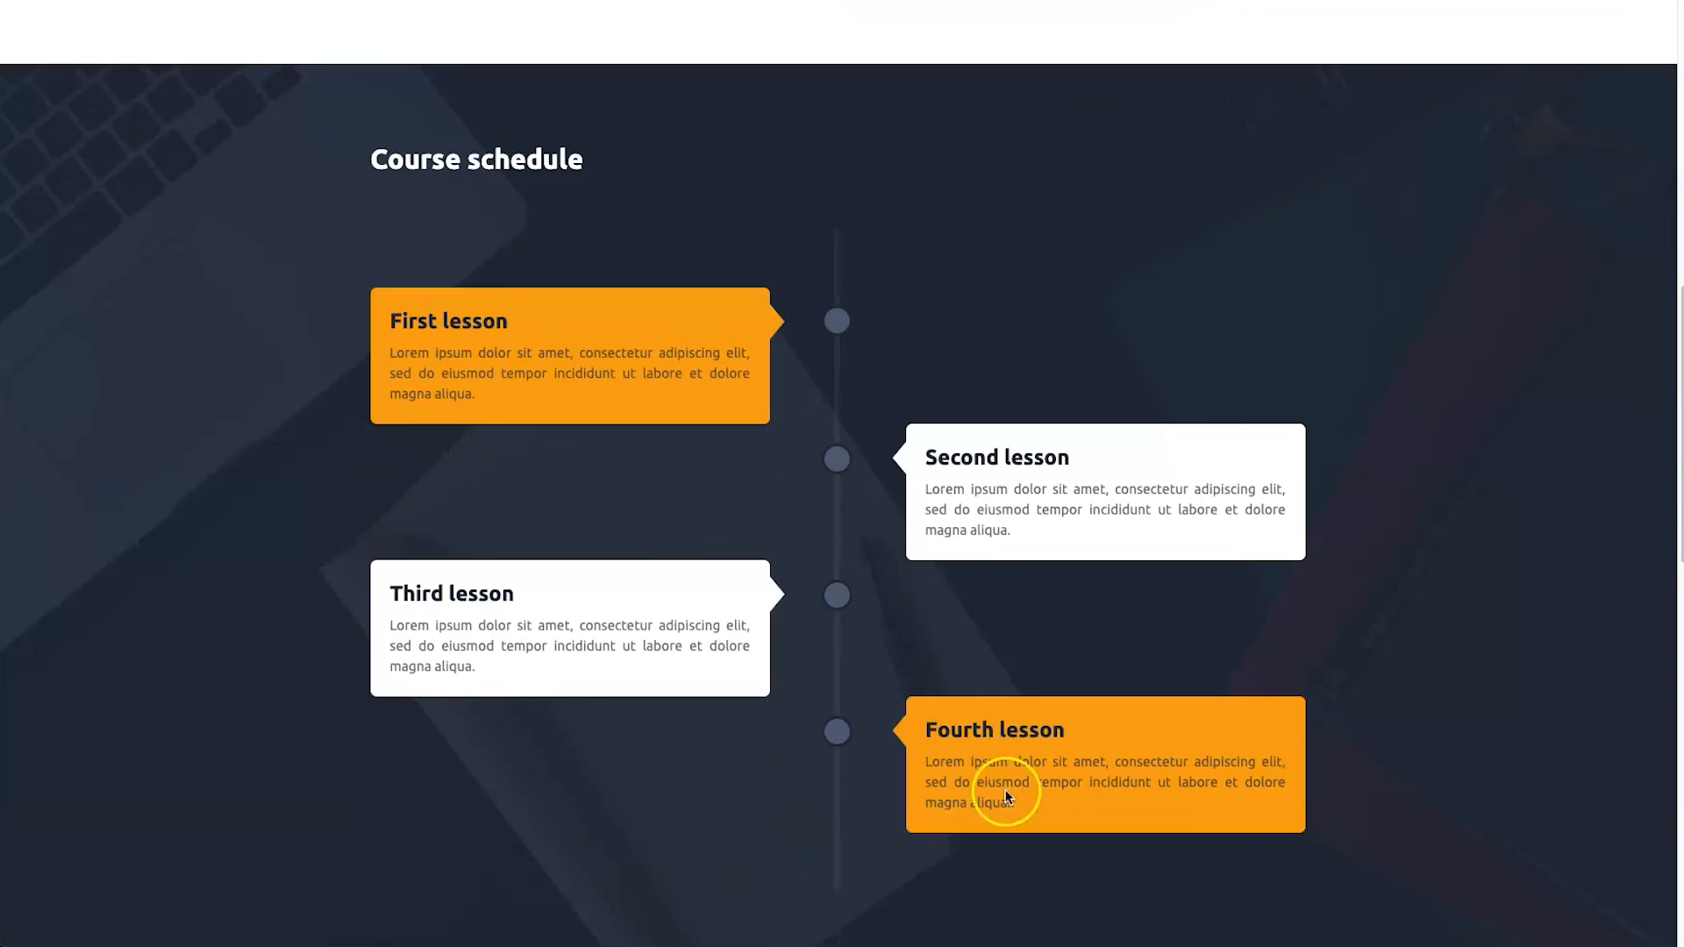
pyautogui.scroll(-10, 887, 537)
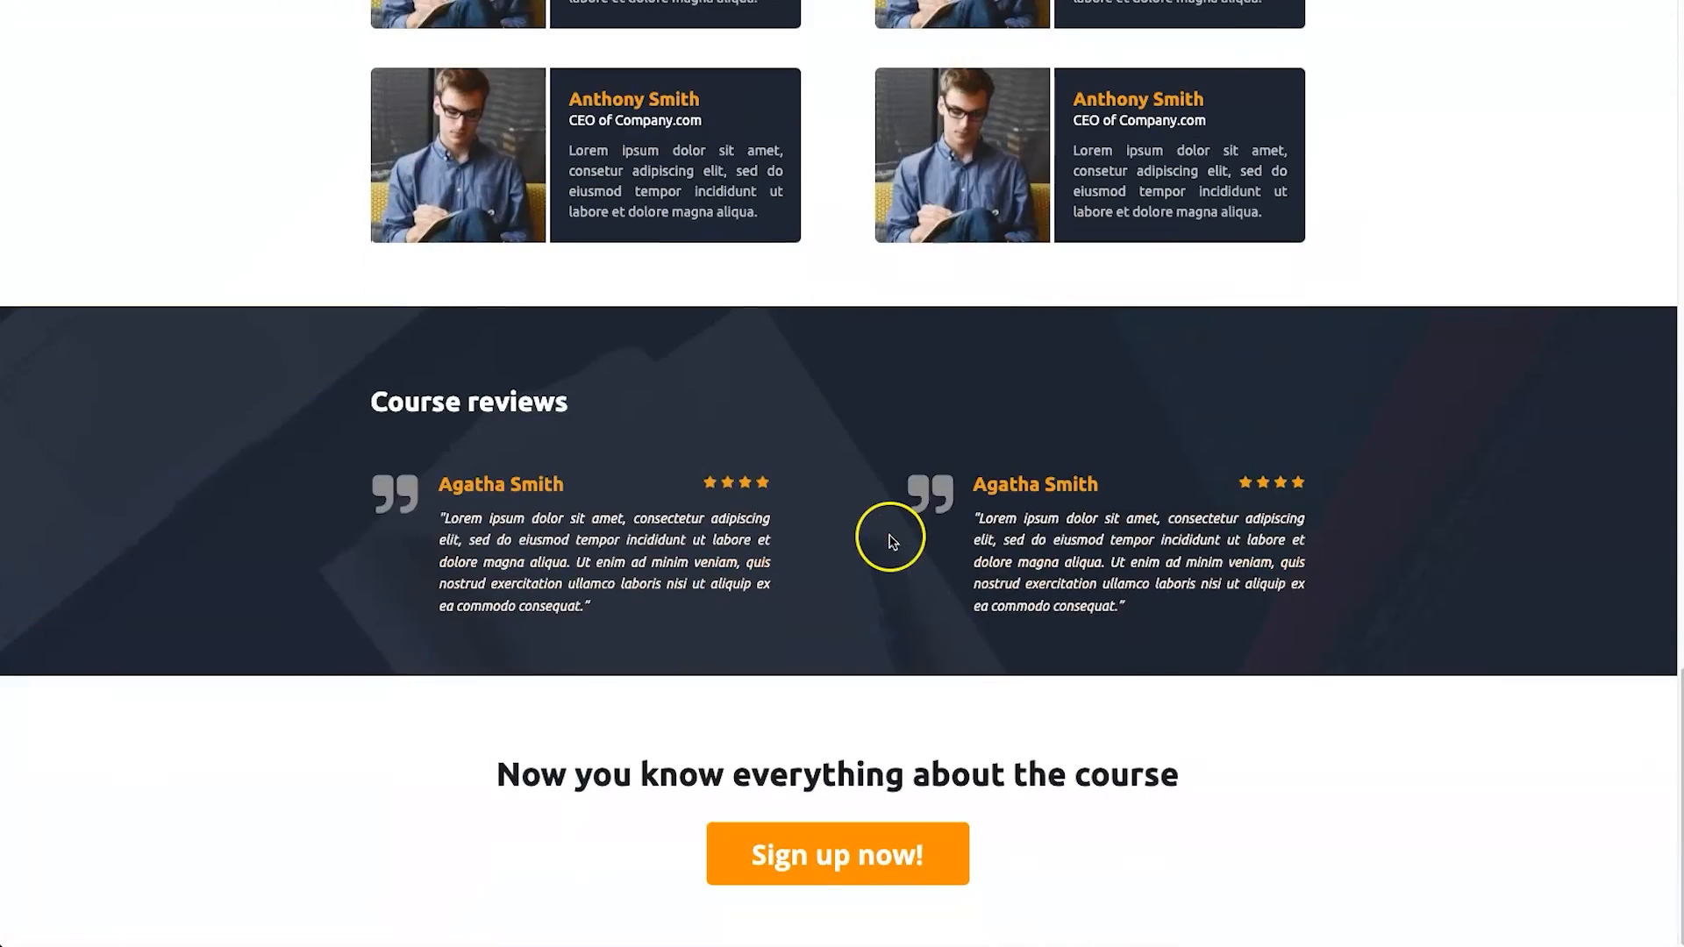
pyautogui.scroll(20, 886, 537)
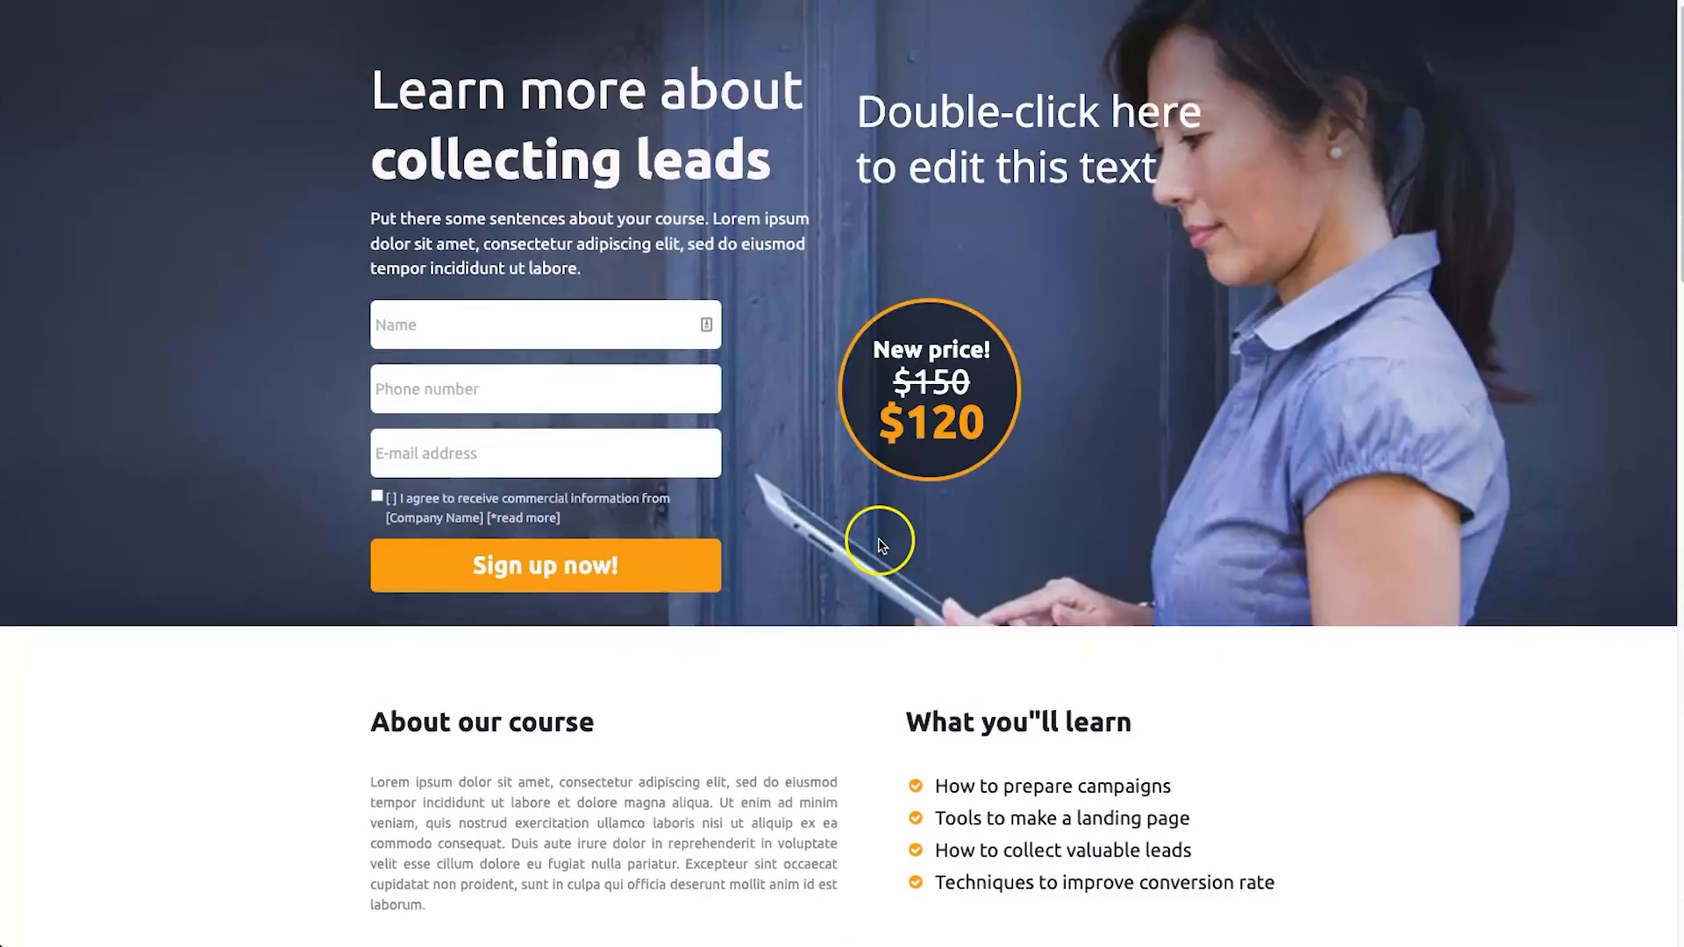
pyautogui.scroll(-8, 877, 538)
pyautogui.scroll(-10, 877, 544)
pyautogui.scroll(15, 793, 865)
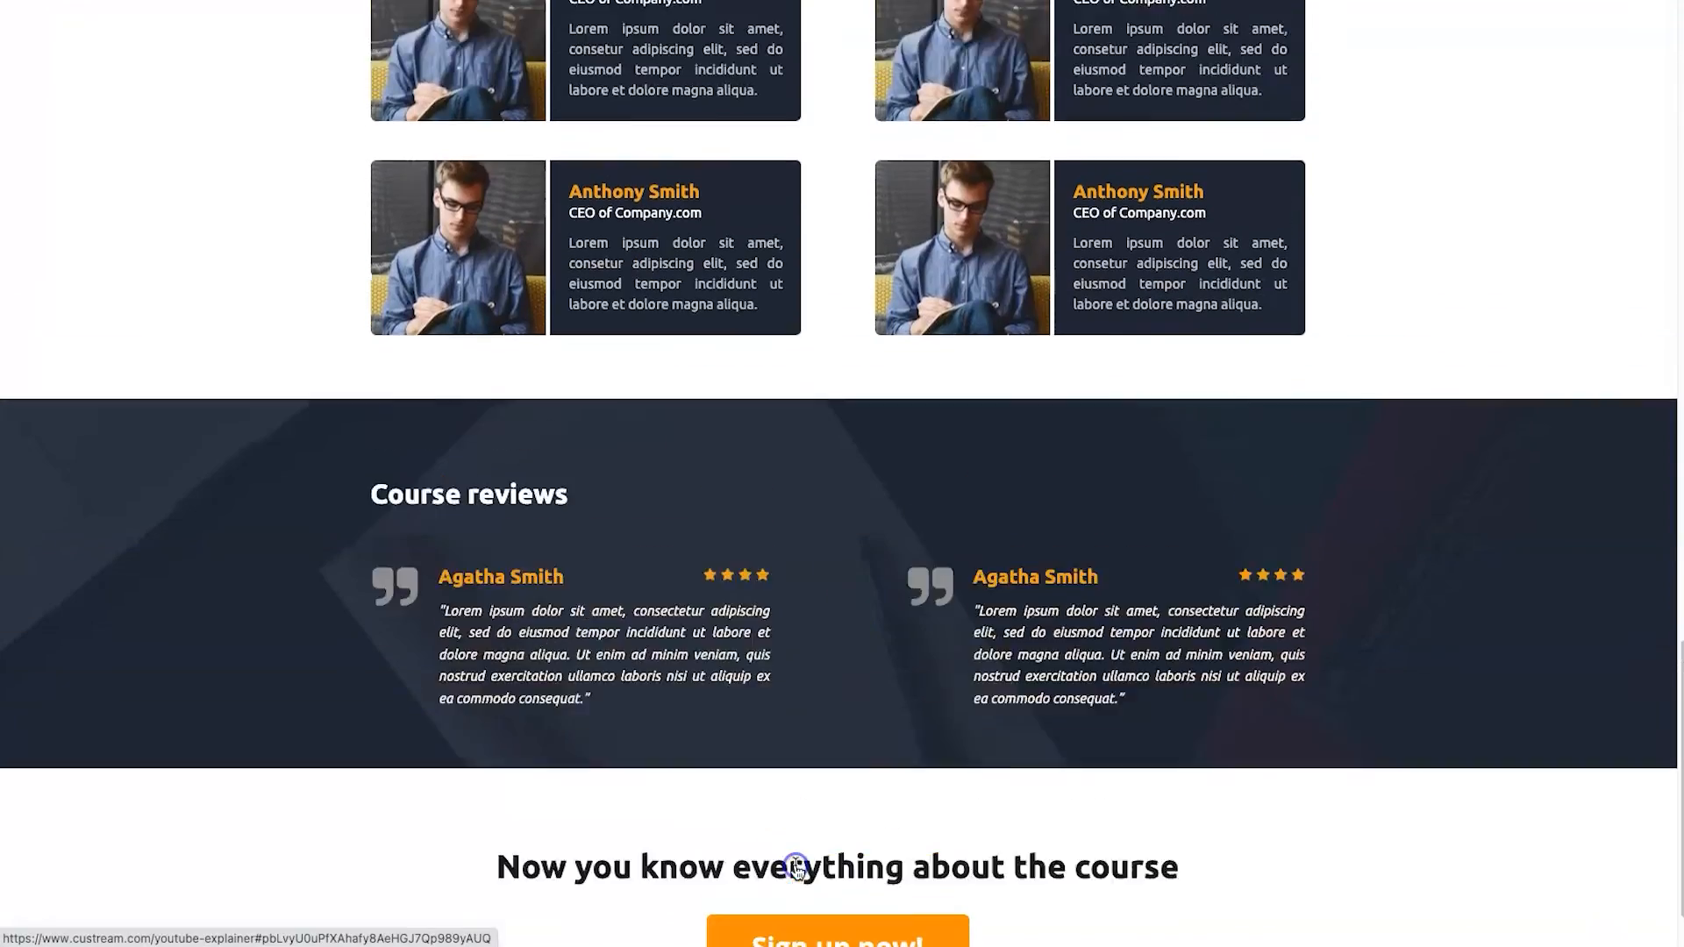
pyautogui.scroll(5, 796, 864)
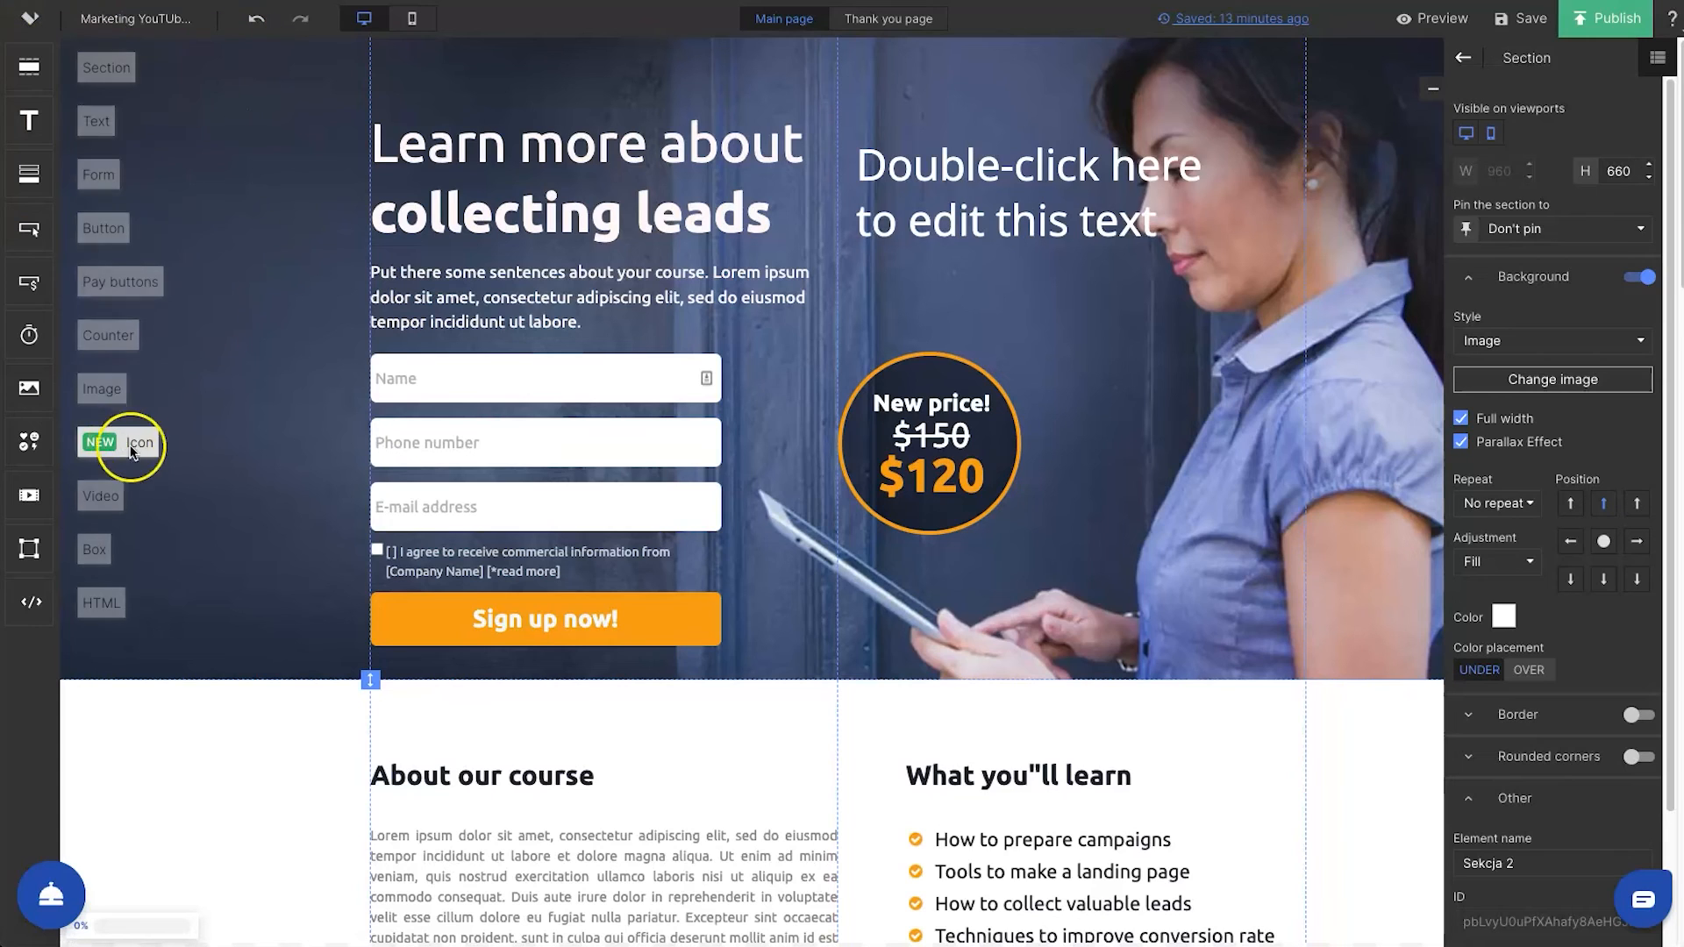
# Select the hero section in the page editor and check the option to save it as a smart section, without saving
pyautogui.click(248, 154)
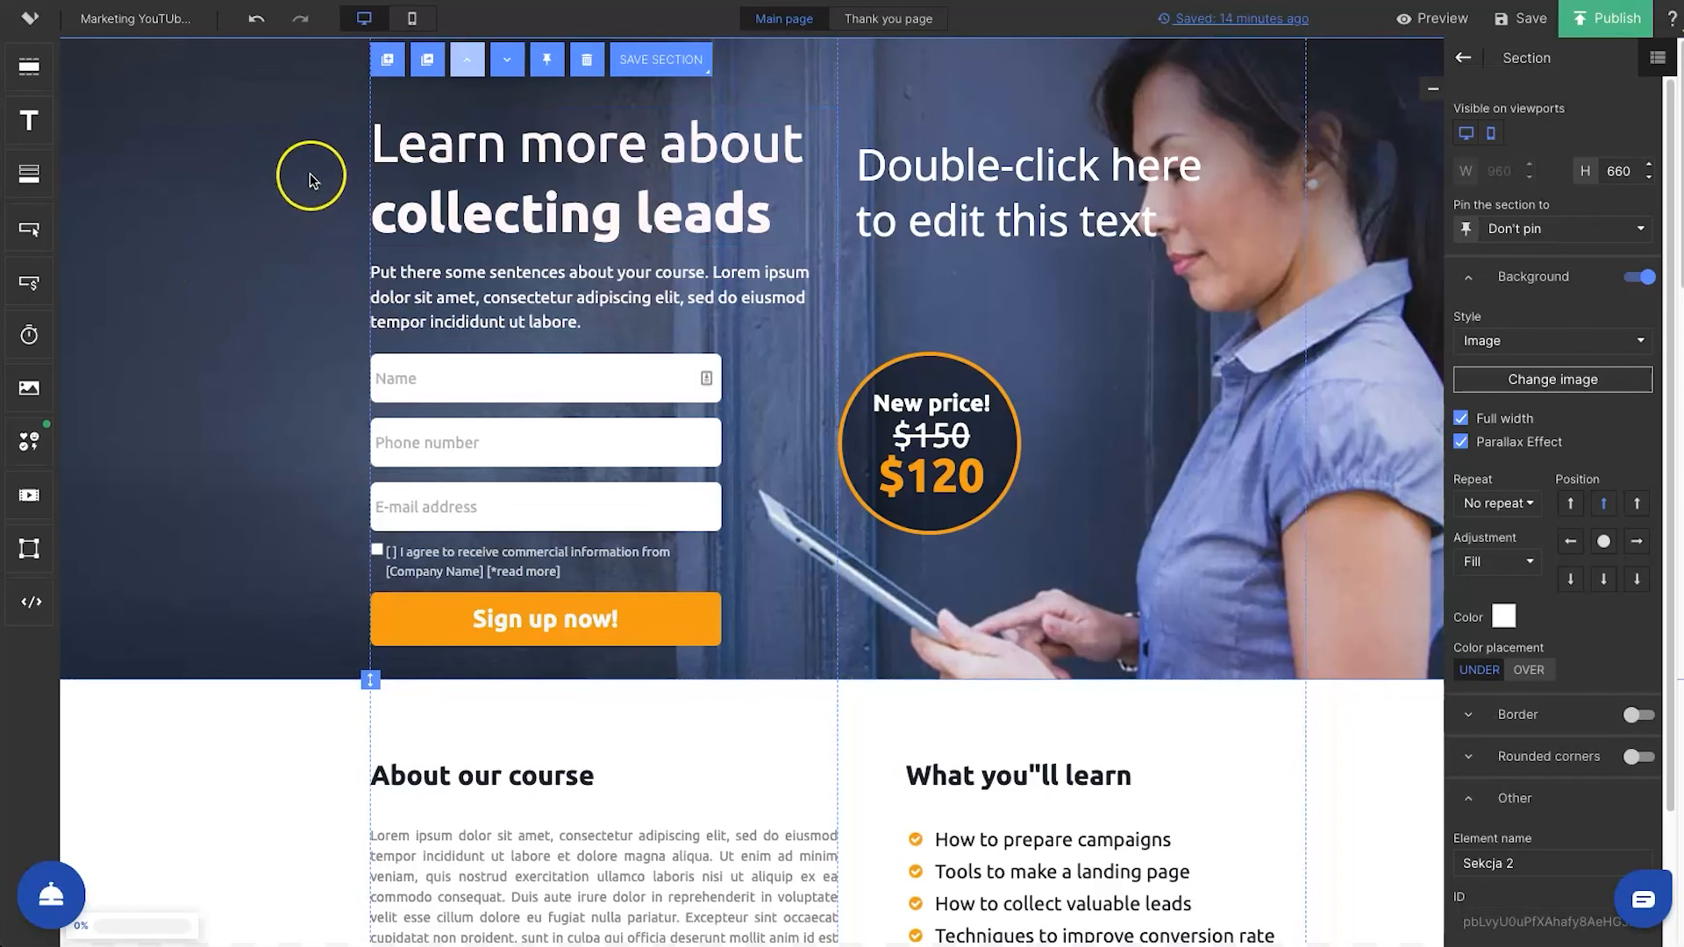
pyautogui.click(653, 59)
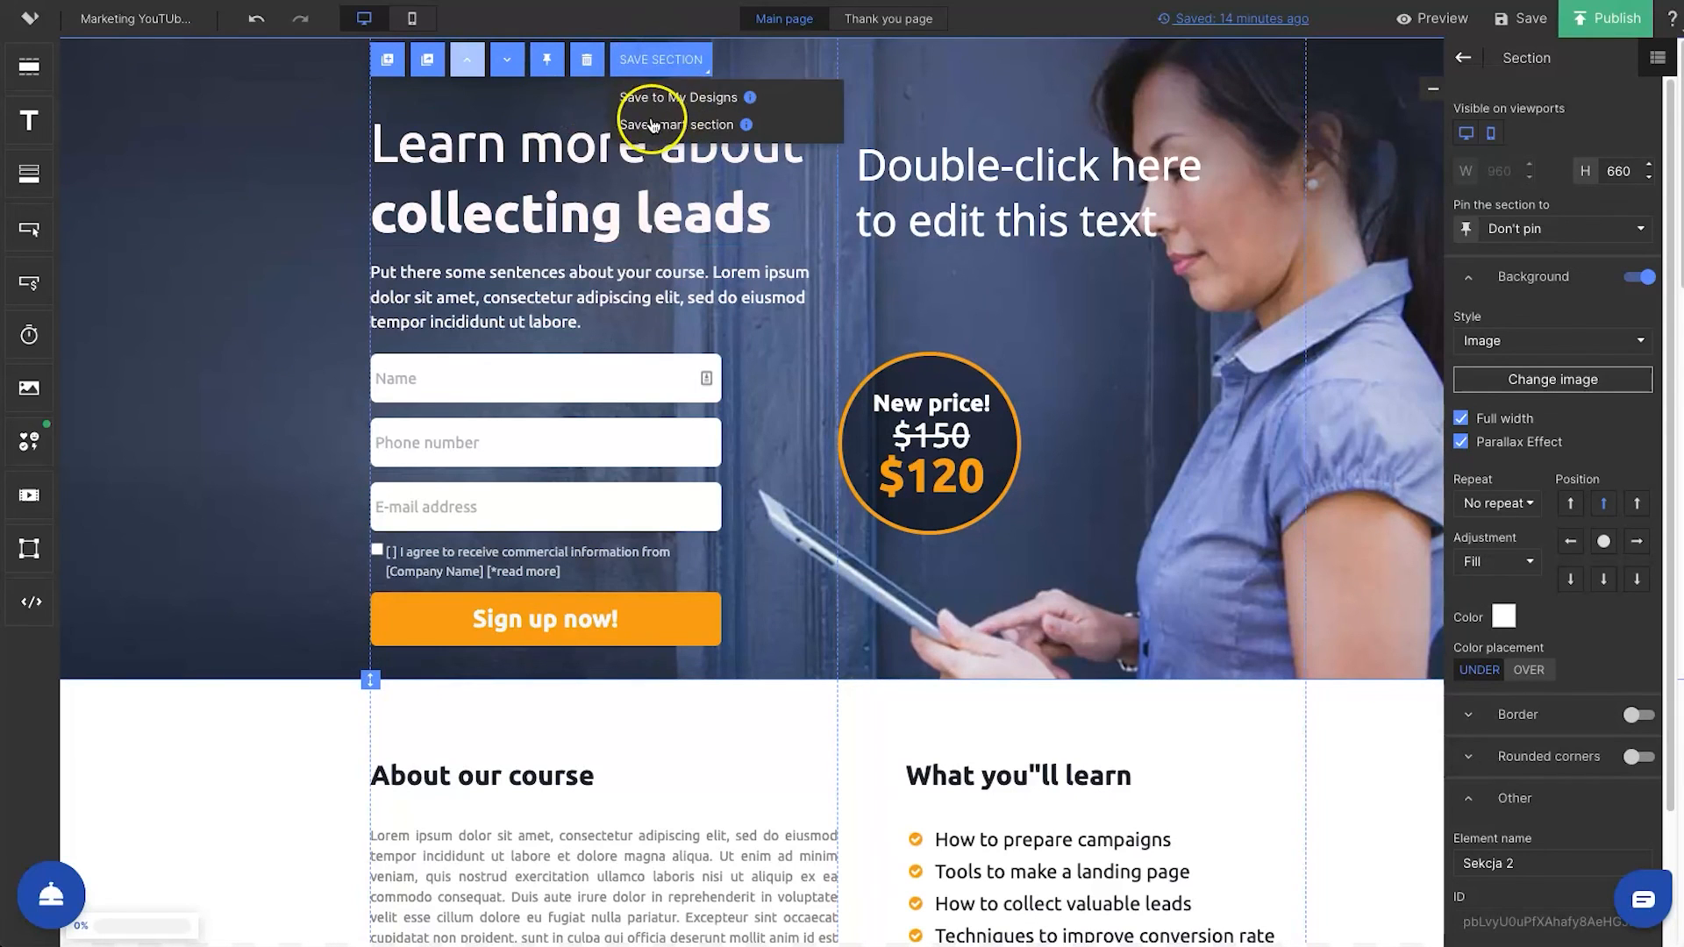
pyautogui.click(695, 129)
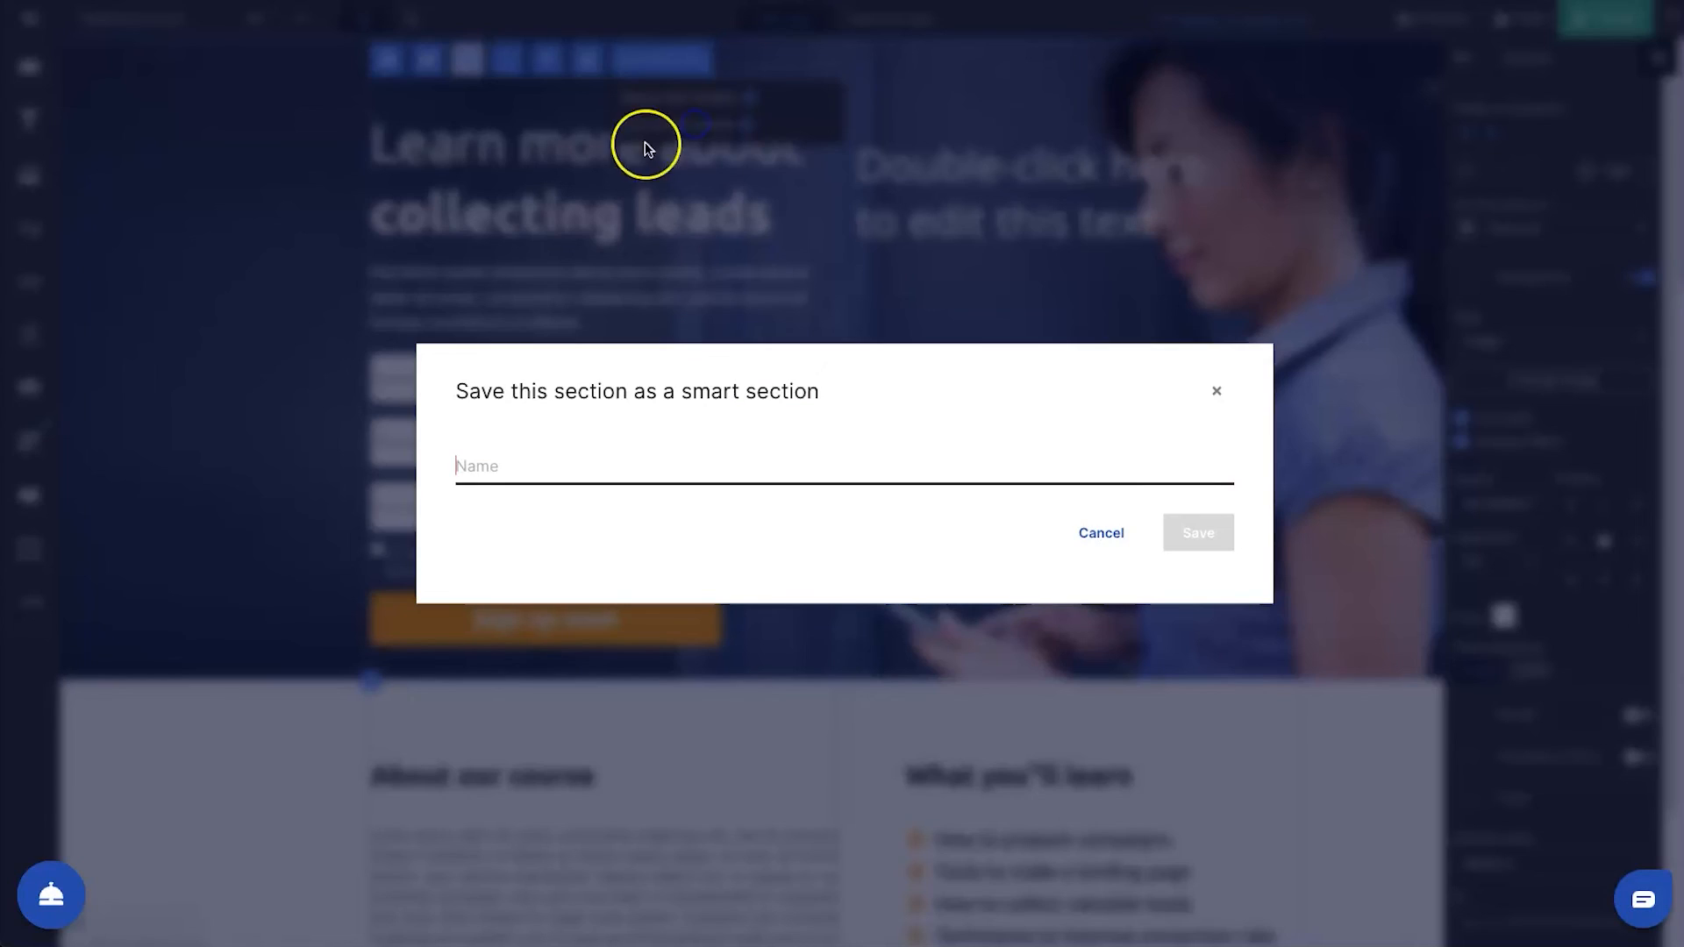
pyautogui.click(1213, 387)
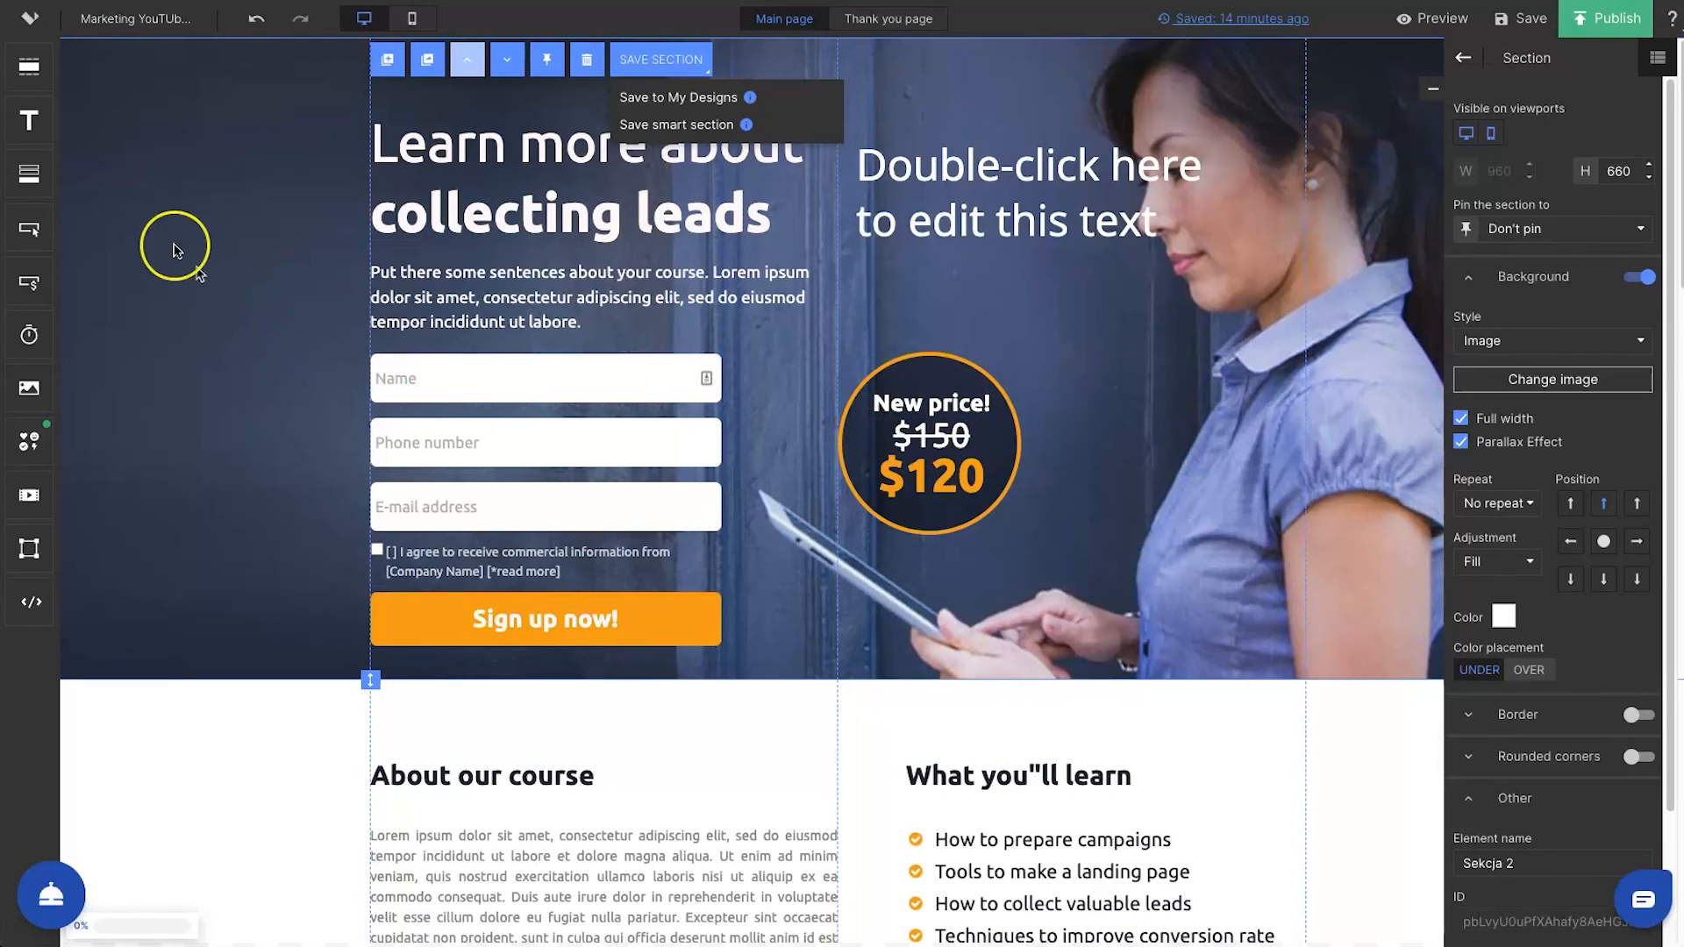
# Look at where saved smart sections can be inserted when adding a section, without adding one
pyautogui.scroll(-2, 214, 376)
pyautogui.moveTo(29, 66); pyautogui.dragTo(779, 562)
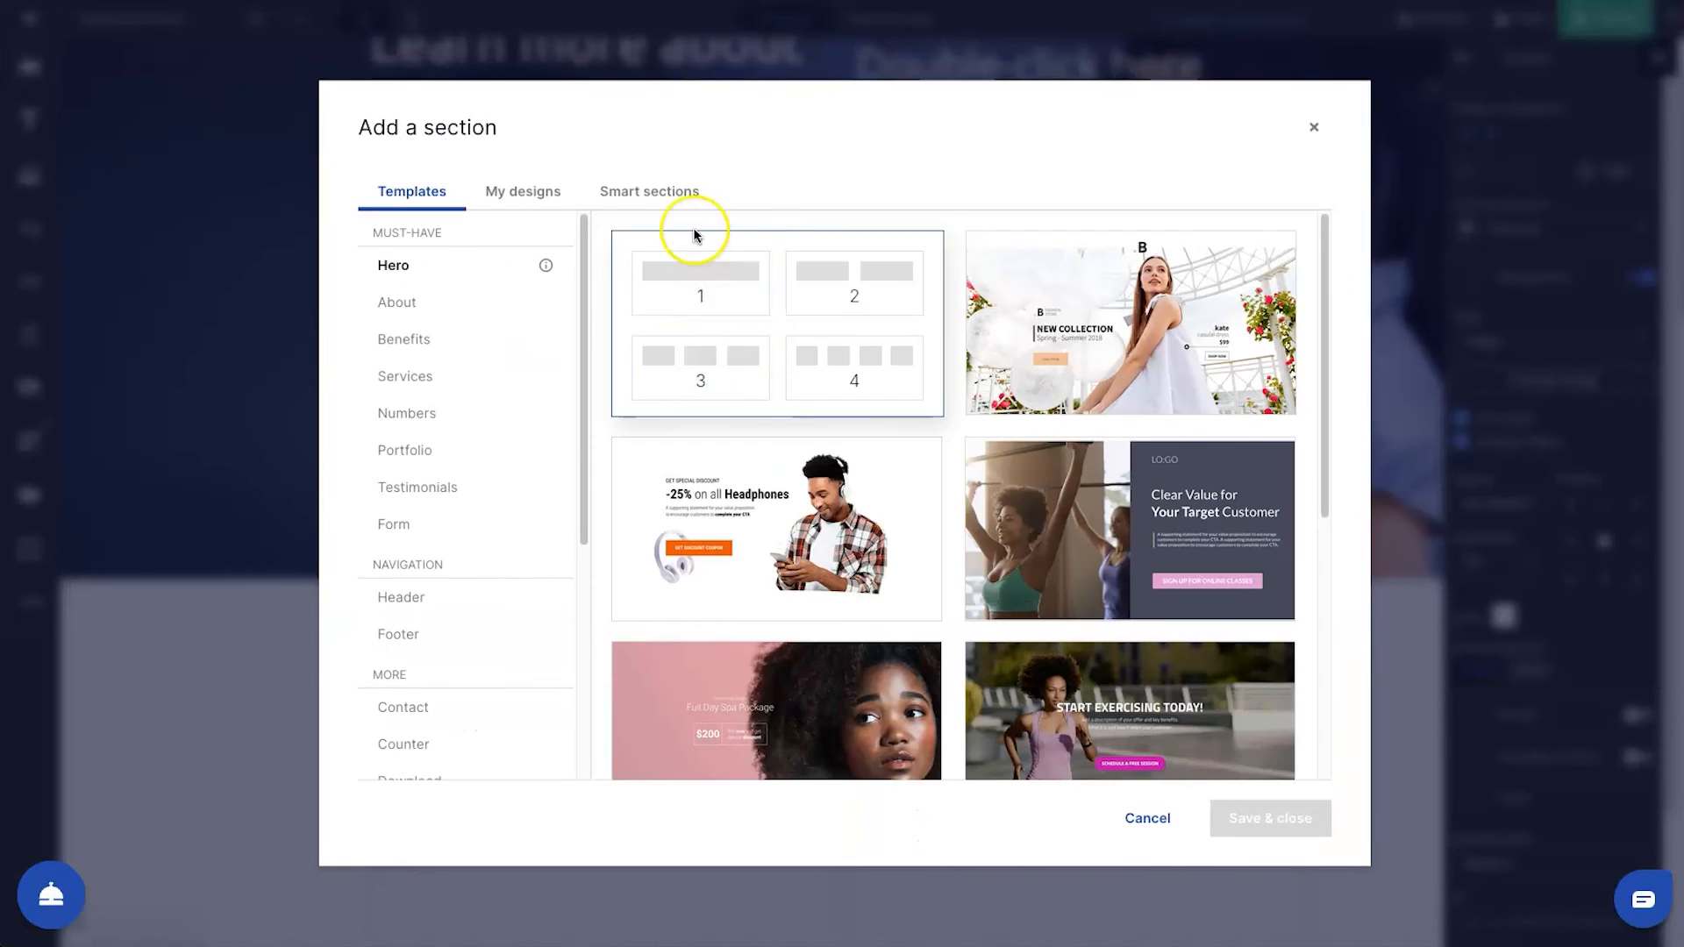
pyautogui.click(653, 193)
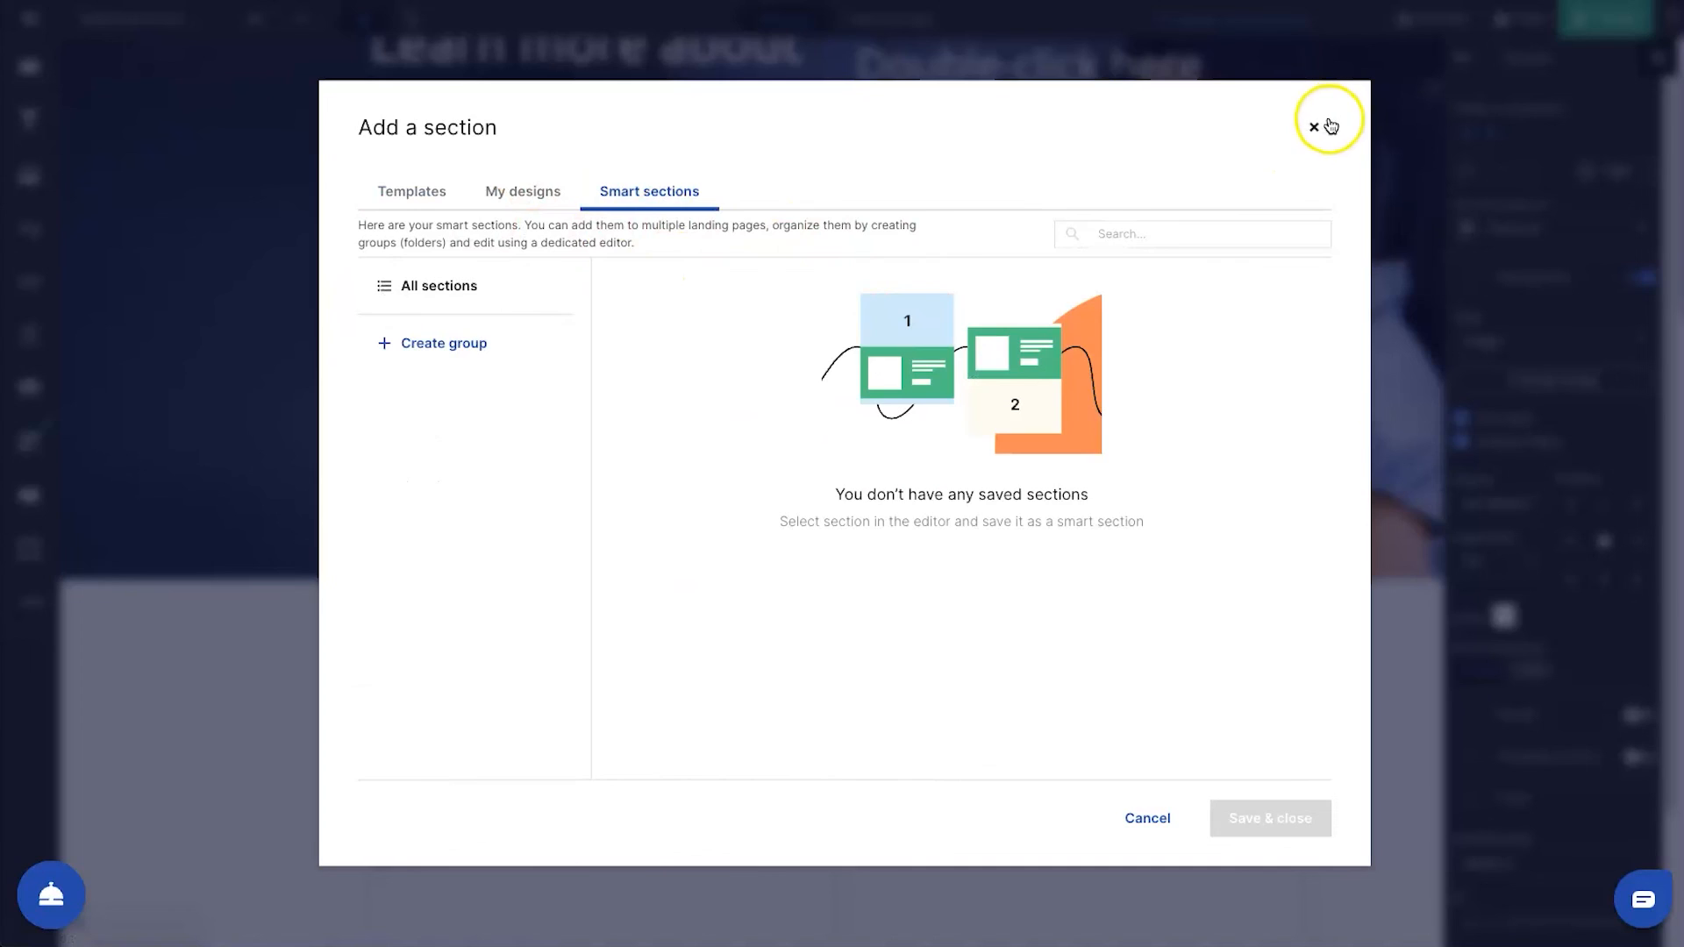
pyautogui.click(1317, 130)
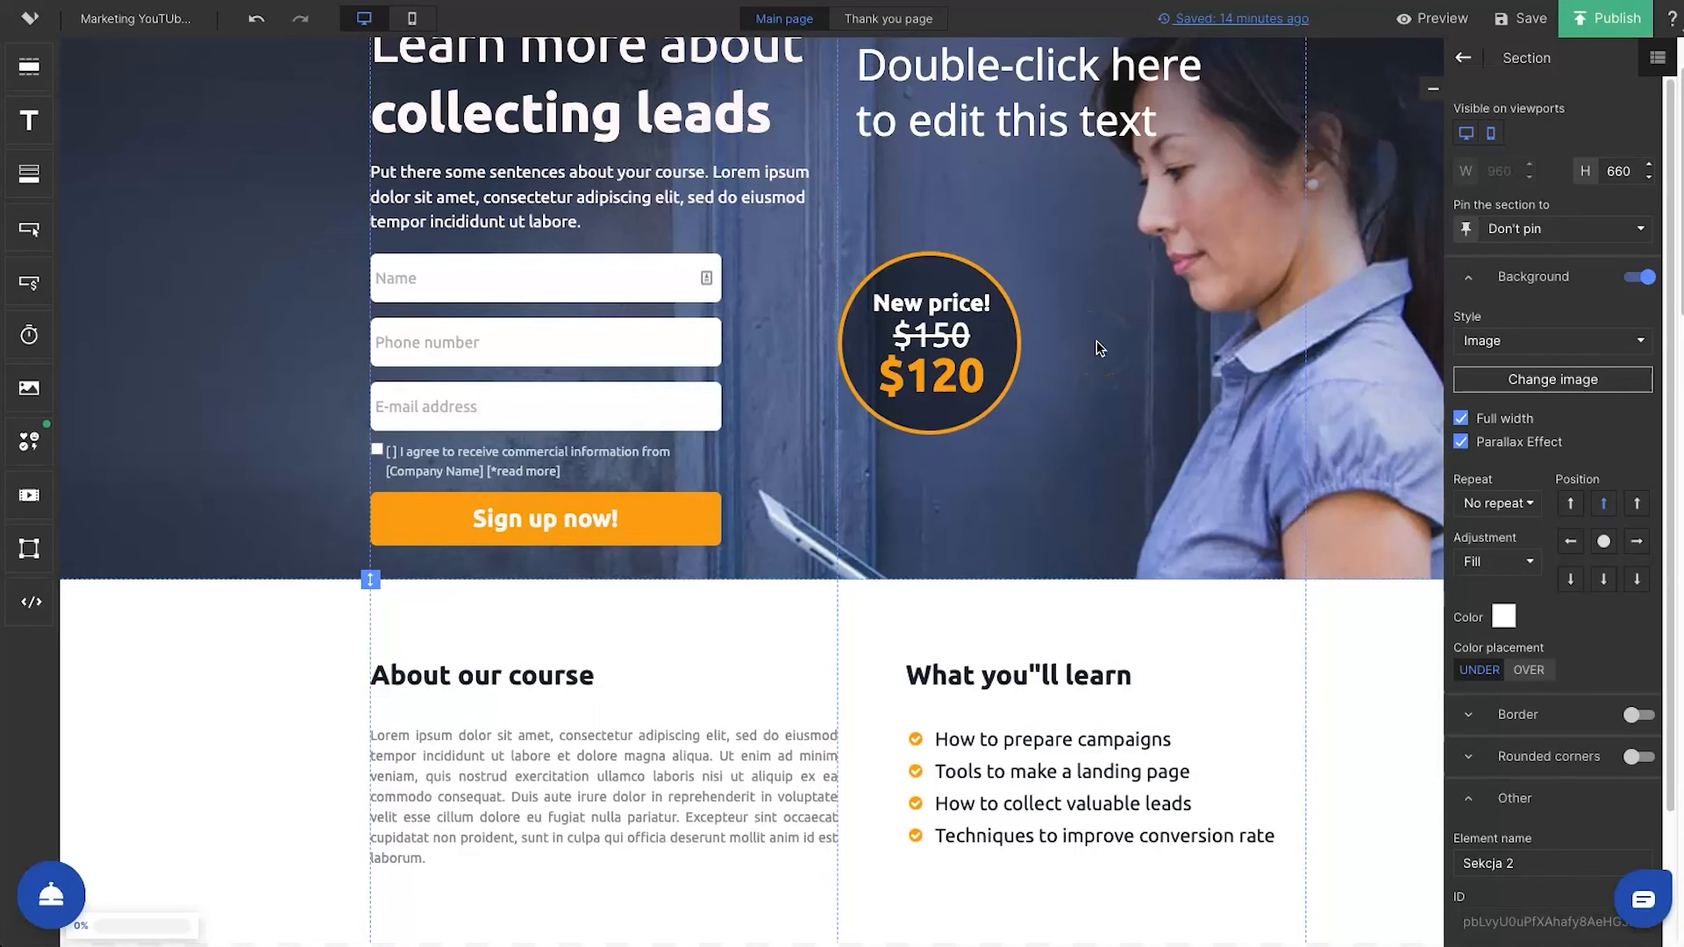
# Leave the editor for the landing page's dashboard and review the Lightboxes feature page
pyautogui.scroll(1, 1112, 323)
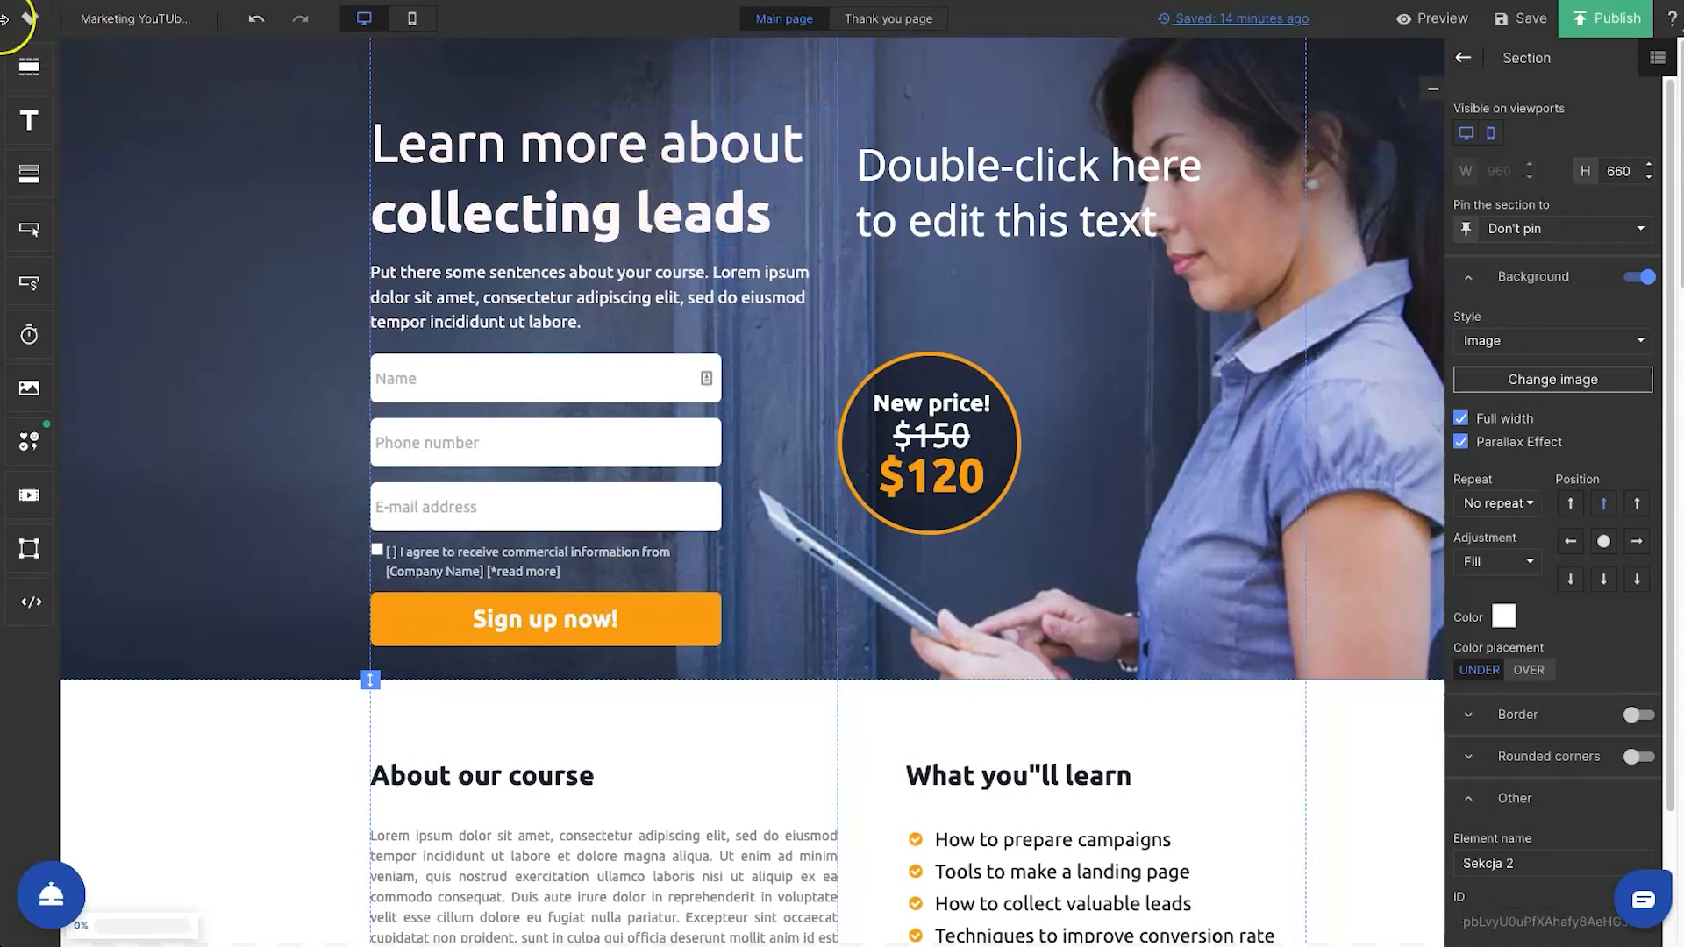
pyautogui.moveTo(13, 23)
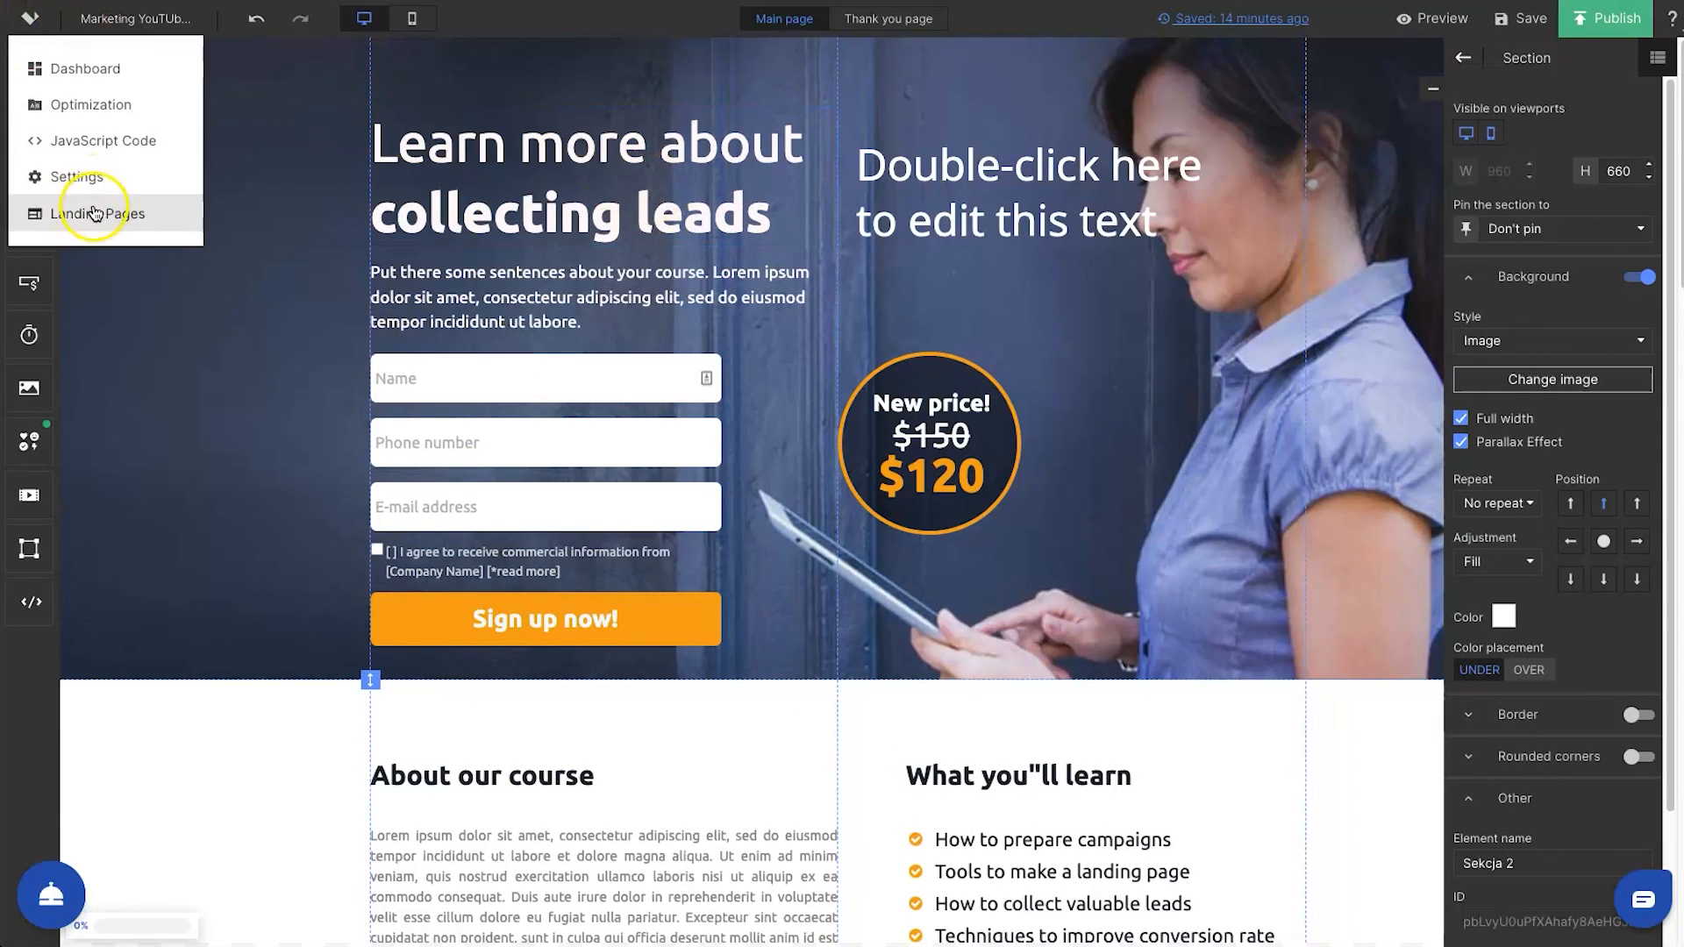
pyautogui.click(95, 67)
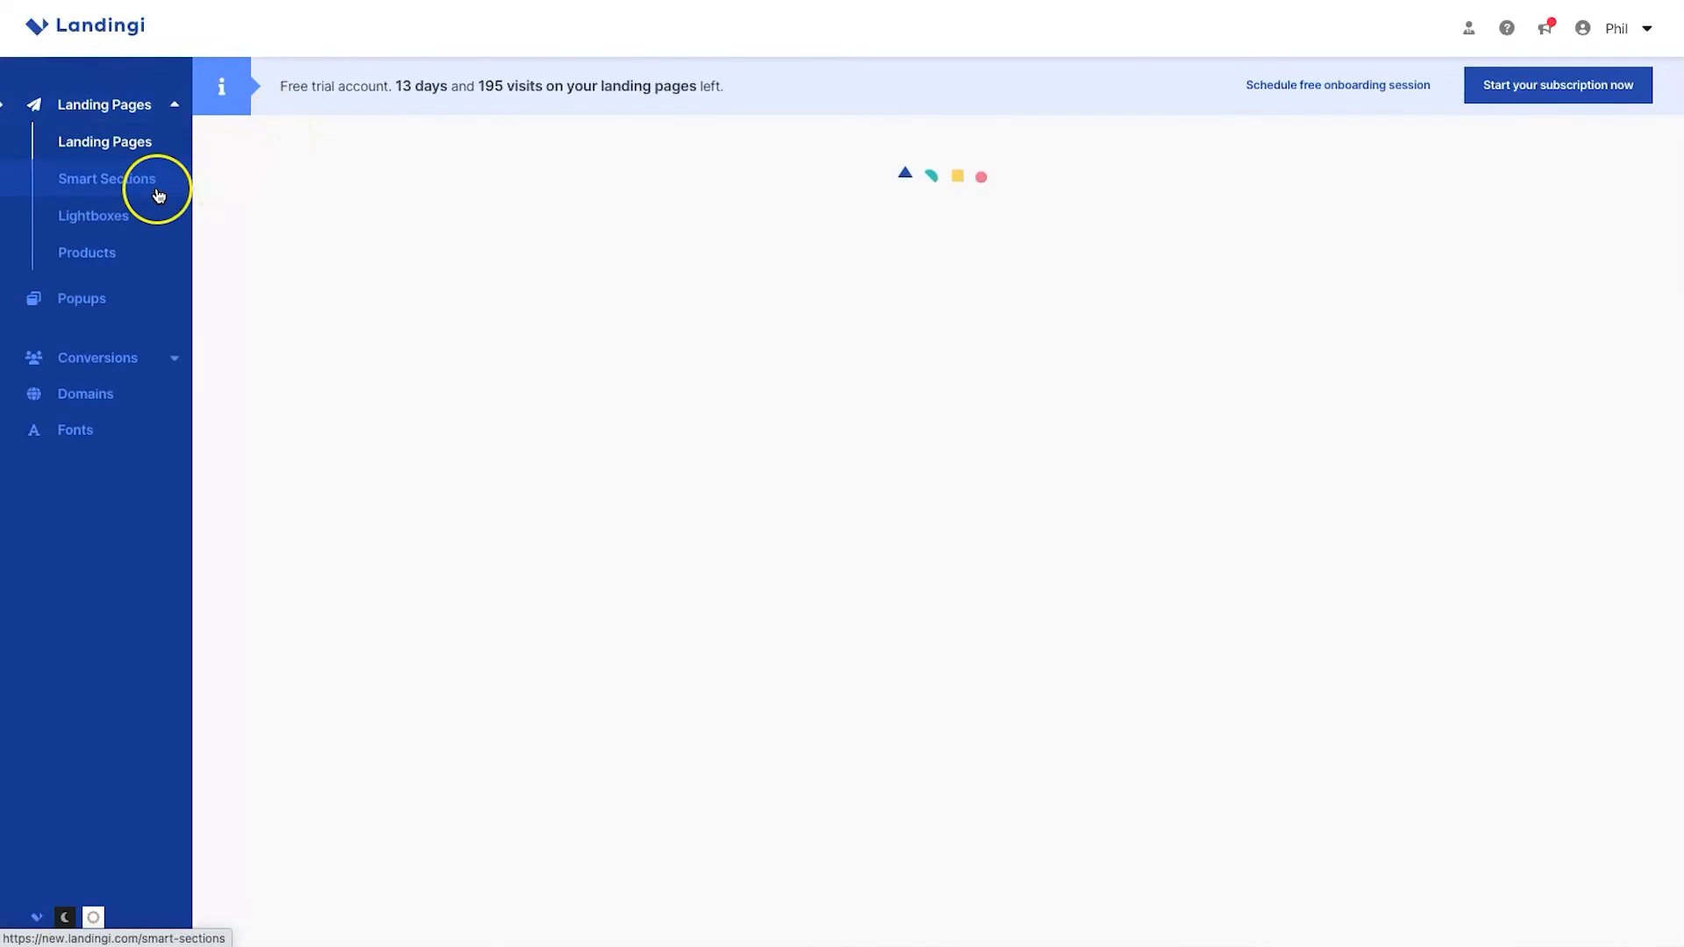
pyautogui.click(96, 215)
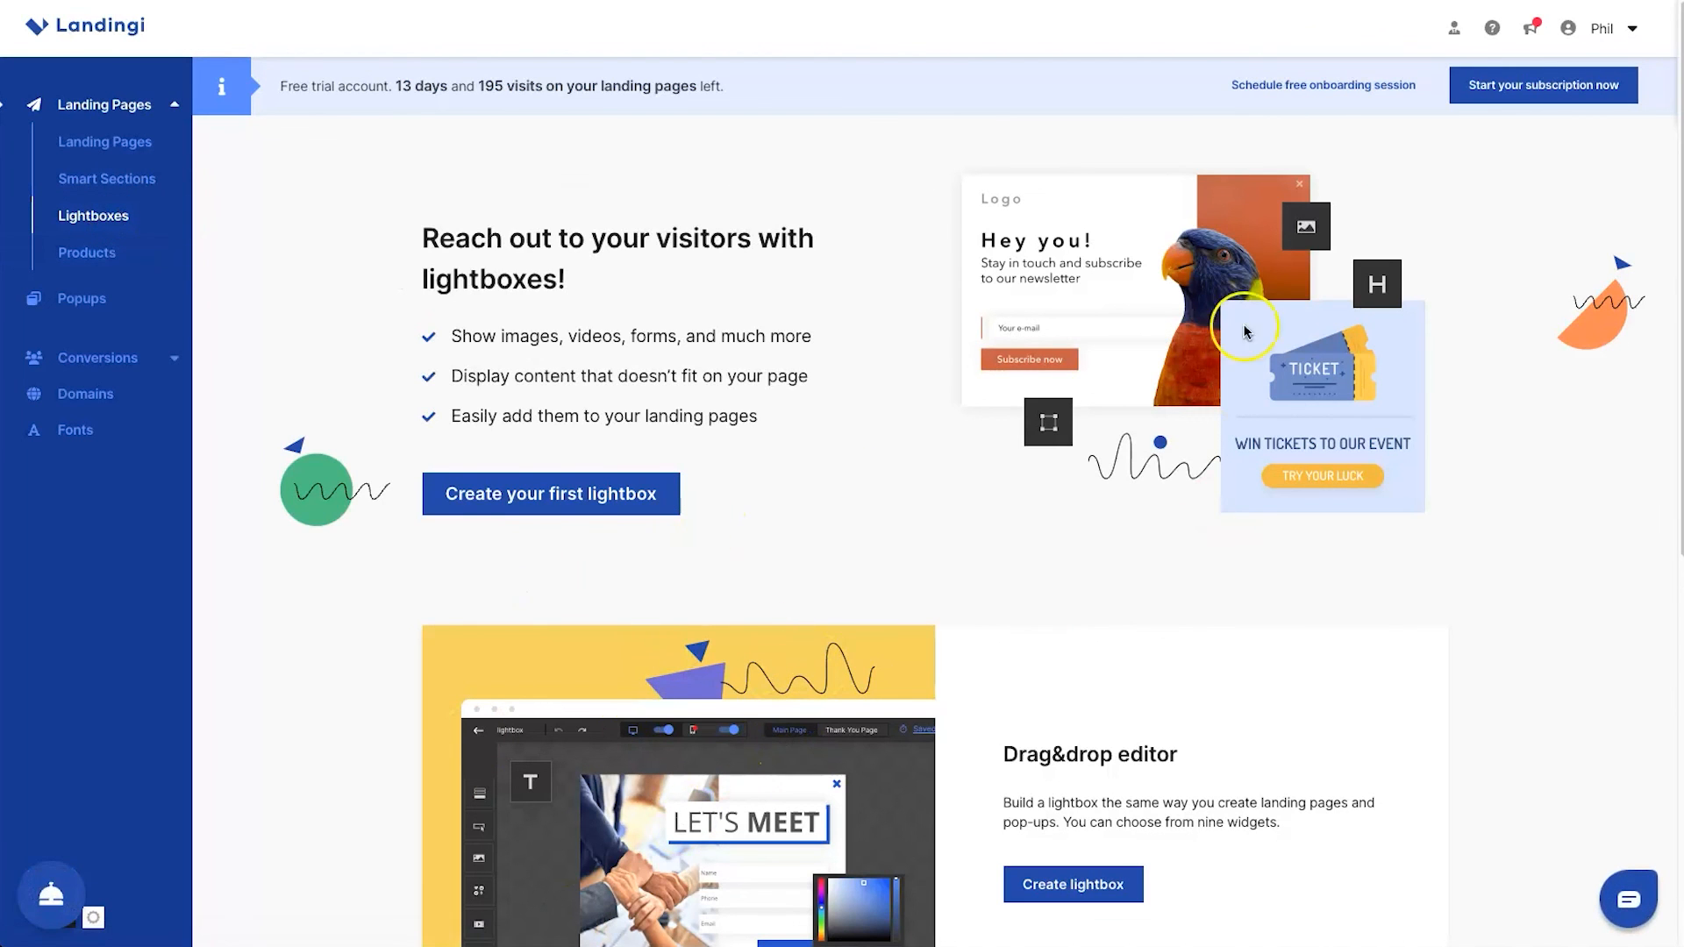
pyautogui.scroll(-4, 875, 733)
pyautogui.scroll(4, 874, 733)
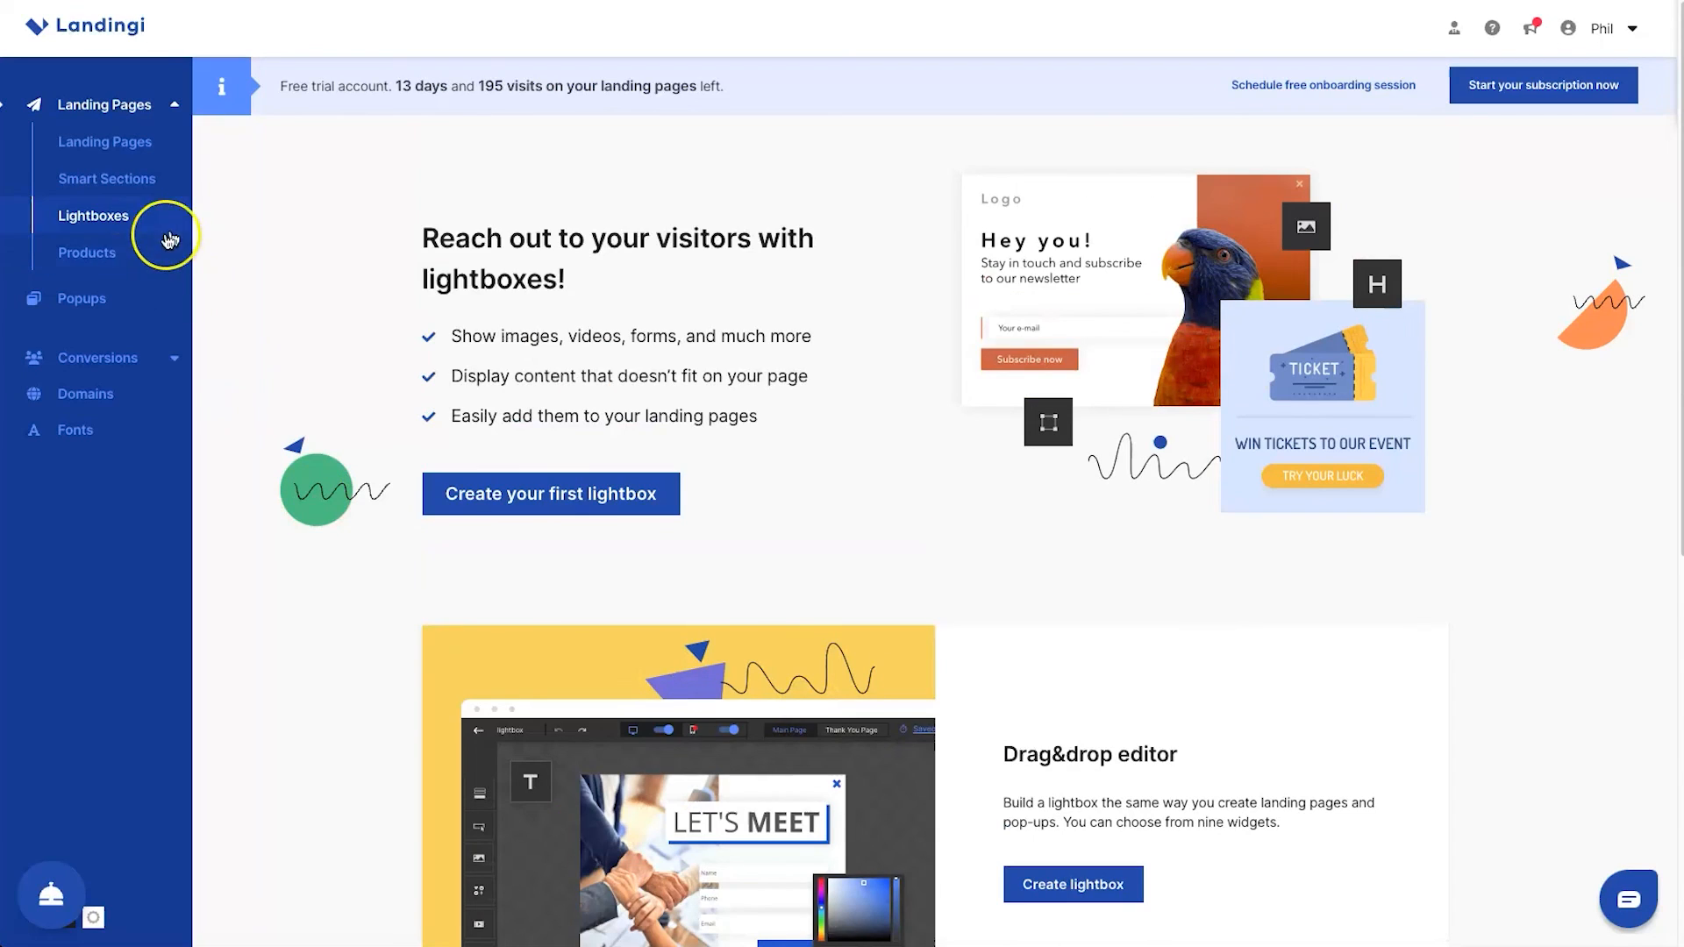
# Add a new product named YouTube Cheatsheet with a gross price of 10 USD and dismiss the payment widget guide
pyautogui.click(599, 479)
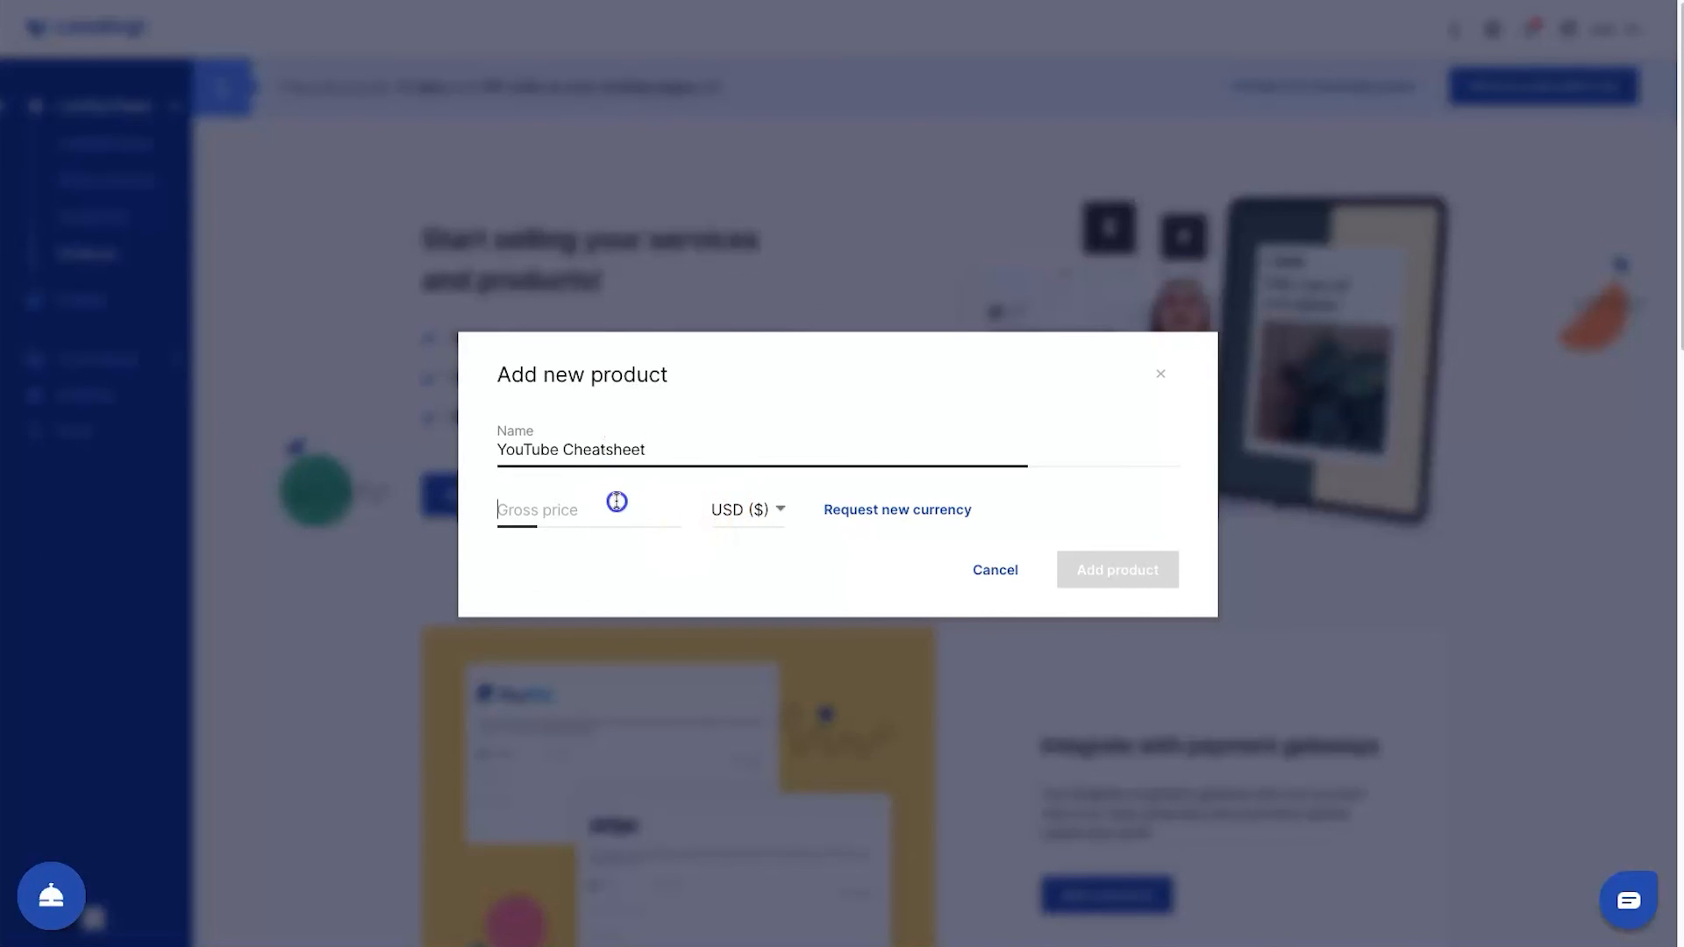
pyautogui.write('10')
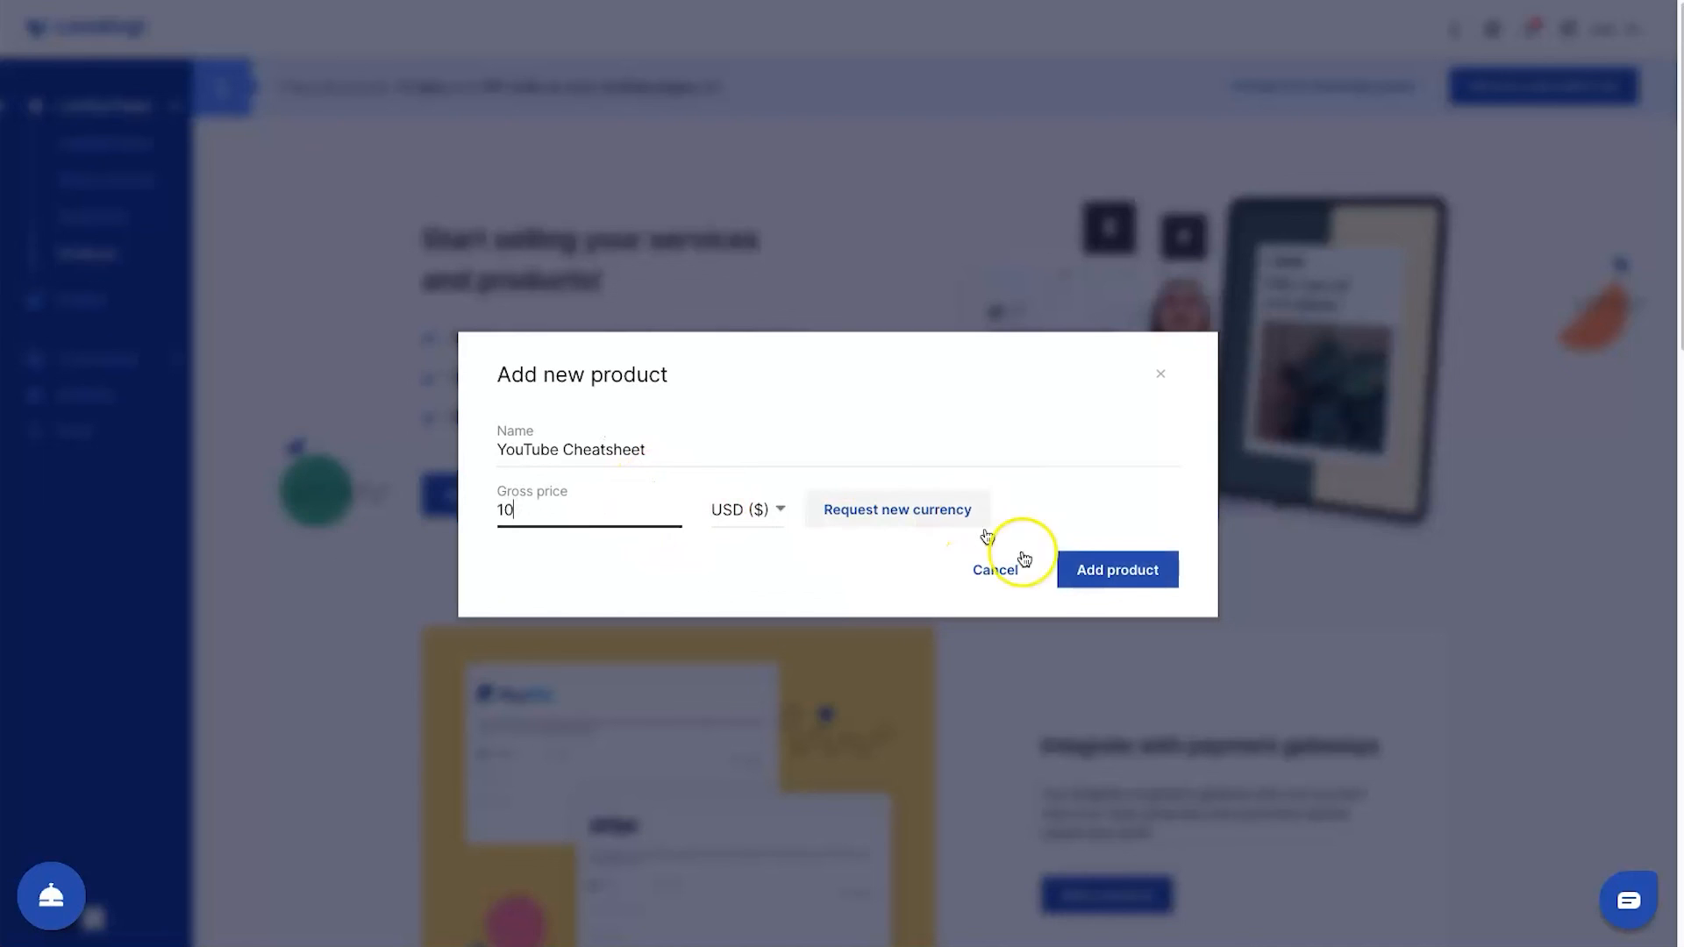
pyautogui.click(774, 512)
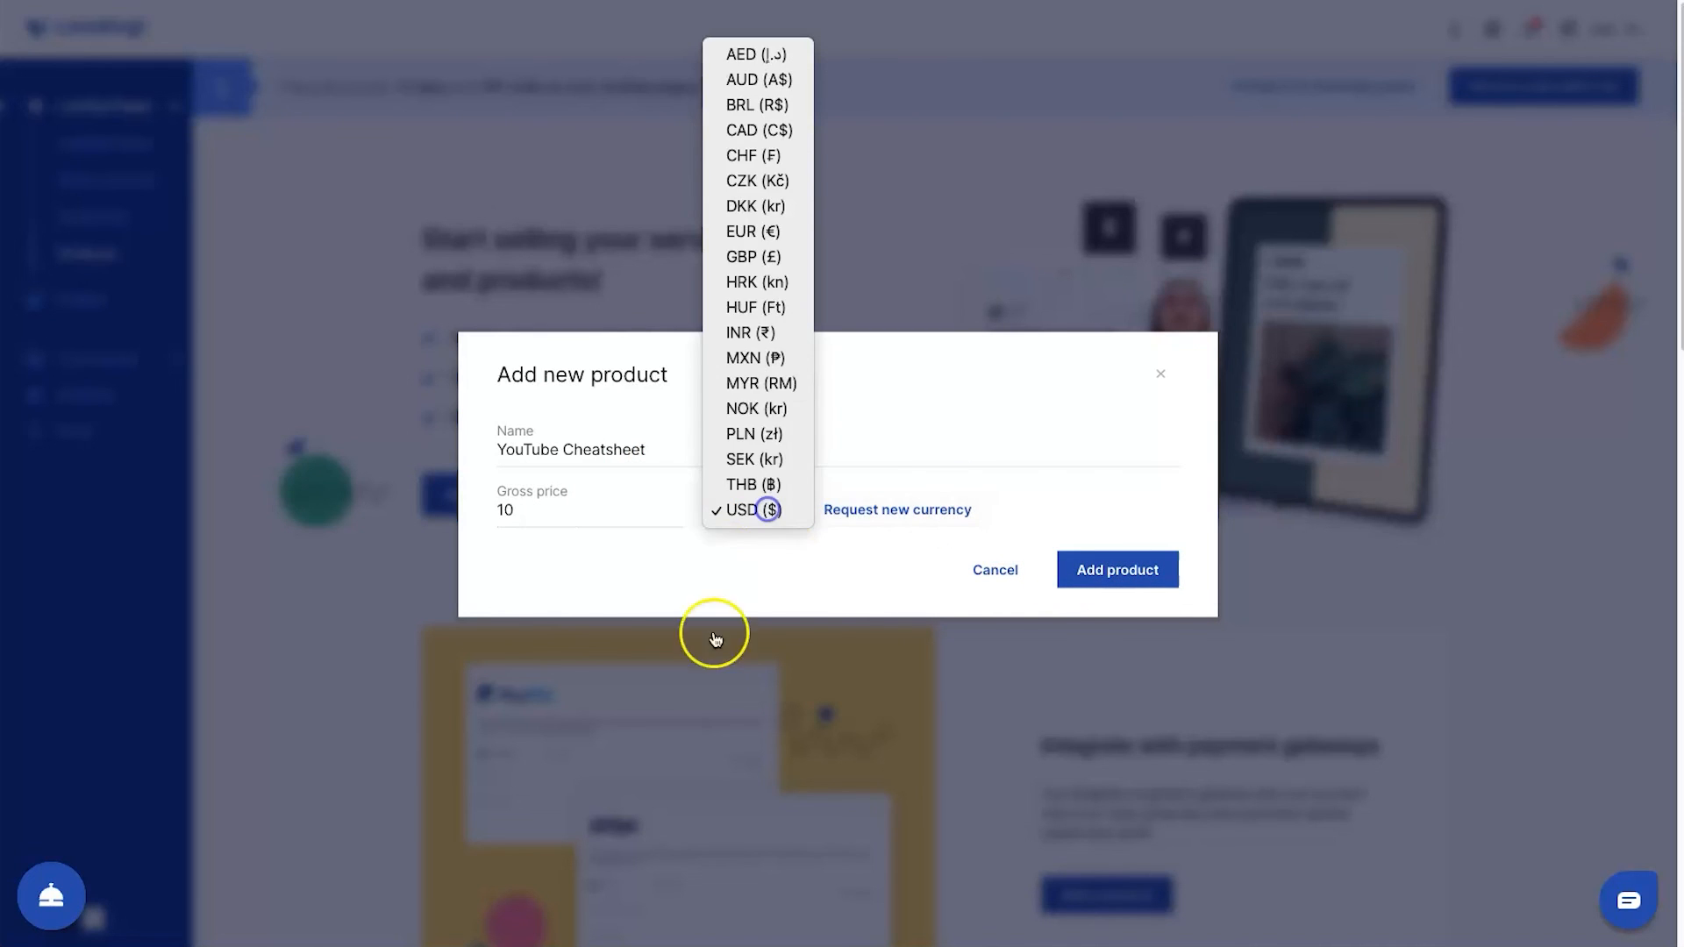
pyautogui.click(1008, 481)
pyautogui.click(1080, 572)
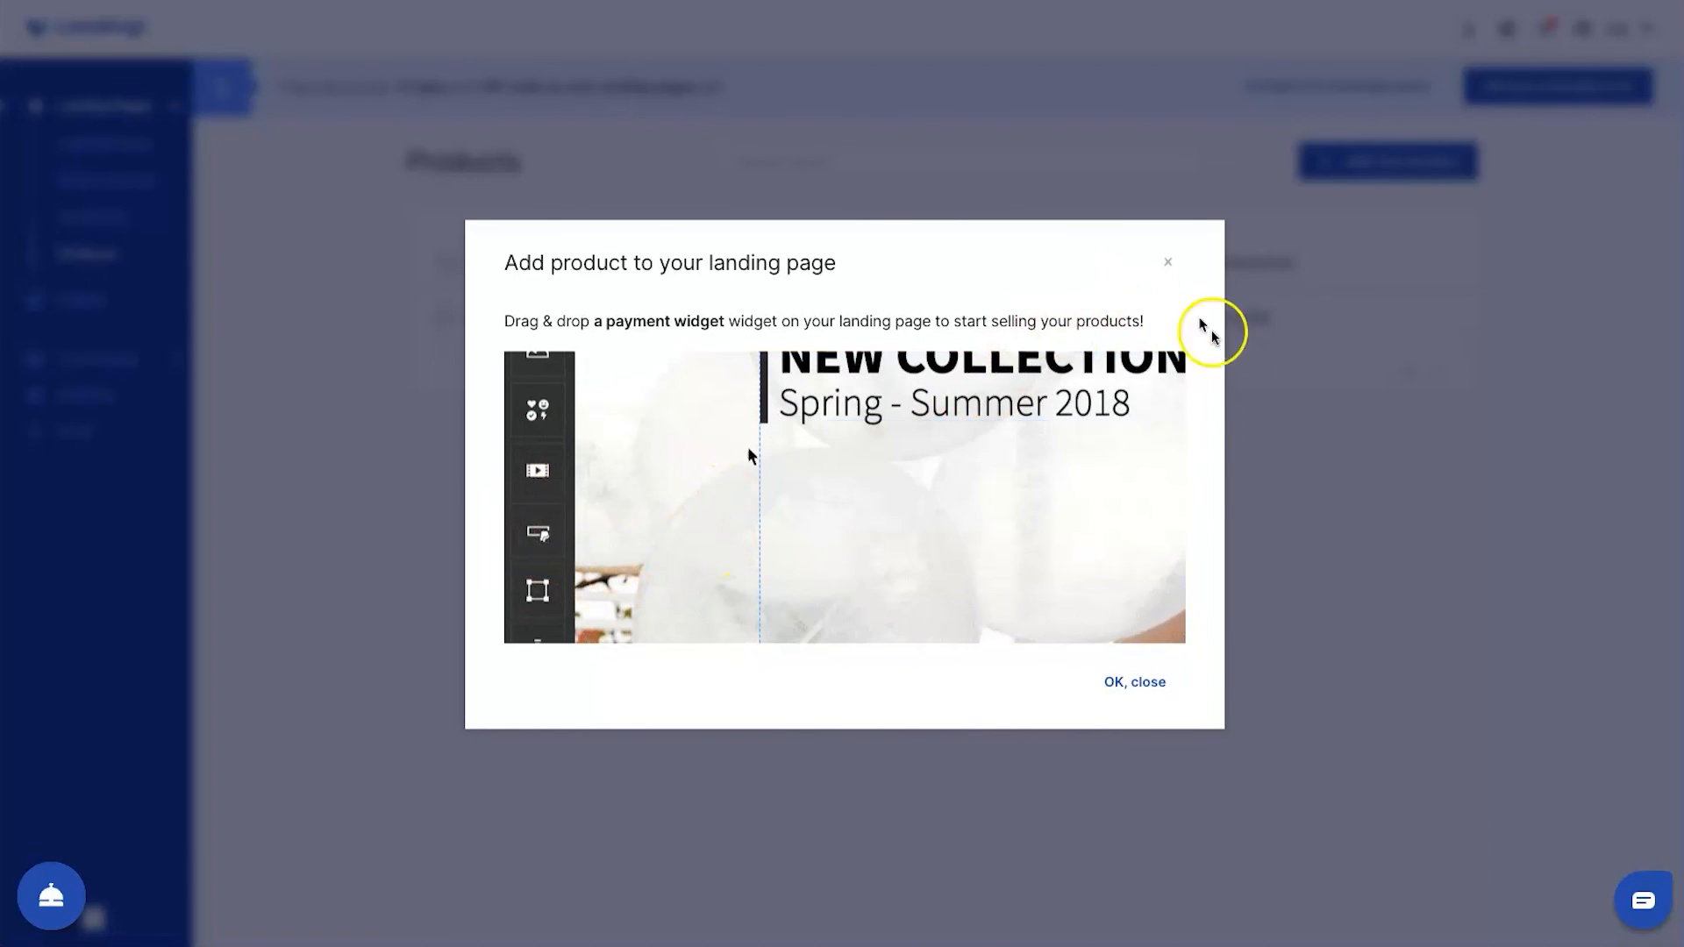
pyautogui.click(1132, 683)
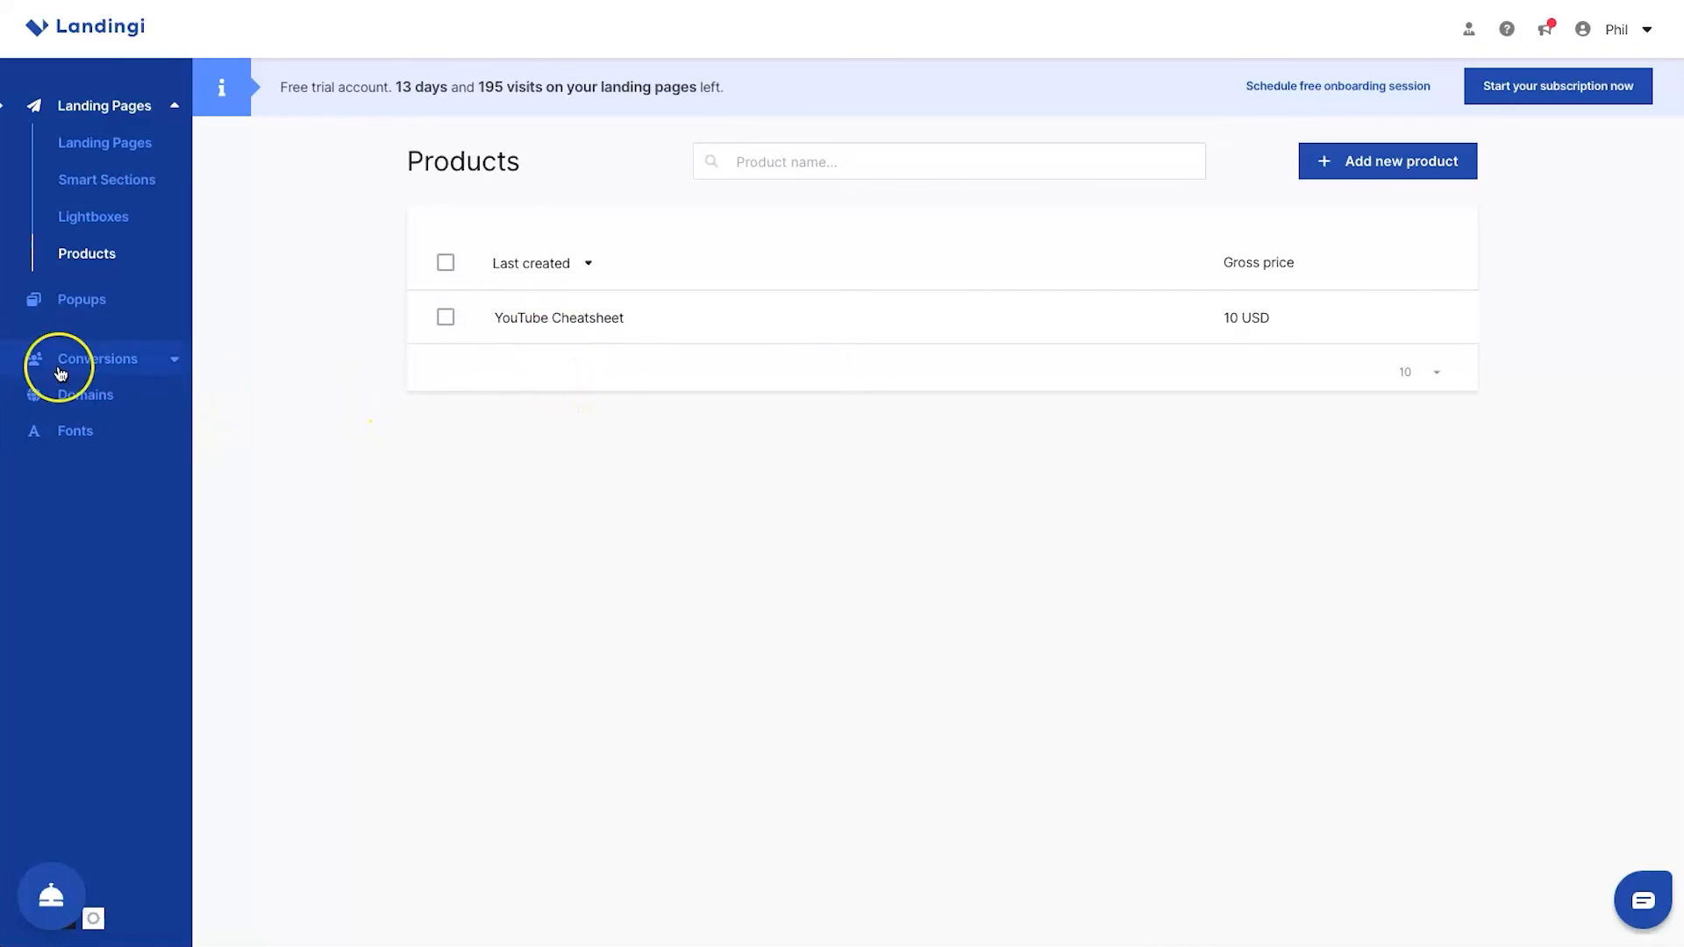
# Look at the Popups feature page and return to the overview of landing pages
pyautogui.click(68, 299)
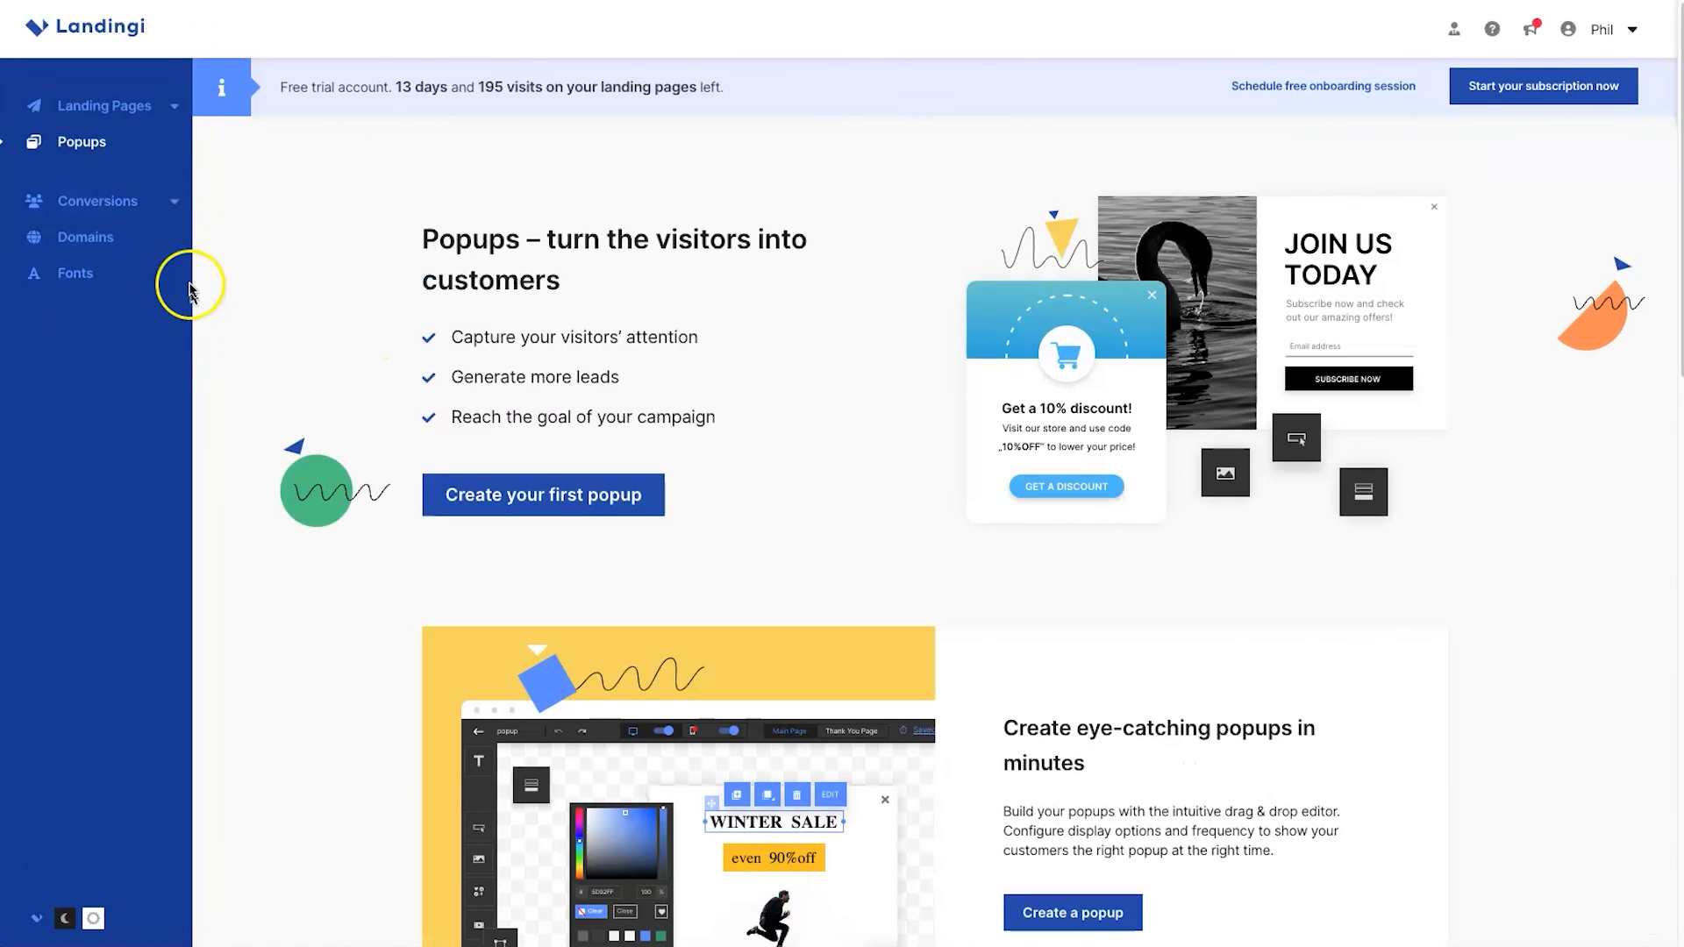
pyautogui.click(150, 109)
pyautogui.click(141, 144)
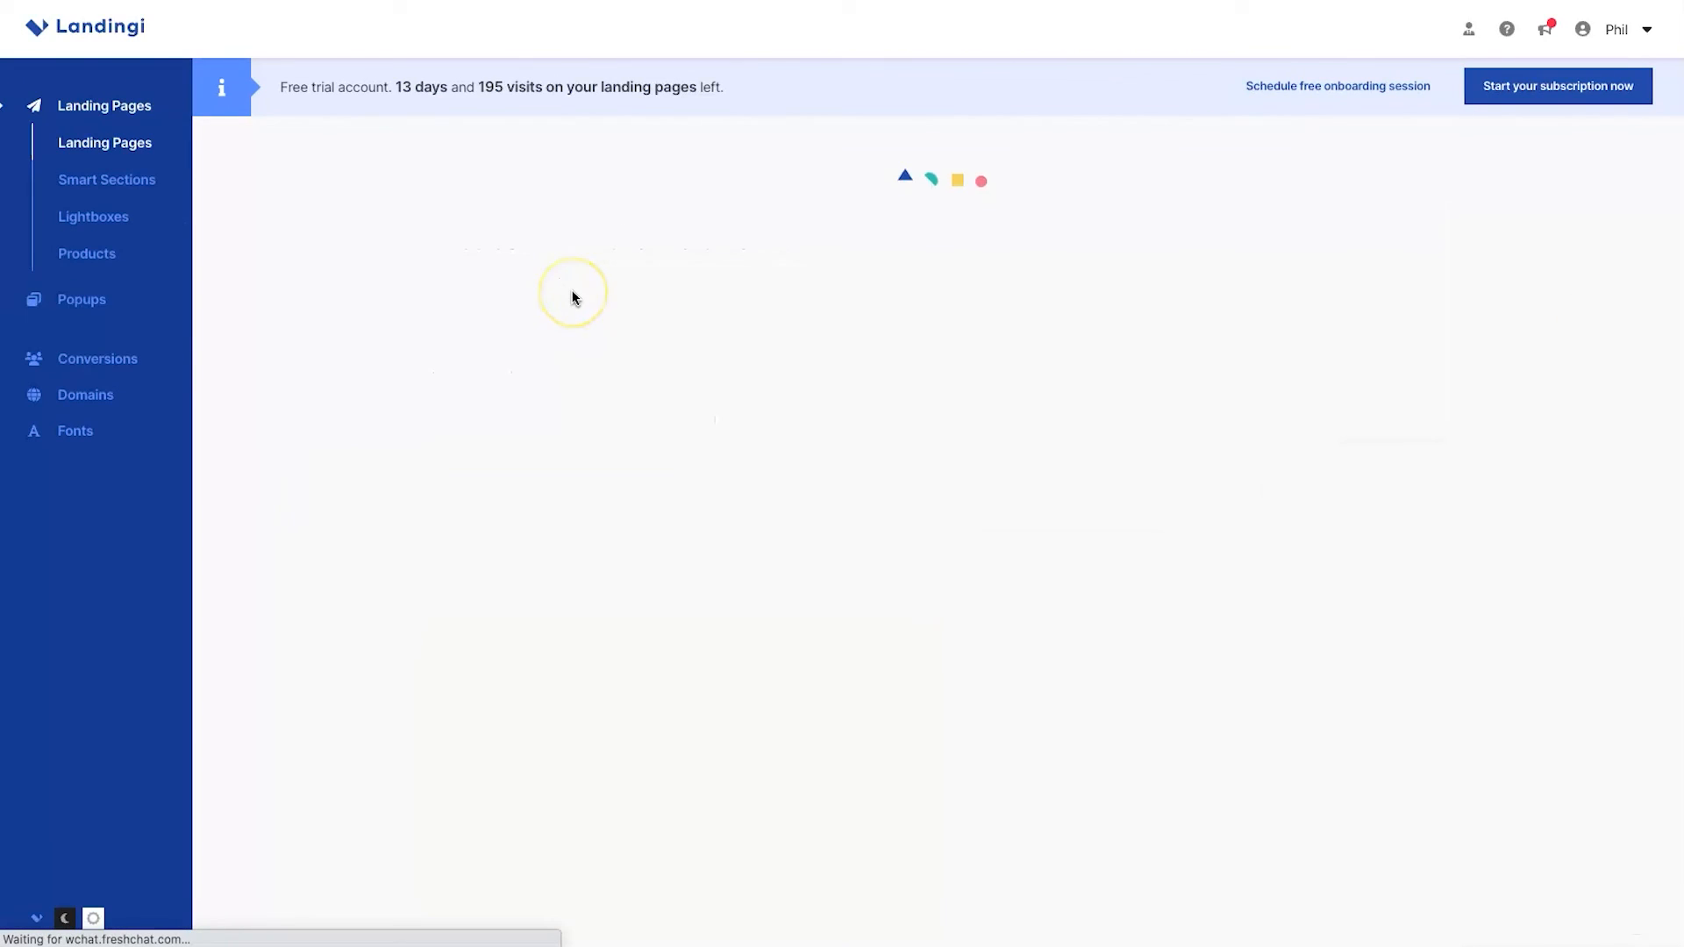